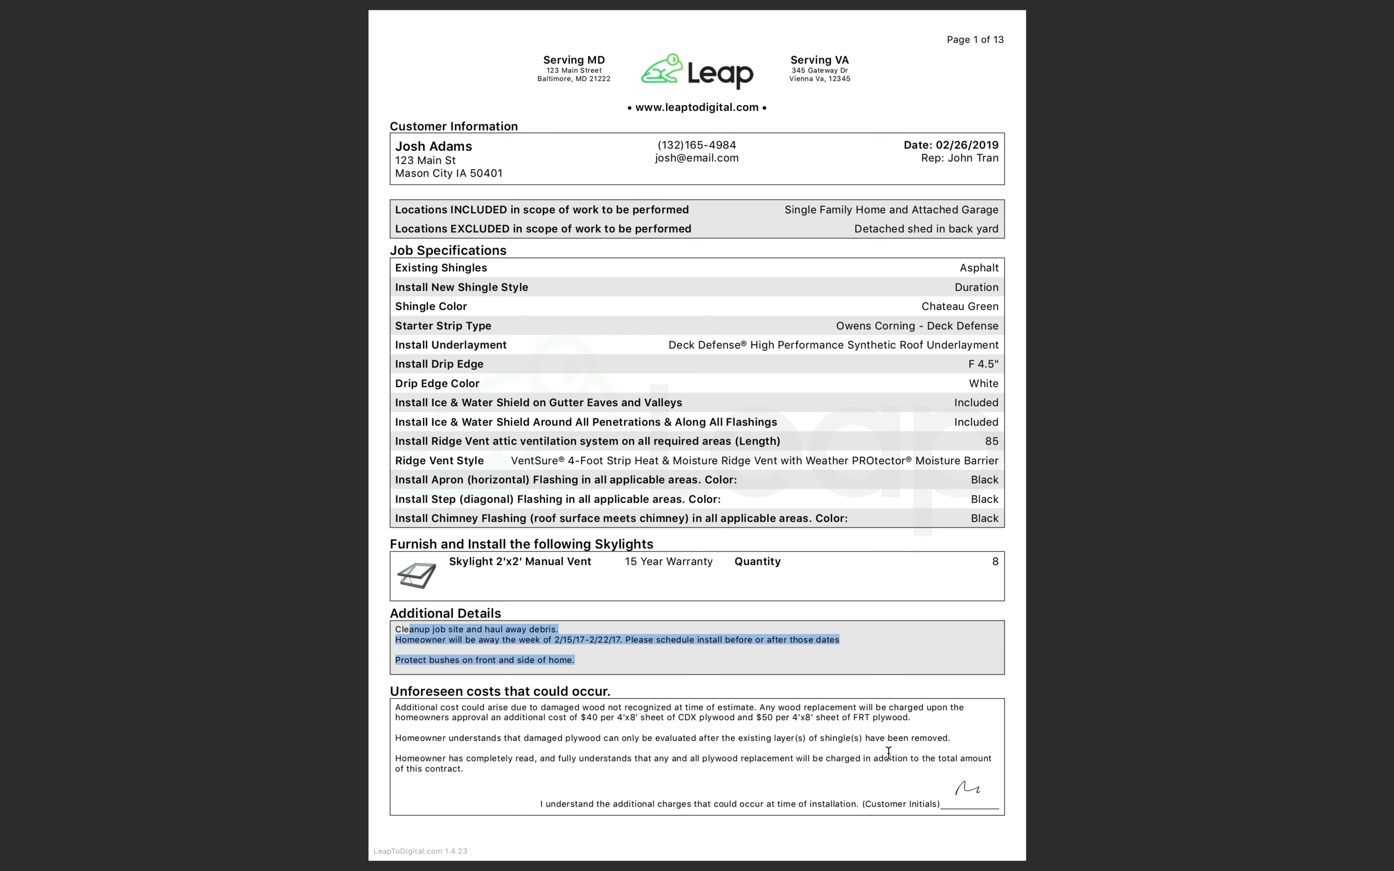
Clear the text highlight in the sample contract PDF and switch back to the Leap editor.
left_click(695, 682)
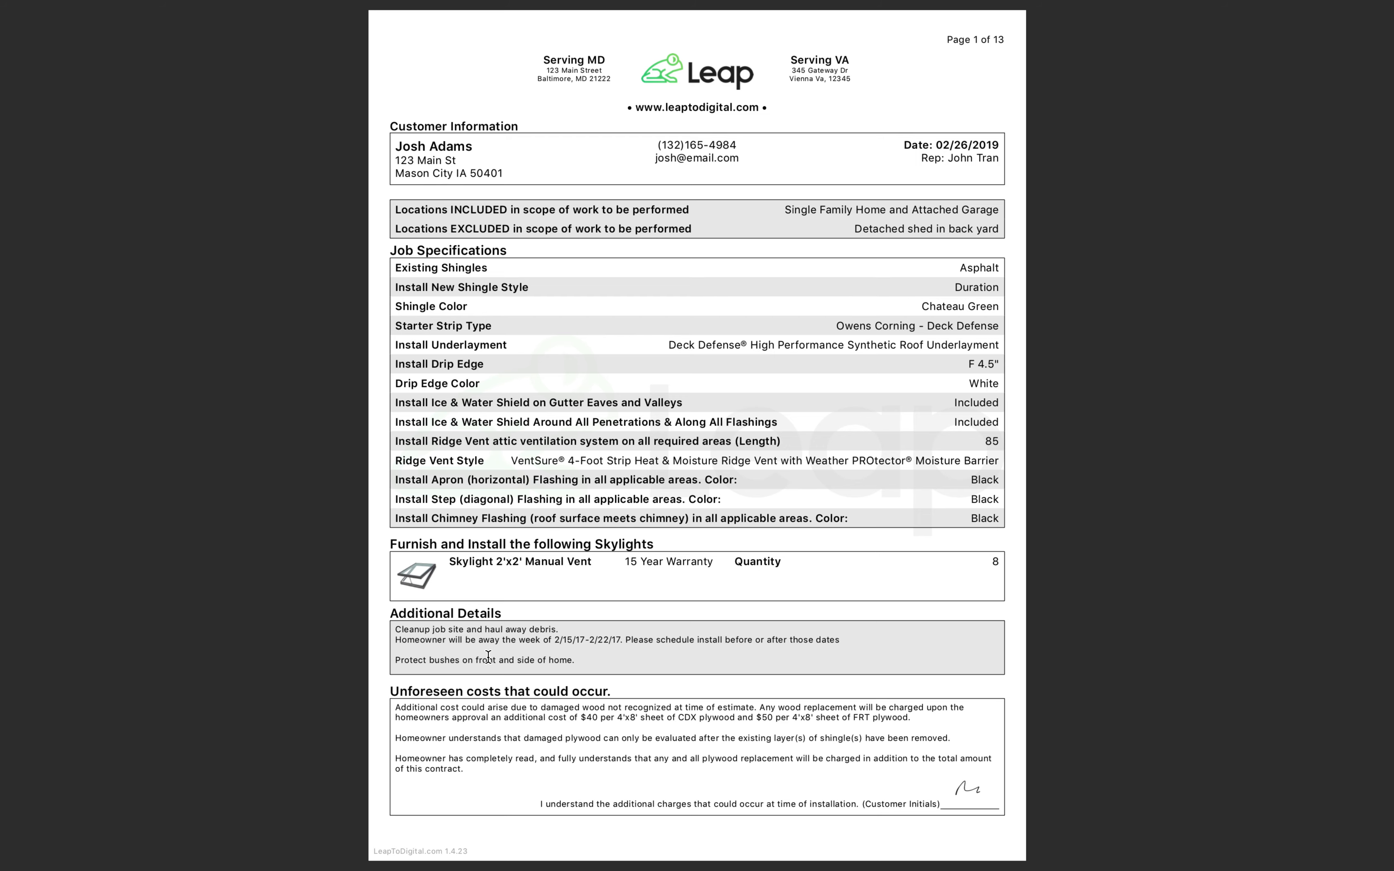
key("ctrl+Right")
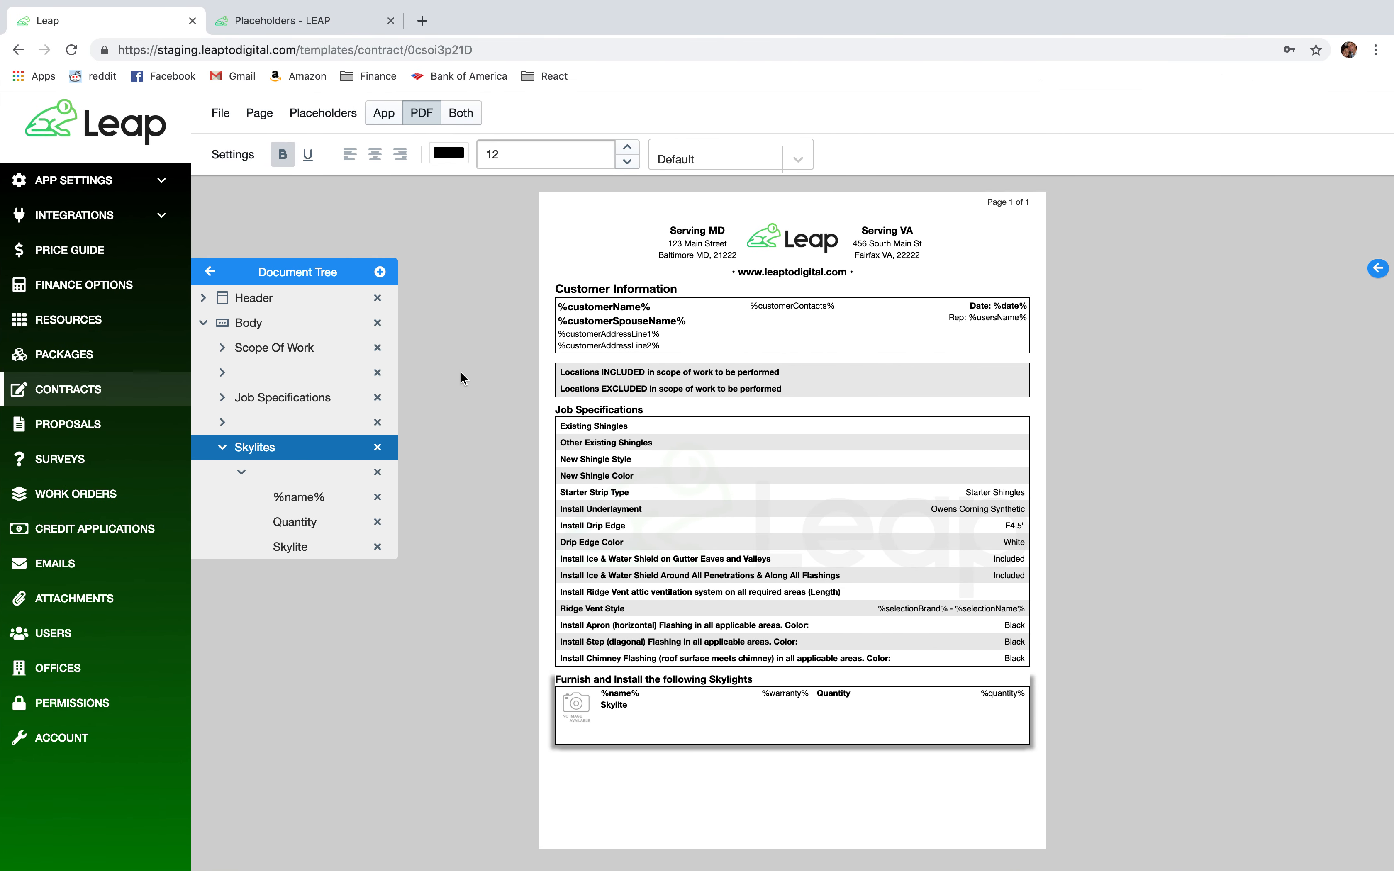
Add a new body section below Skylites and paste a blank row above New App Title.
left_click(1377, 270)
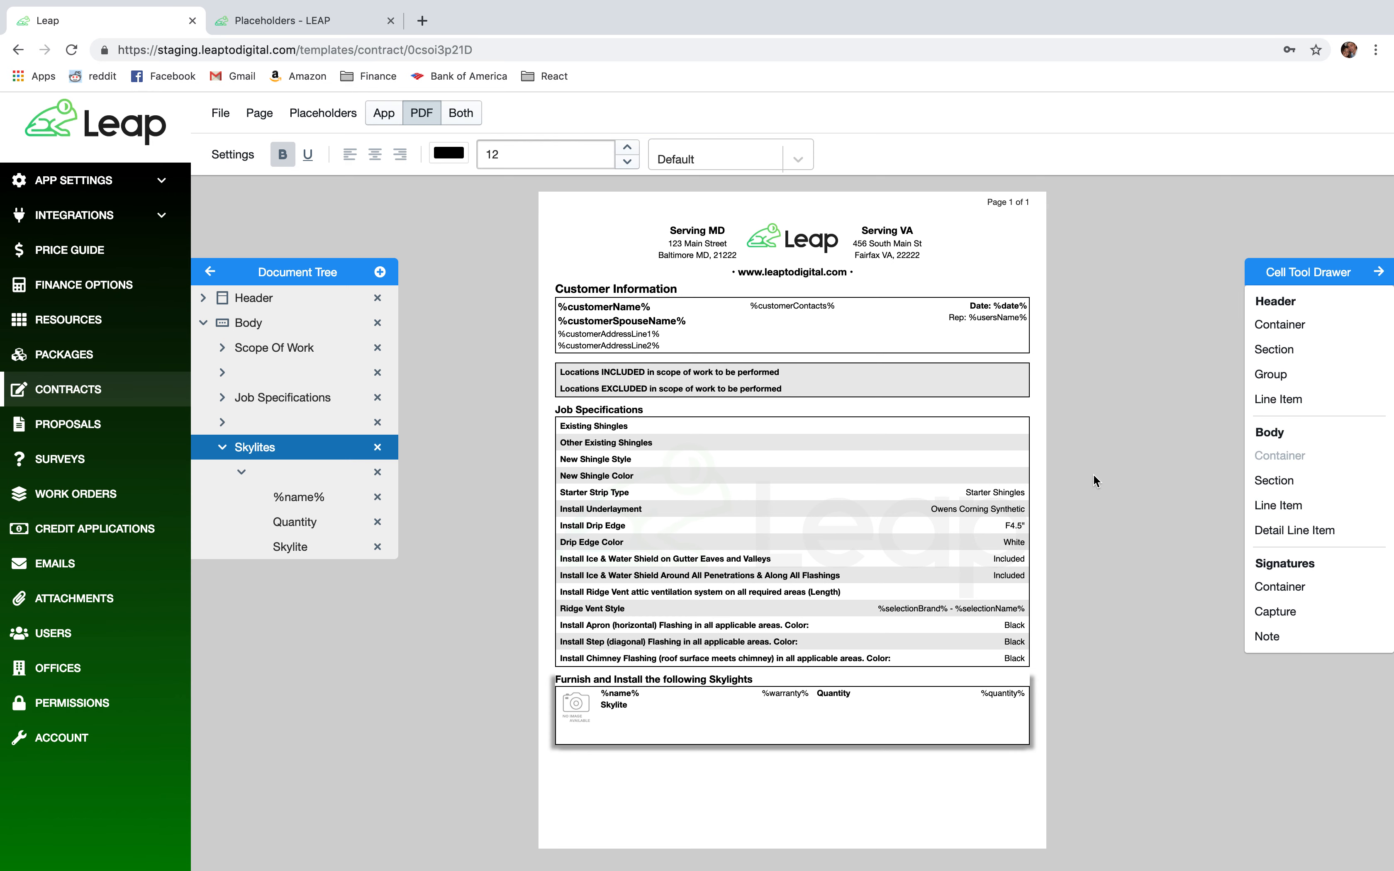
left_click_drag(1301, 481, 841, 752)
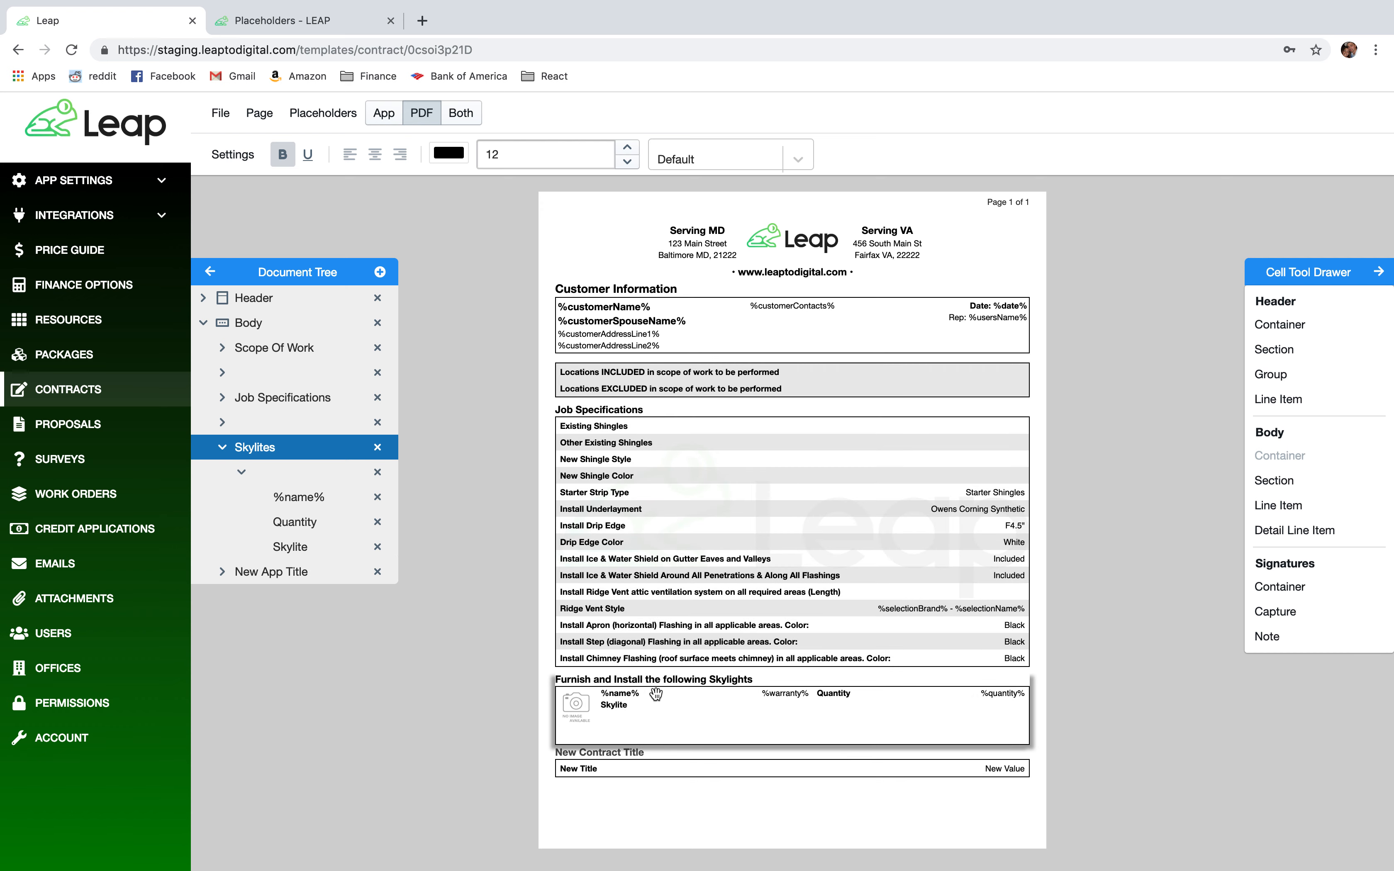
left_click(222, 447)
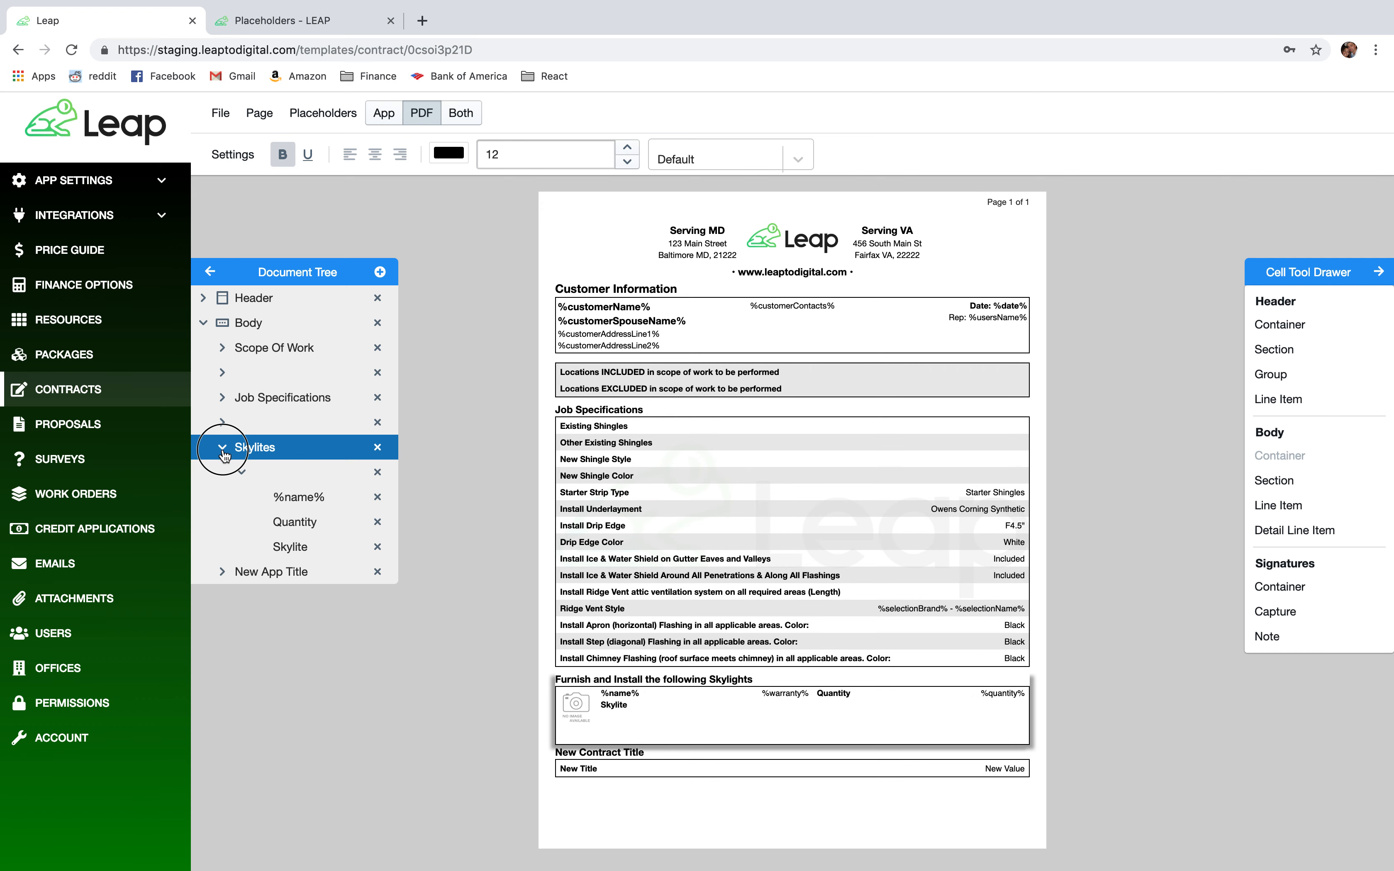
right_click(264, 423)
left_click(295, 495)
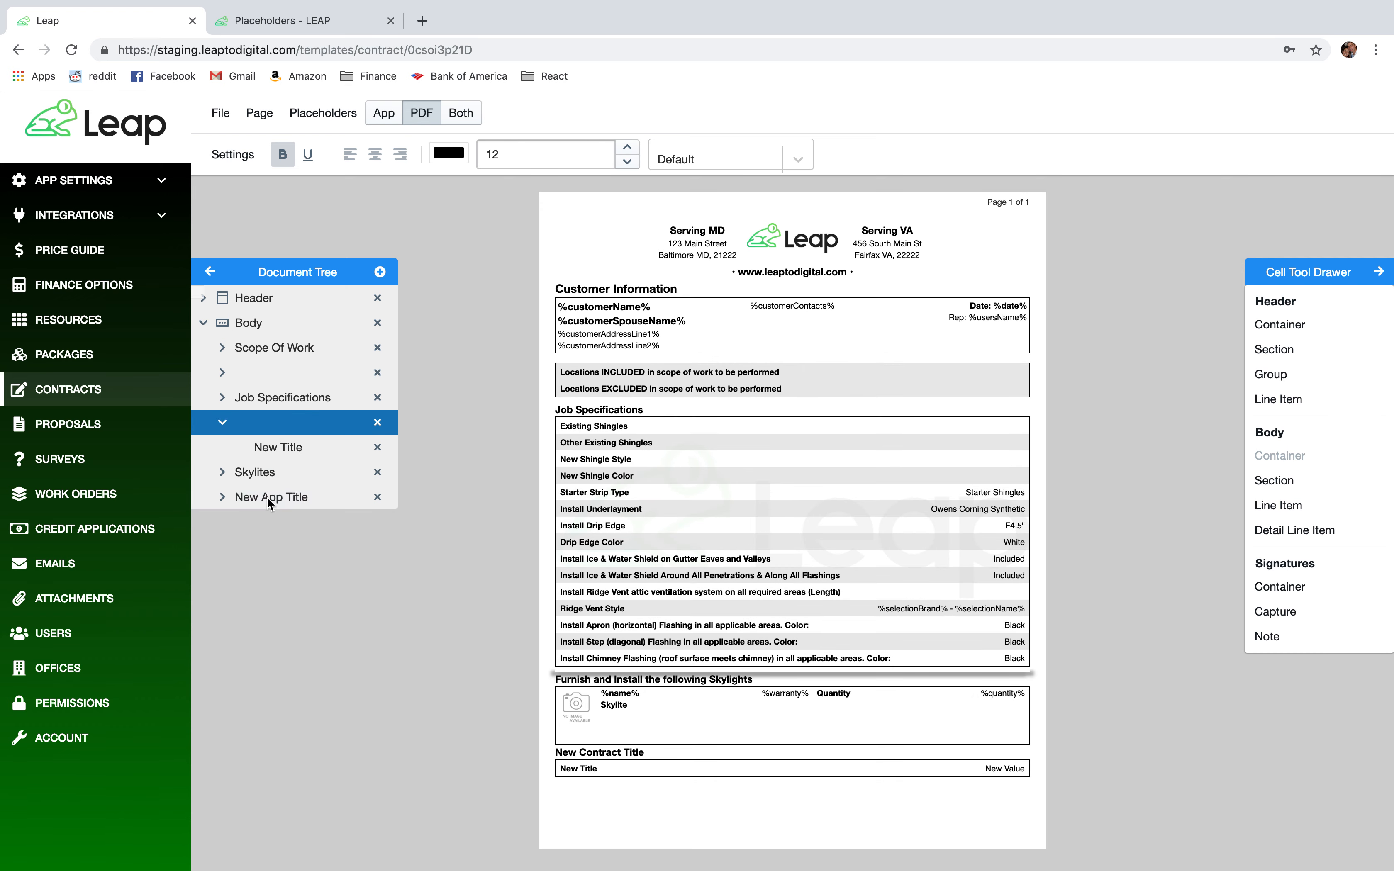
right_click(278, 494)
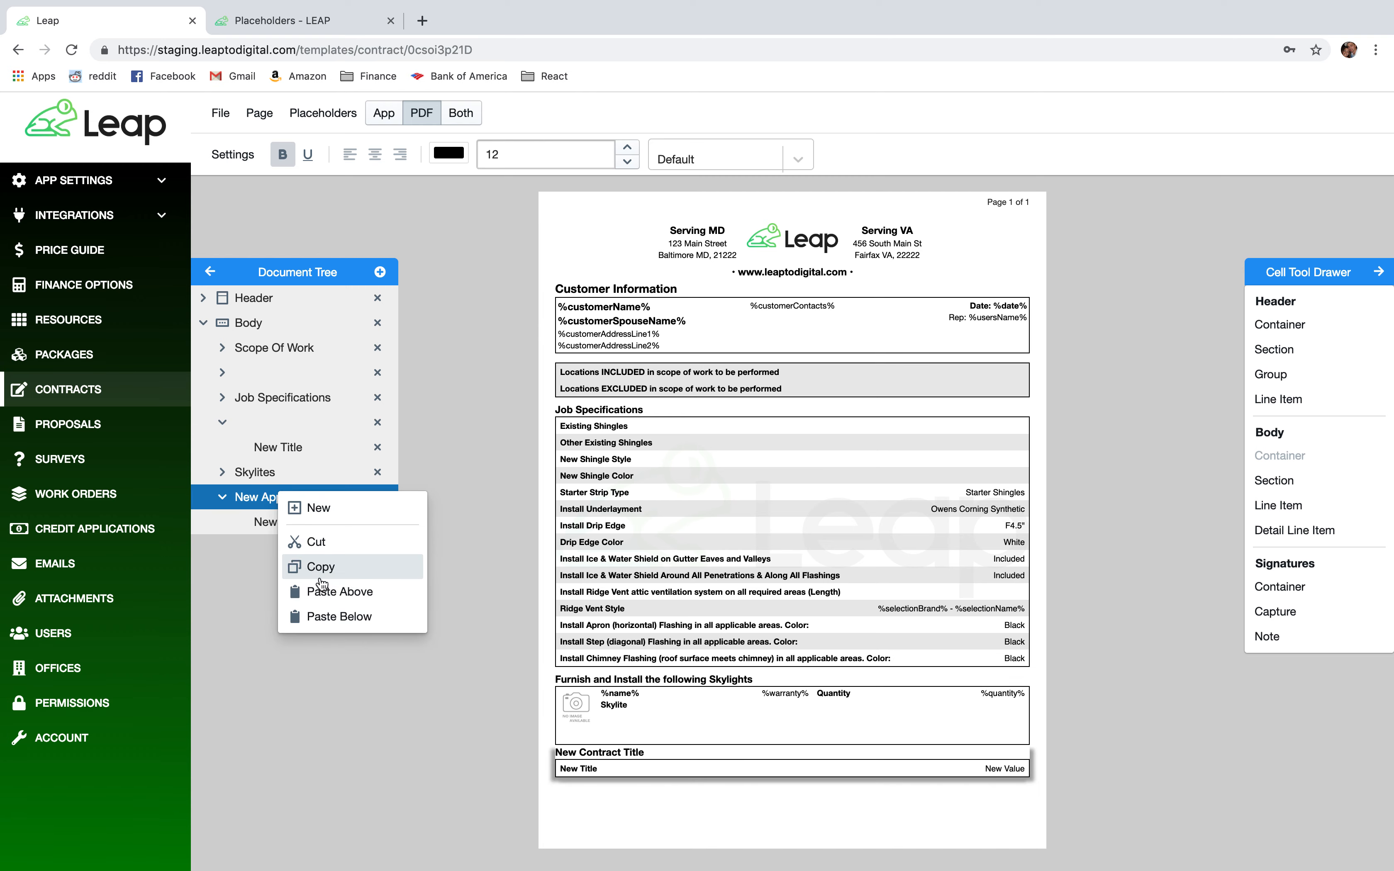
left_click(325, 592)
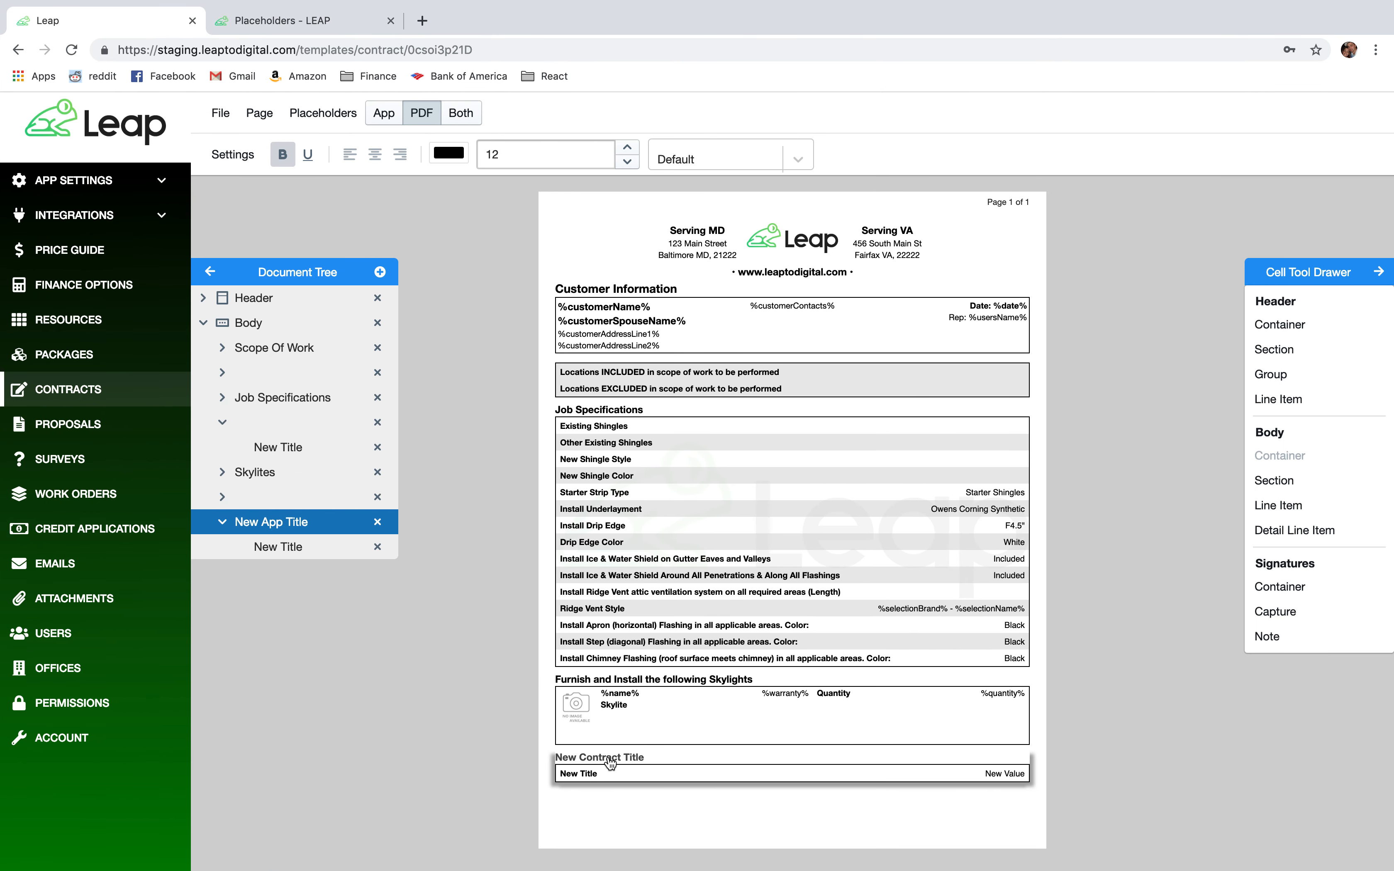
Rename the new section heading to 'Additional Details'.
triple_click(808, 709)
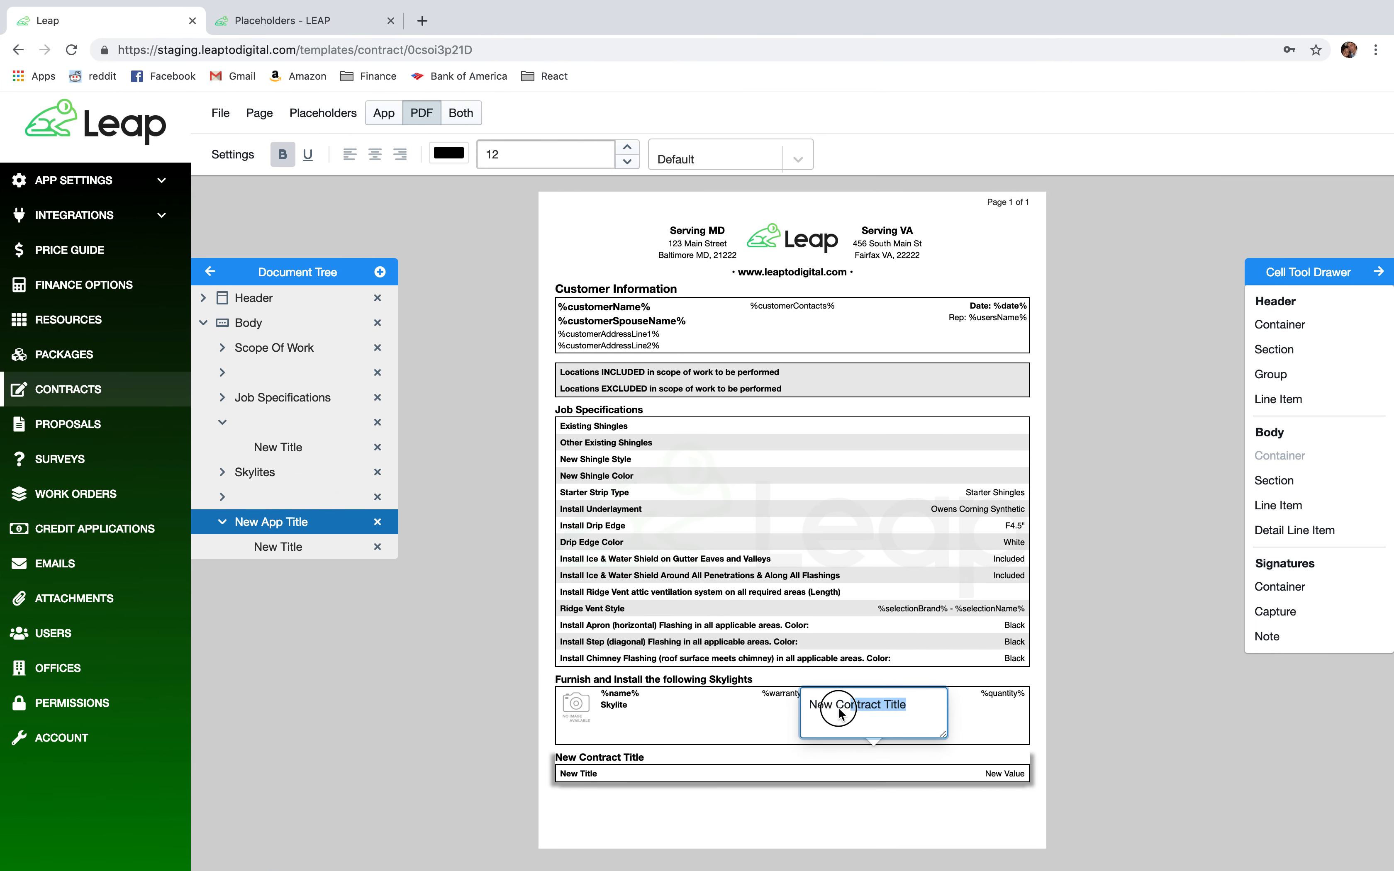
type("ADdi")
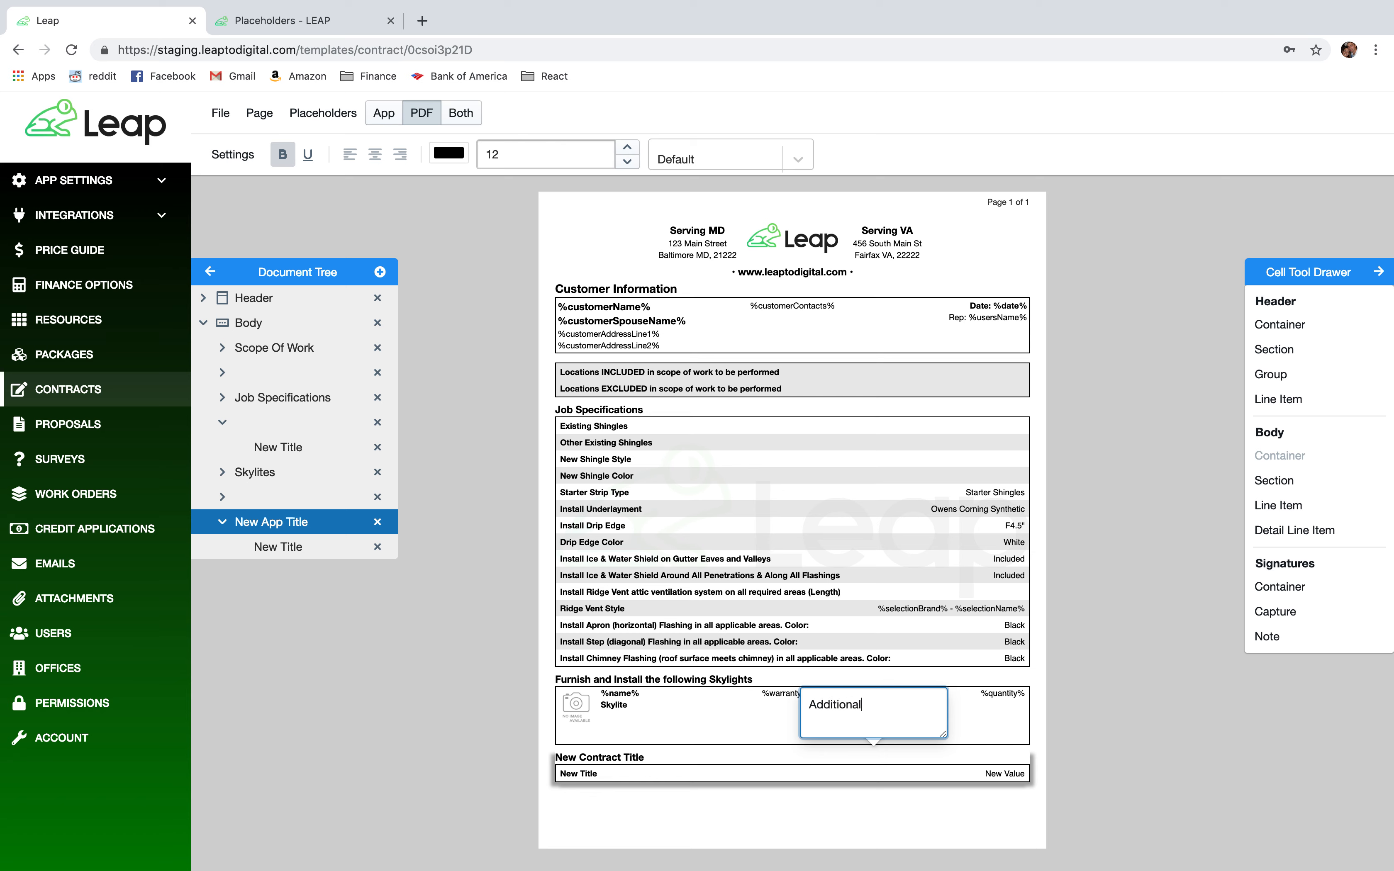
left_click(1103, 686)
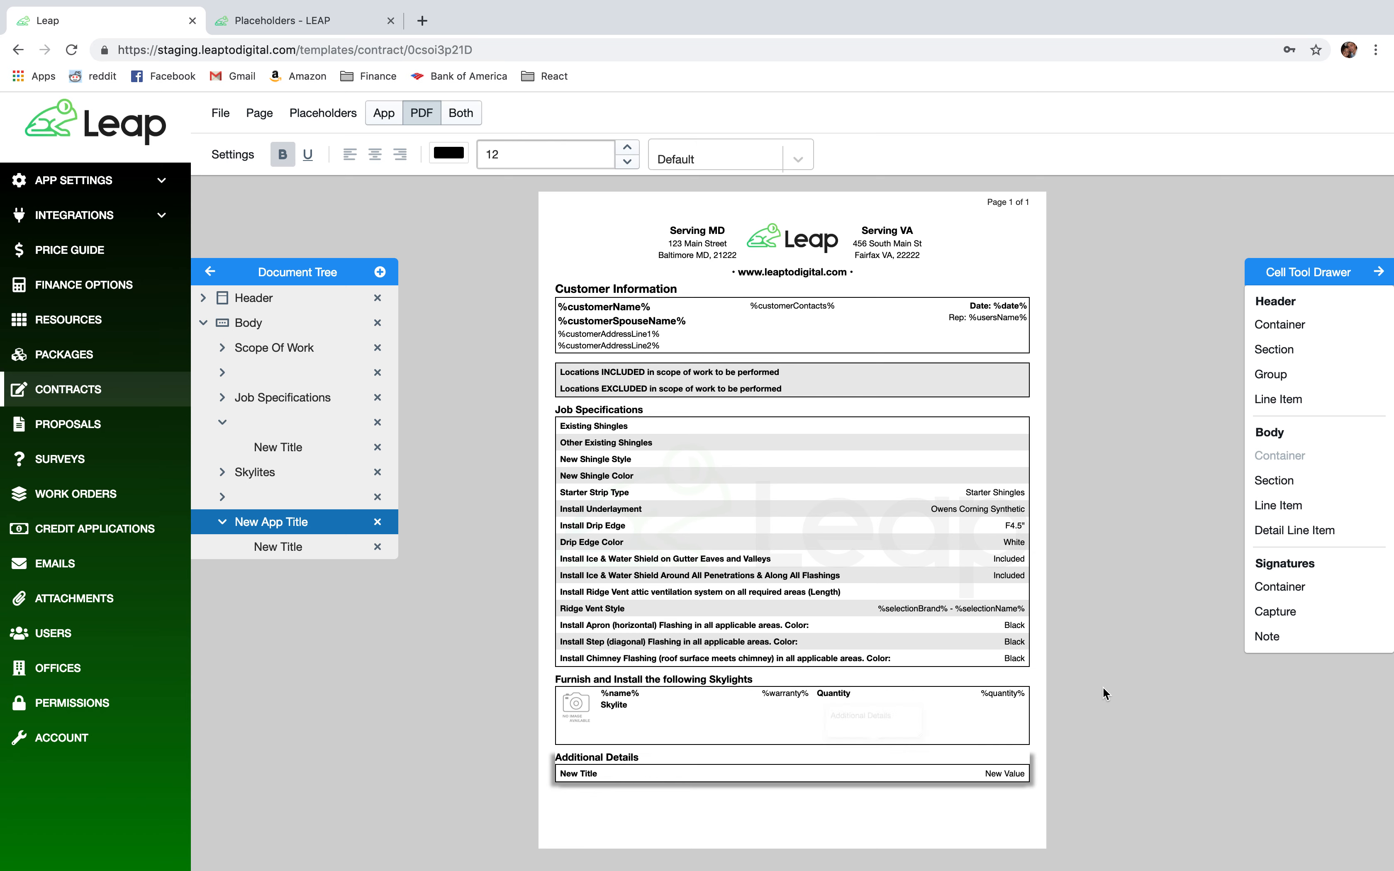
Select the Additional Details section's New Title row and open its settings.
left_click(586, 777)
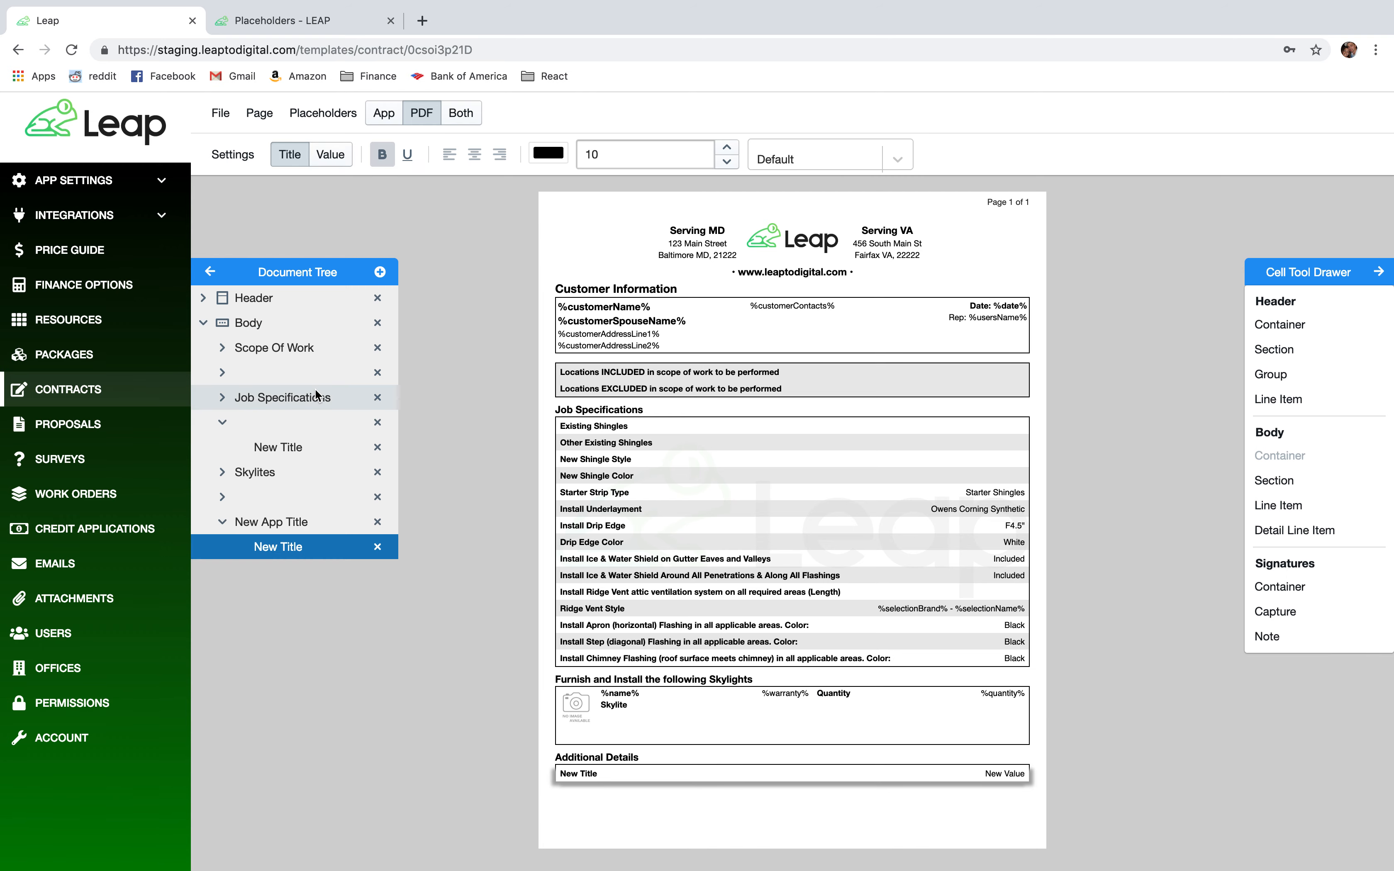
key("ctrl+Left")
key("ctrl+Right")
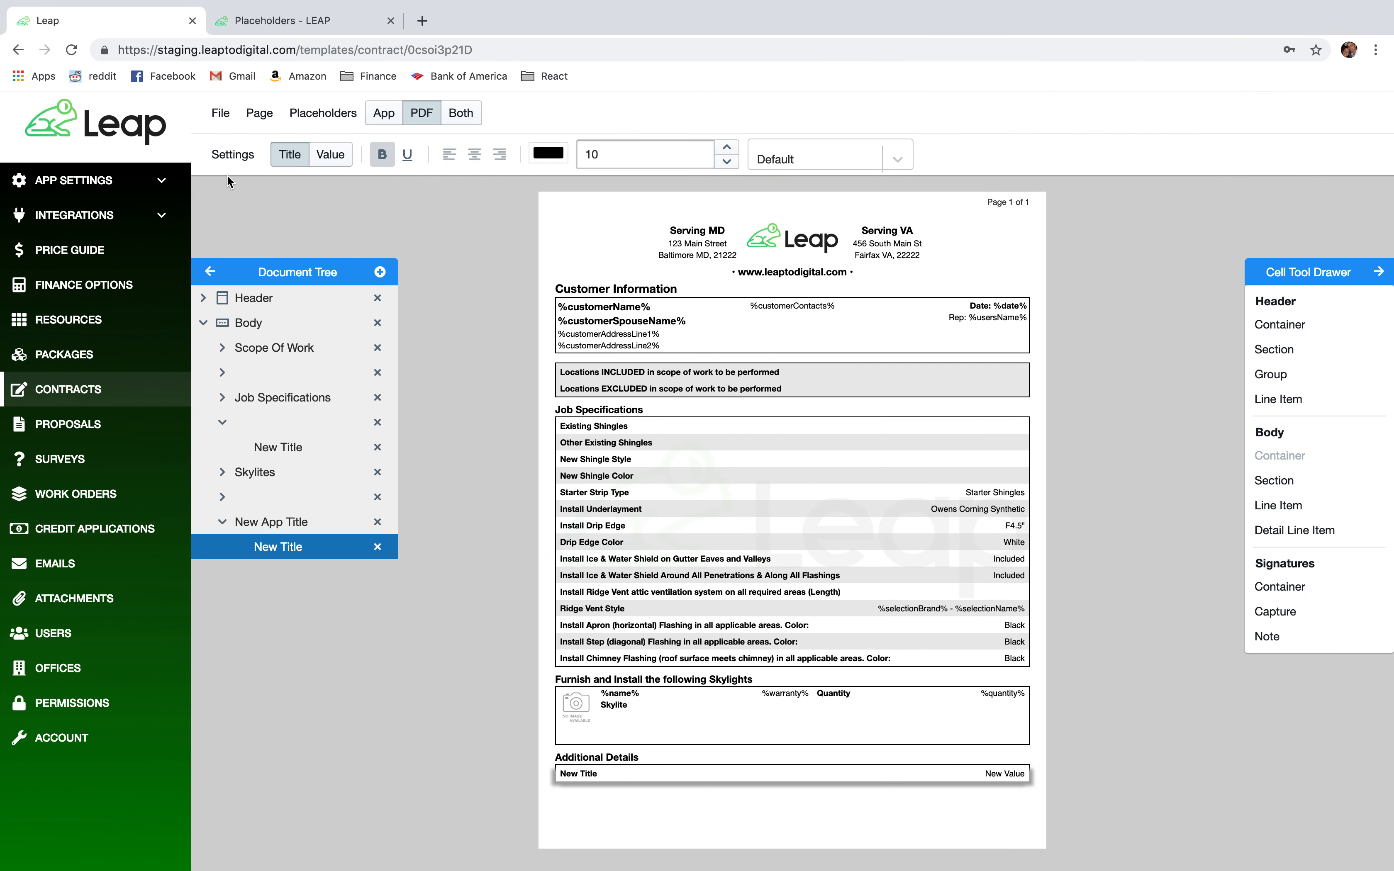
left_click(230, 158)
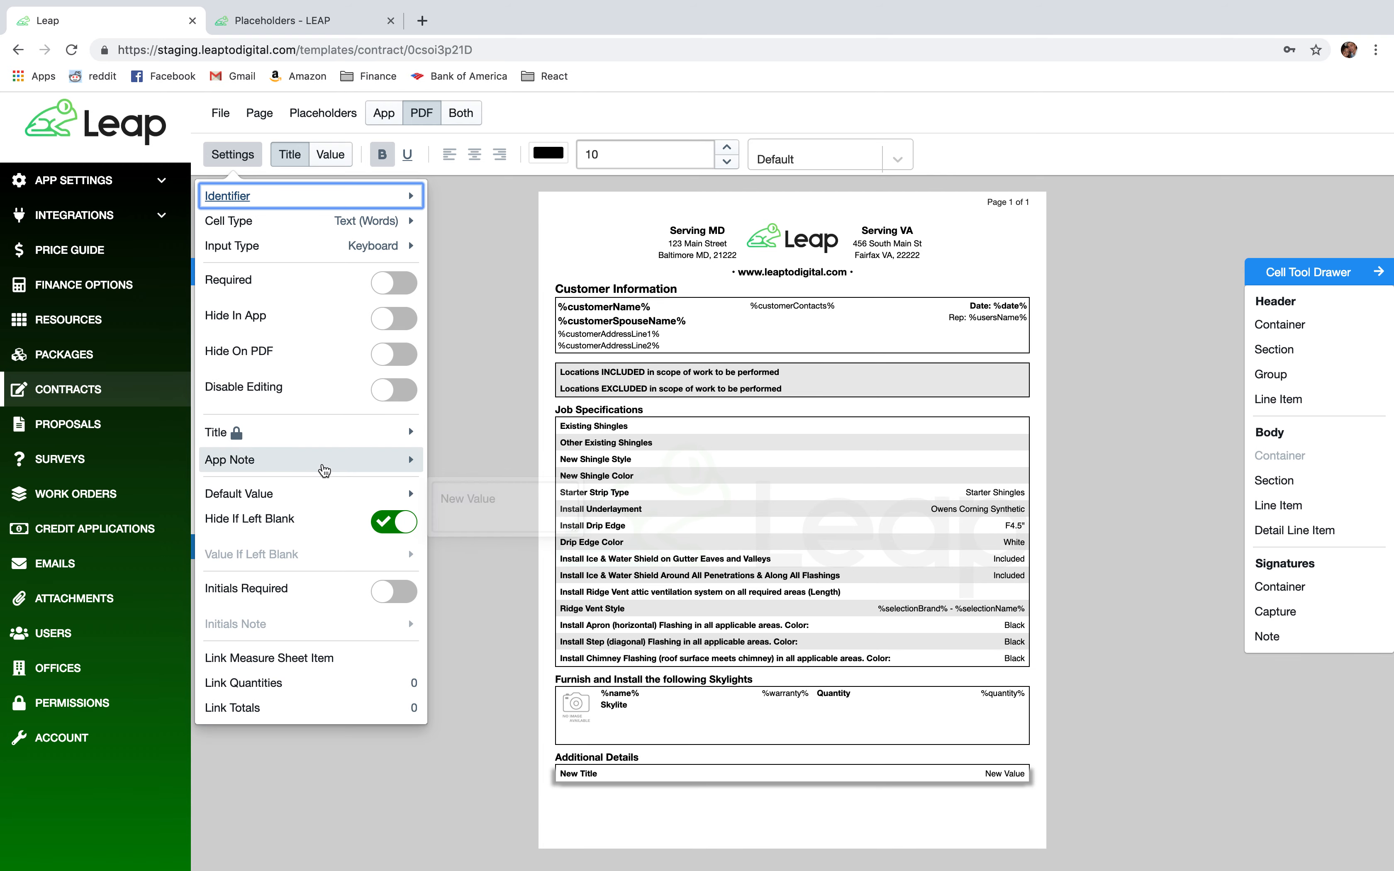
mouse_move(262, 435)
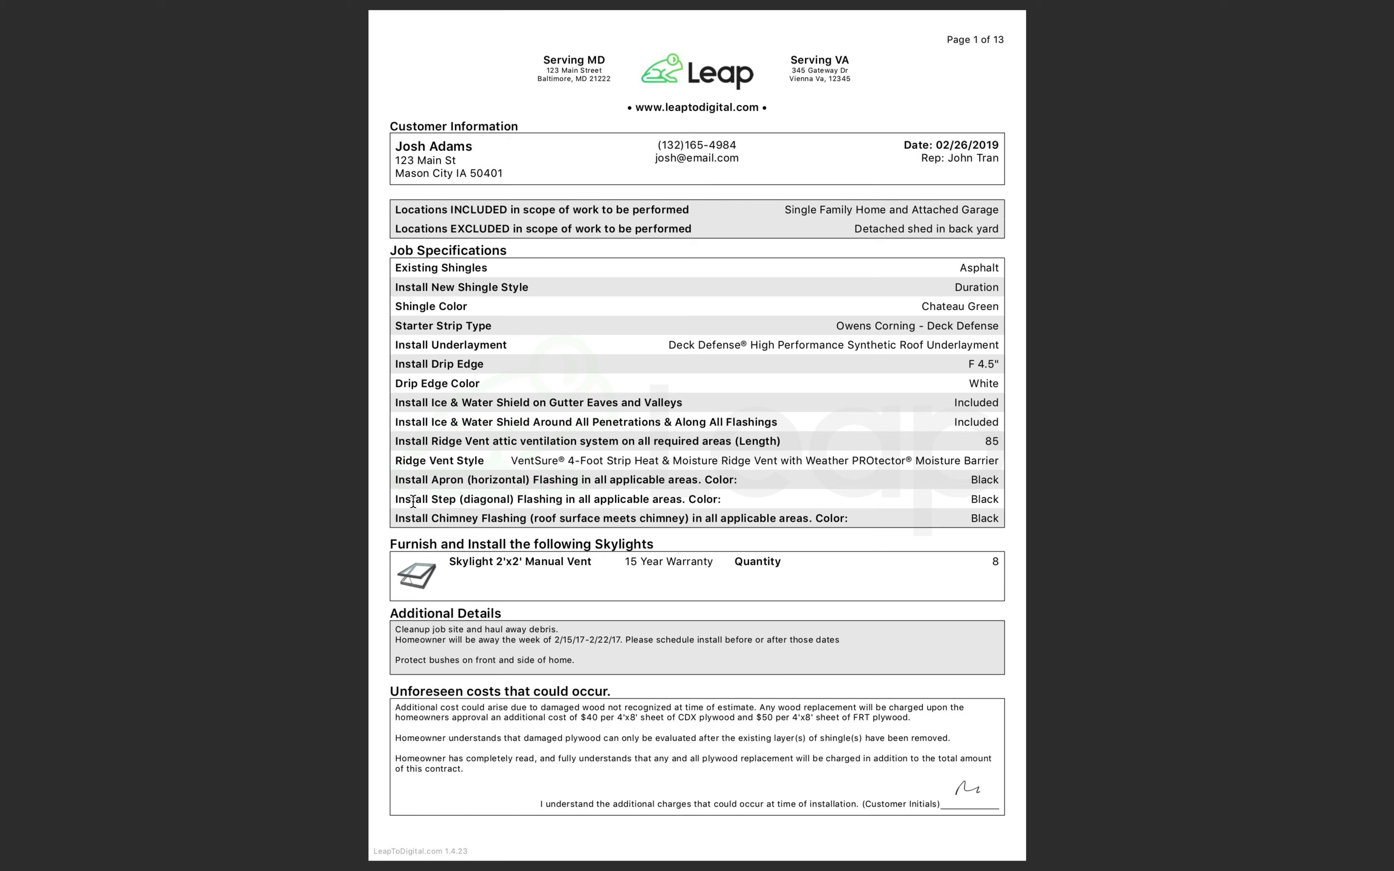
Highlight the Install Step wording in the sample contract, then return to the Leap editor.
left_click_drag(457, 506, 512, 502)
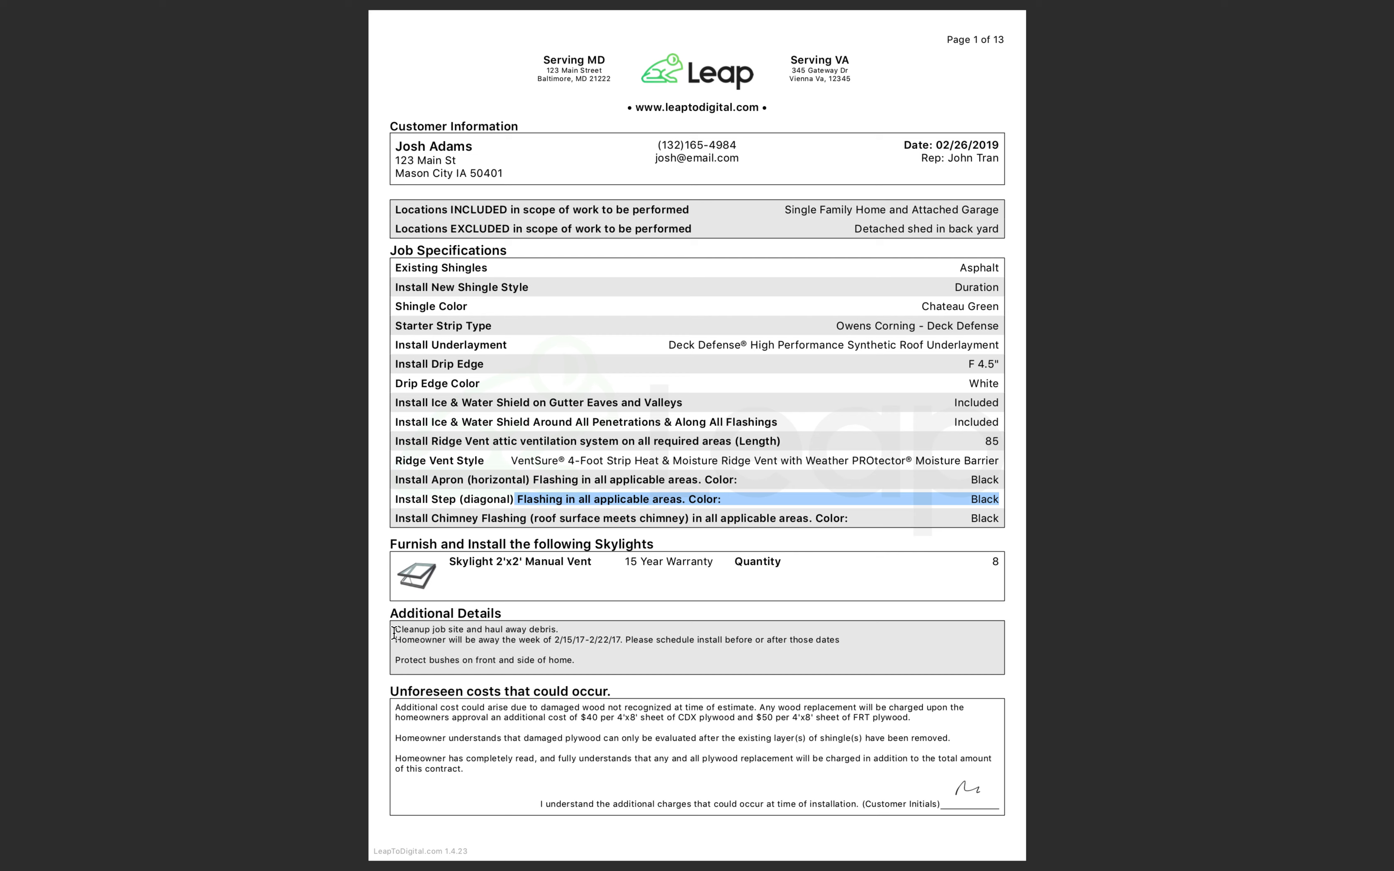
key("ctrl+Right")
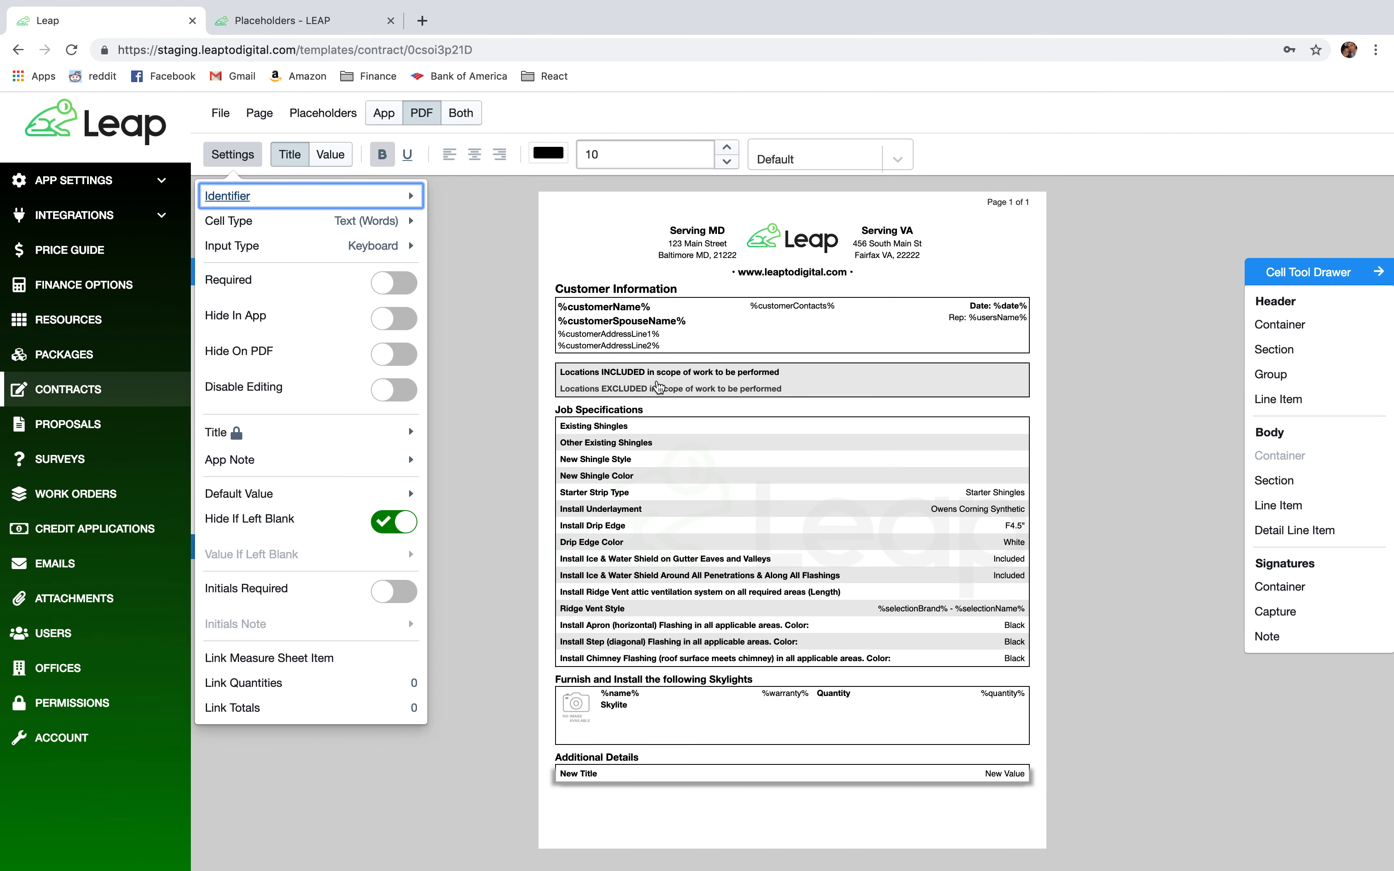
Split the row into separate app and contract titles and clear the contract title.
mouse_move(244, 440)
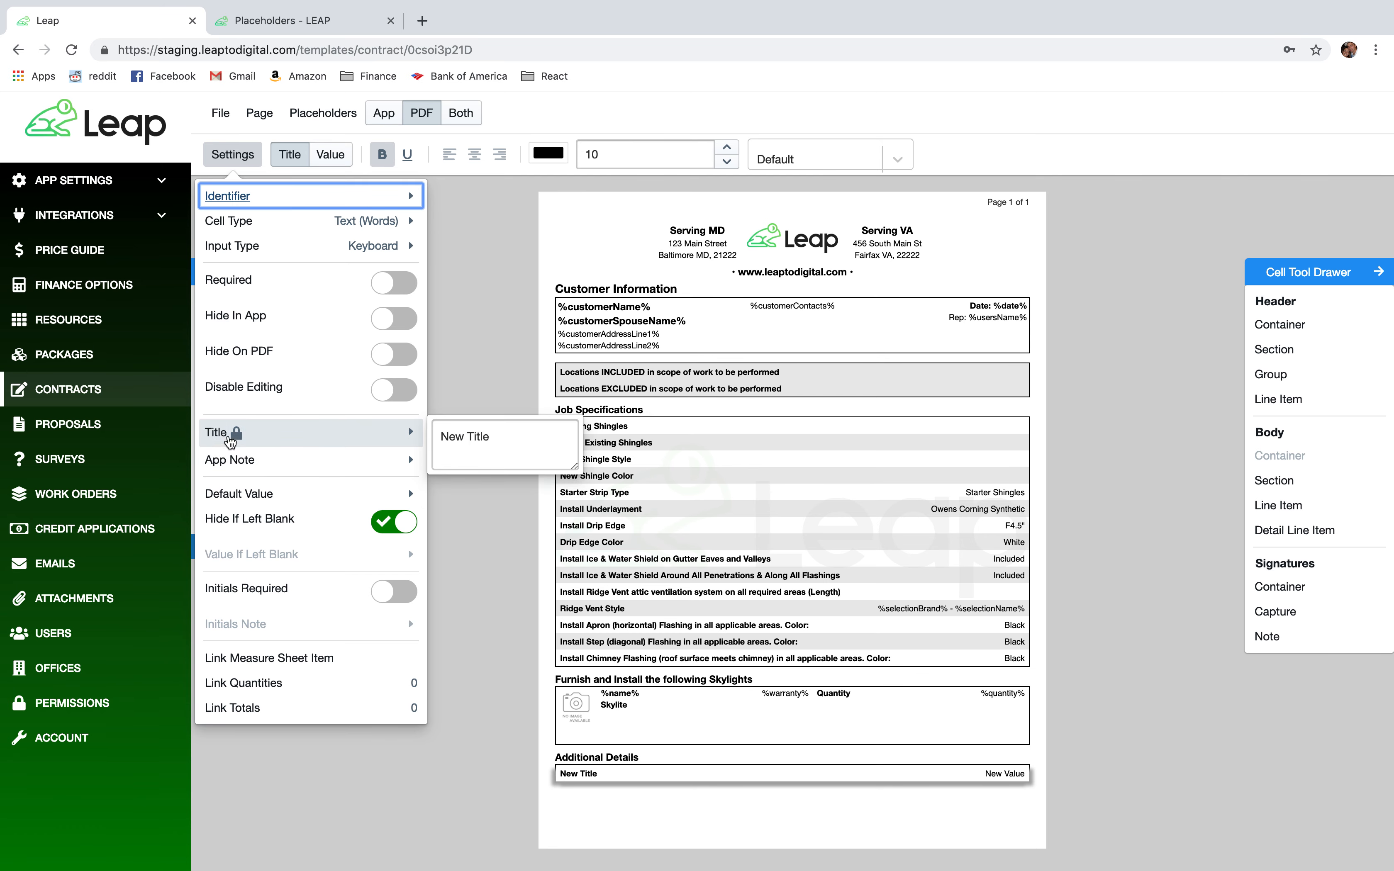
left_click(238, 436)
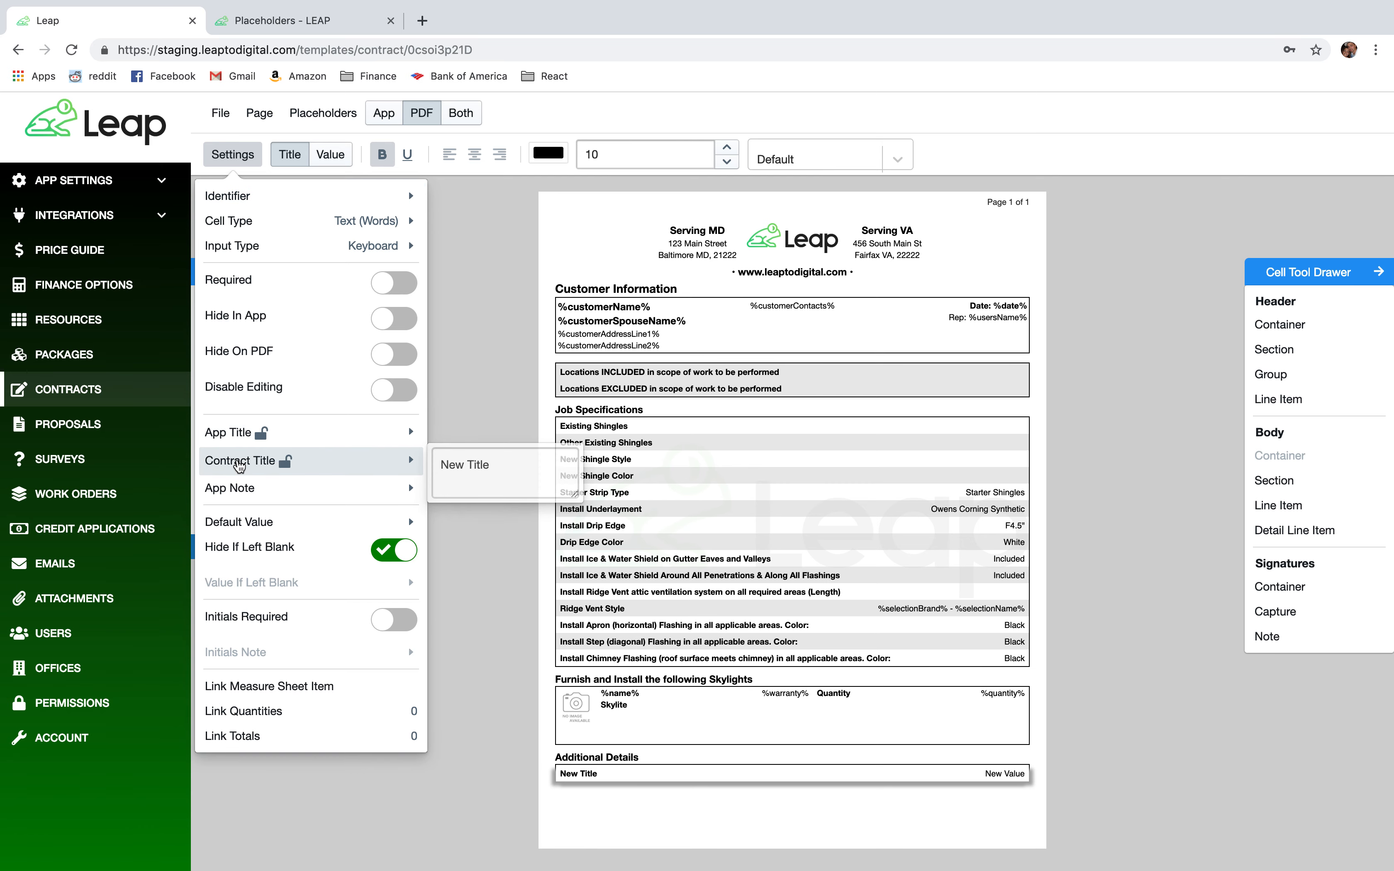
mouse_move(244, 465)
left_click(501, 468)
key("ctrl+a")
key("BackSpace")
Set the app title to 'Describe in full detail any other options in…' and close settings.
mouse_move(380, 434)
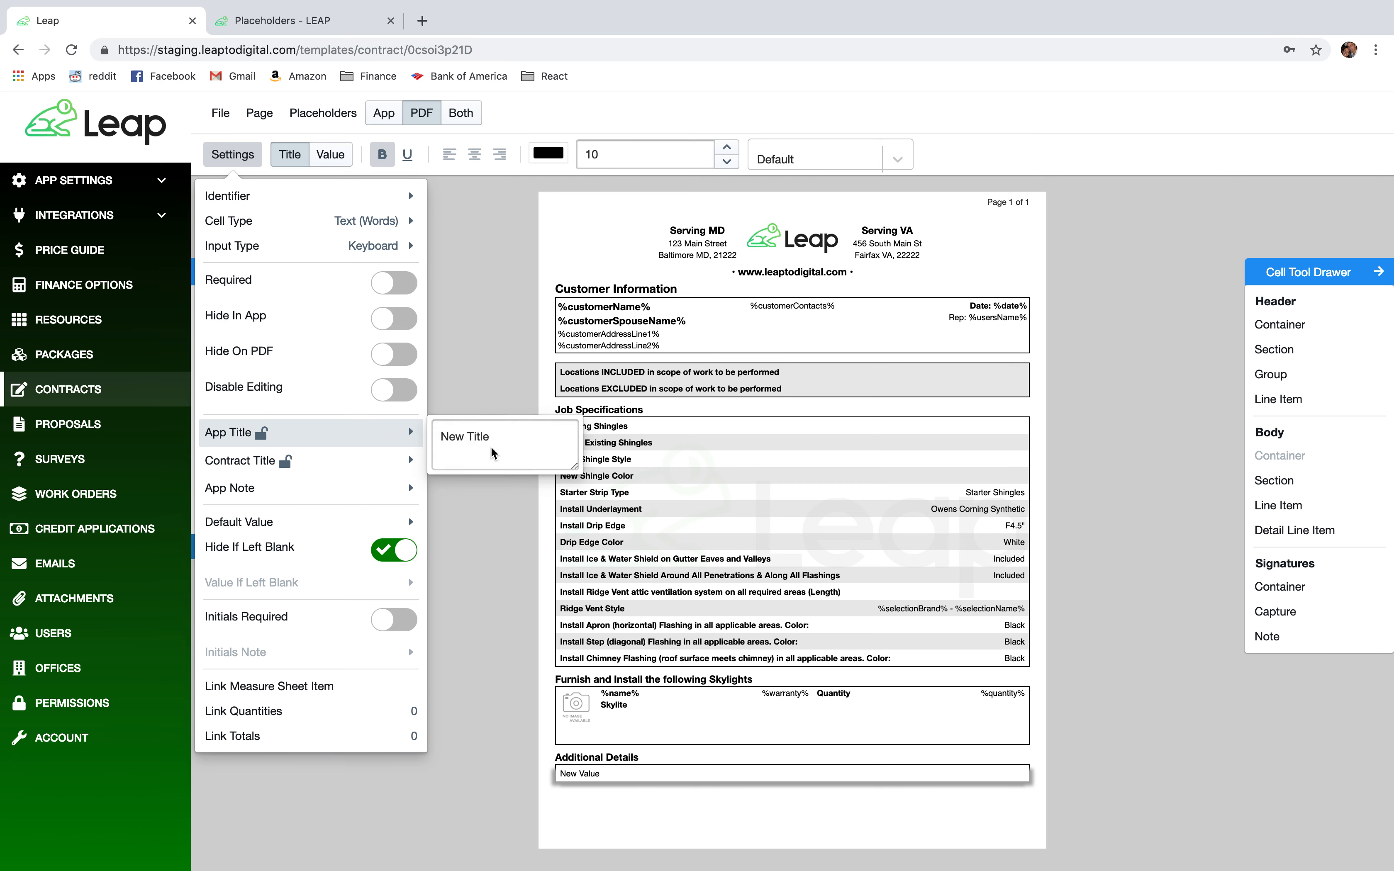
left_click_drag(490, 439, 445, 443)
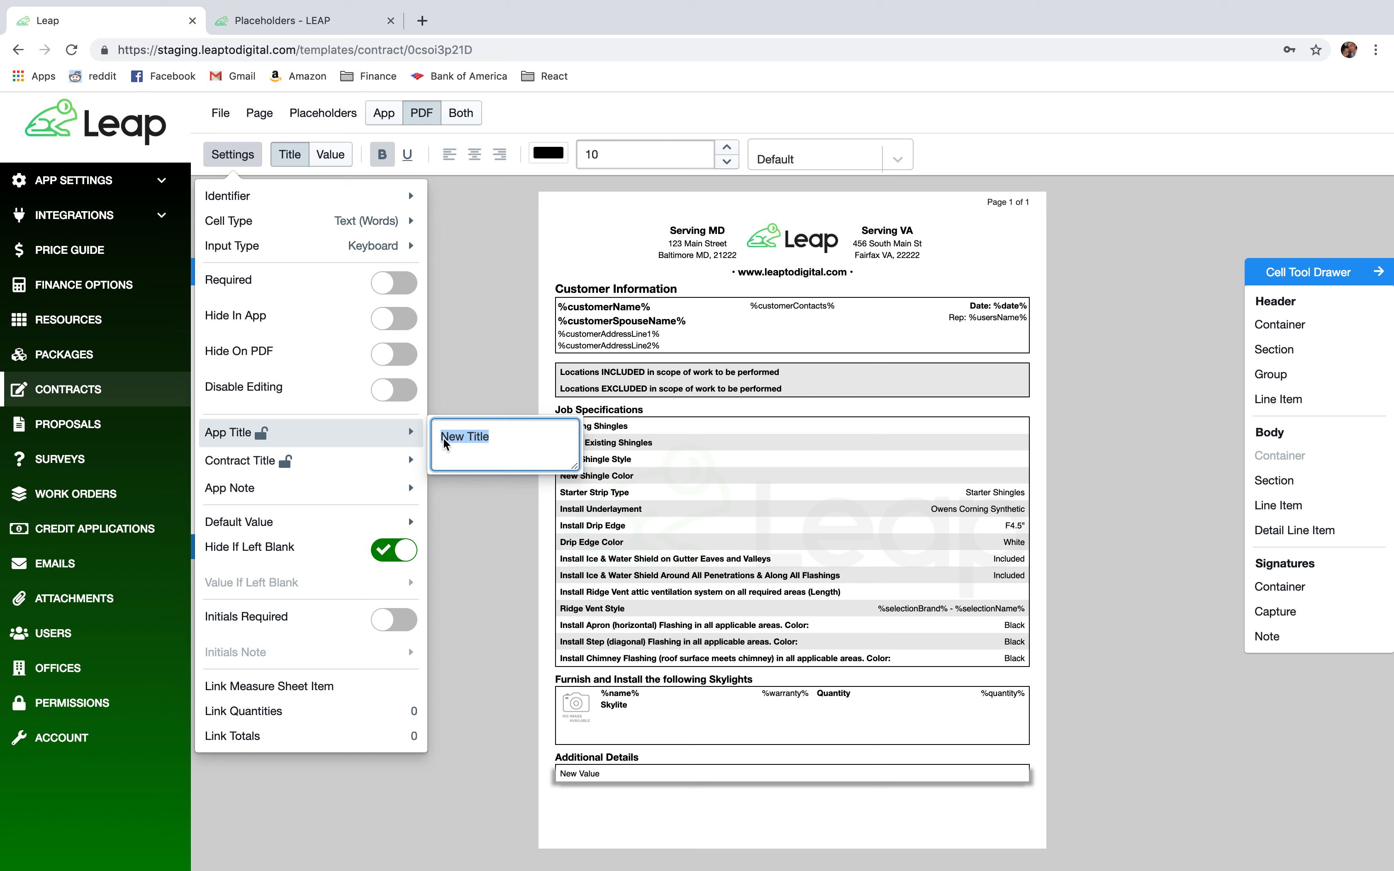
type("De")
type("ny other options")
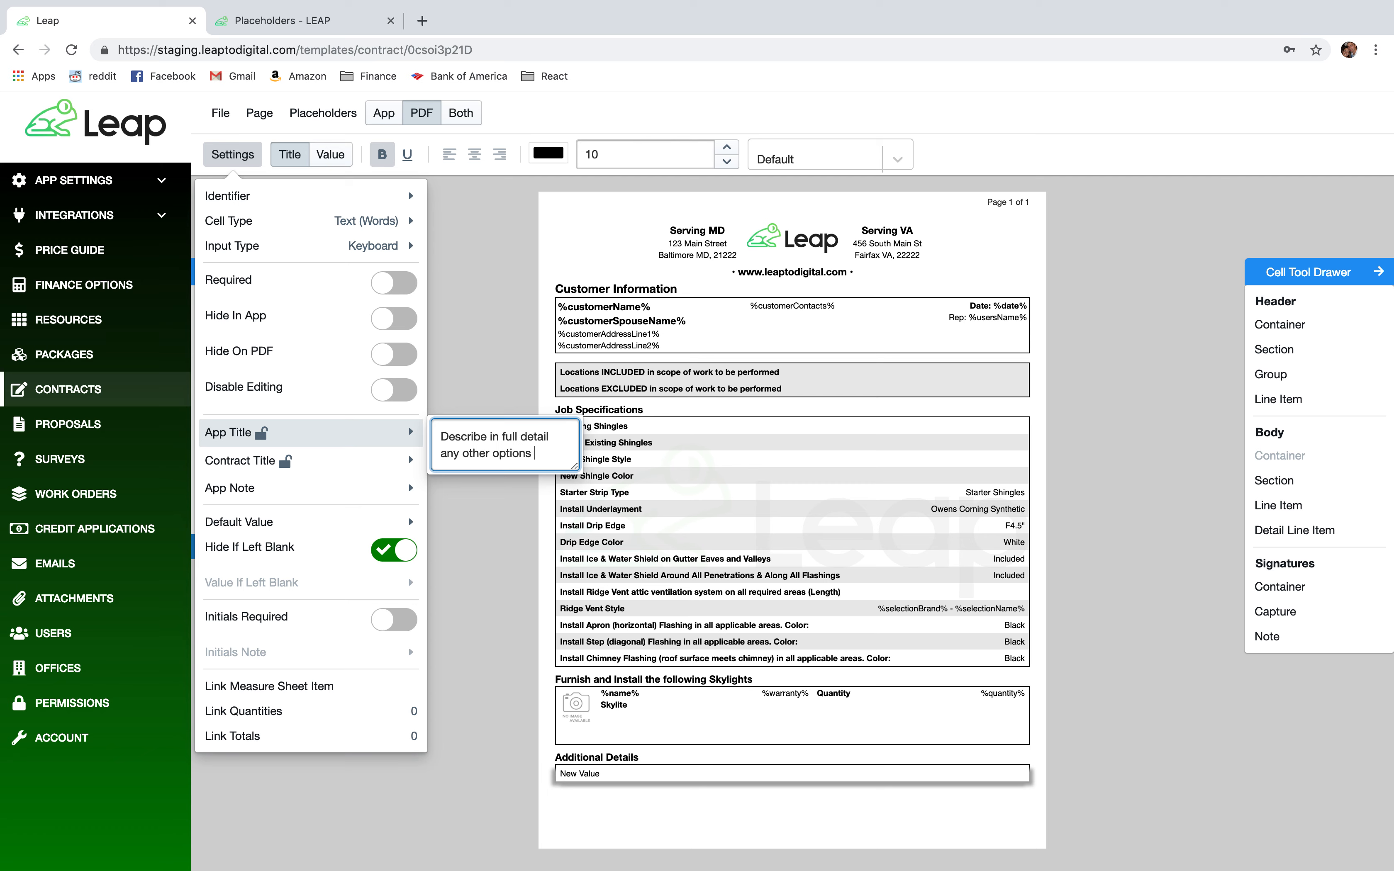
type("ude")
key("BackSpace")
key("BackSpace")
left_click(490, 521)
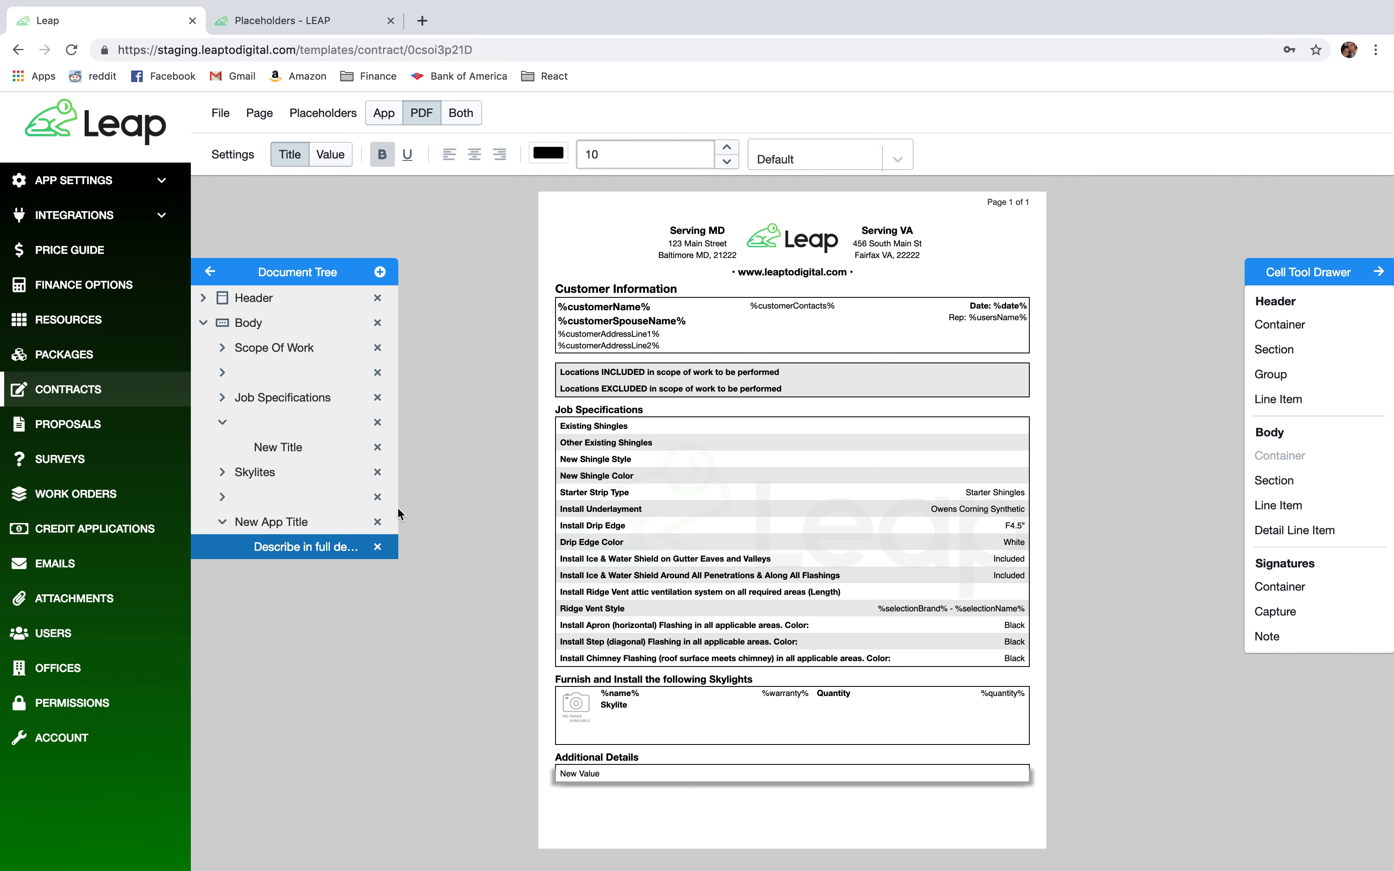
Change the Additional Details row's cell type to Text (Paragraph).
left_click(233, 154)
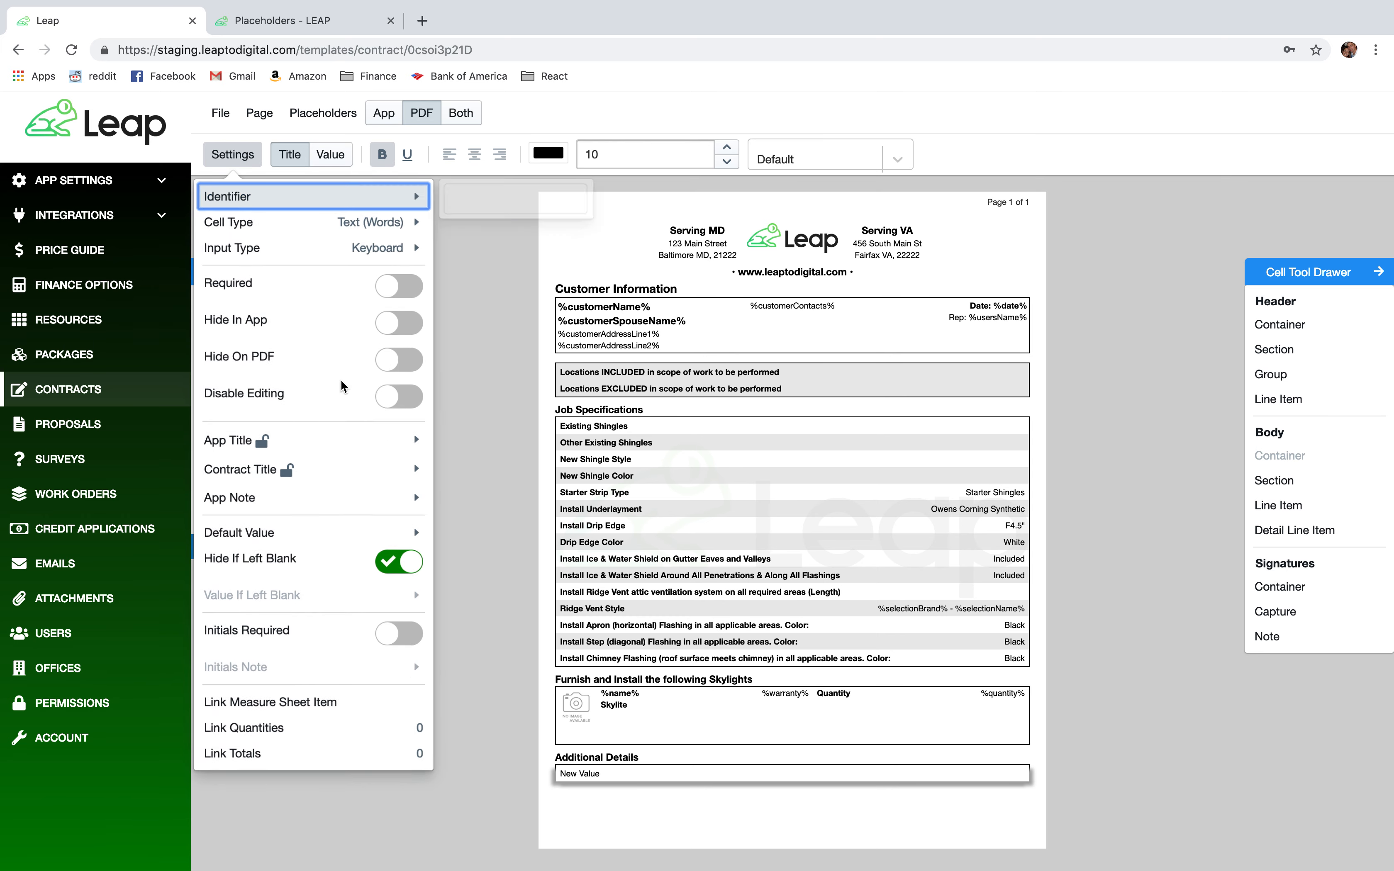
mouse_move(357, 463)
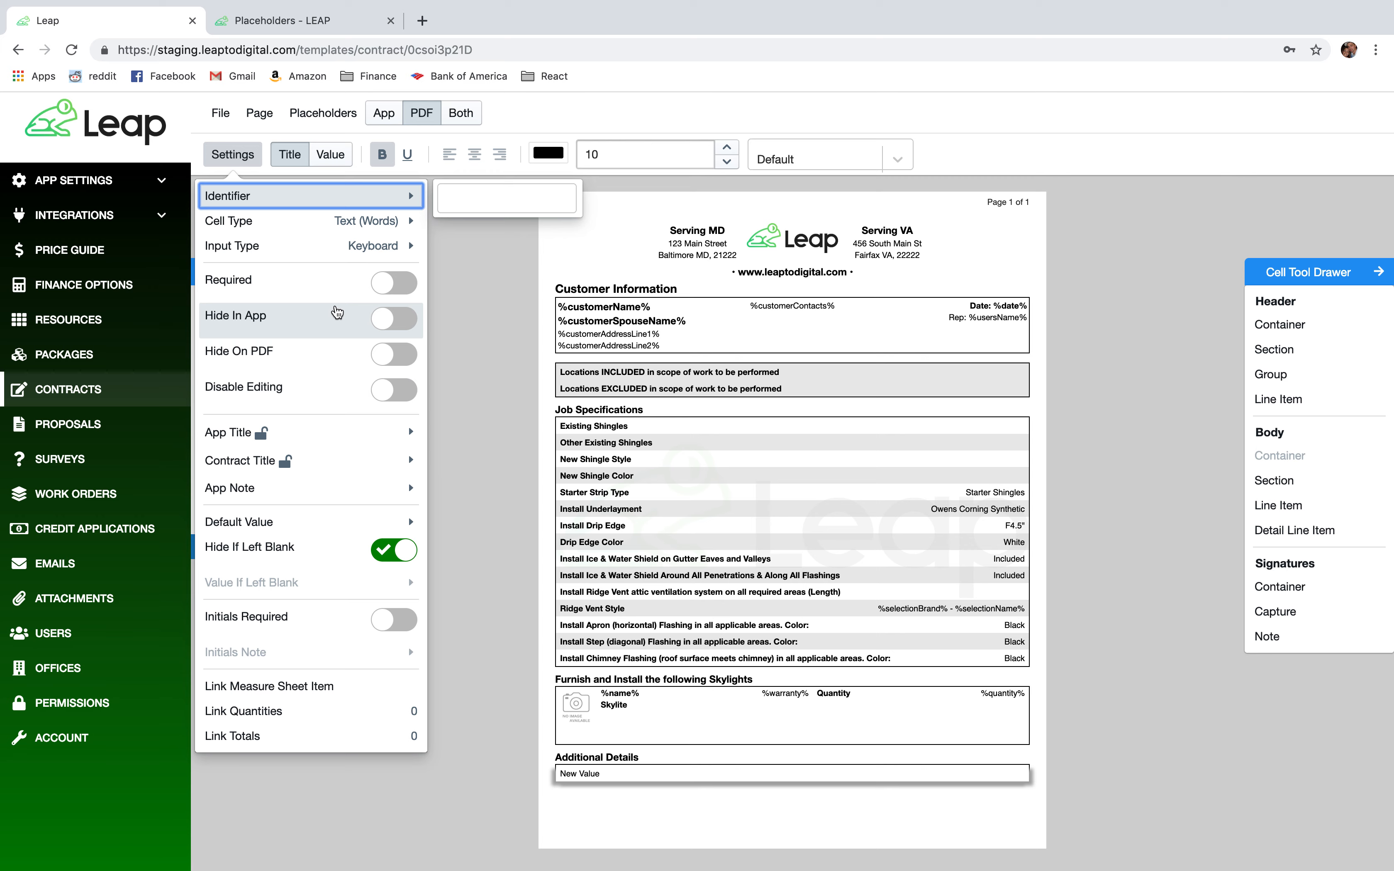
mouse_move(341, 229)
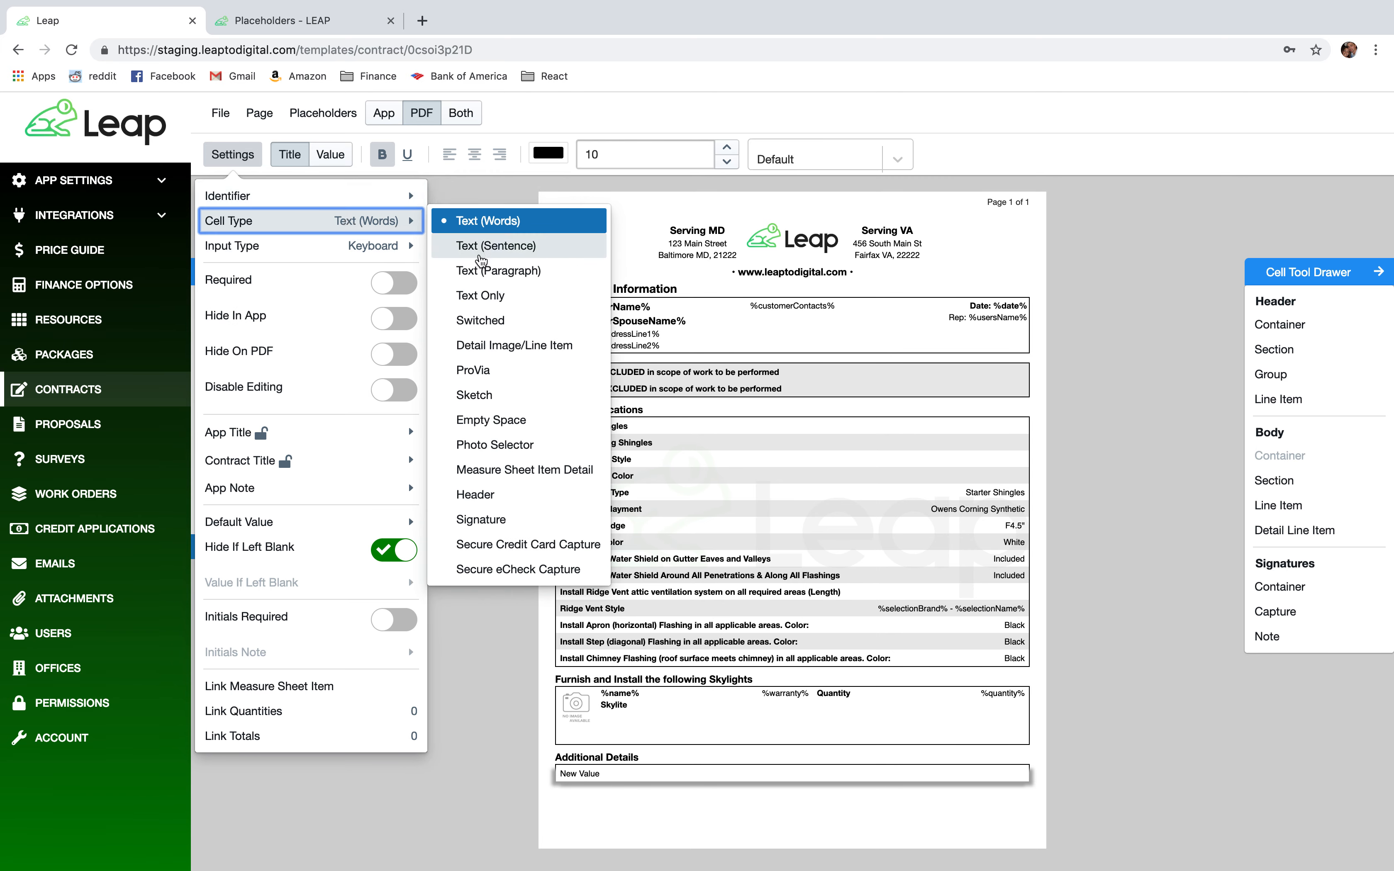
left_click(492, 272)
mouse_move(431, 229)
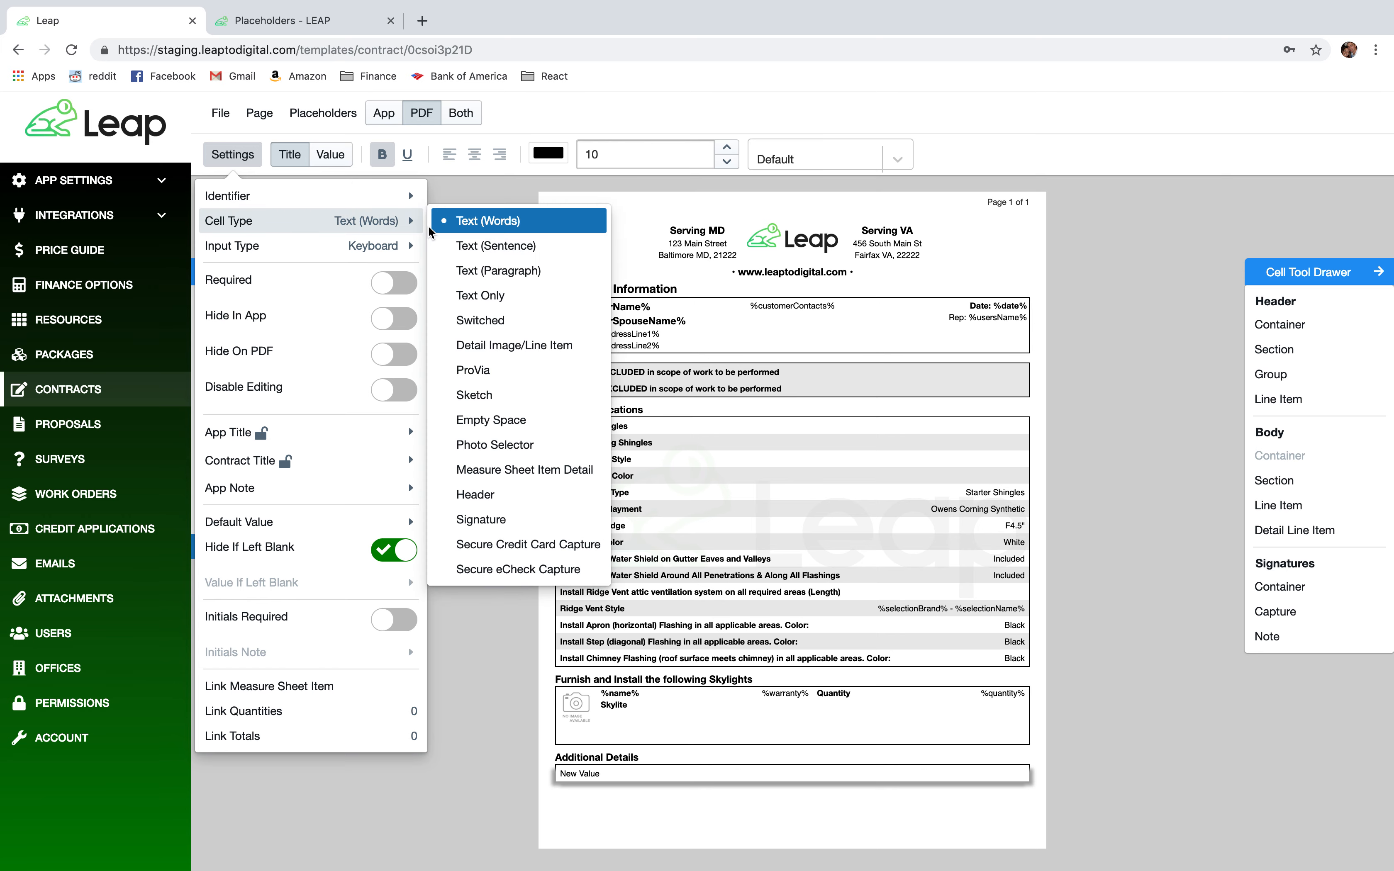
left_click(505, 272)
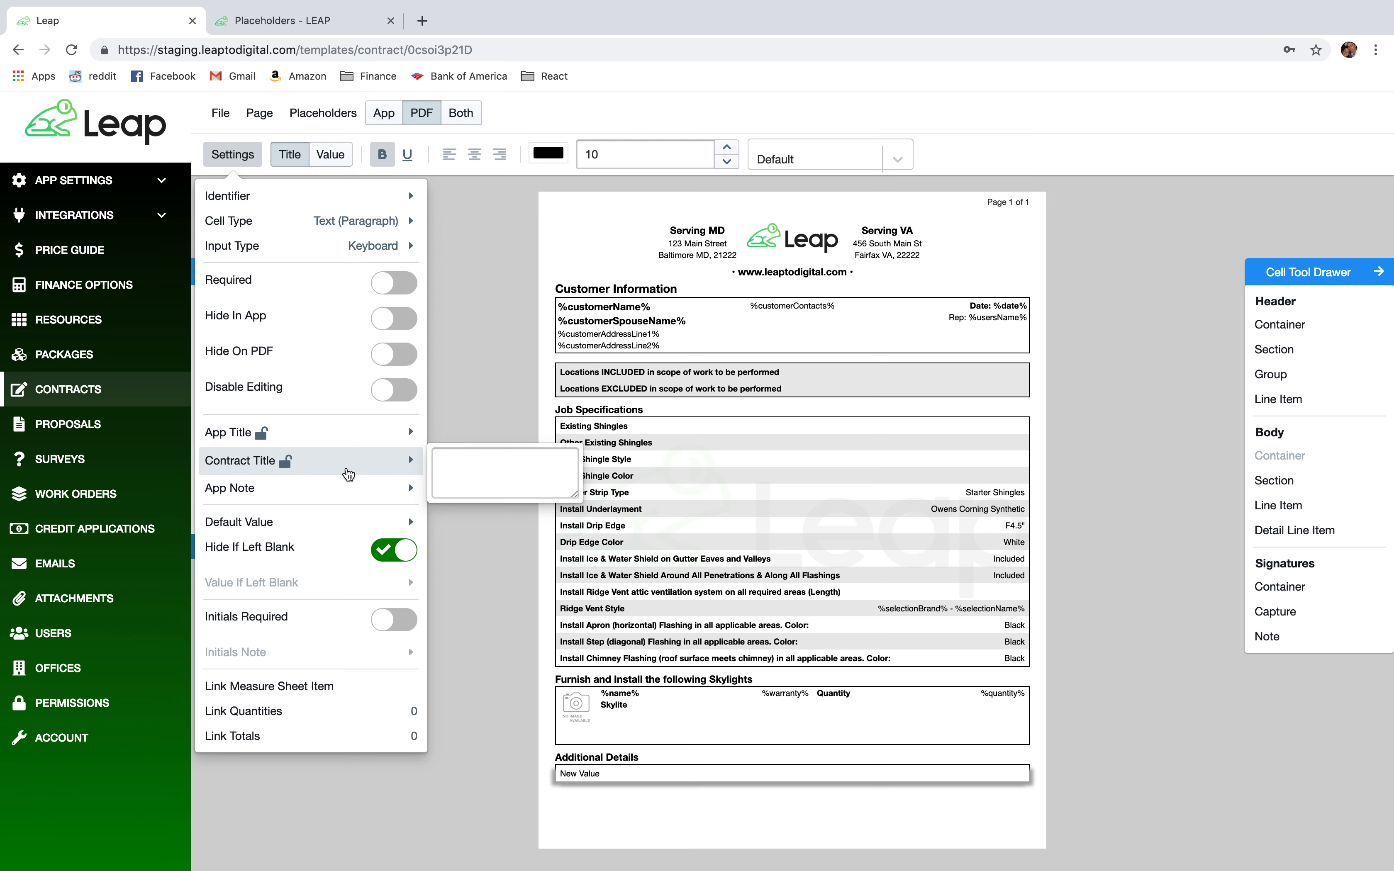
Delete the row's default 'New Value' text so it stays blank.
mouse_move(351, 524)
left_click_drag(506, 529, 440, 529)
key("BackSpace")
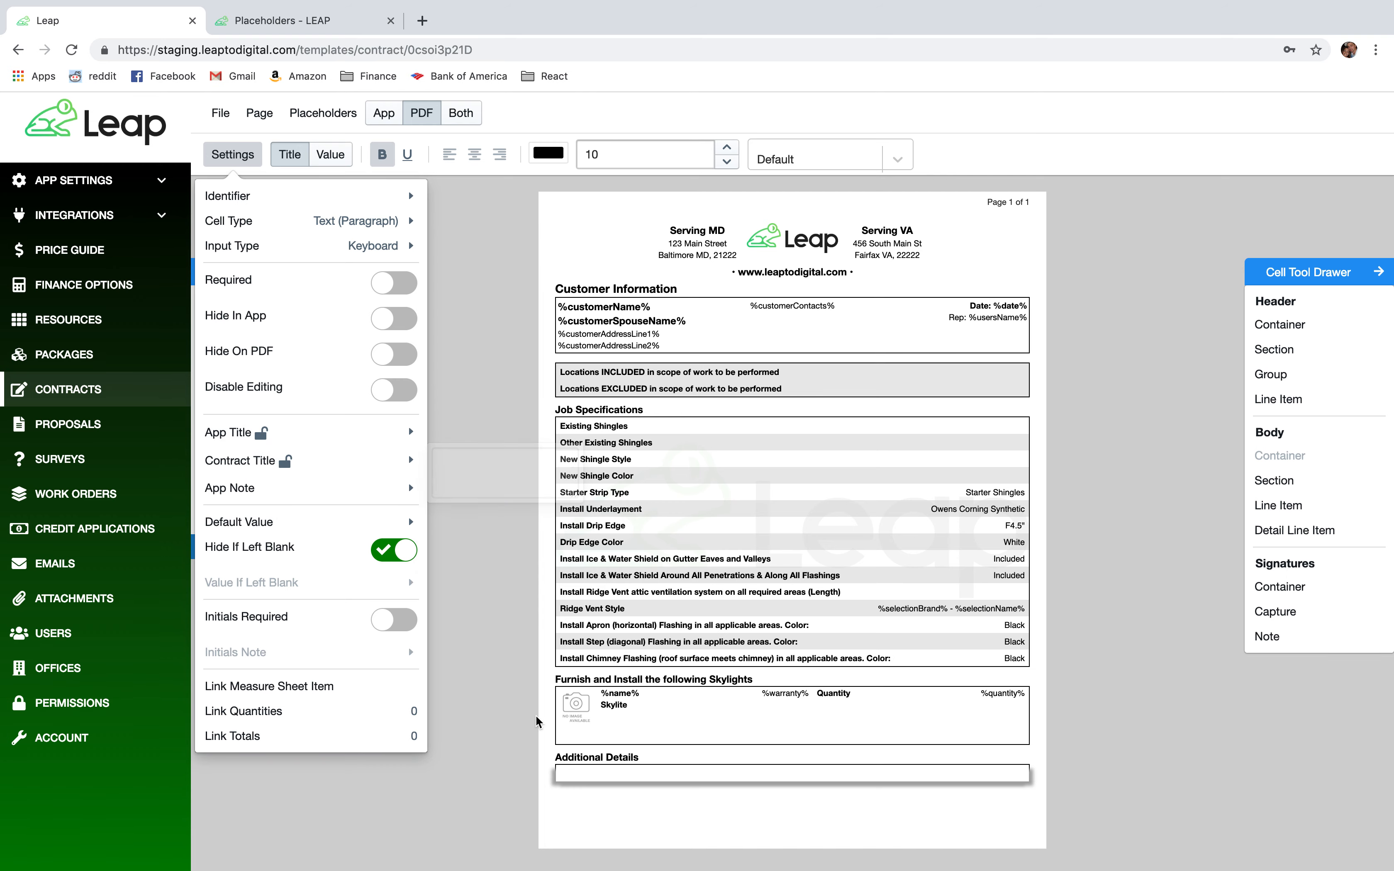
left_click(1089, 783)
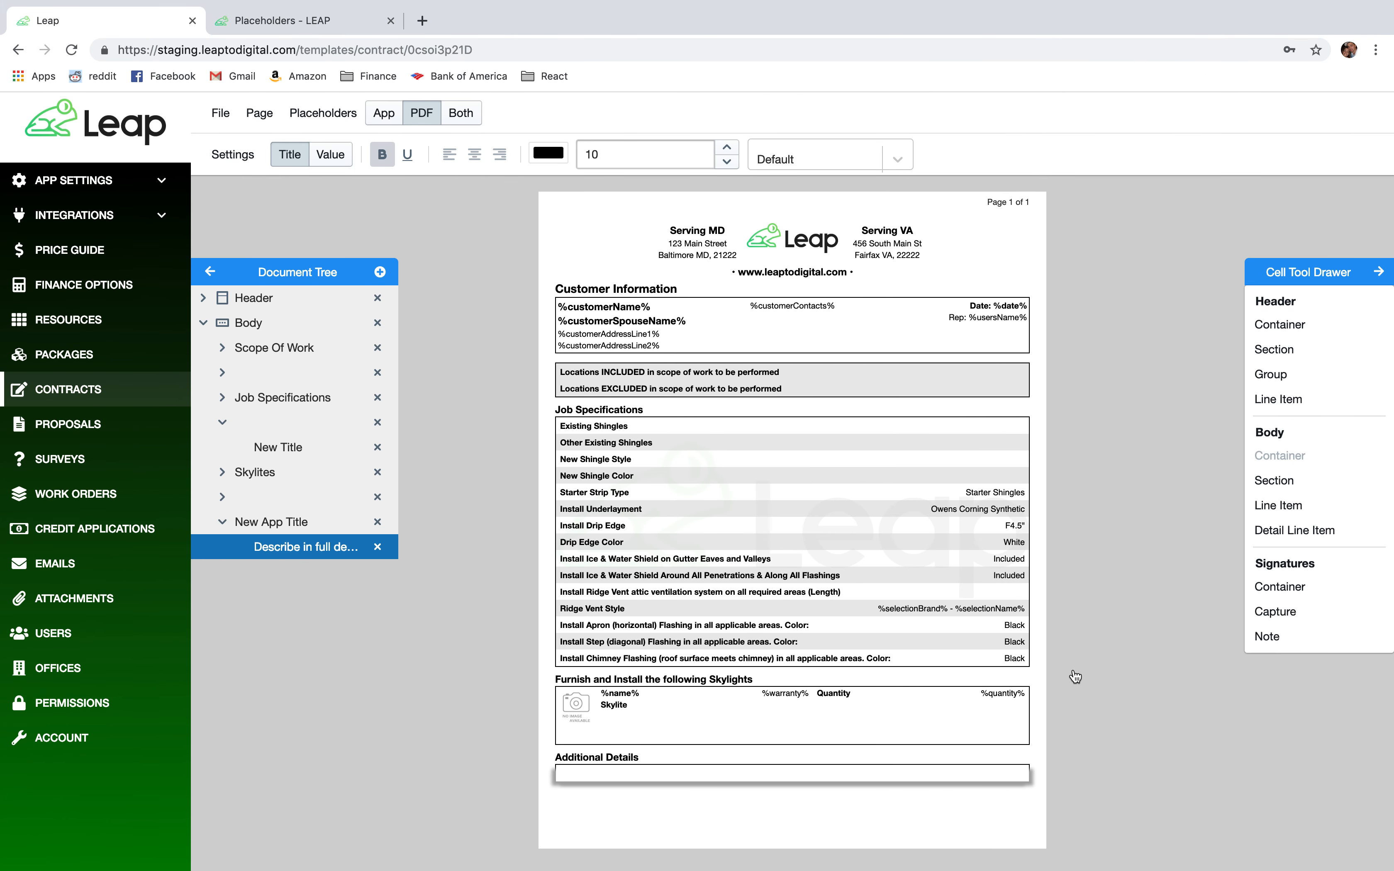
Add a New Contract Title section at the contract bottom and paste in a copied blank row.
mouse_move(1278, 505)
left_mouse_down()
mouse_move(968, 617)
mouse_move(795, 775)
mouse_move(1366, 463)
mouse_move(1329, 498)
mouse_move(1296, 496)
left_mouse_up()
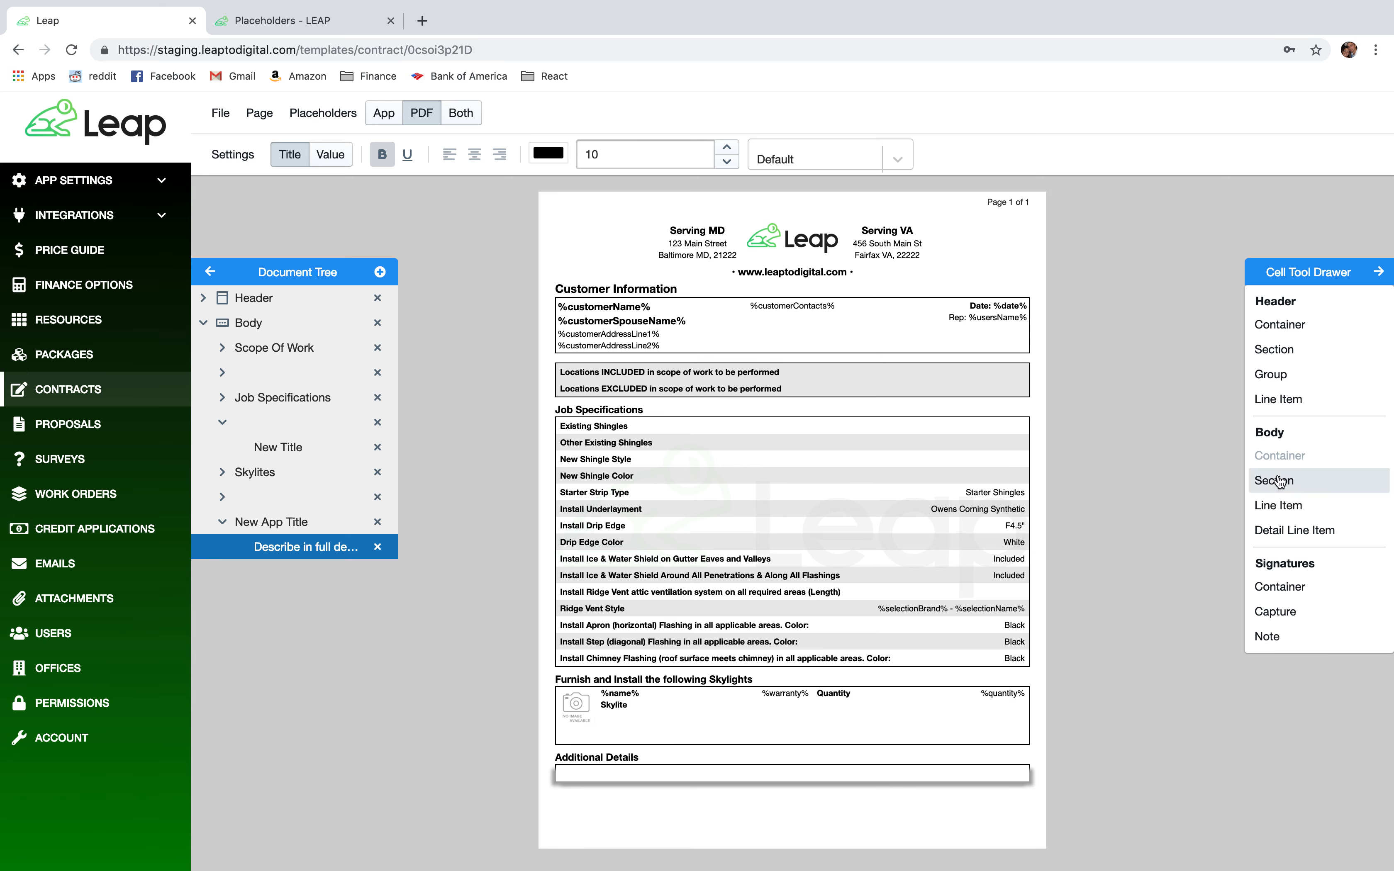
left_click_drag(1146, 526, 883, 798)
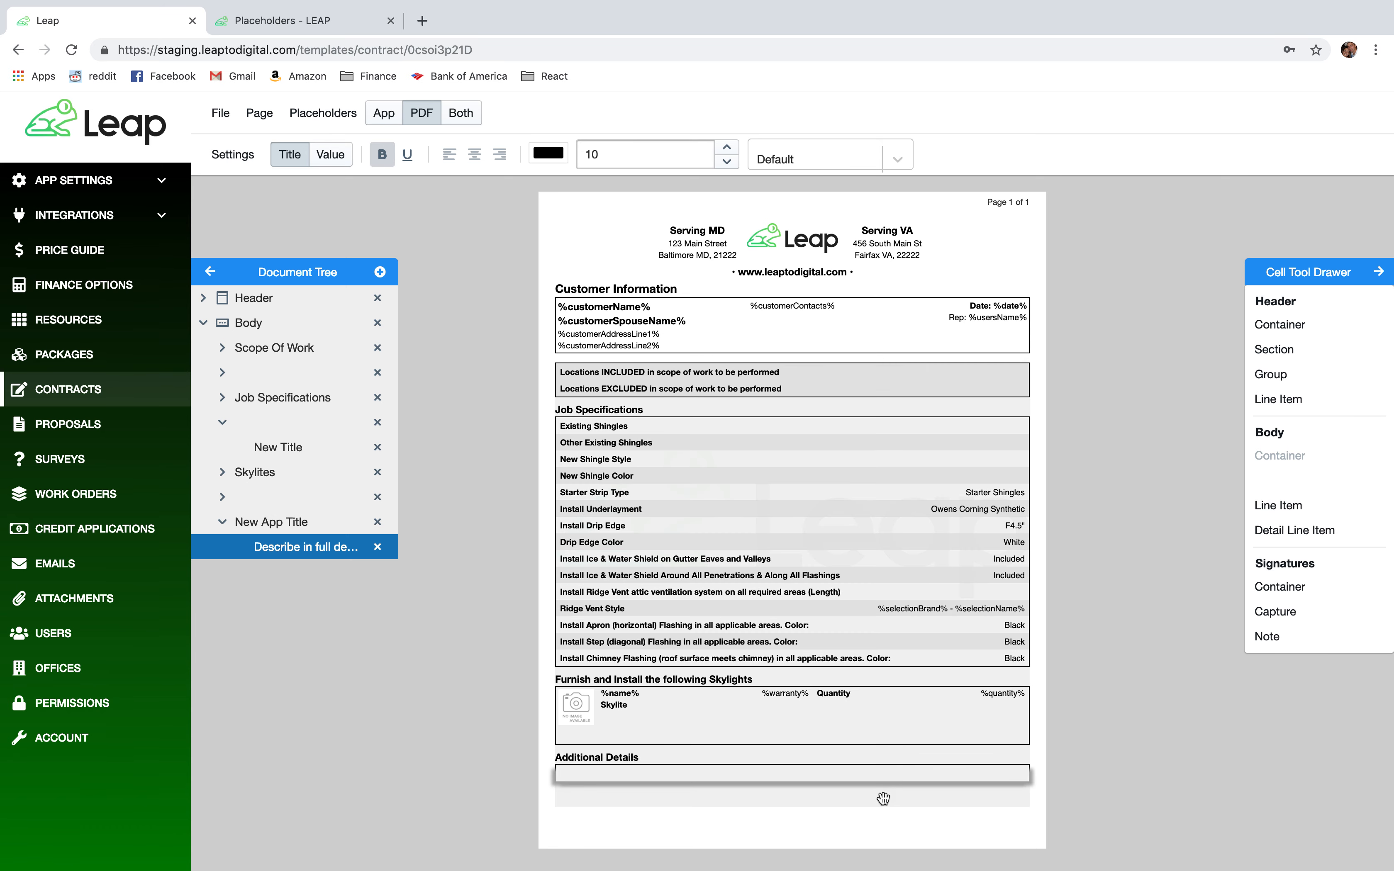
right_click(266, 497)
left_click(300, 564)
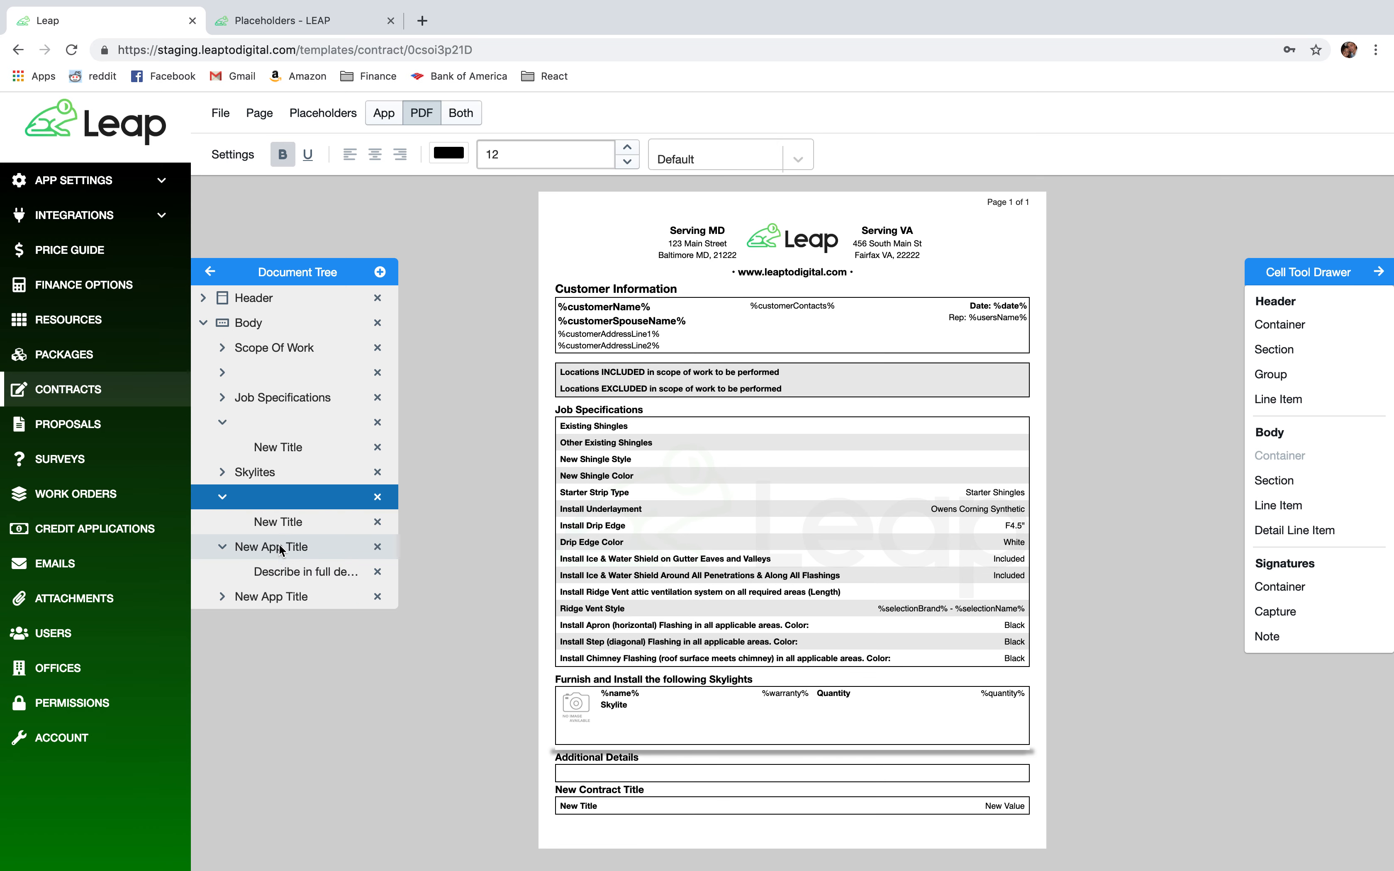
right_click(280, 547)
left_click(324, 670)
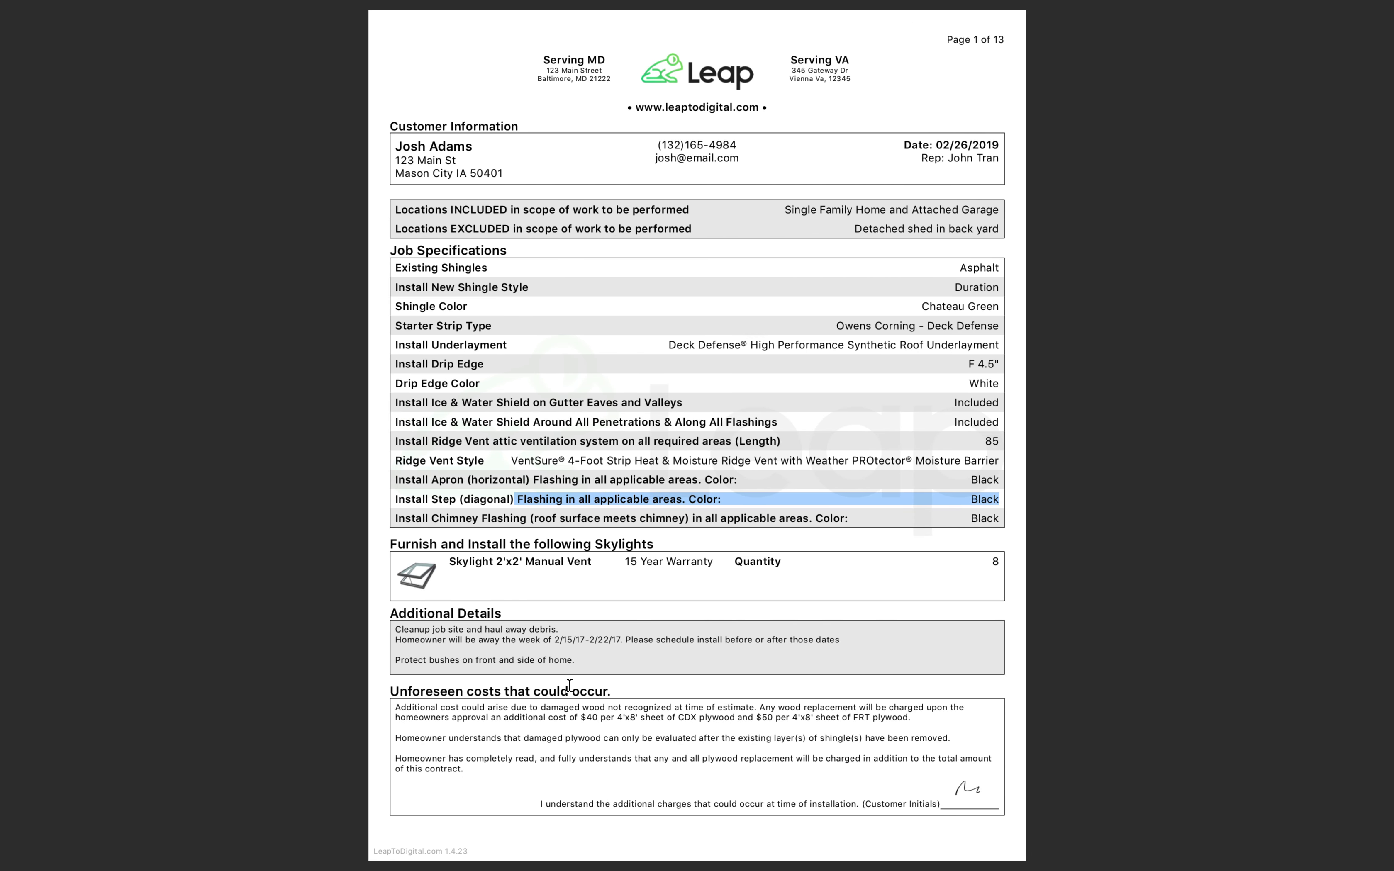
Copy the 'Unforeseen costs that could occur.' heading from the sample contract and return to Leap.
left_click_drag(616, 689, 392, 694)
key("super+c")
scroll(394, 694, "down", 5)
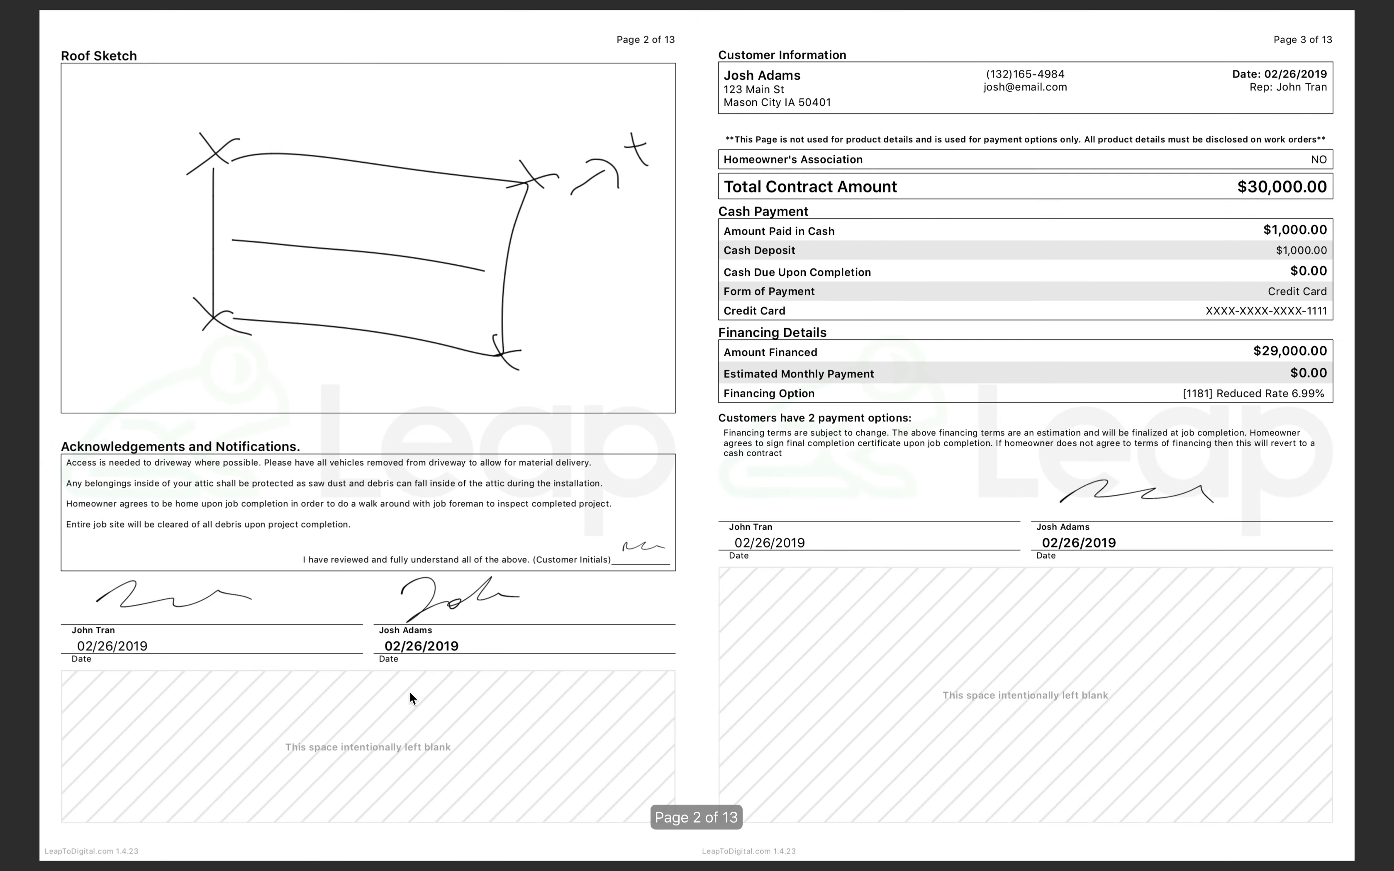
scroll(409, 693, "left", 3)
scroll(410, 696, "up", 5)
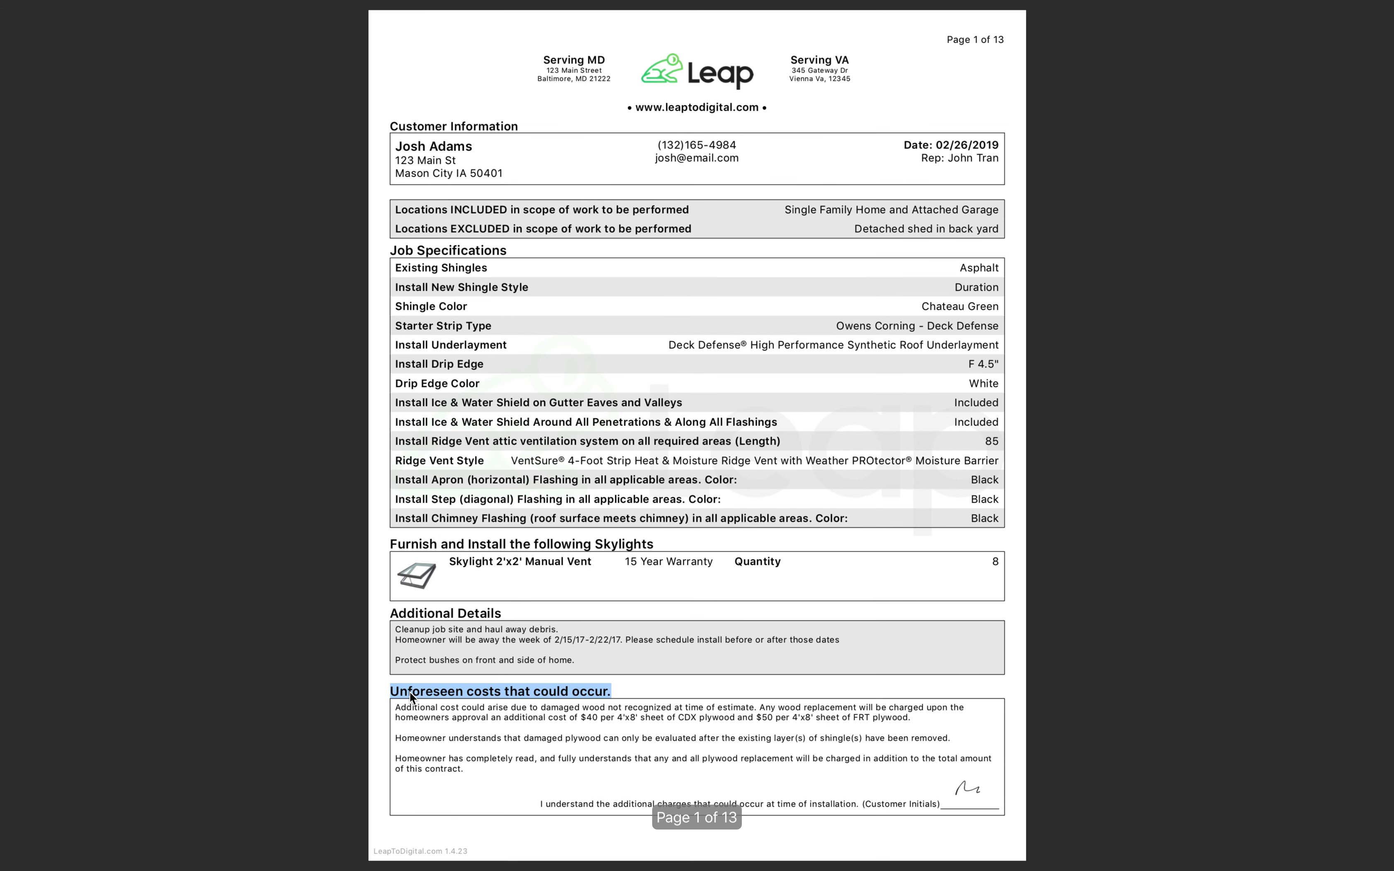
key("ctrl+Right")
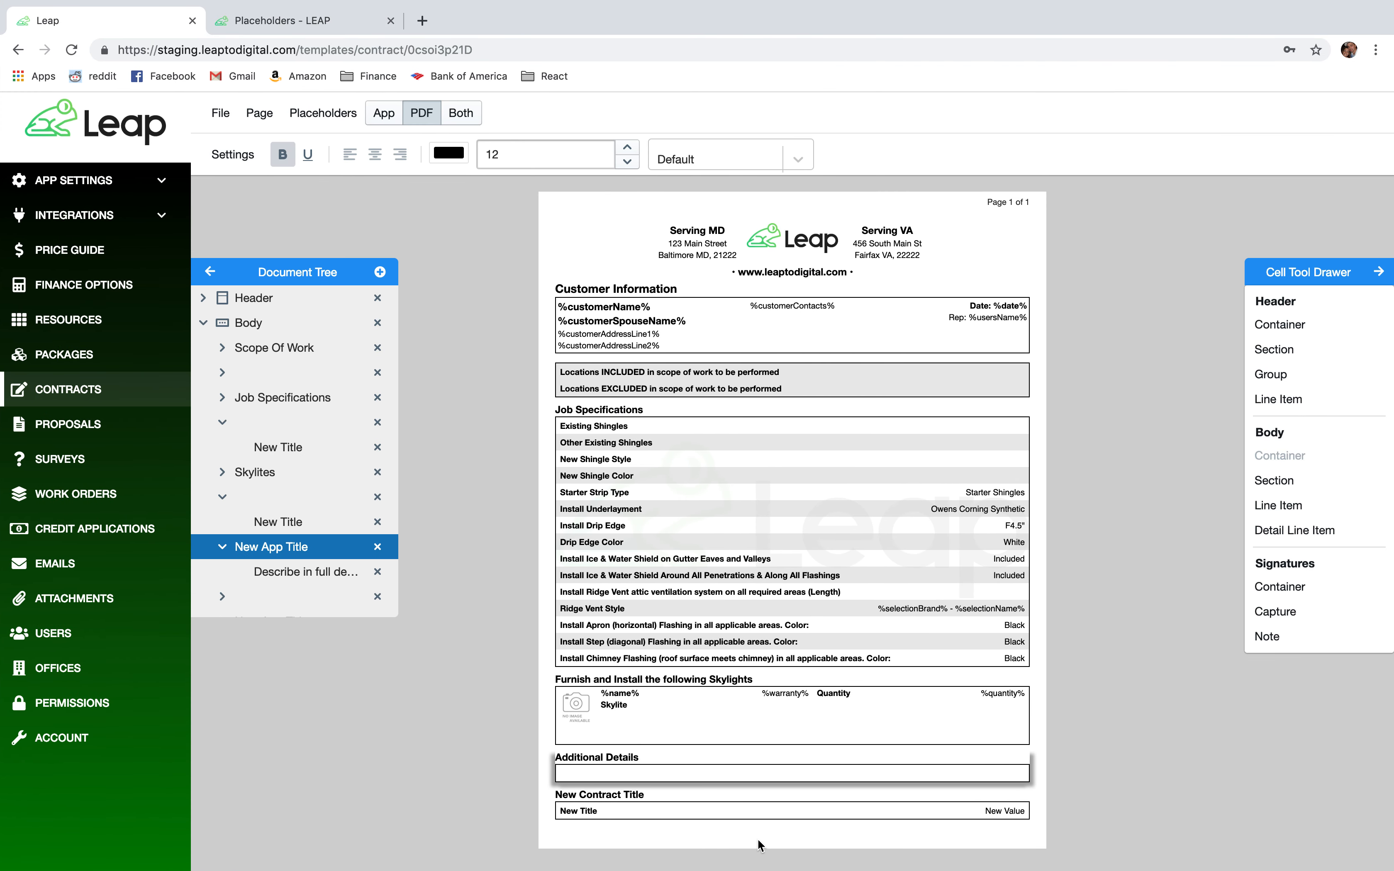
Paste 'Unforeseen costs that could occur.' as the section heading, then select the row's title cell.
left_click(599, 802)
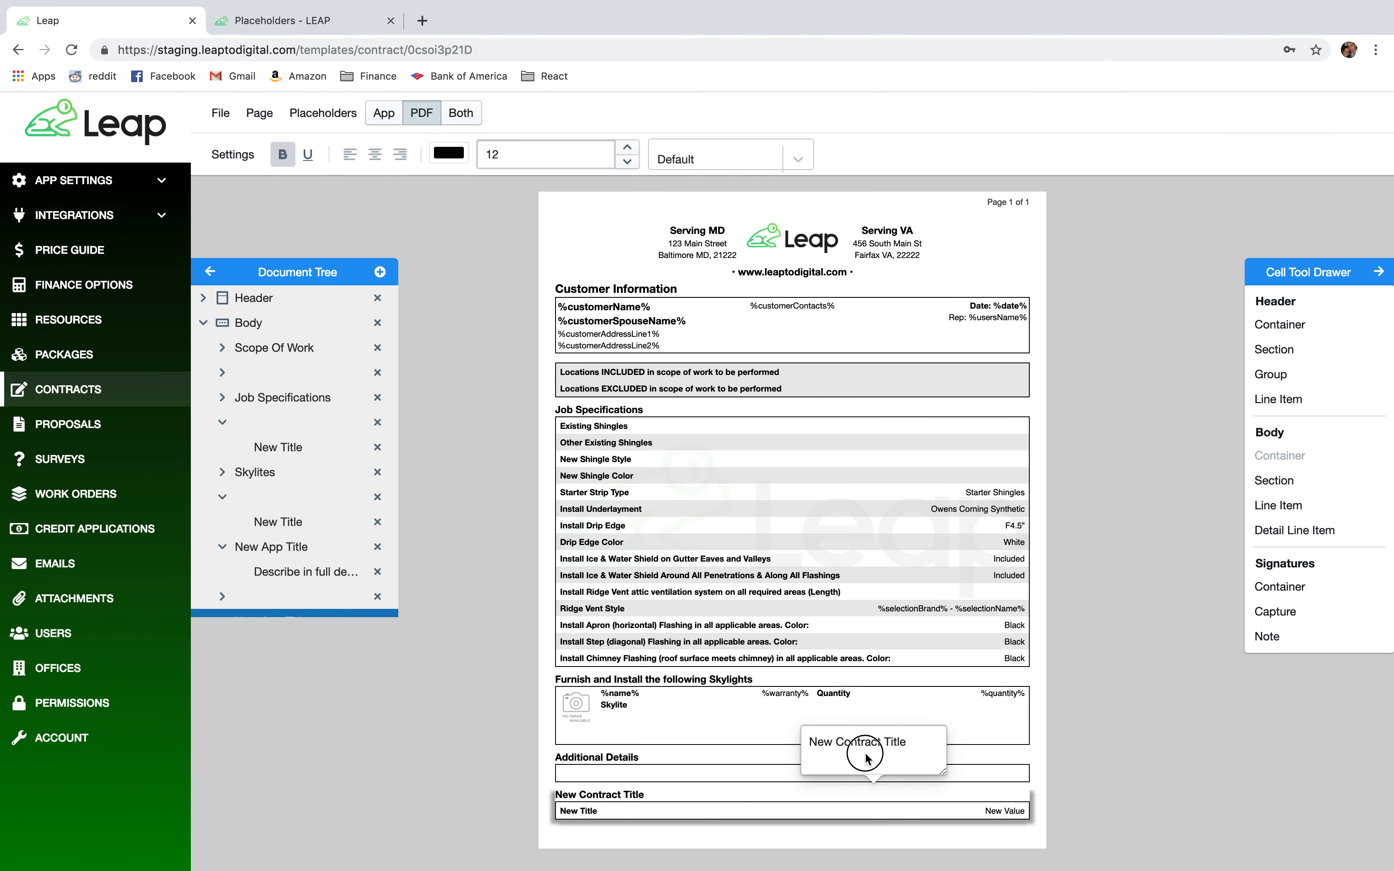
left_click_drag(908, 744, 799, 747)
left_click_drag(932, 743, 812, 746)
key("super+v")
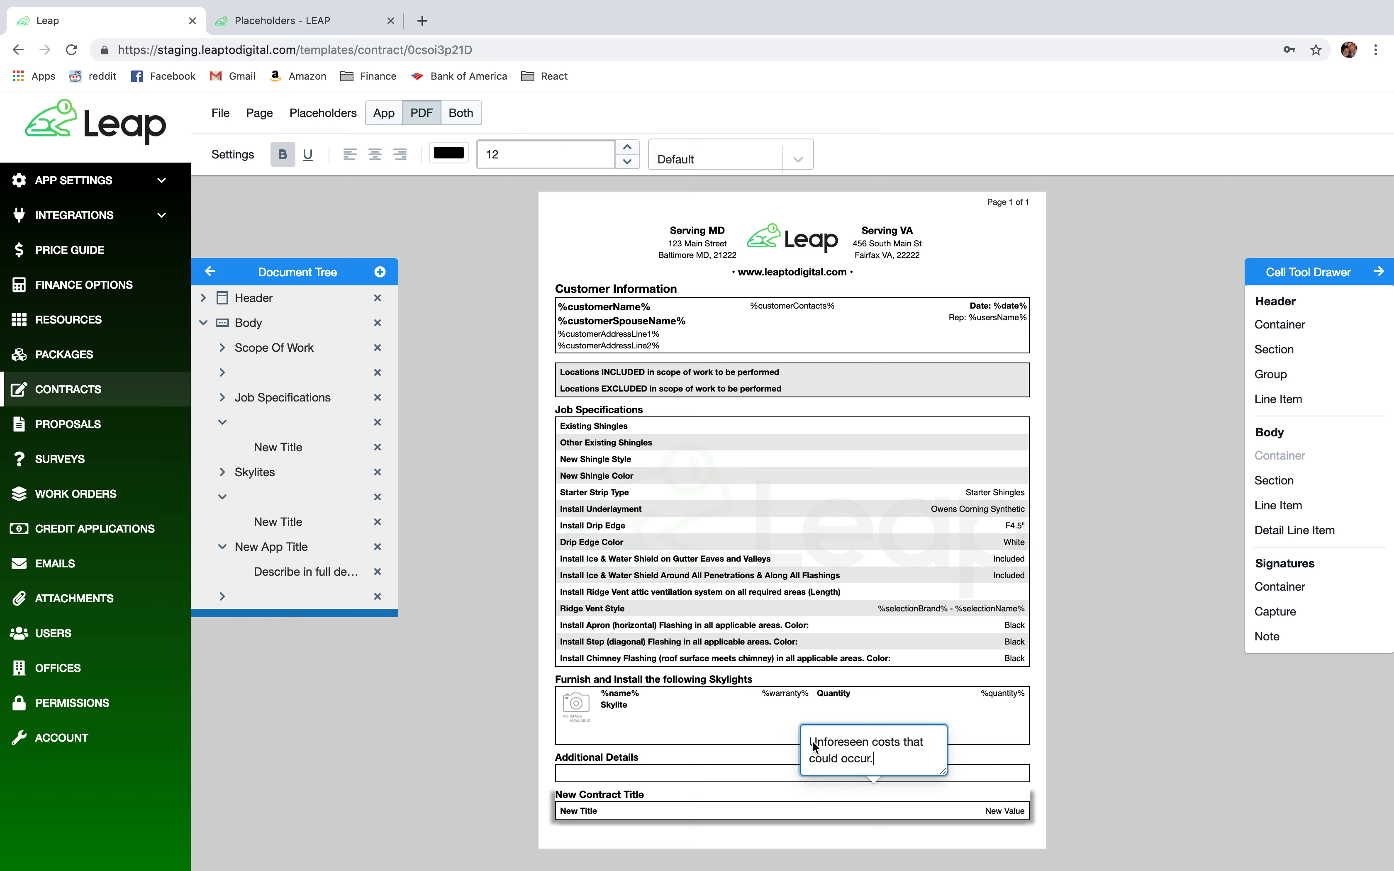
left_click(1117, 730)
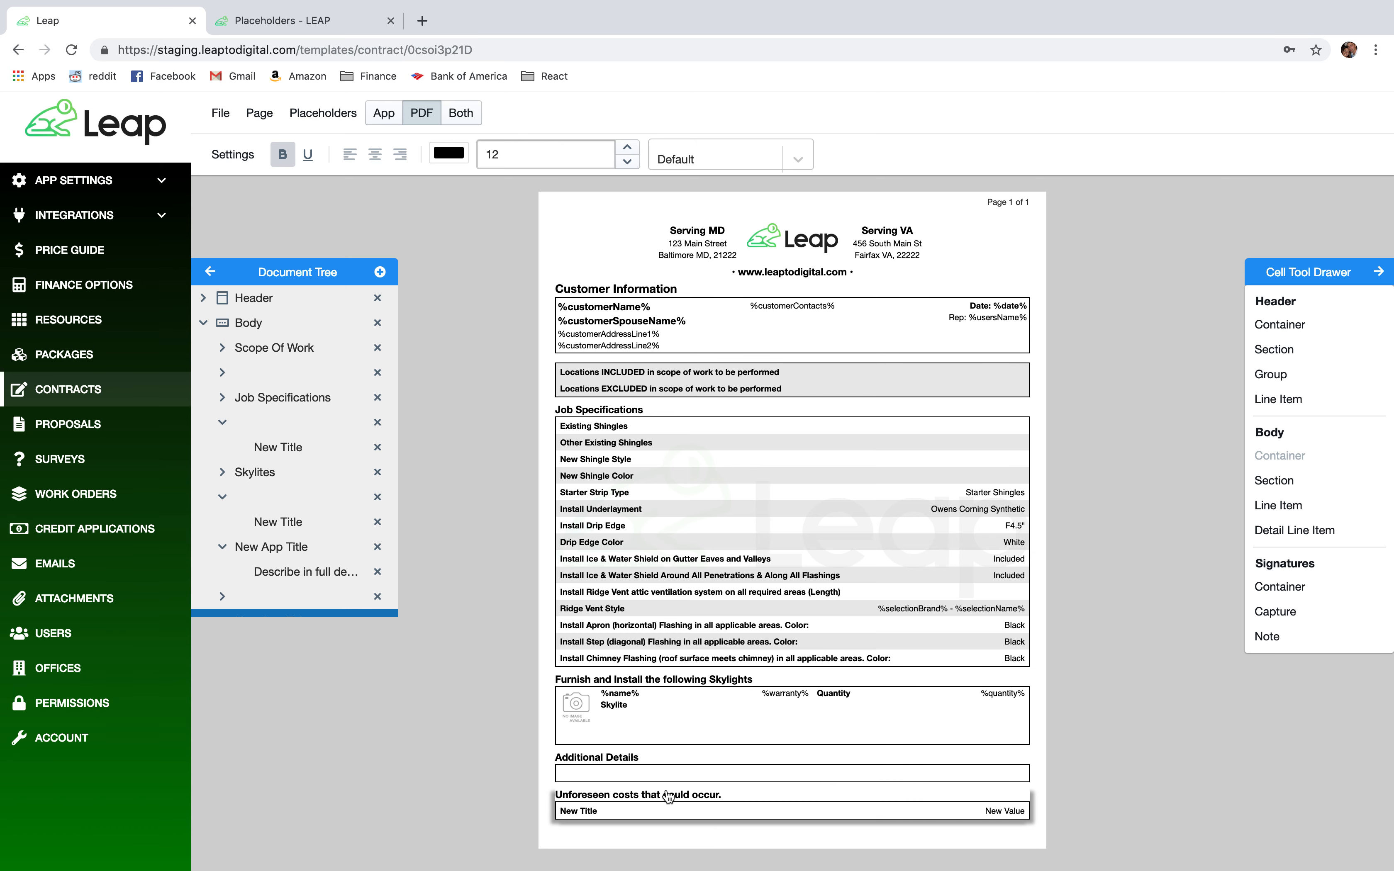
left_click(595, 816)
left_click(578, 815)
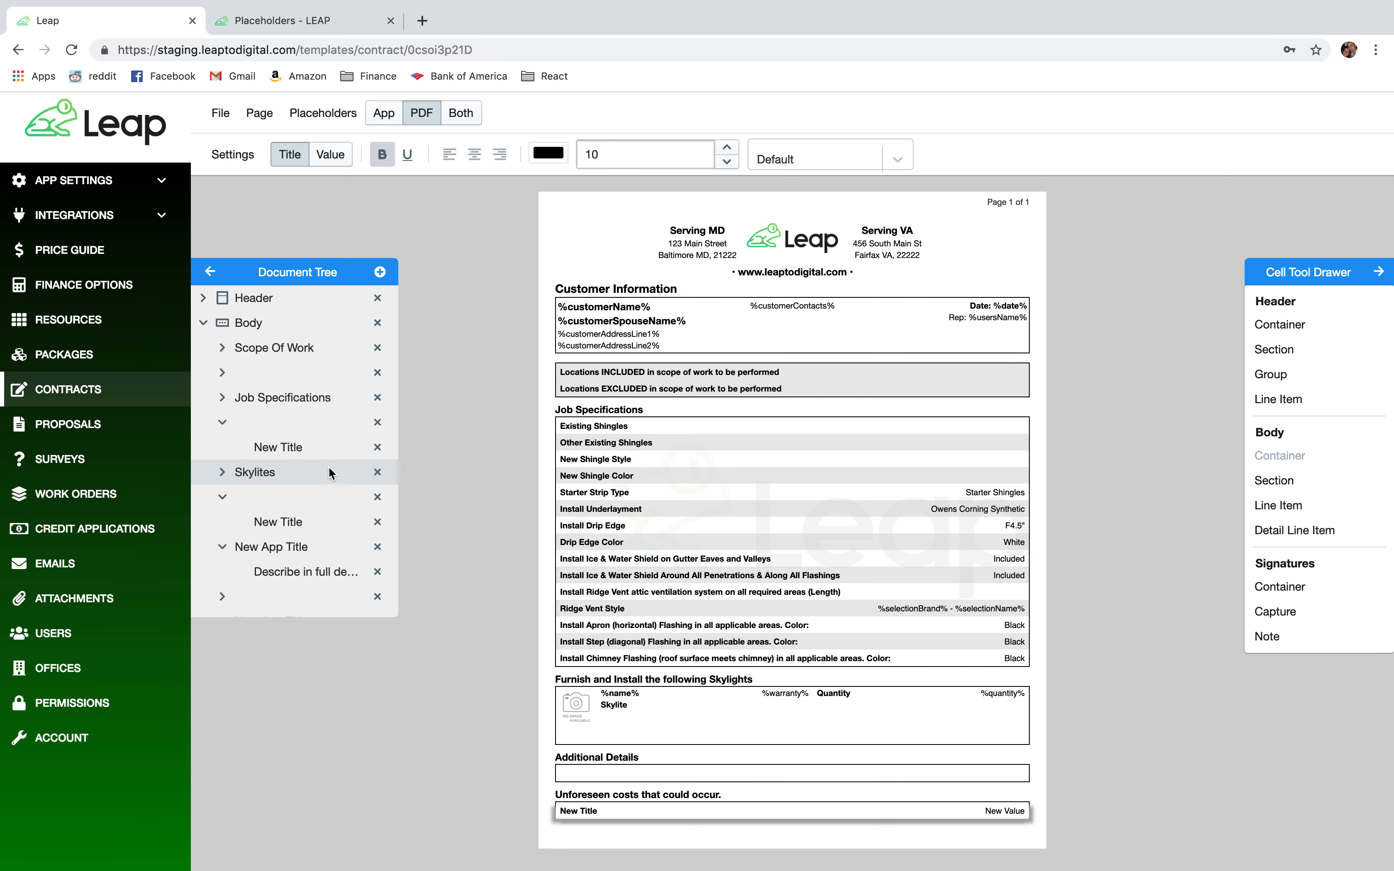
Delete the row's 'New Title' text in its cell settings.
left_click(232, 154)
mouse_move(311, 445)
left_click_drag(521, 445, 442, 441)
key("BackSpace")
left_click(525, 619)
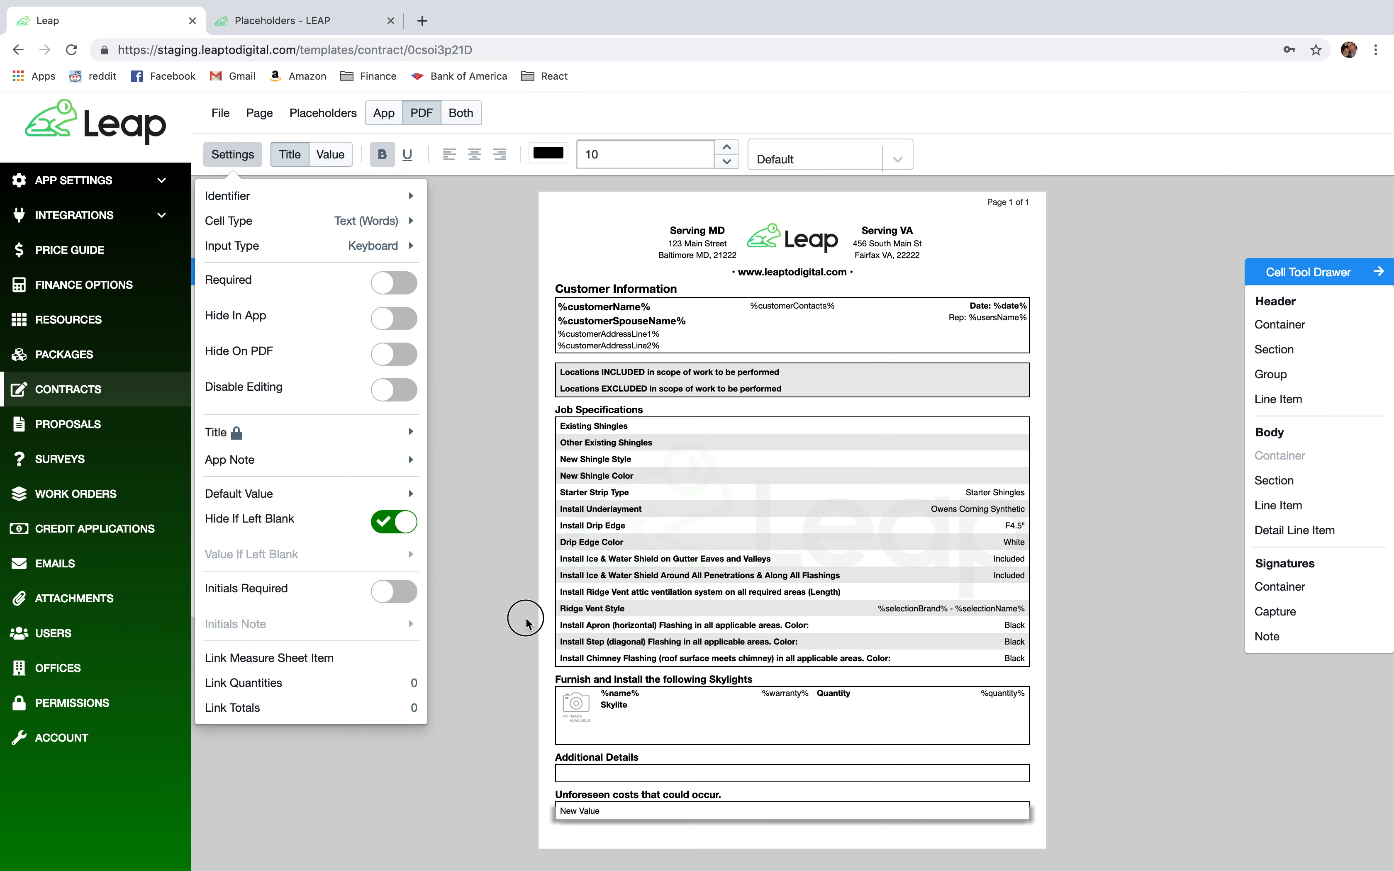
Replace the row's New Value with the damaged-wood and plywood charge paragraph from the sample contract.
left_click(580, 811)
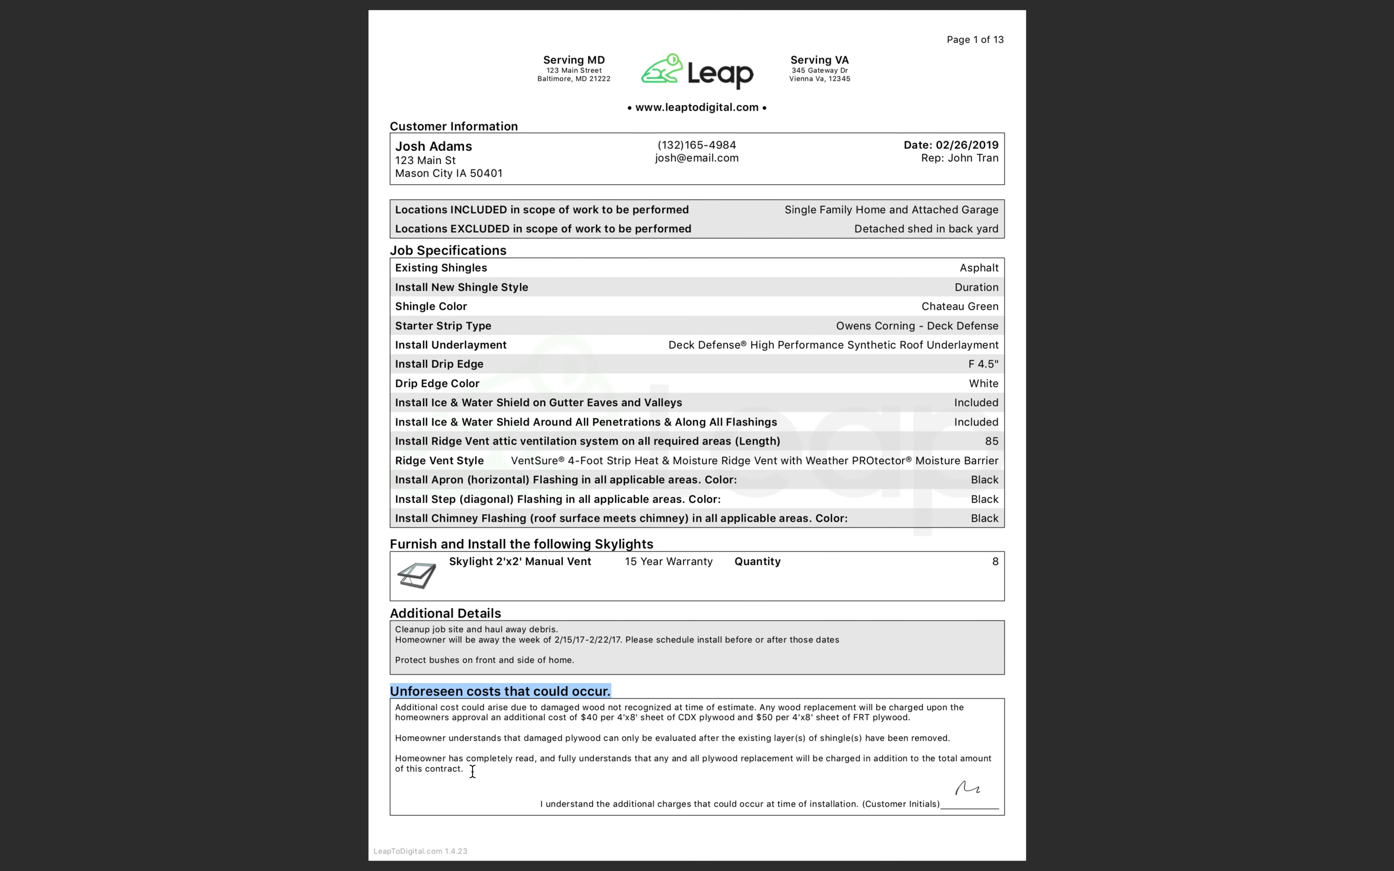
left_click_drag(473, 771, 397, 708)
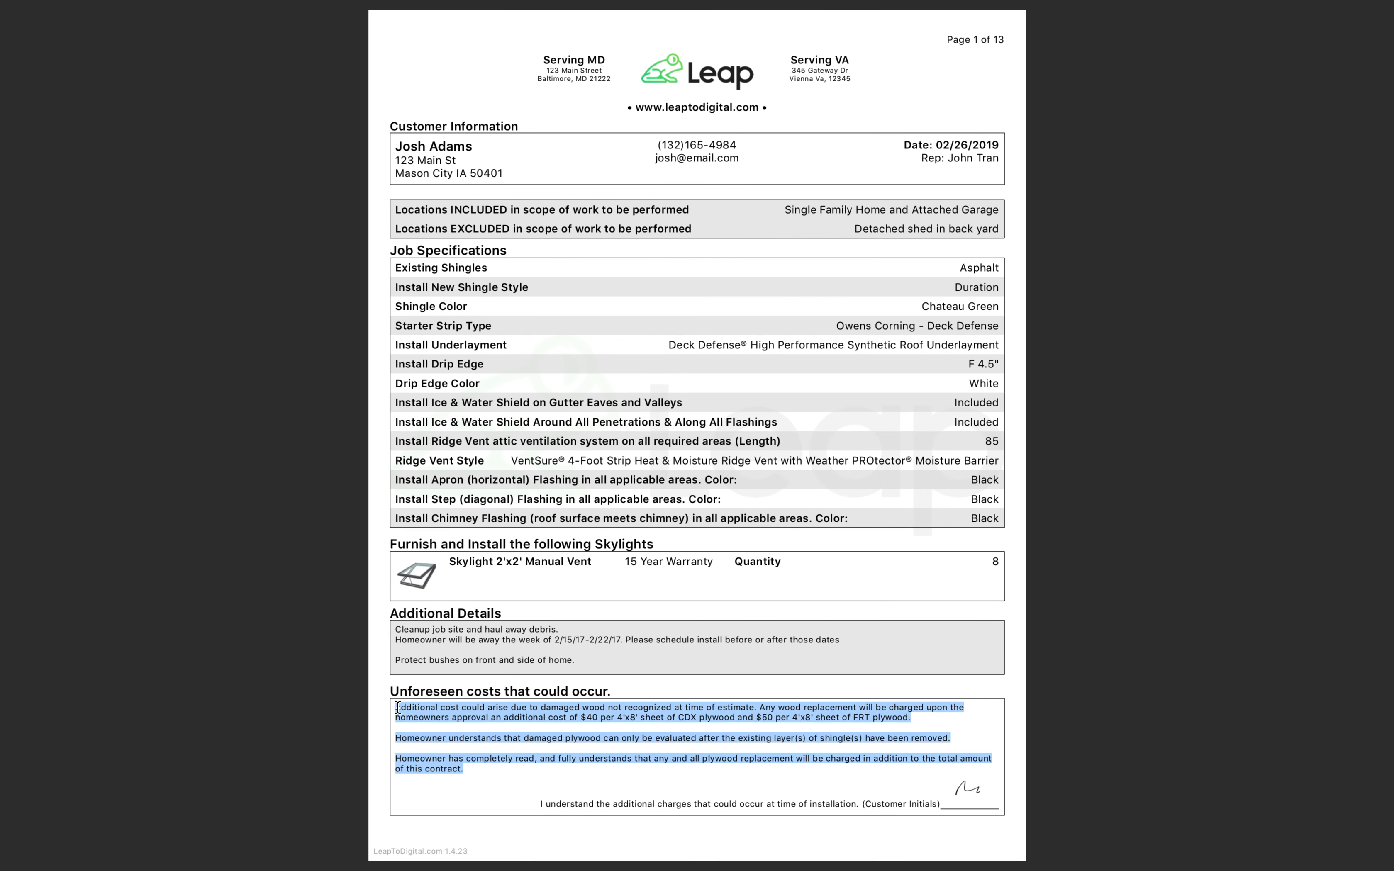
key("ctrl+Right")
left_click(585, 809)
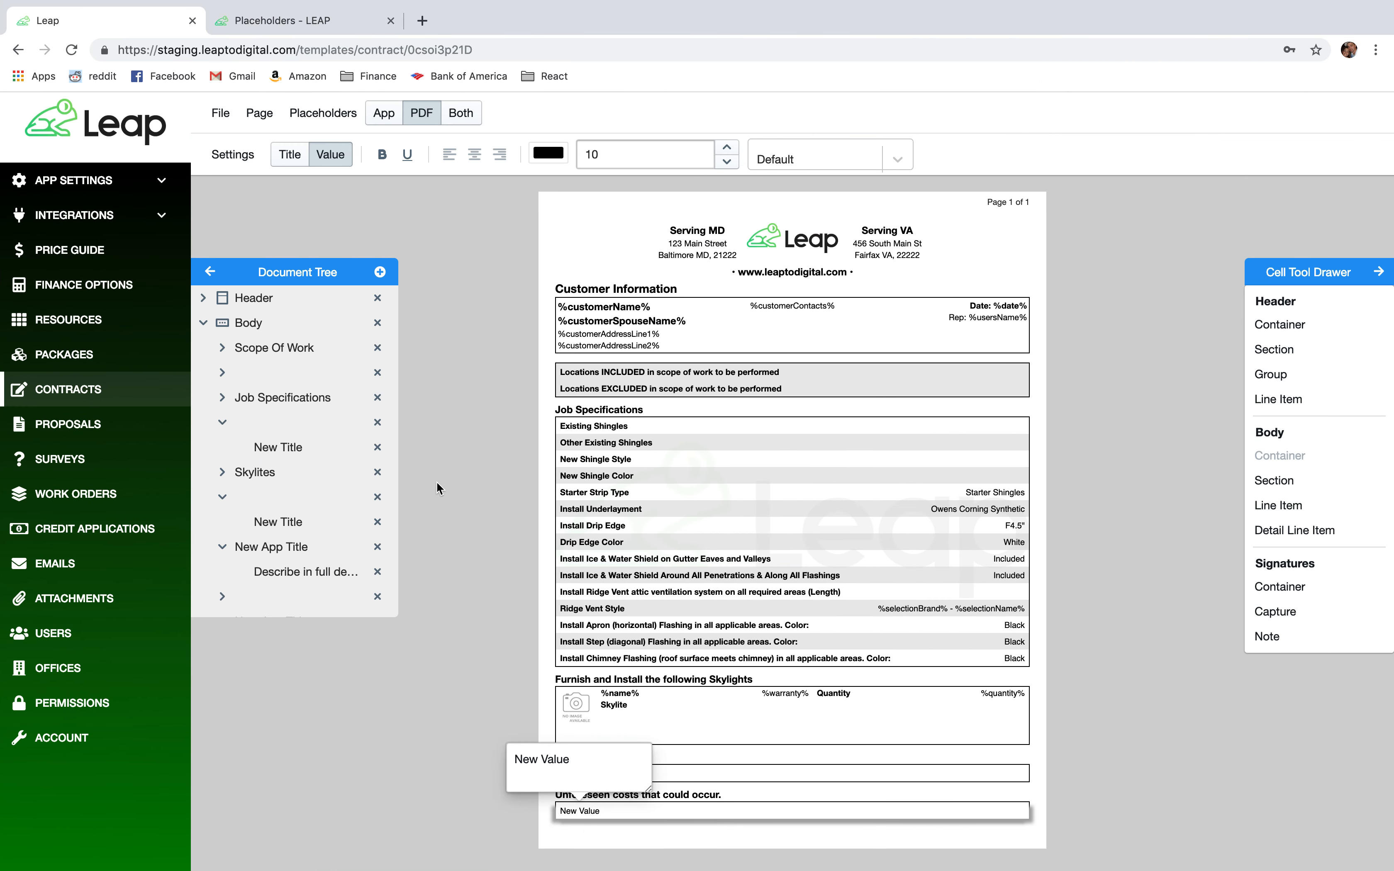
left_click(576, 760)
left_click_drag(576, 769, 511, 761)
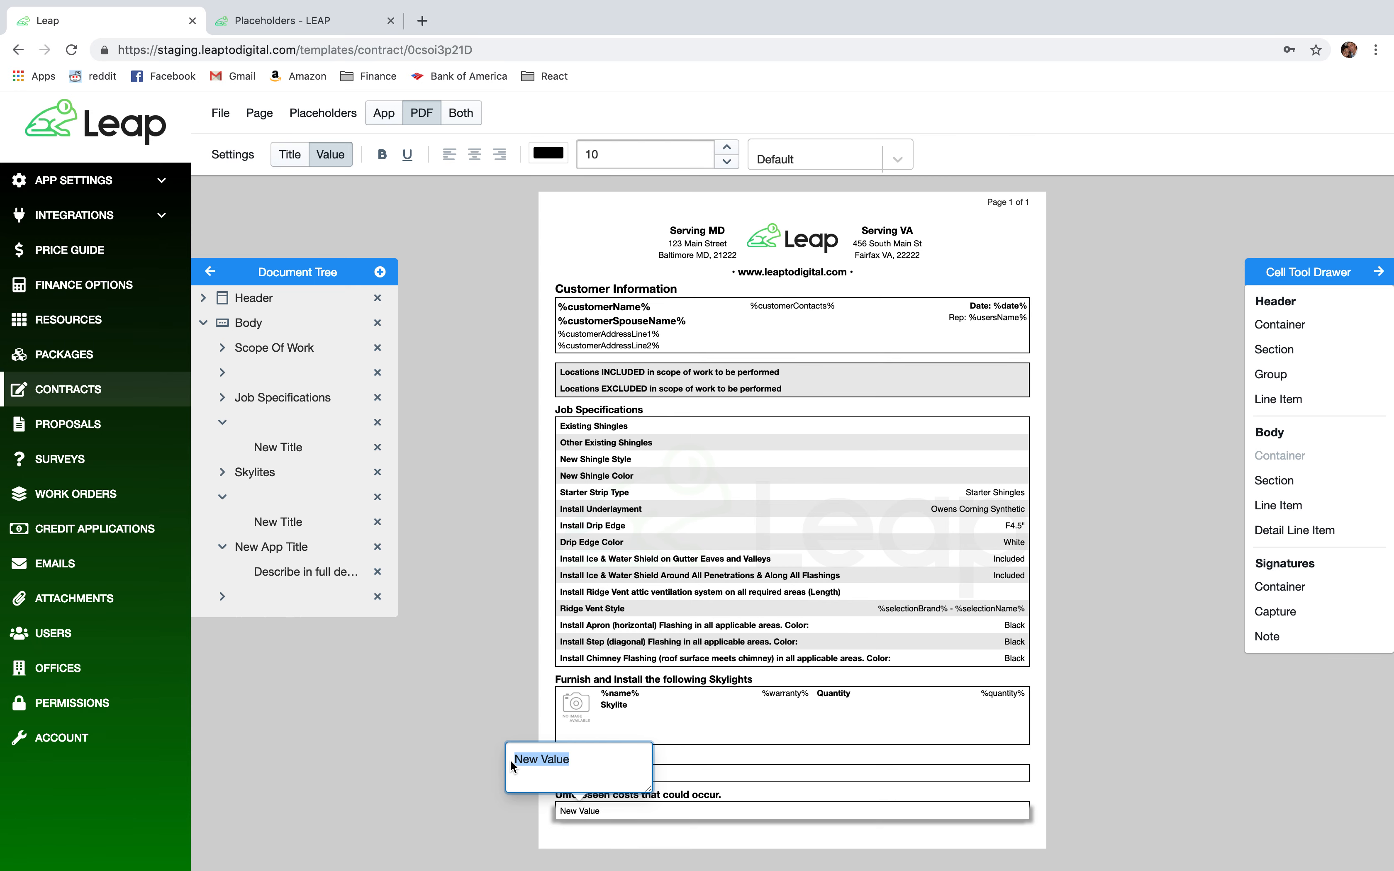
left_click(466, 786)
scroll(1028, 736, "down", 2)
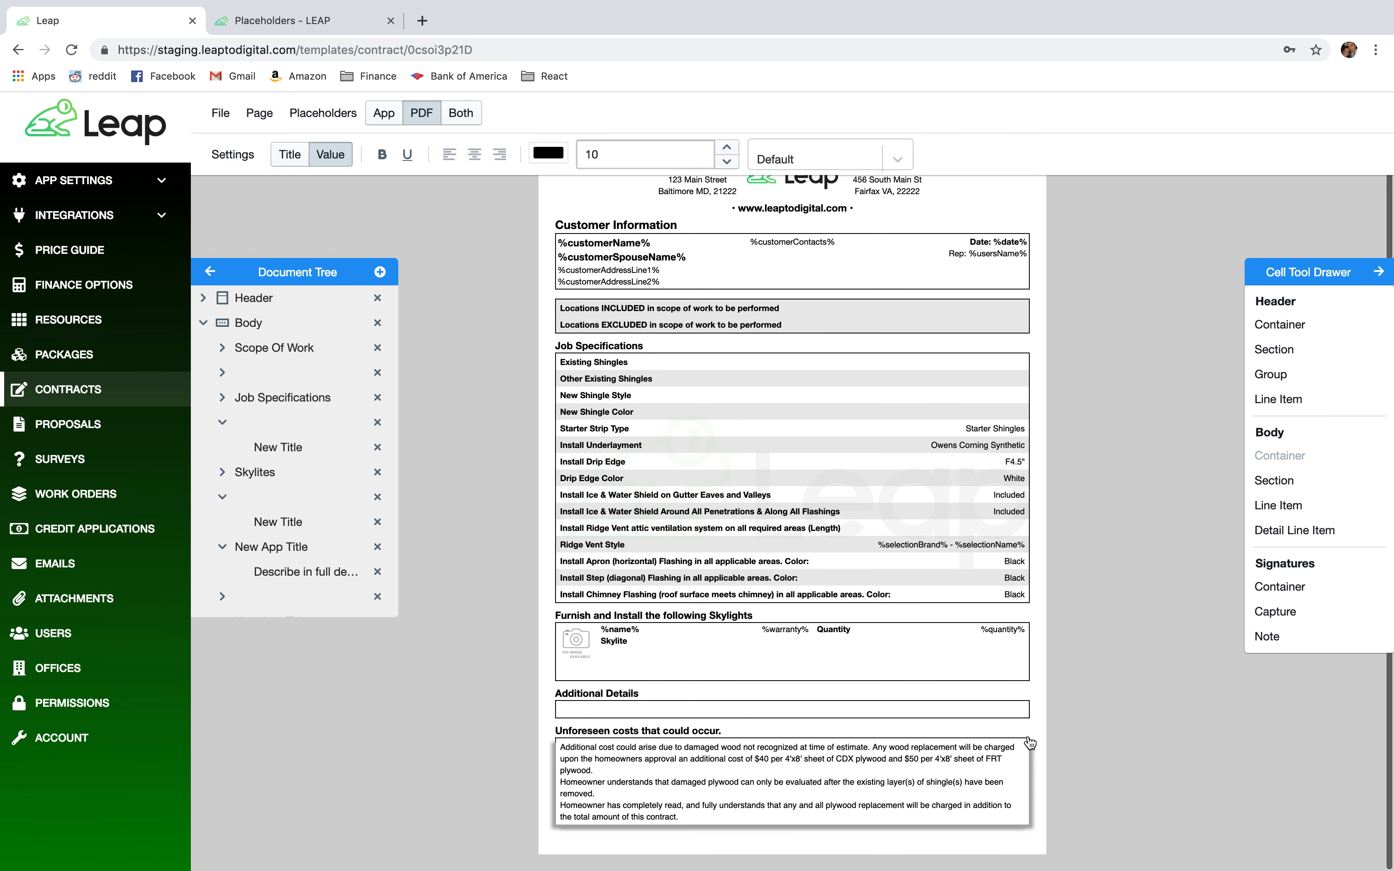
Add blank lines after 'plywood.' and 'have been removed.' in the Unforeseen costs disclaimer.
left_click(625, 750)
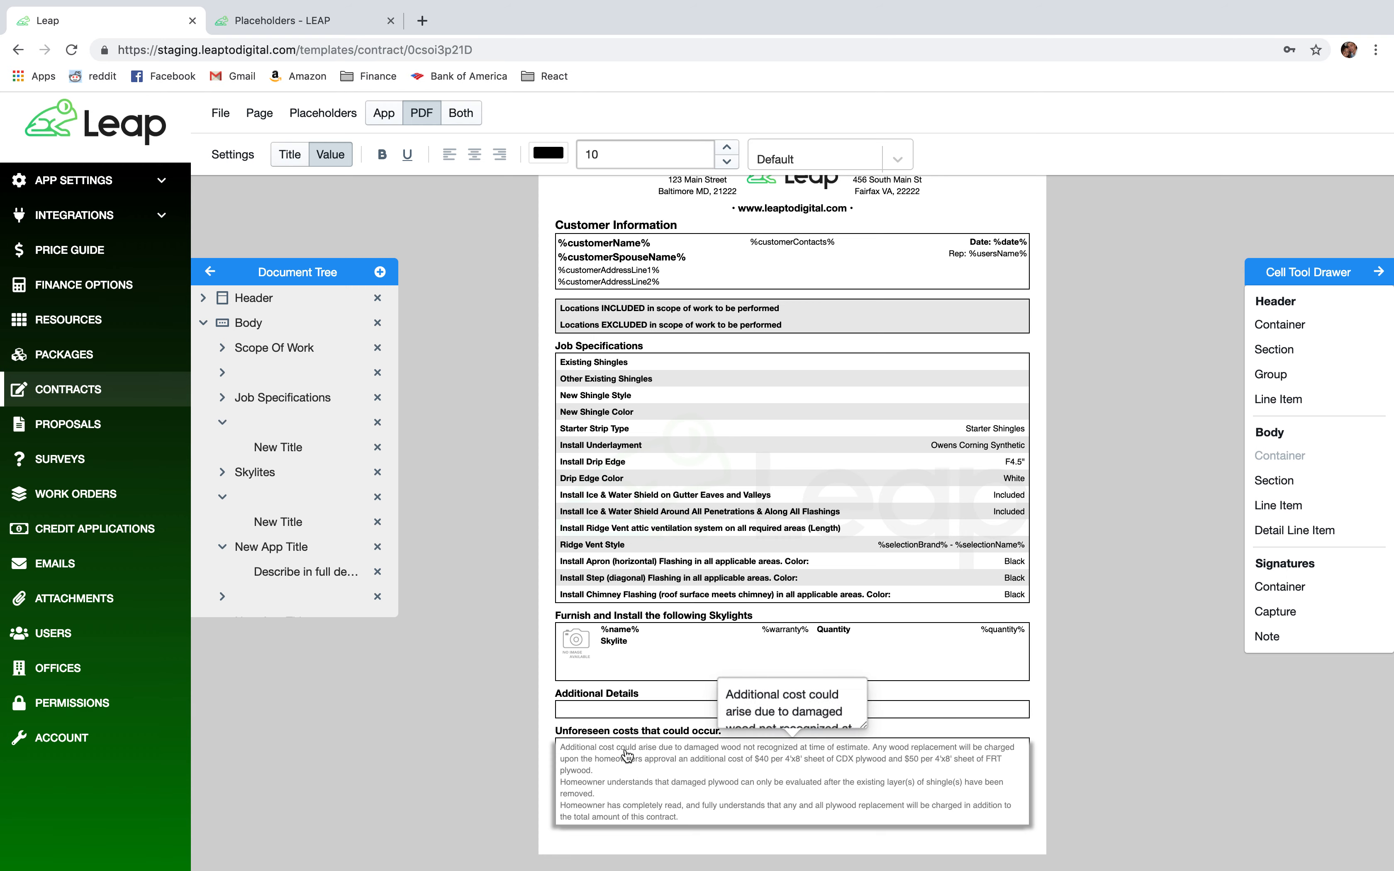
left_click_drag(859, 722, 1024, 668)
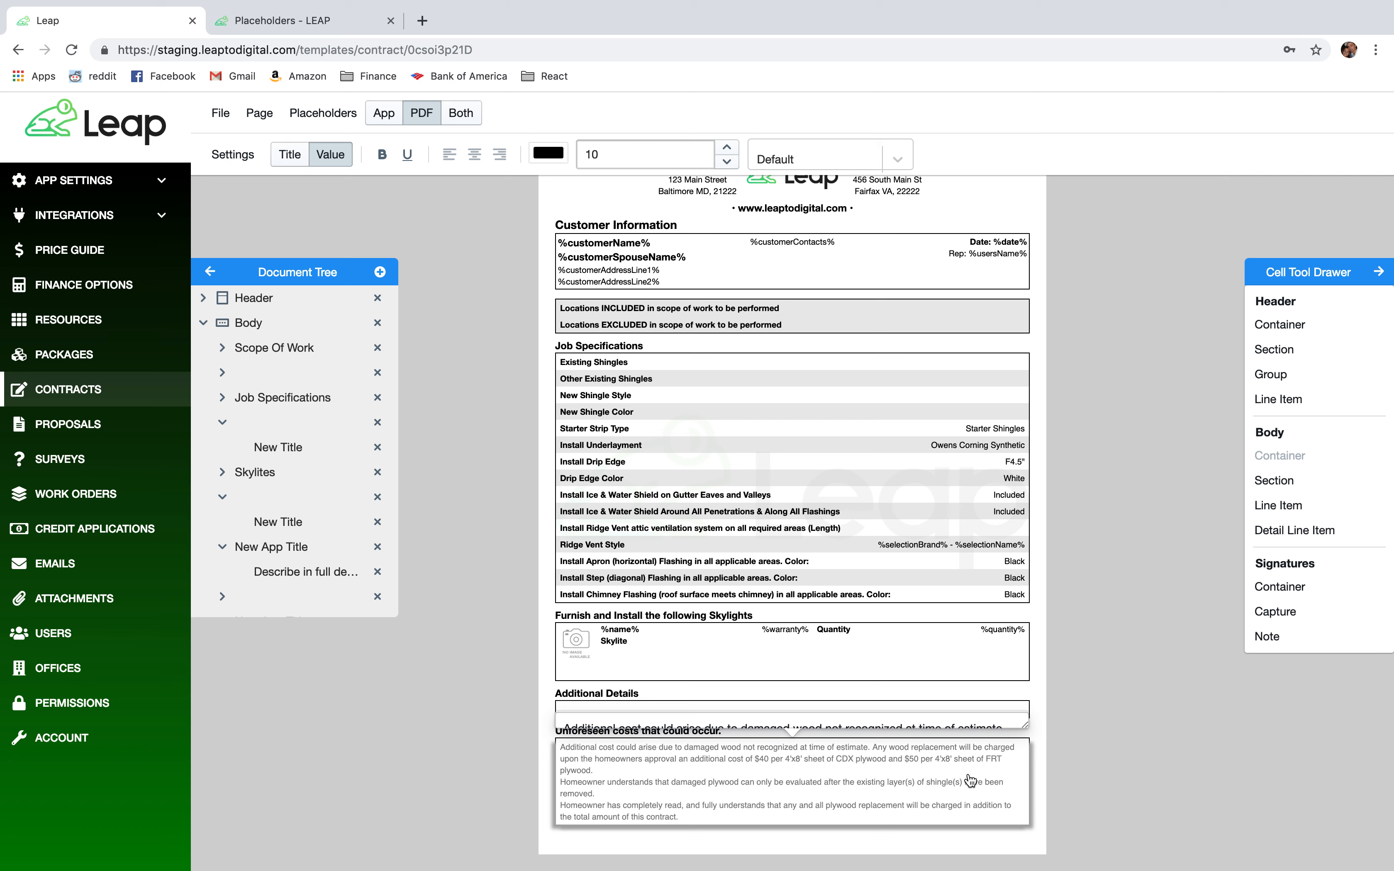
left_click_drag(1024, 723, 1026, 733)
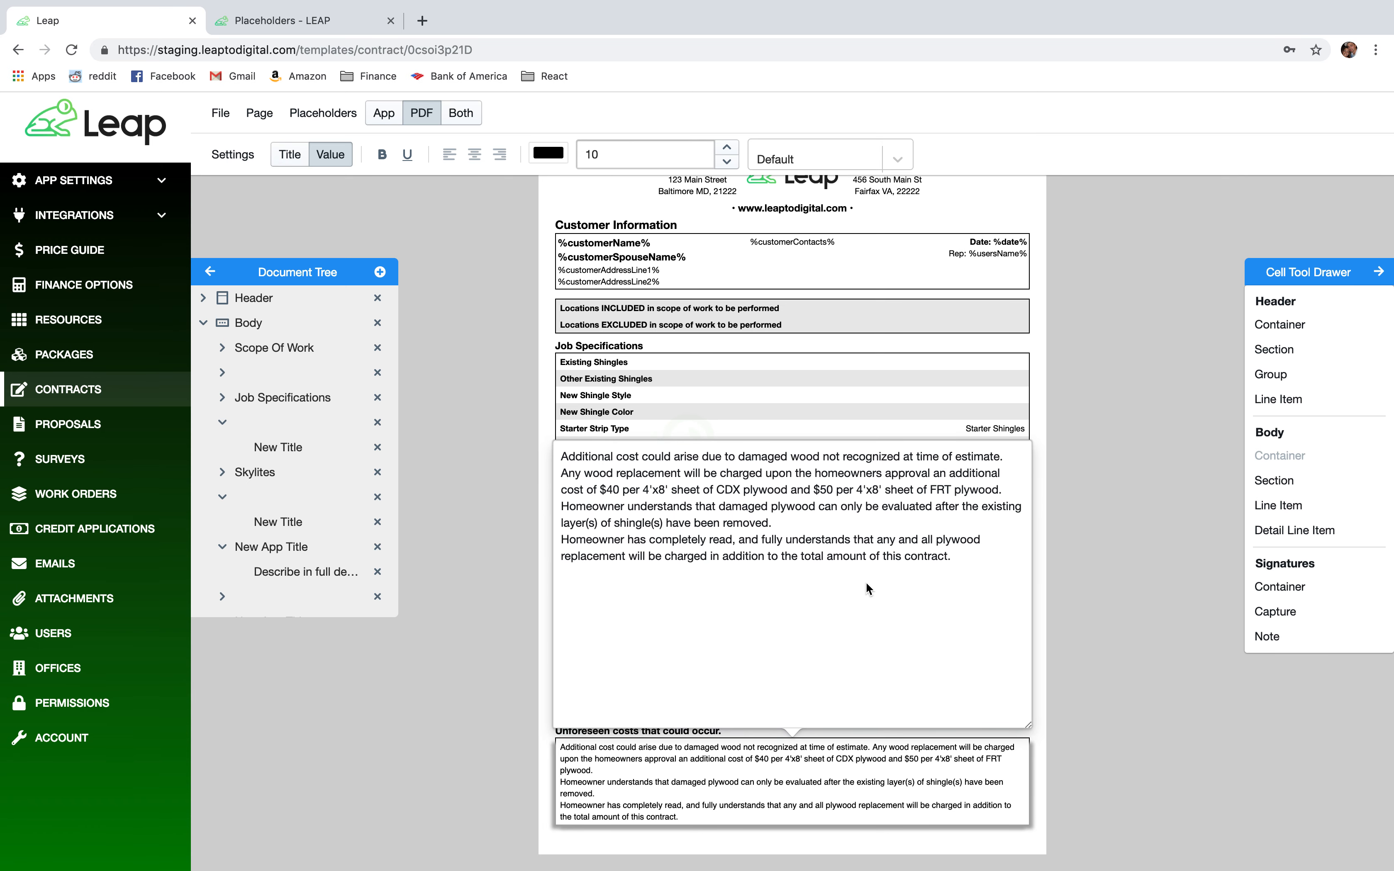
left_click(1011, 490)
key("Return")
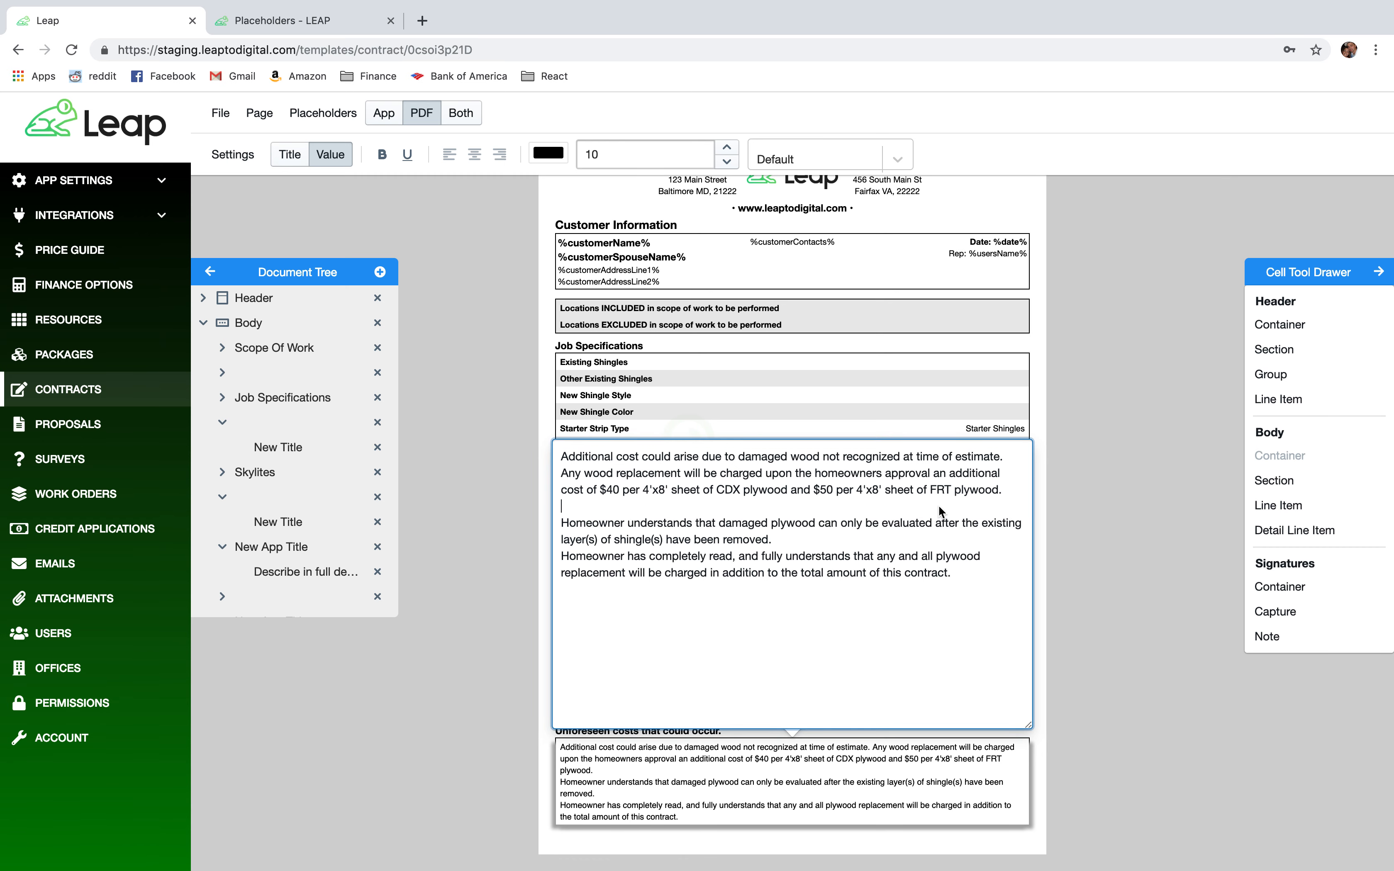
key("Return")
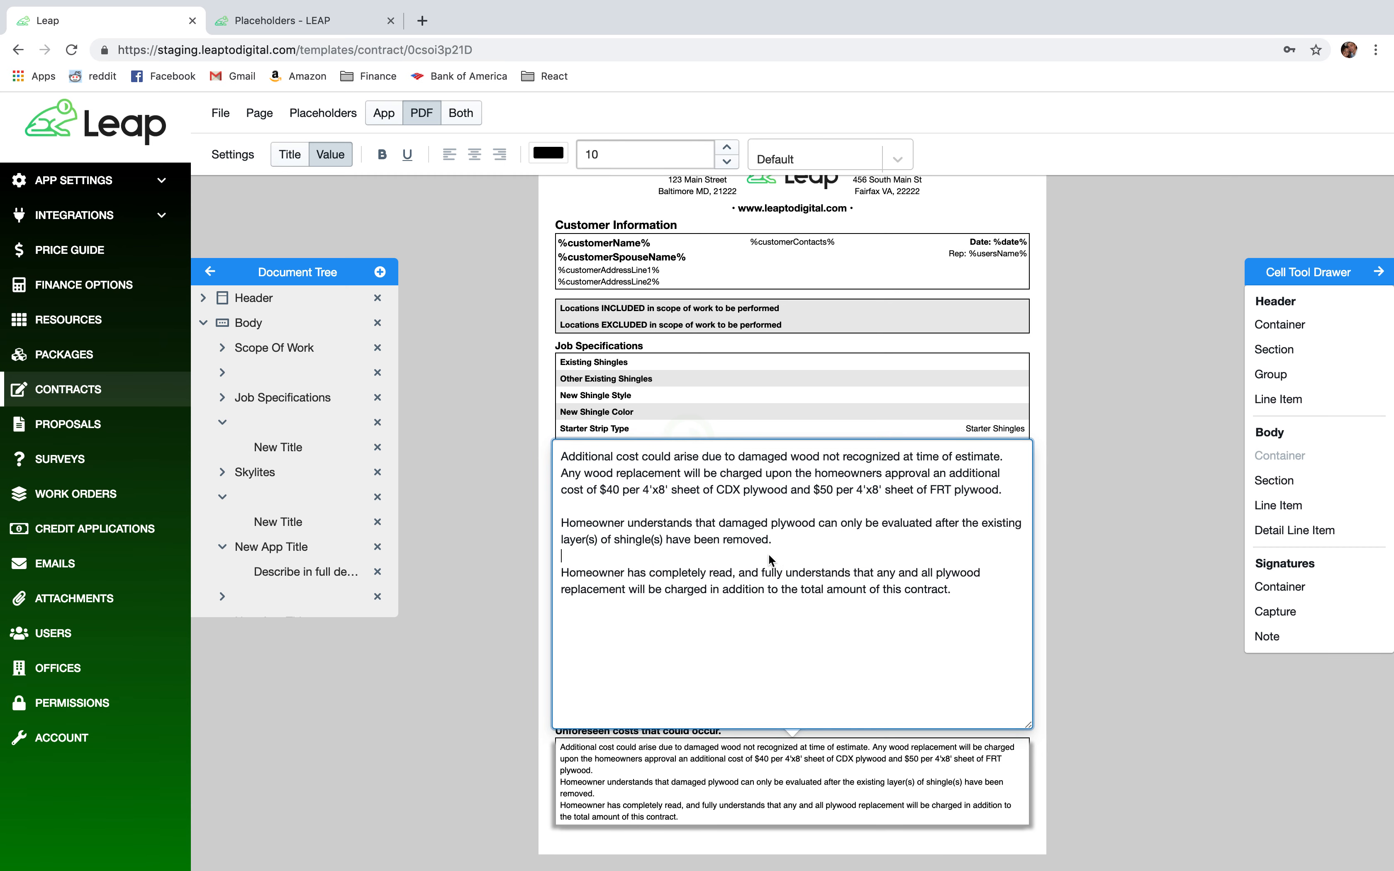
left_click(485, 631)
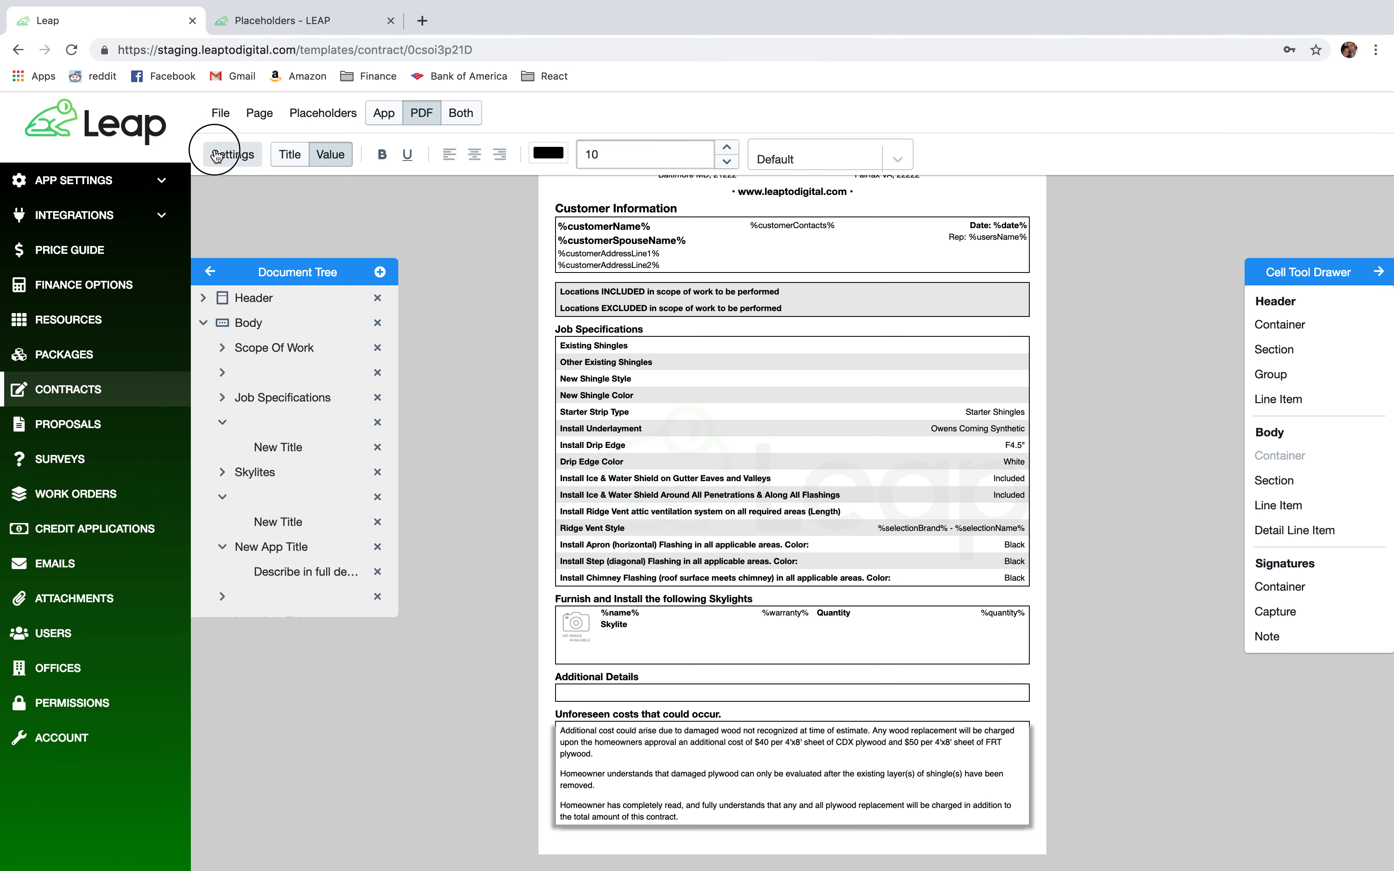
left_click(216, 155)
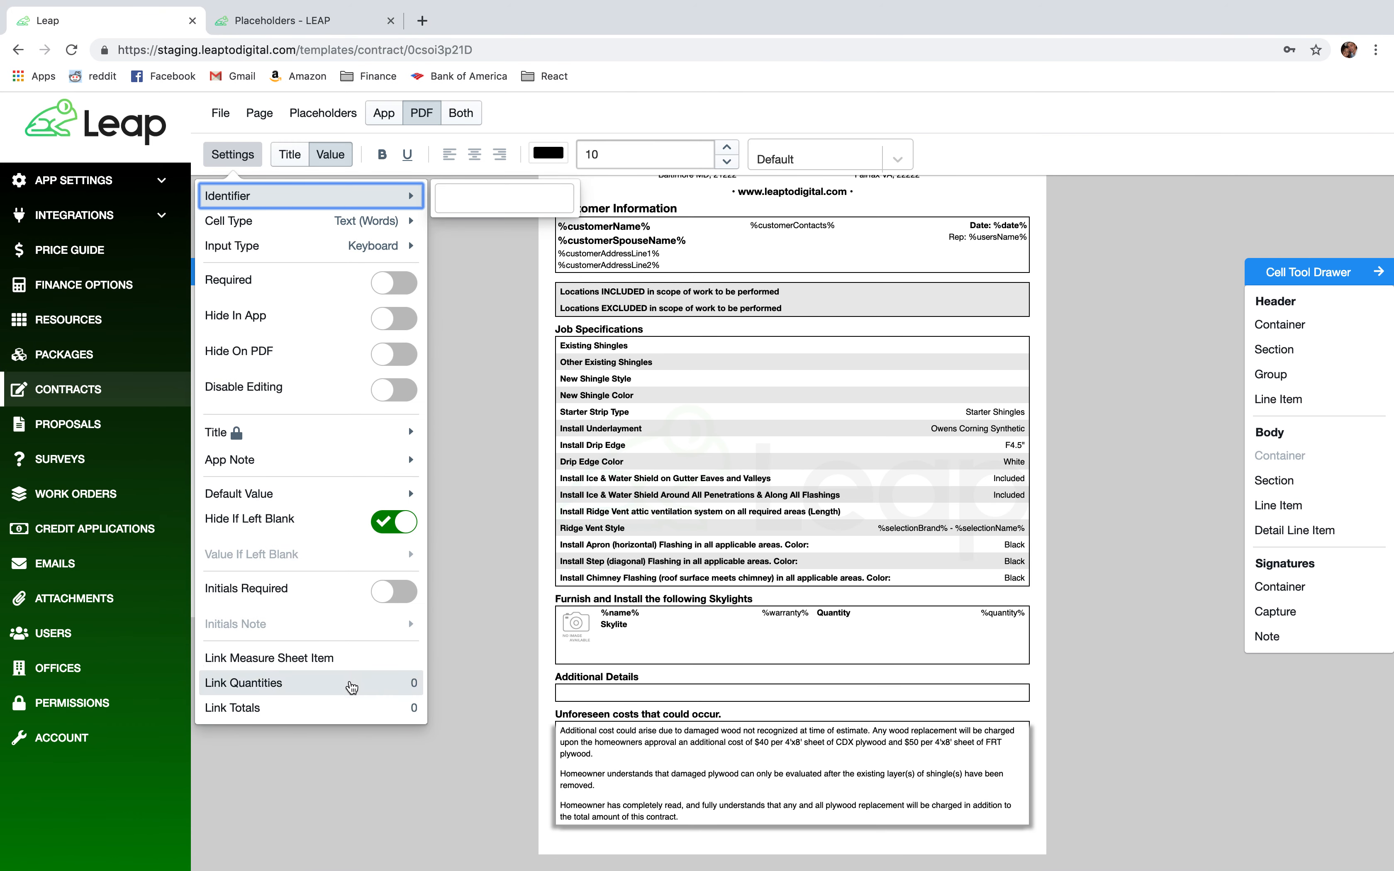
Turn on Initials Required, grab the sample's initials sentence, and open the (Customer's Initials) line.
left_click(384, 599)
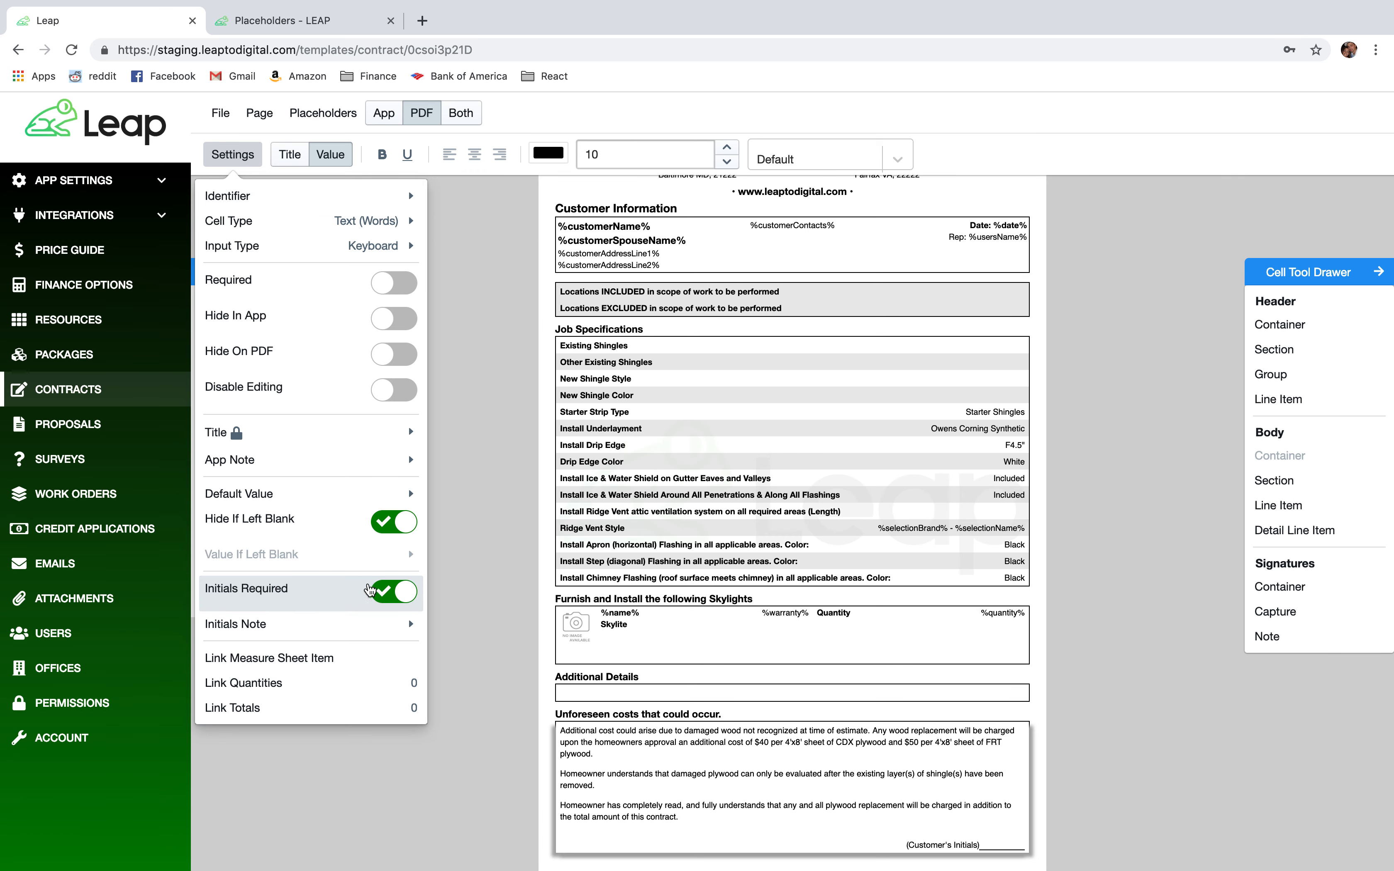
mouse_move(409, 628)
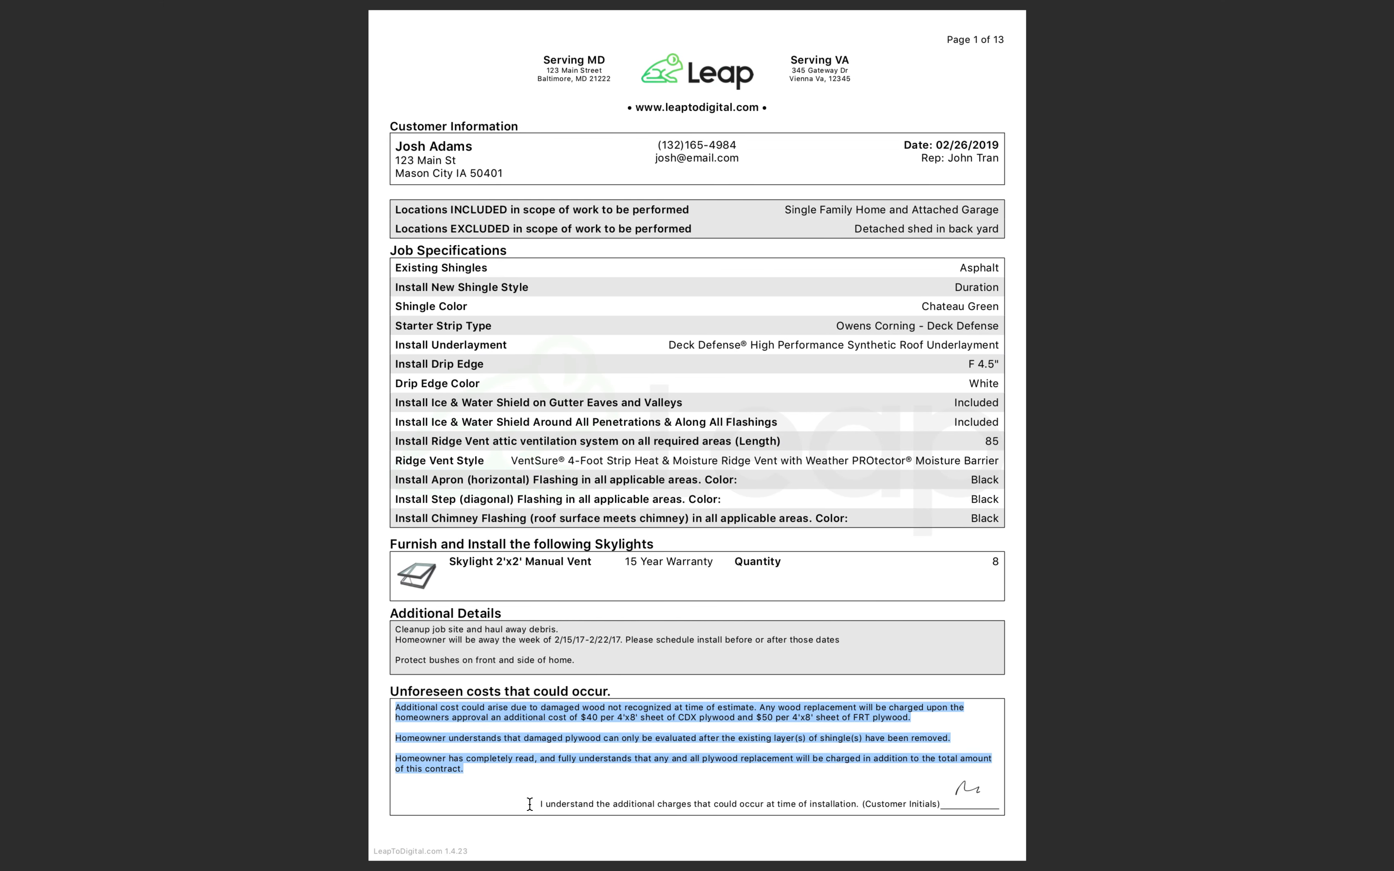
left_click_drag(537, 805, 940, 807)
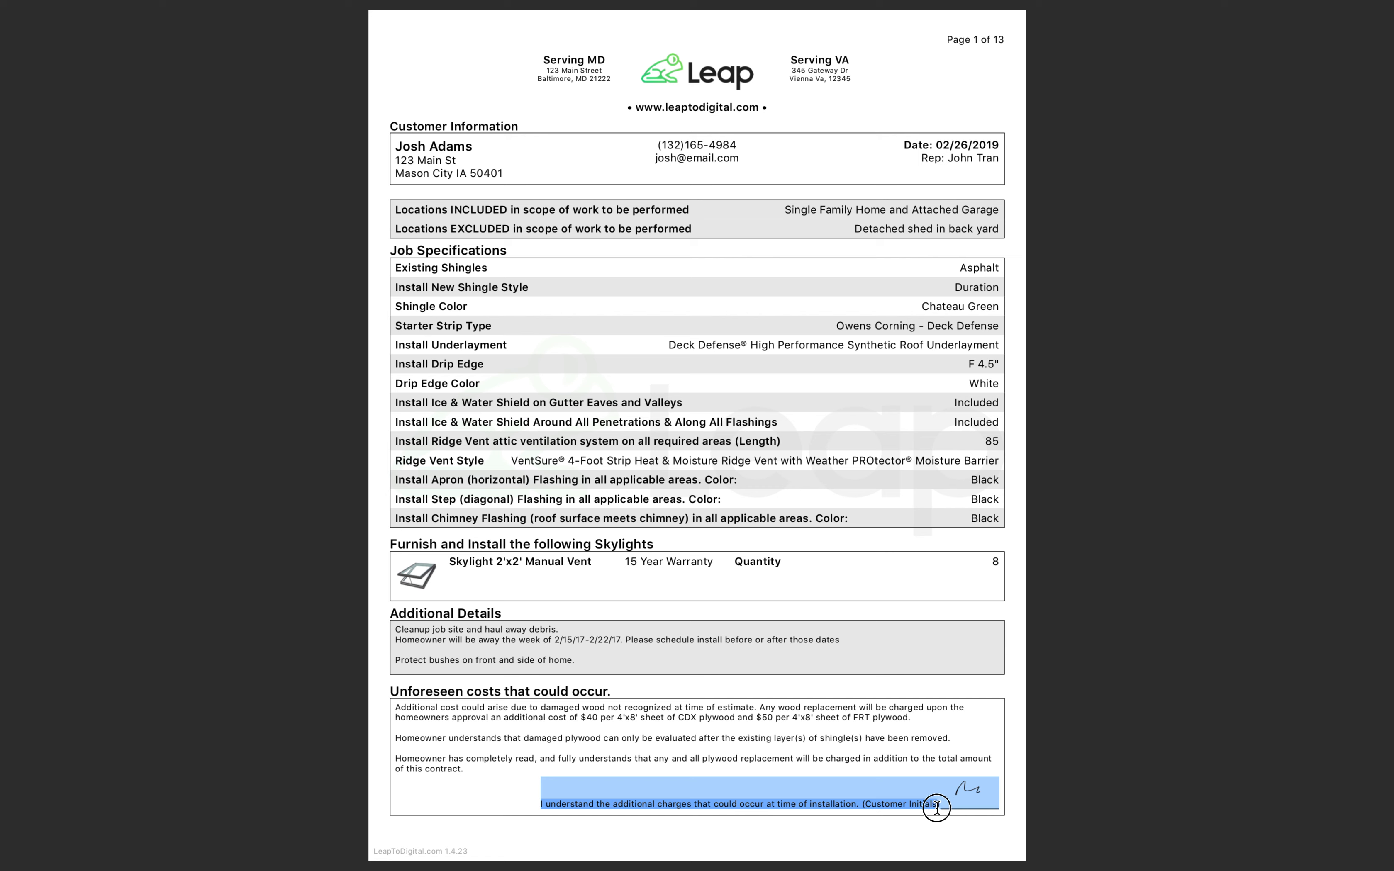
left_click(945, 810)
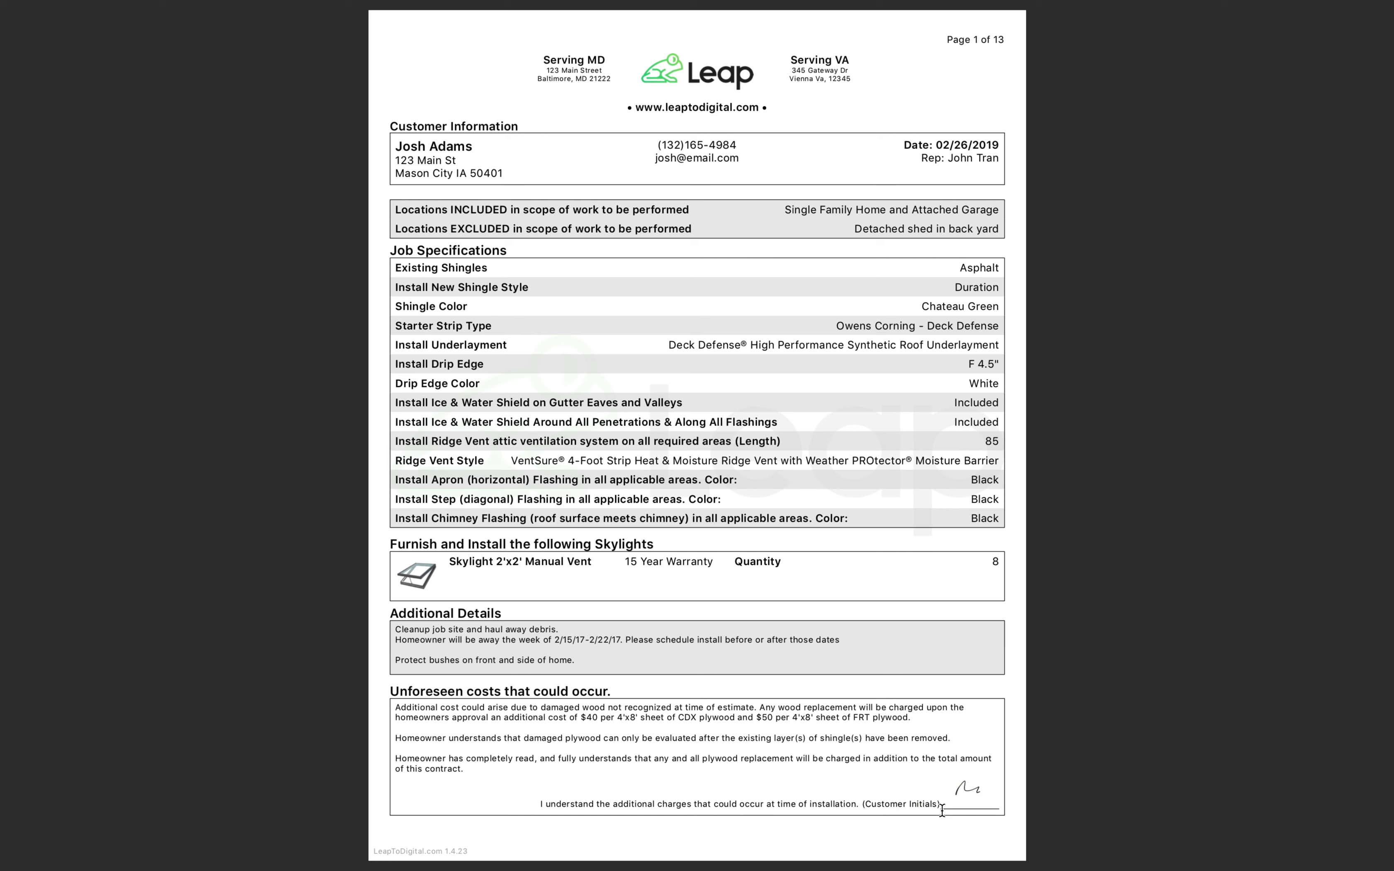
left_click_drag(917, 804, 708, 812)
left_click_drag(584, 811, 541, 804)
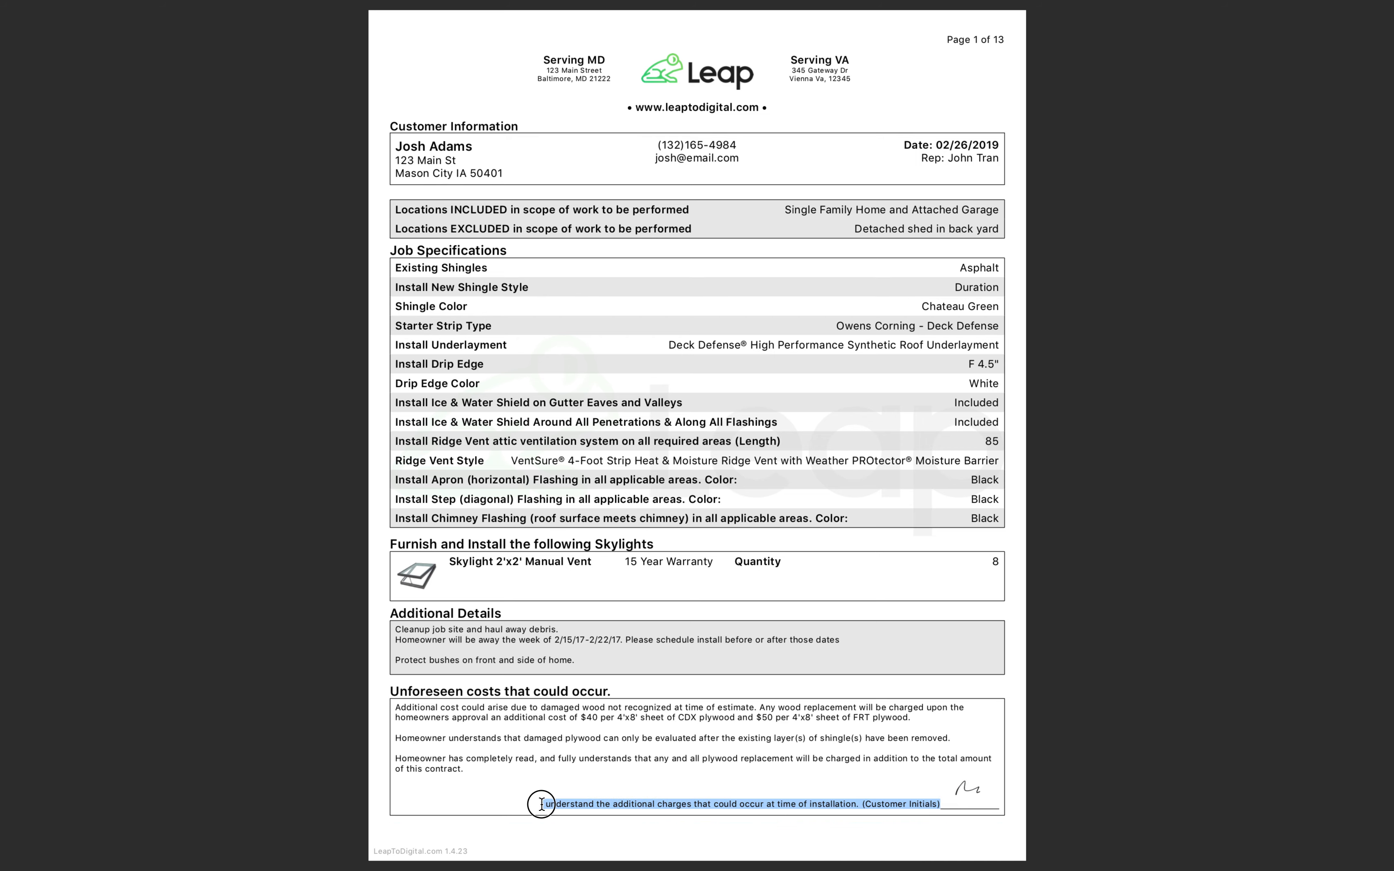
key("ctrl+Right")
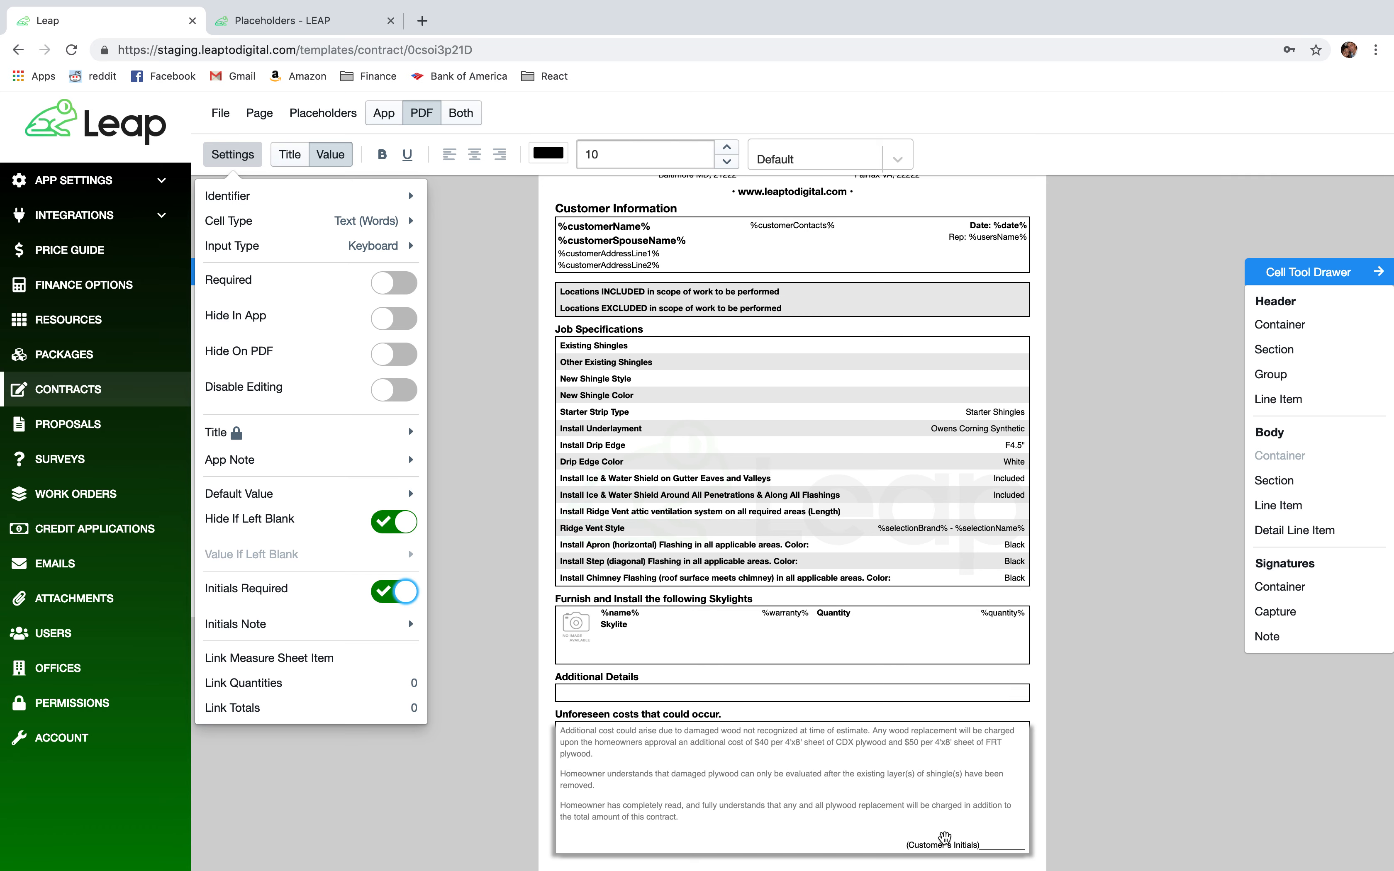
left_click(941, 847)
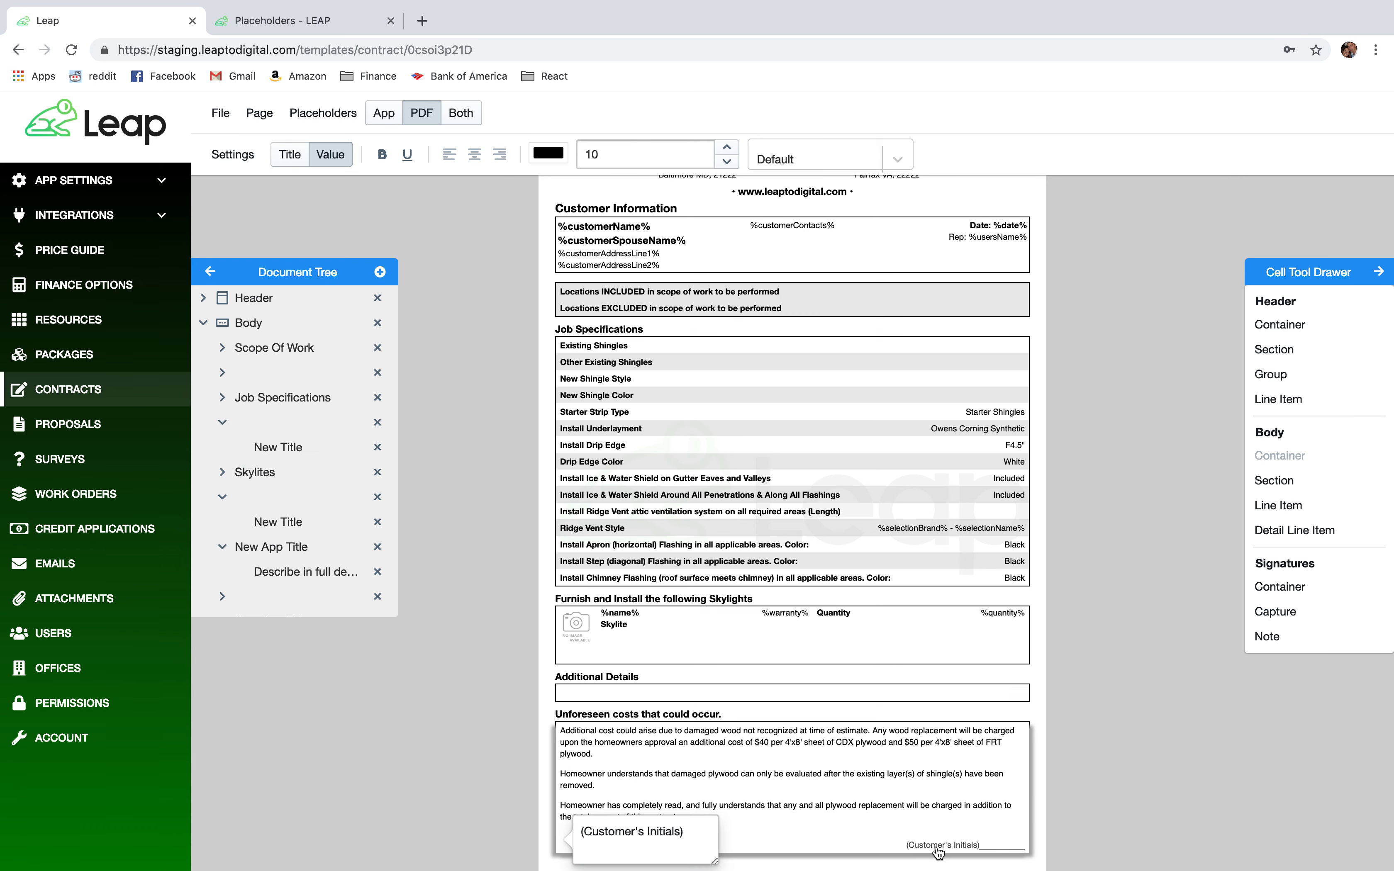
Replace the initials line with 'I understand the additional charges that could occur at time of installation.'.
left_click(646, 863)
left_click(599, 835, "shift")
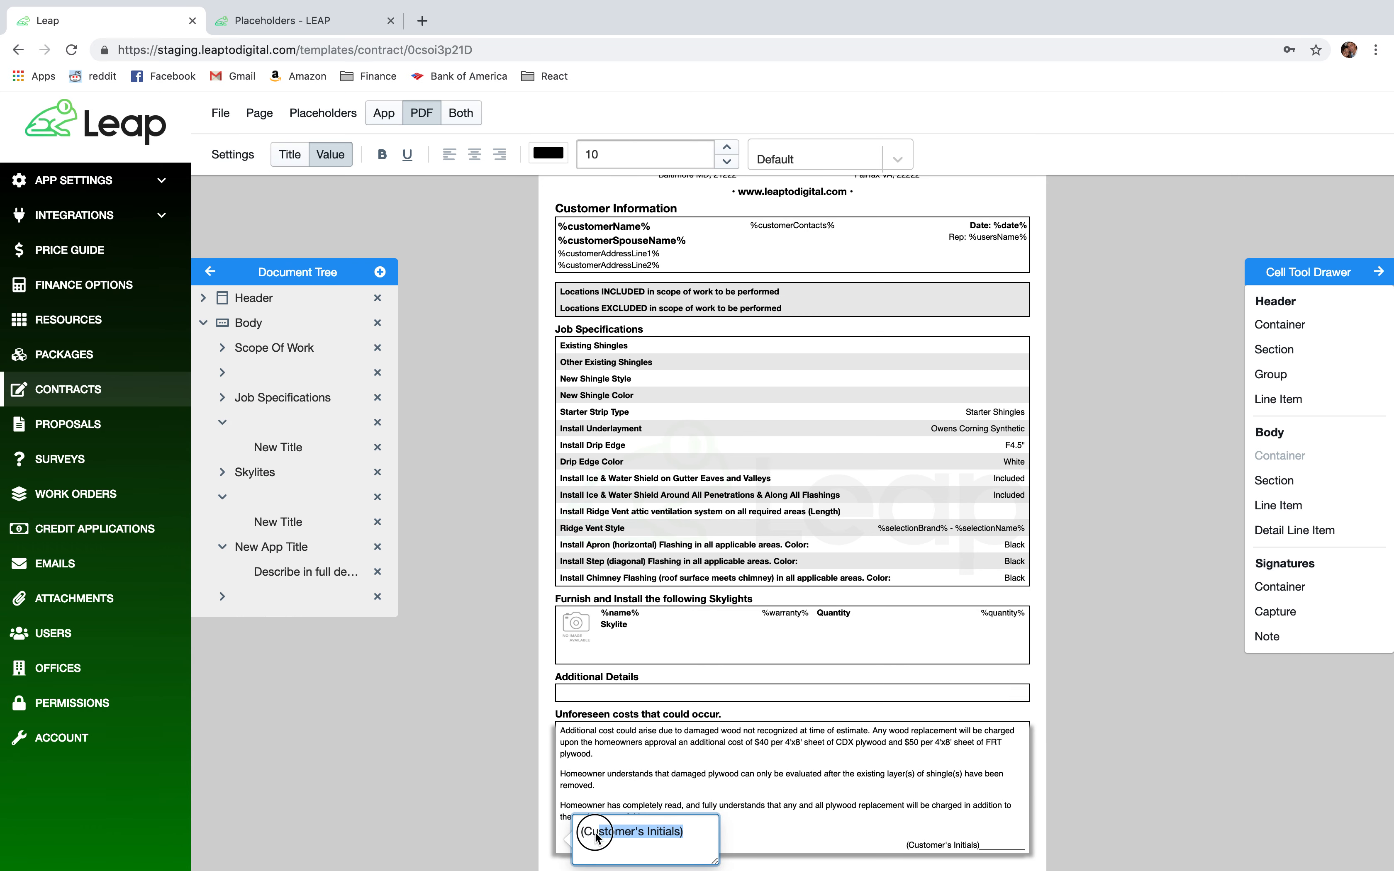
key("ctrl+v")
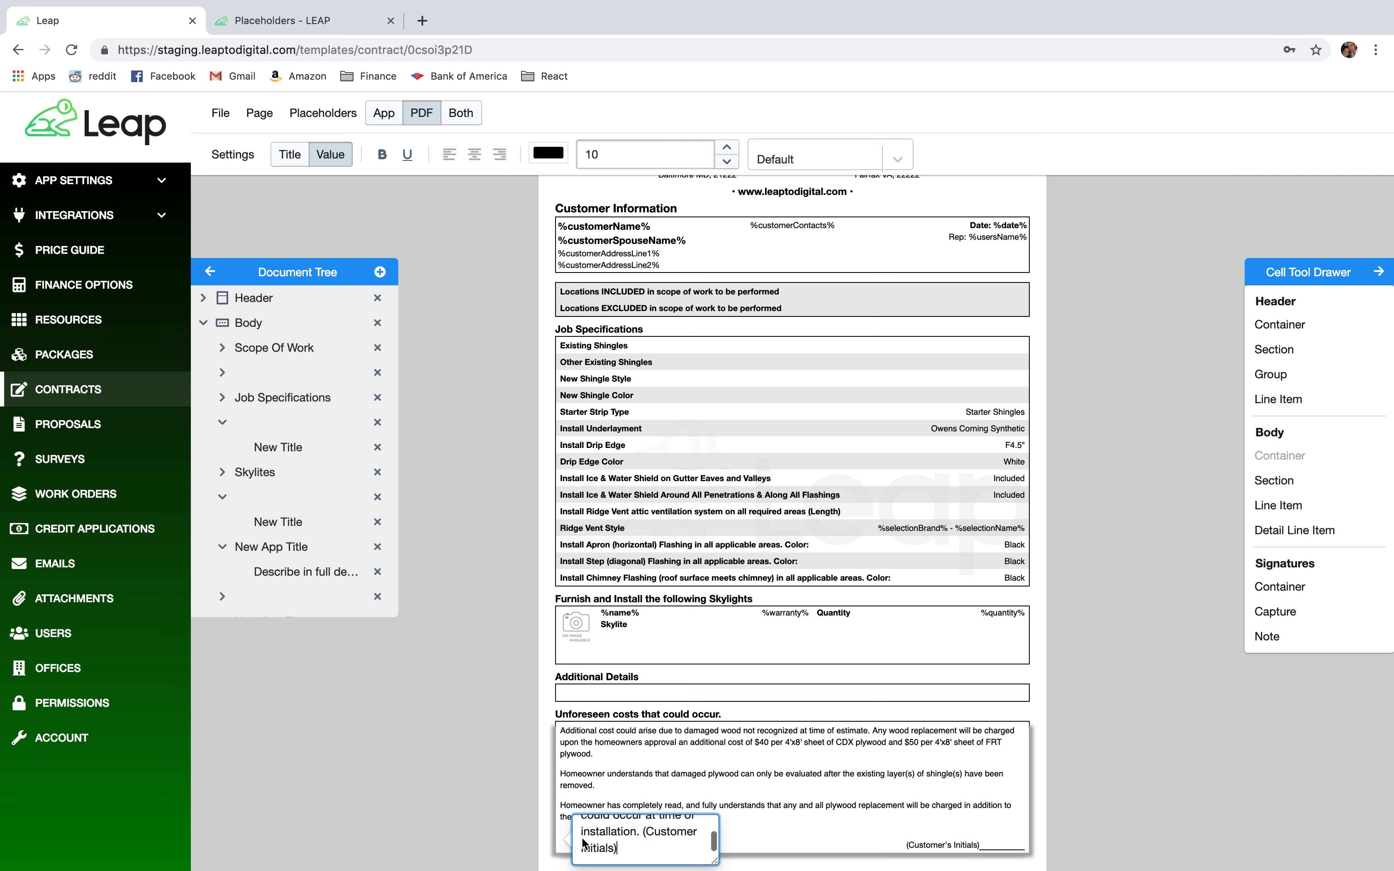
left_click(530, 822)
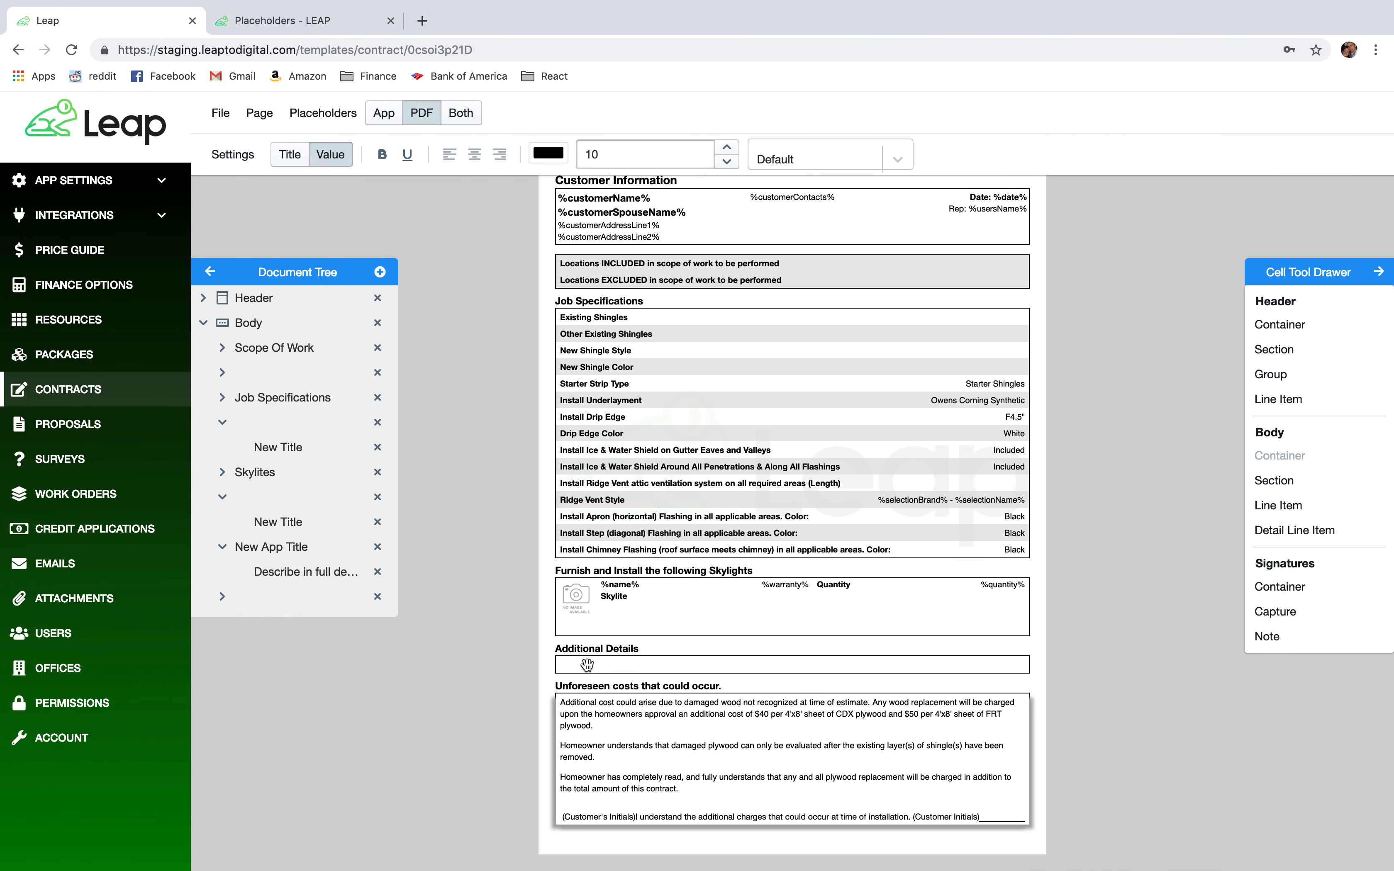
left_click(593, 653)
Set the Additional Details section's Shading Style to All Rows.
left_click(228, 161)
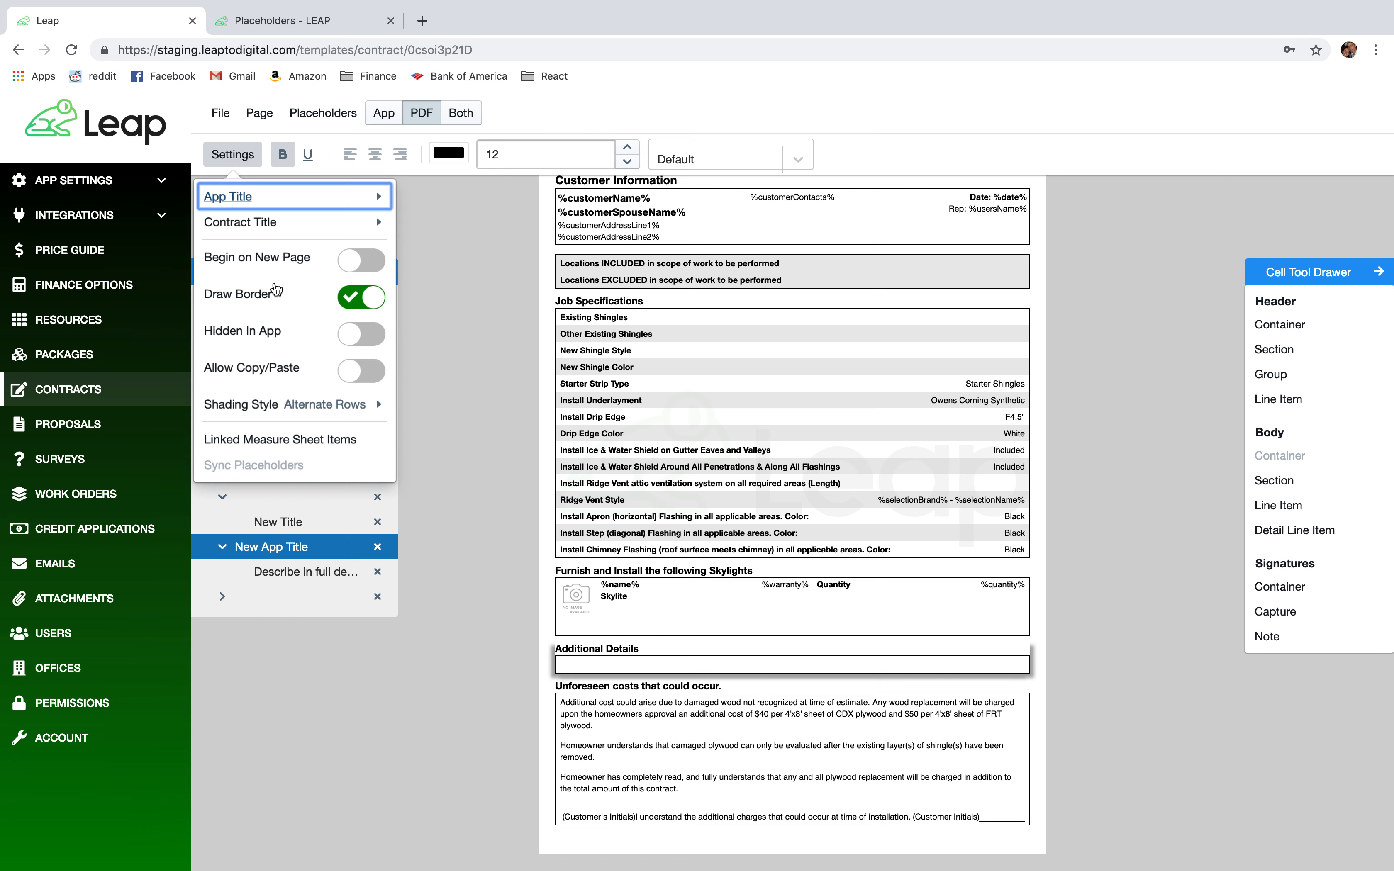
mouse_move(346, 397)
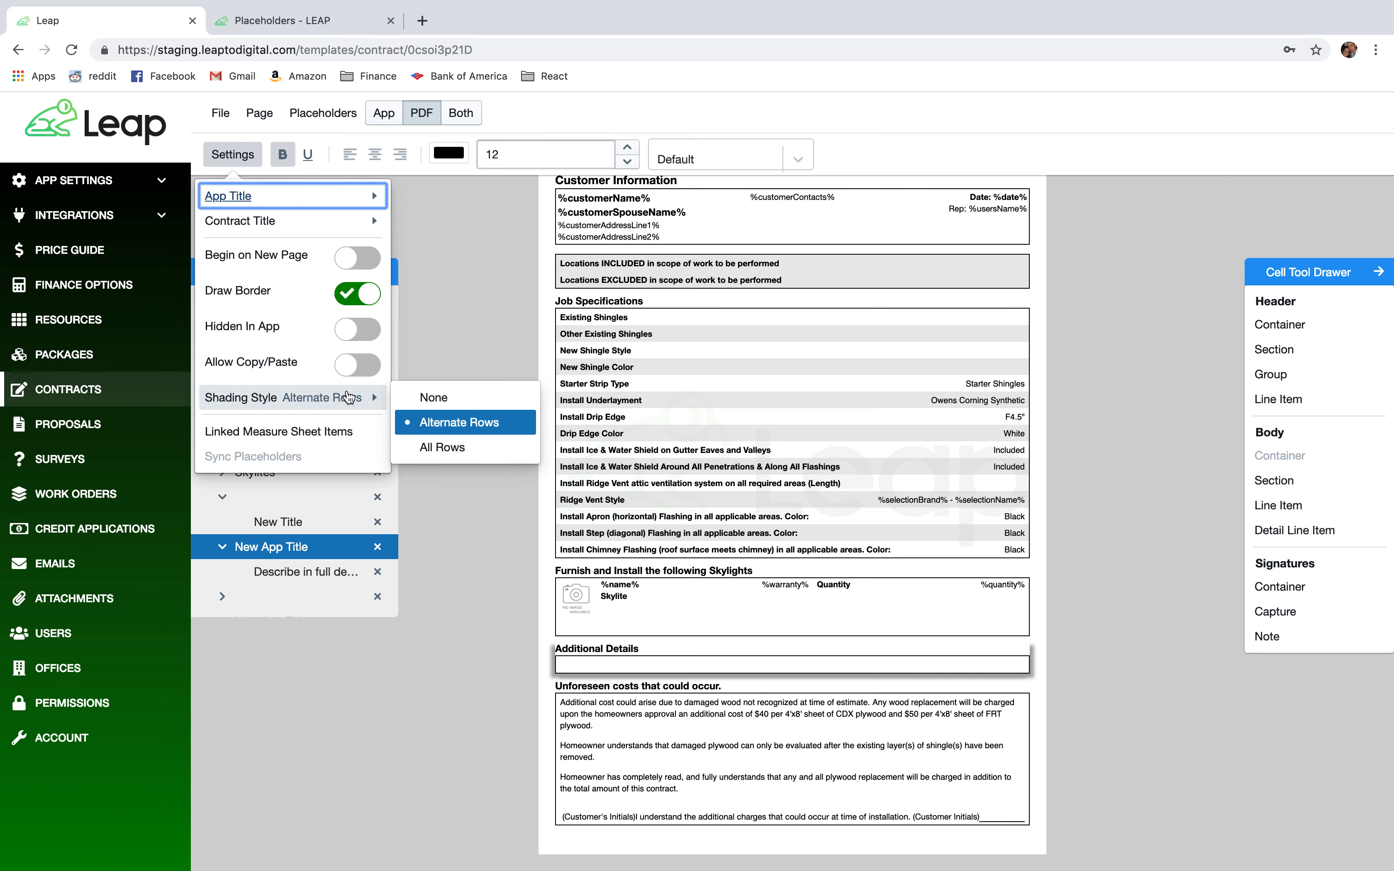
left_click(440, 448)
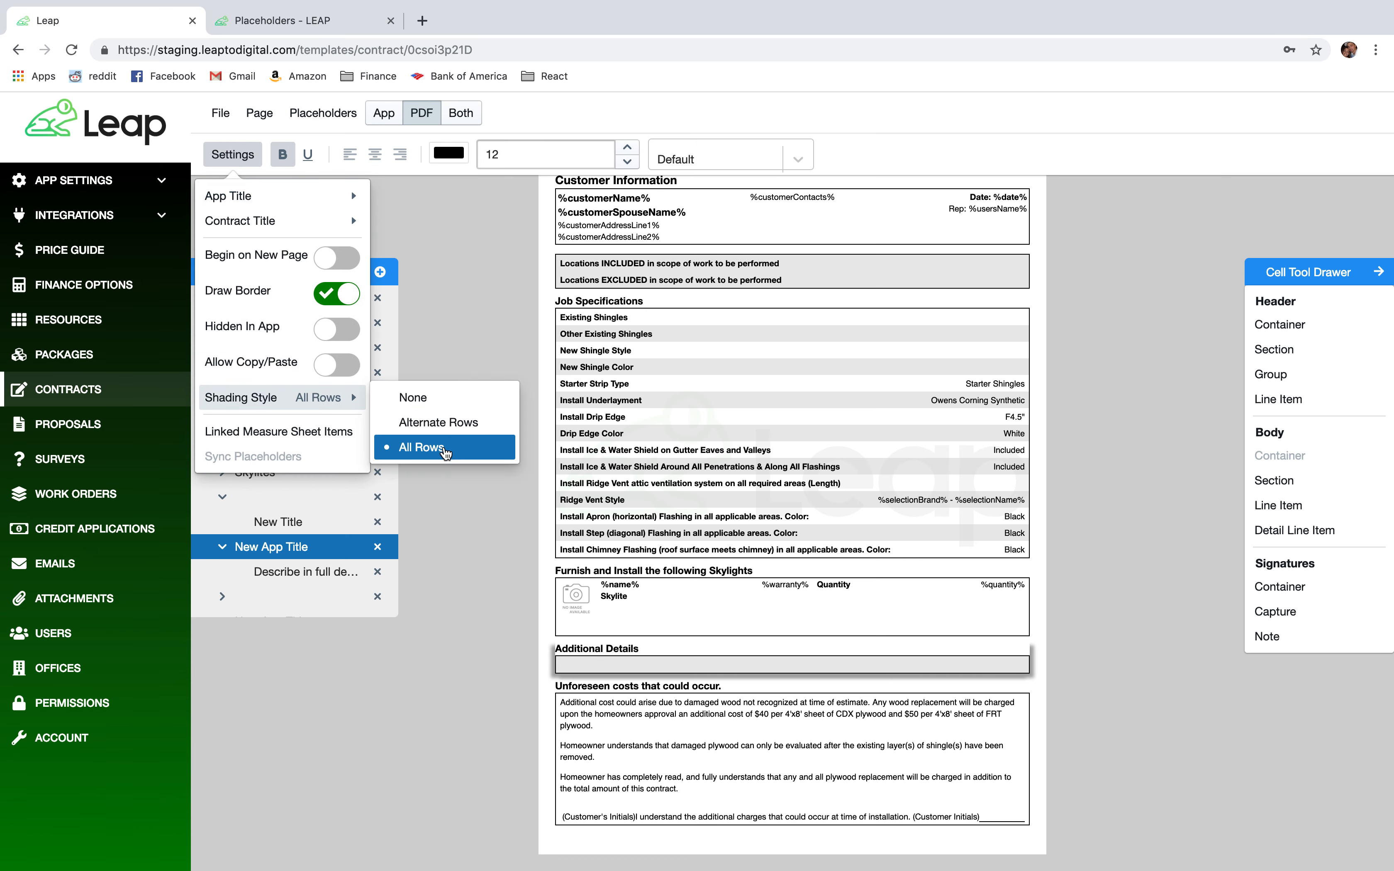
left_click(1140, 745)
scroll(866, 601, "up", 3)
scroll(865, 601, "down", 2)
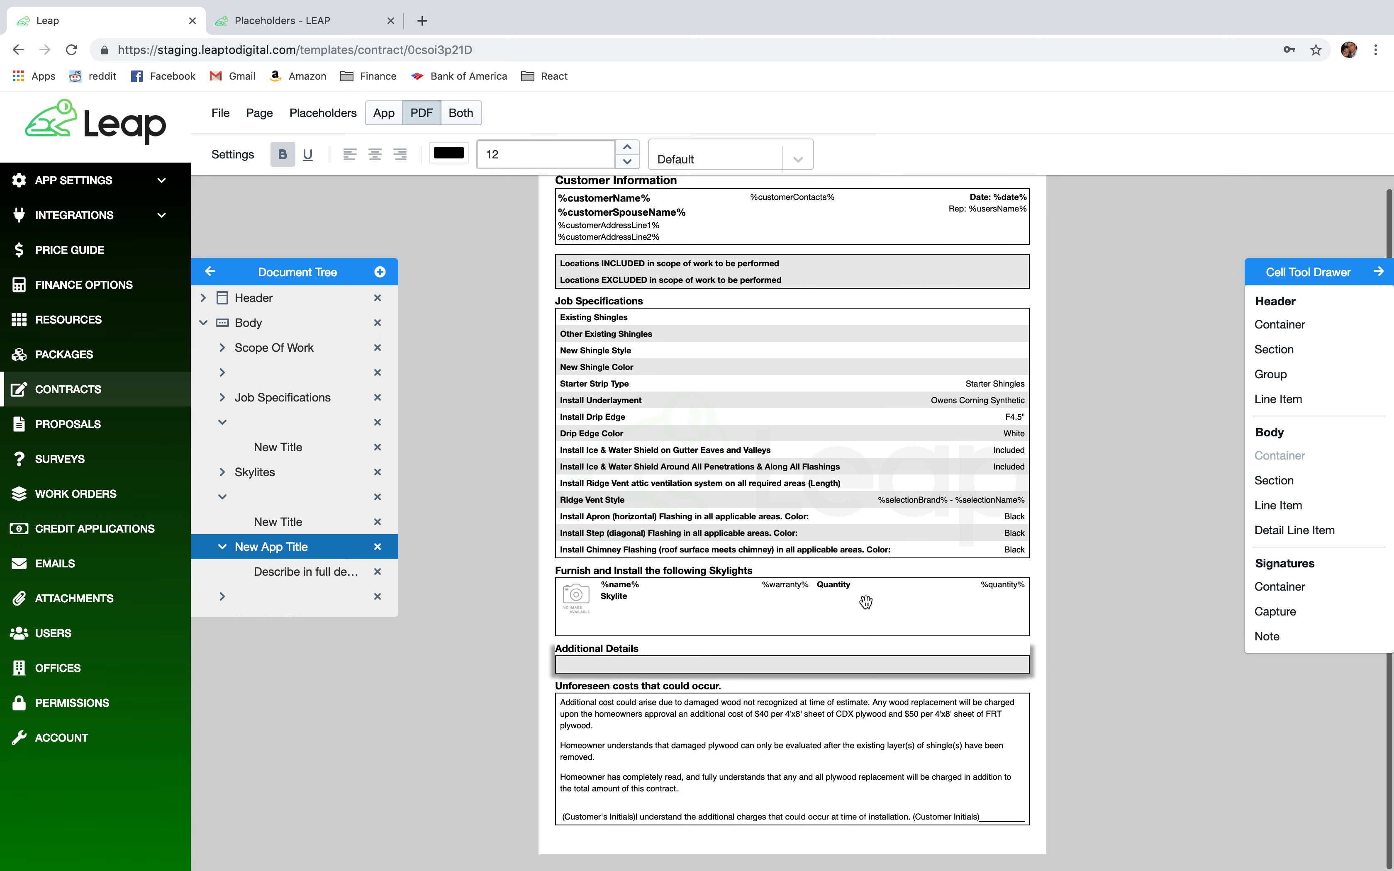
Save the contract template and switch over to the iPad app.
left_click(644, 691)
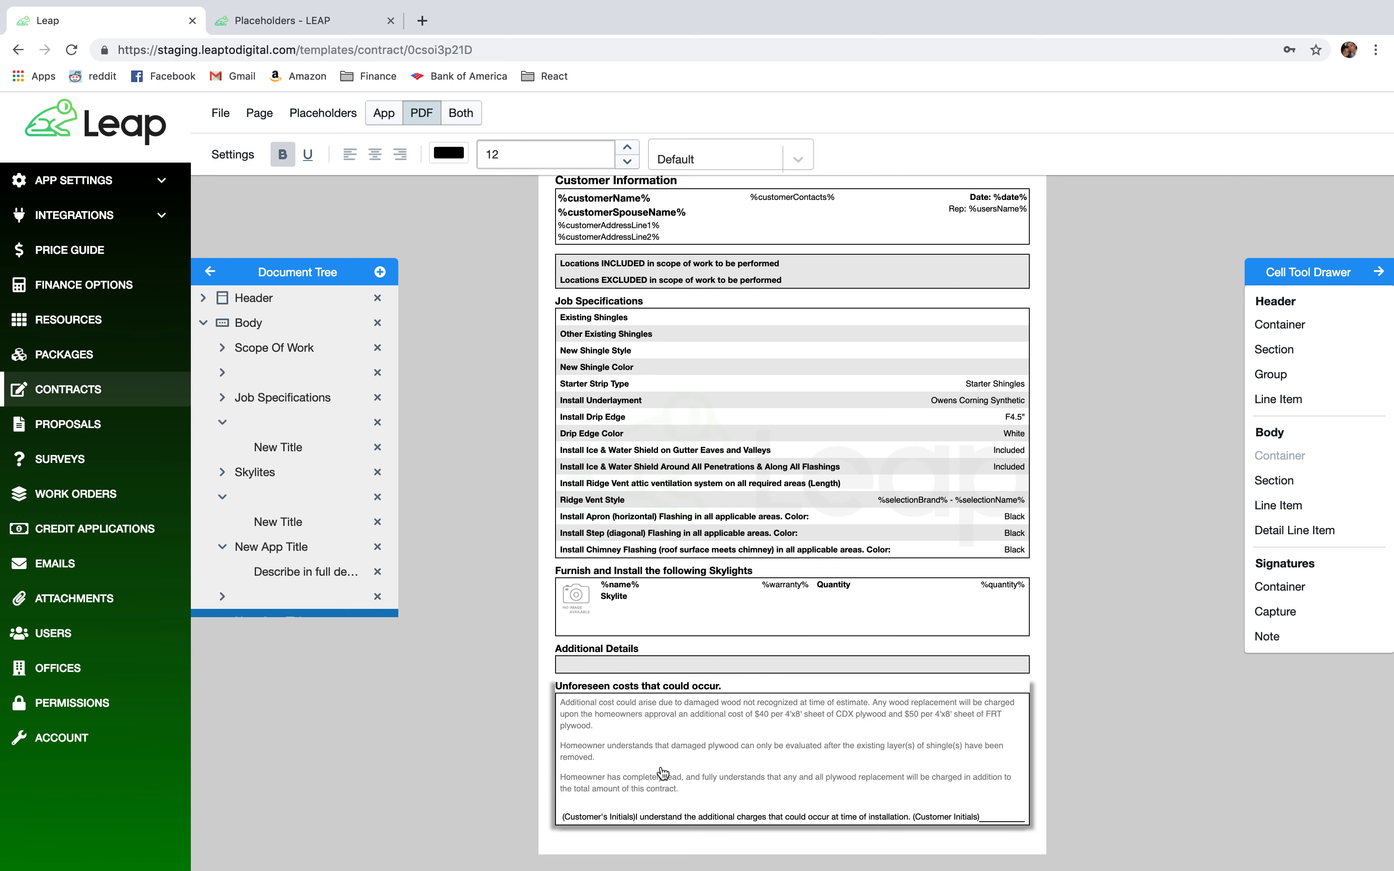
left_click(653, 691)
left_click(221, 112)
left_click(241, 156)
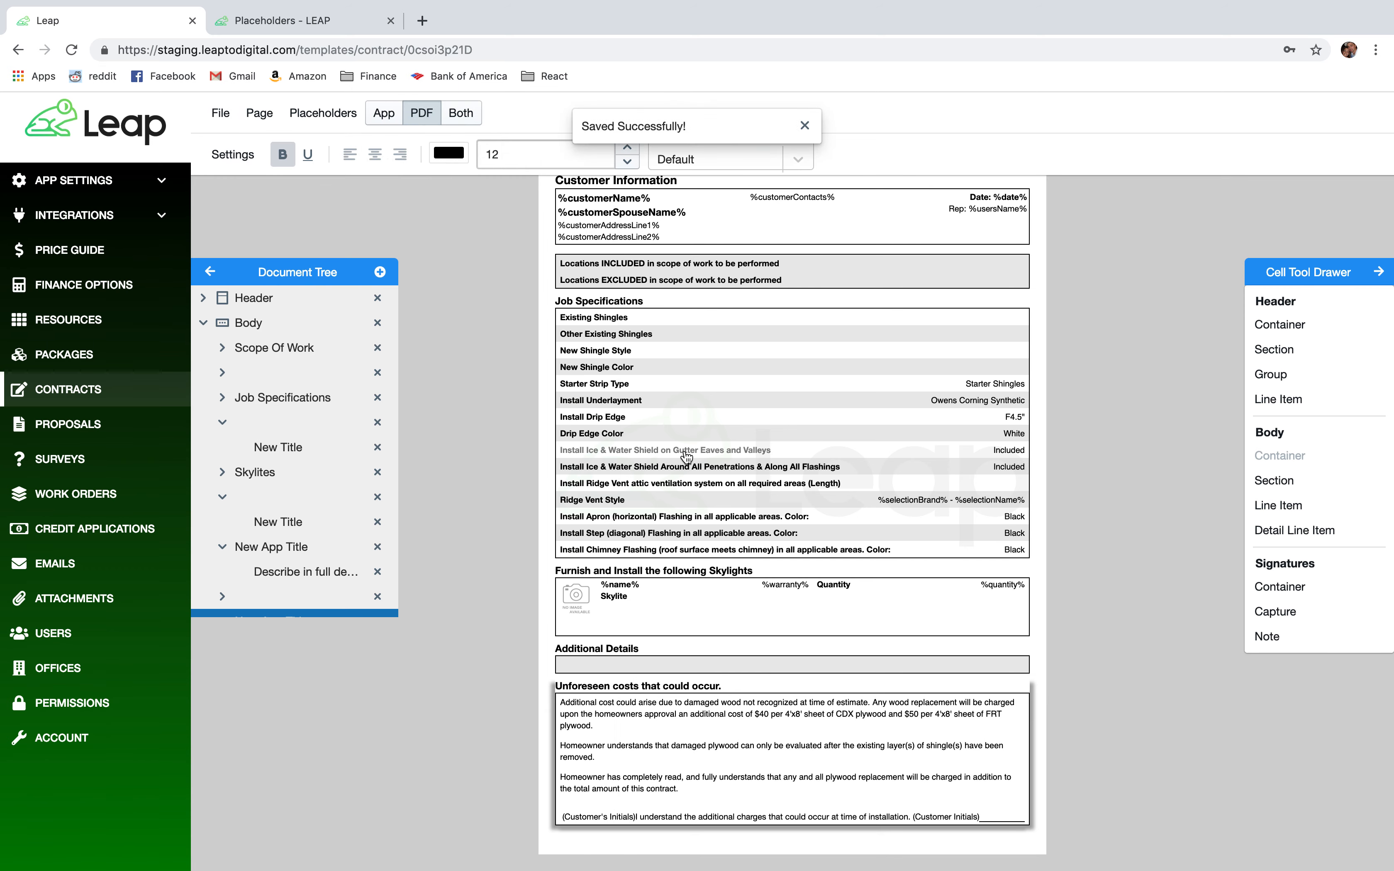
key("ctrl+Right")
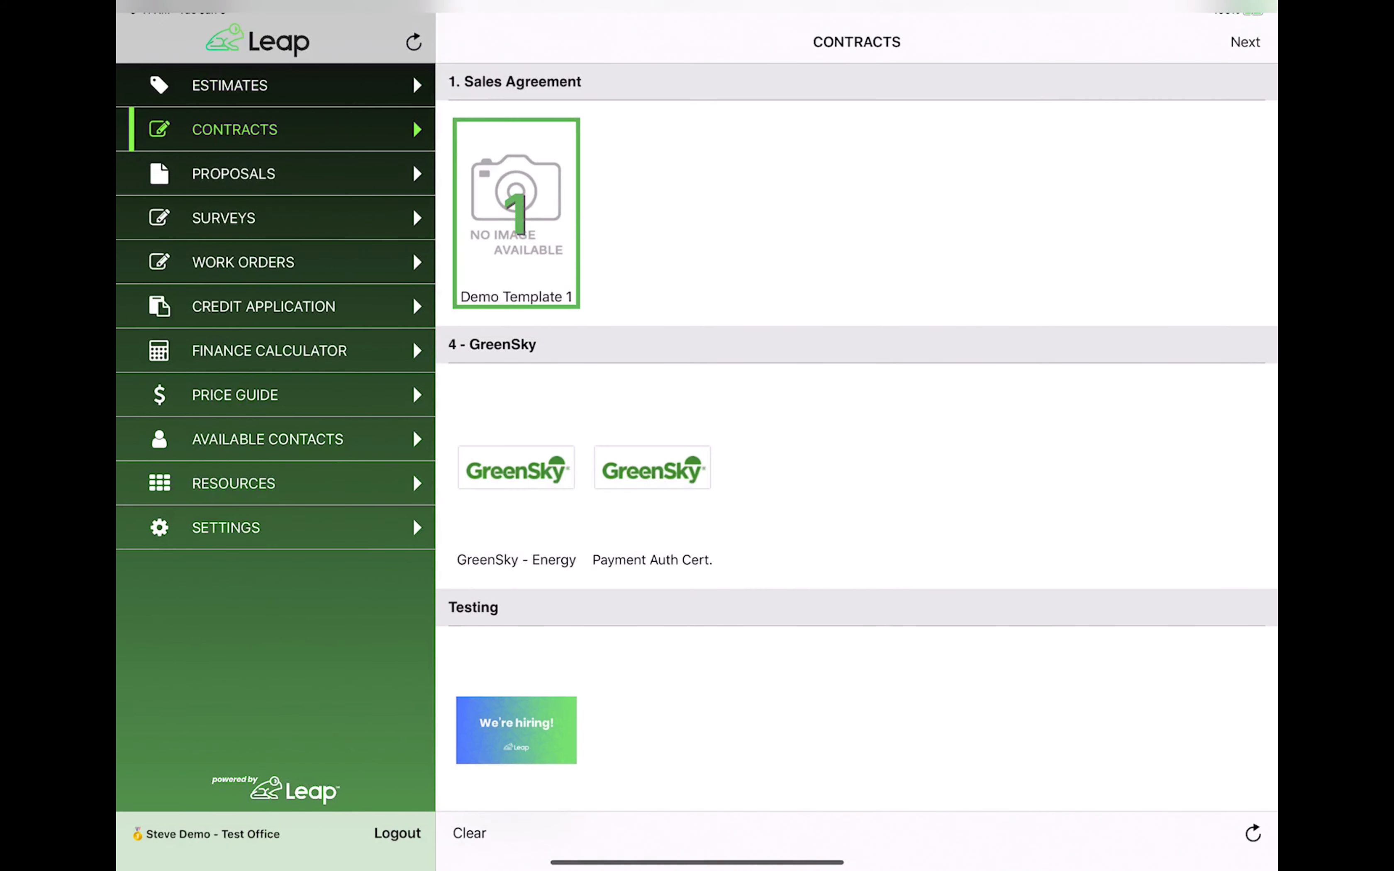
Refresh the iPad contracts list and open the Demo Template 1 form.
left_click(1253, 833)
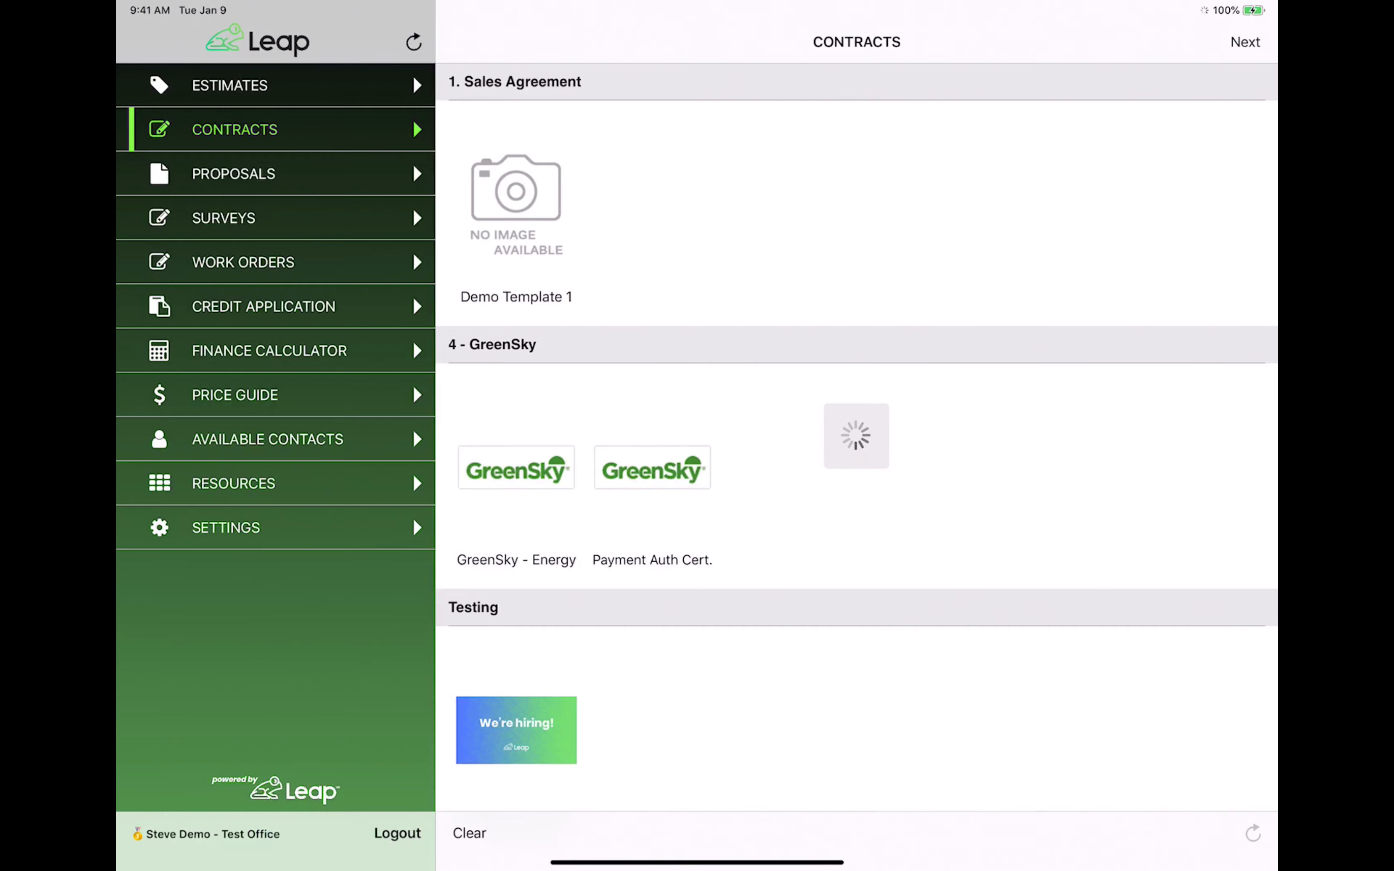
left_click(516, 213)
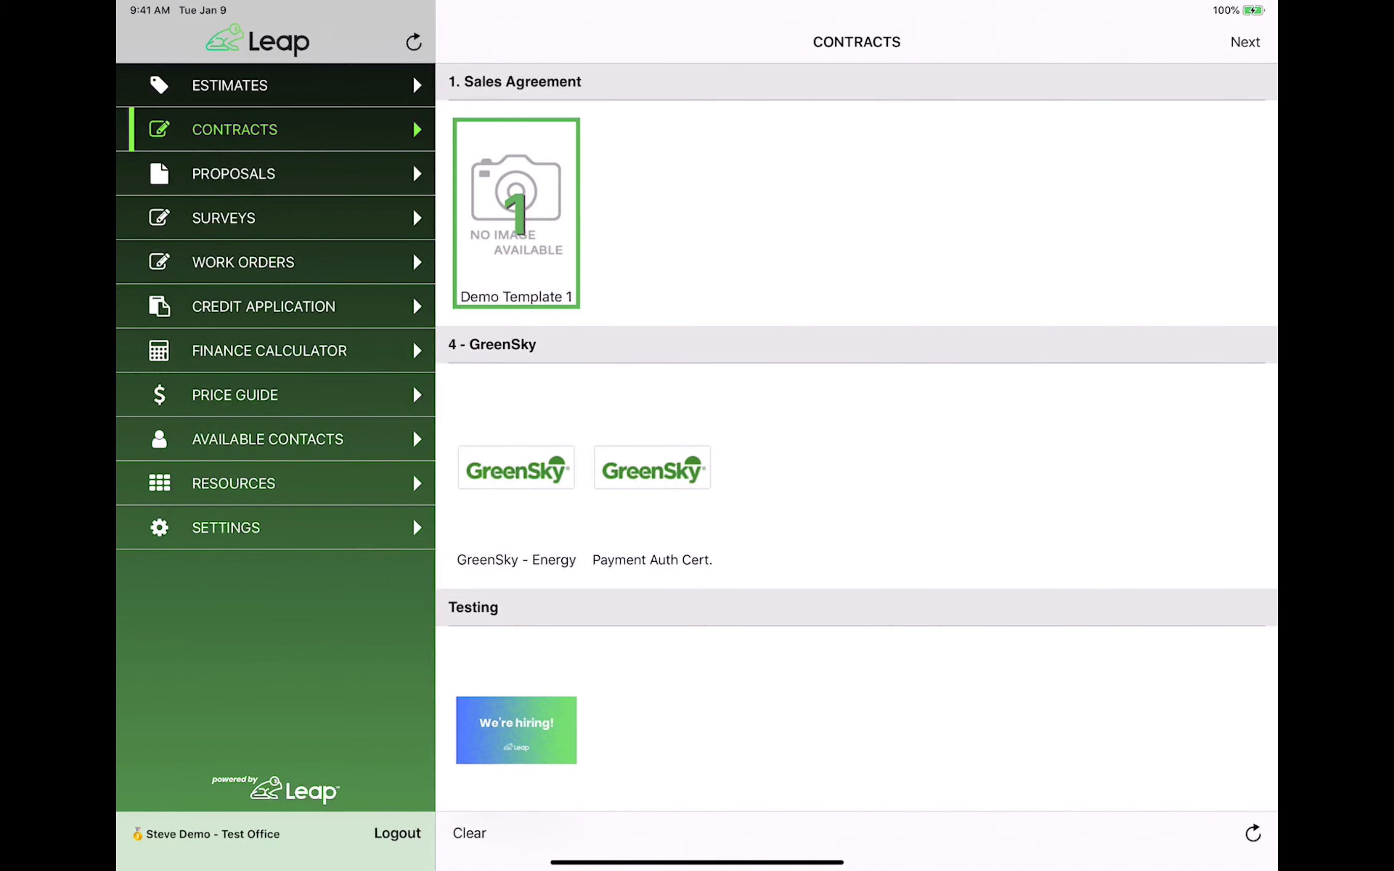
left_click(1244, 42)
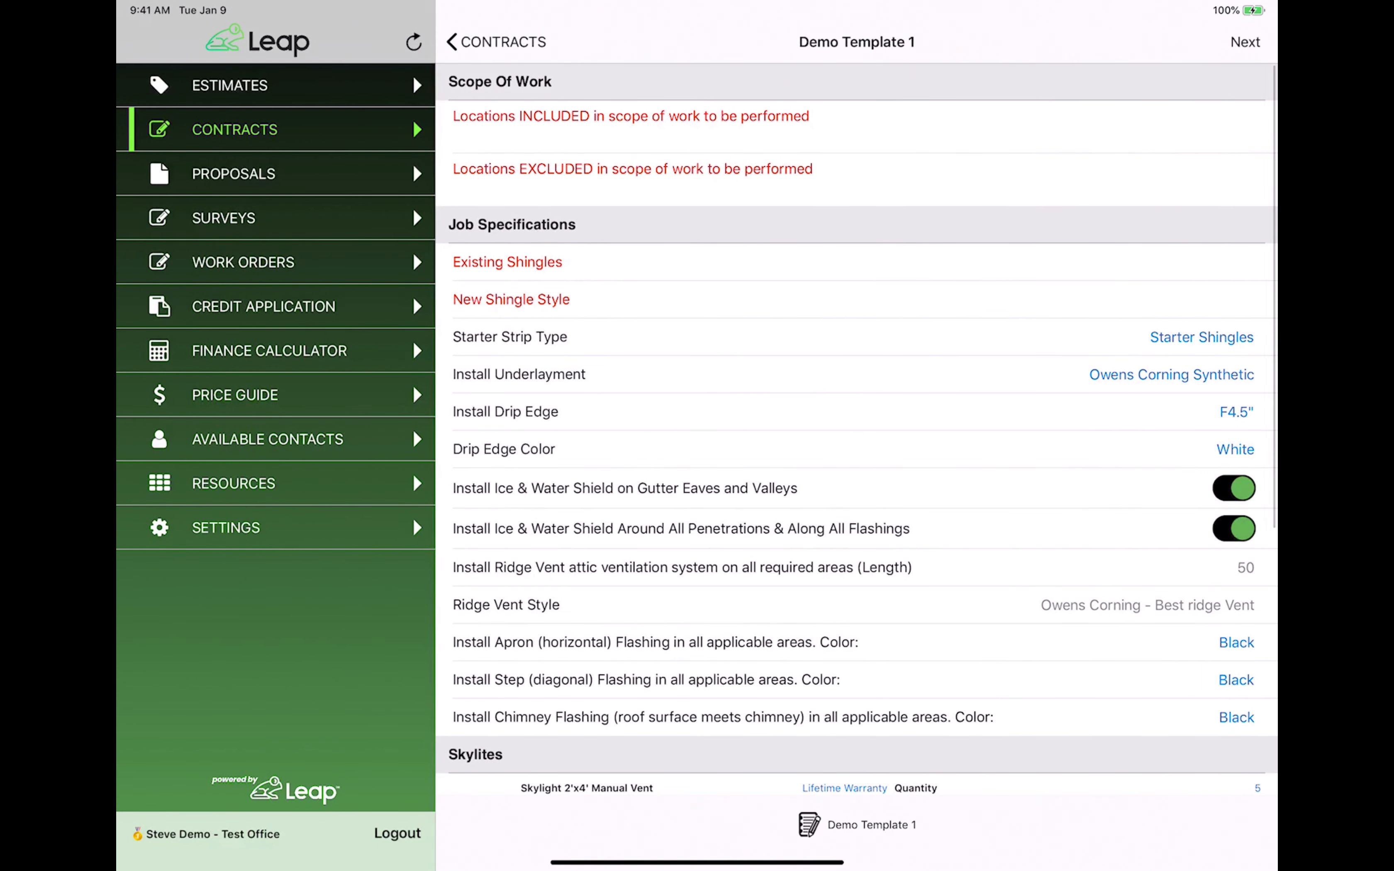
left_click(1197, 127)
left_click(1241, 432)
scroll(1143, 607, "down", 1)
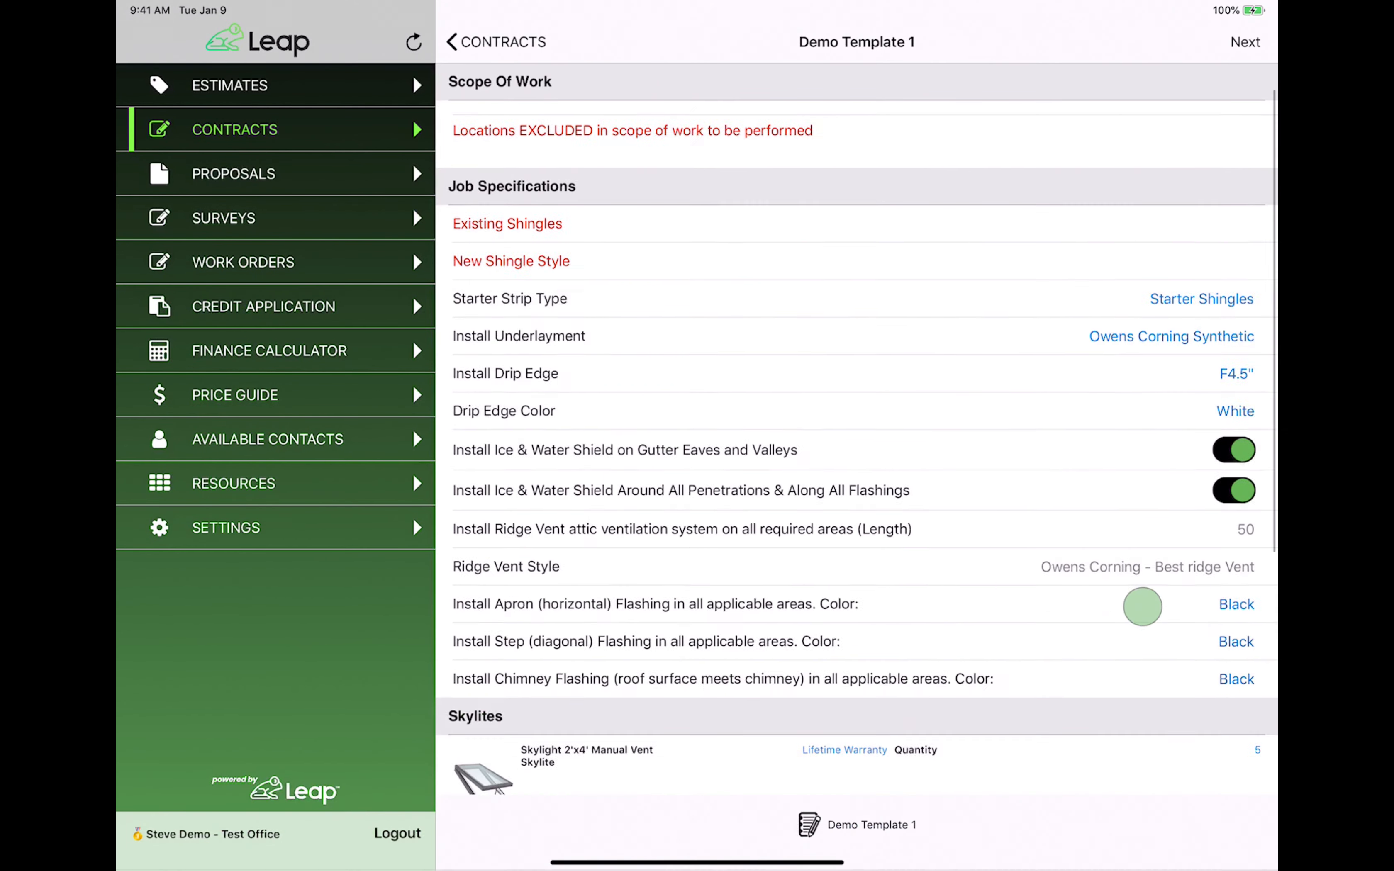
scroll(1142, 606, "down", 10)
scroll(1176, 579, "up", 2)
Try typing in the unforeseen-costs field, then return to the web template editor.
left_click(989, 772)
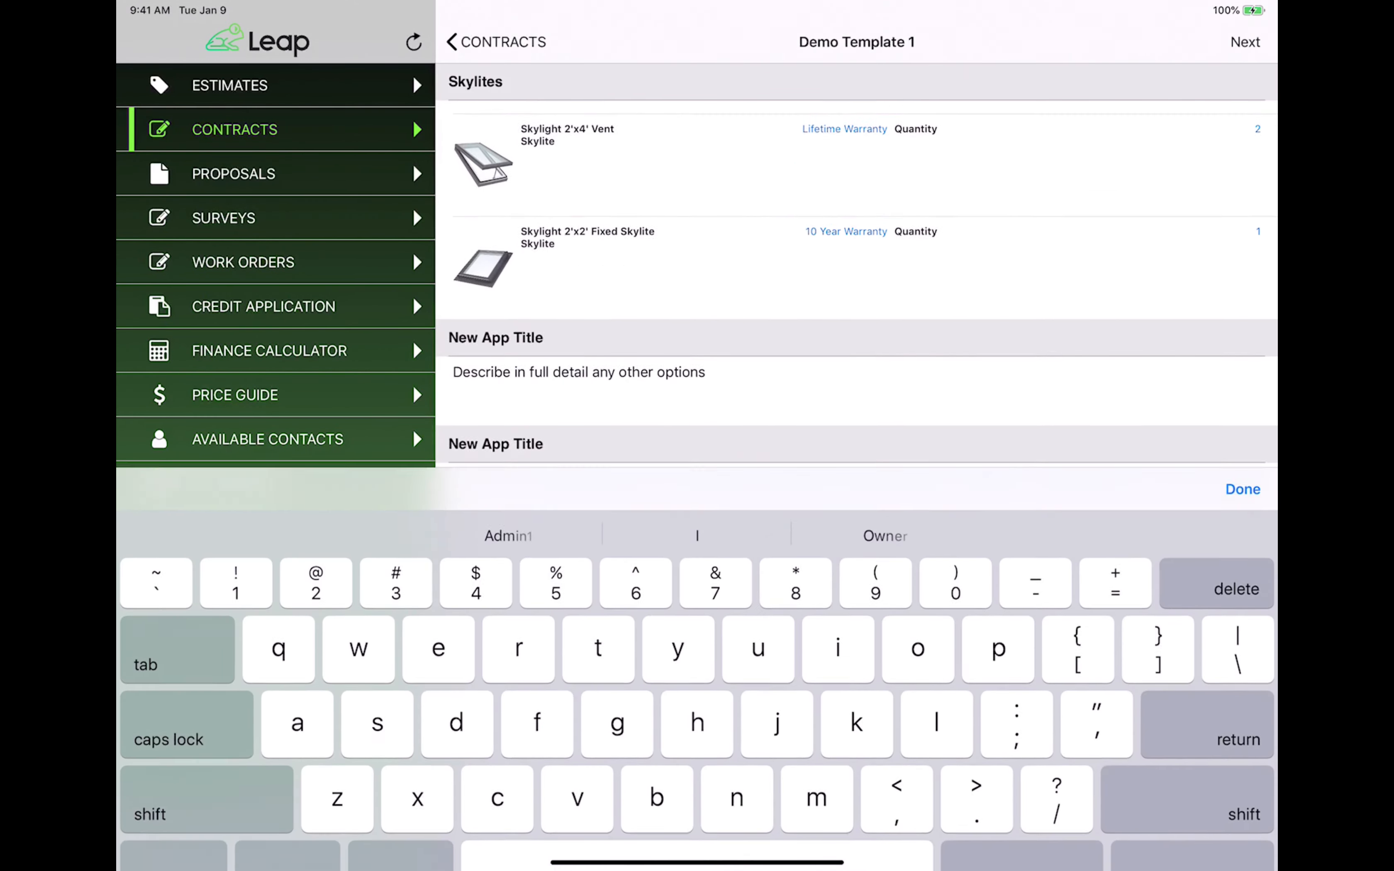
type("jugujvyjvyuvvyu")
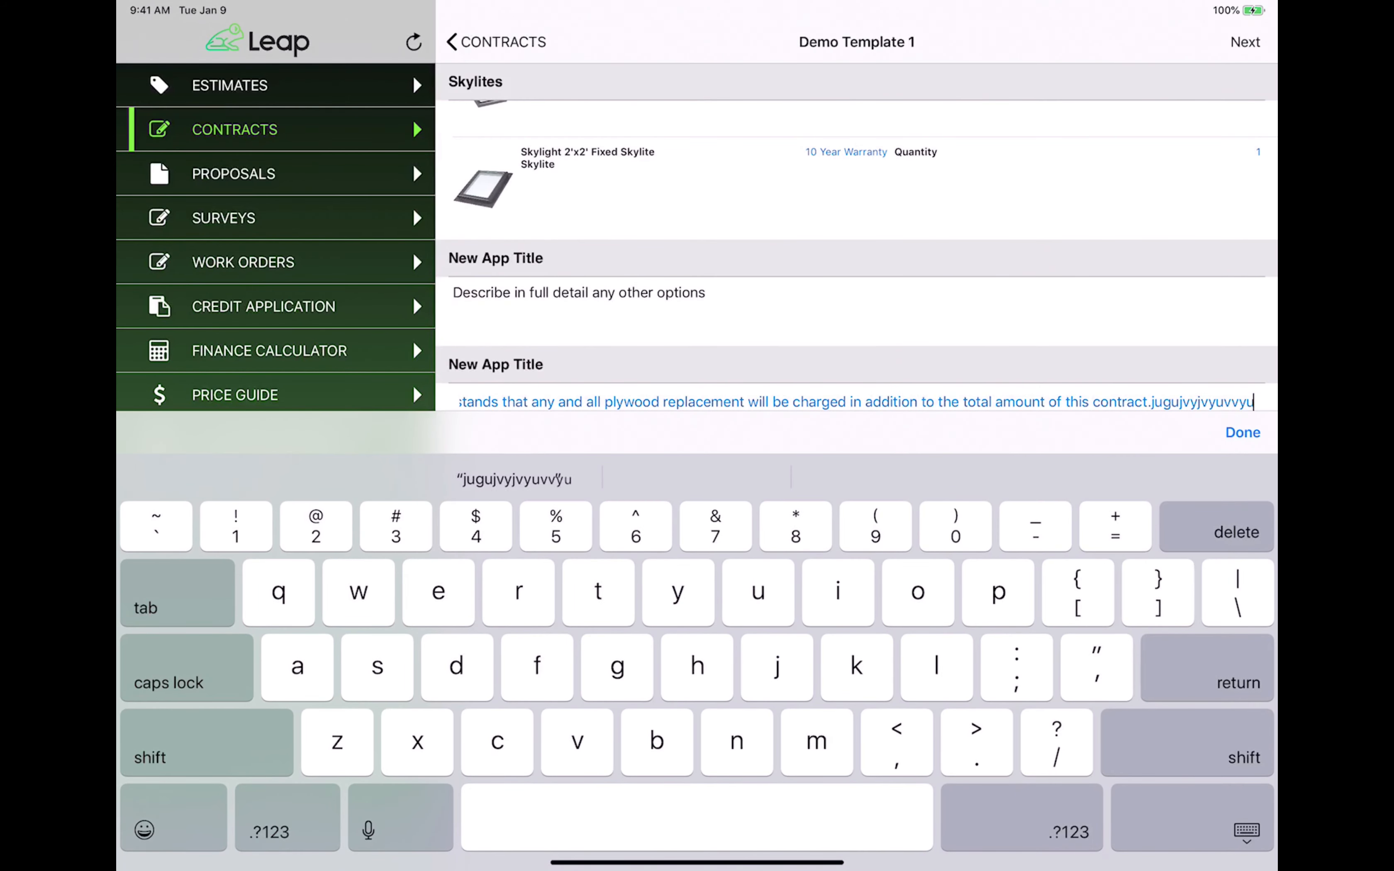
key("BackSpace")
key("BackSpace")
key("BackSpace")
key("BackSpace")
key("BackSpace")
key("BackSpace")
key("BackSpace")
key("BackSpace")
key("BackSpace")
key("BackSpace")
key("BackSpace")
key("BackSpace")
key("BackSpace")
key("BackSpace")
key("BackSpace")
left_click(1242, 432)
left_click_drag(1219, 577, 1219, 551)
left_click_drag(1154, 400, 1154, 498)
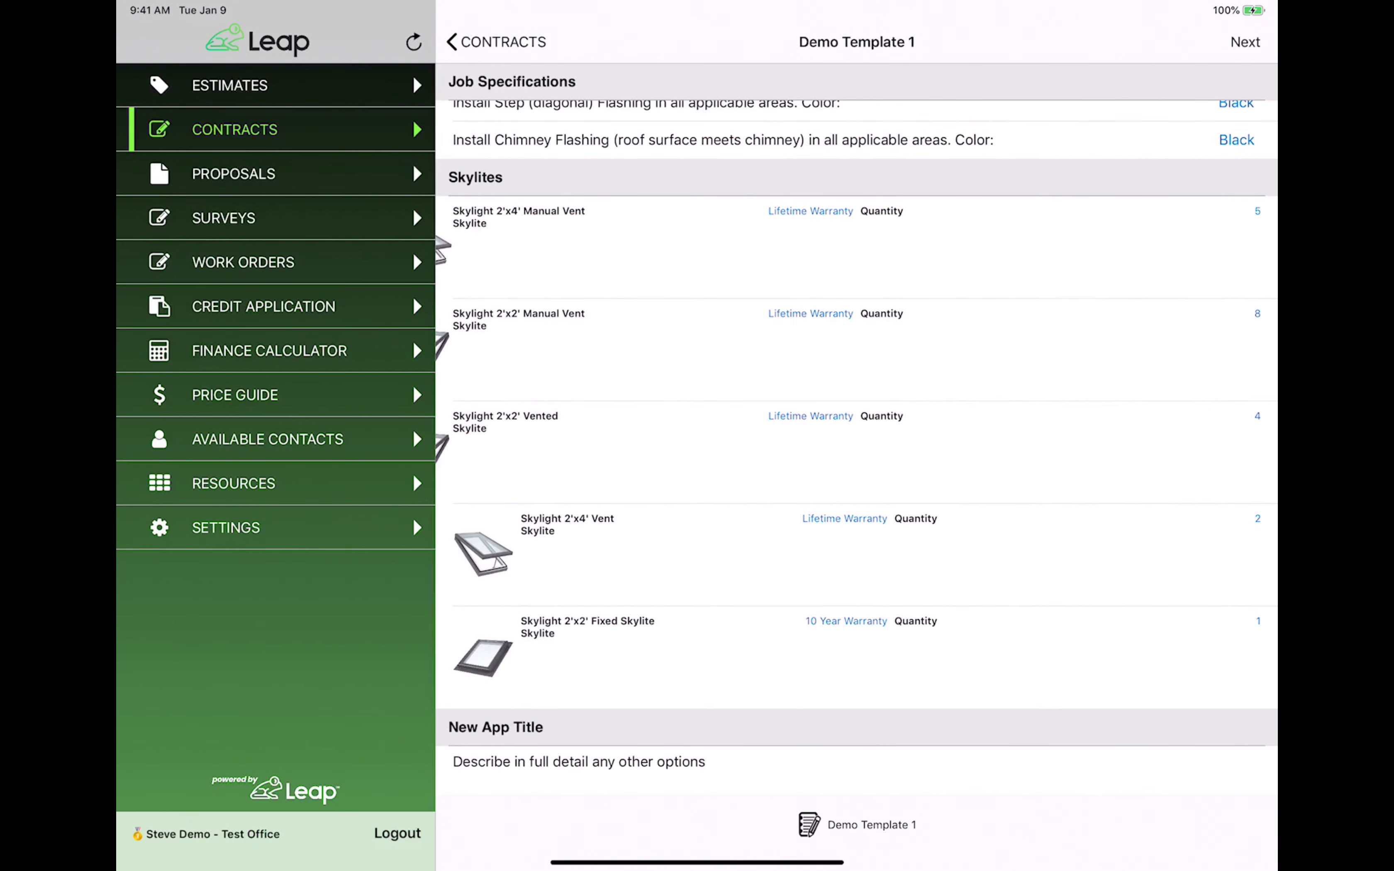
key("ctrl+Left")
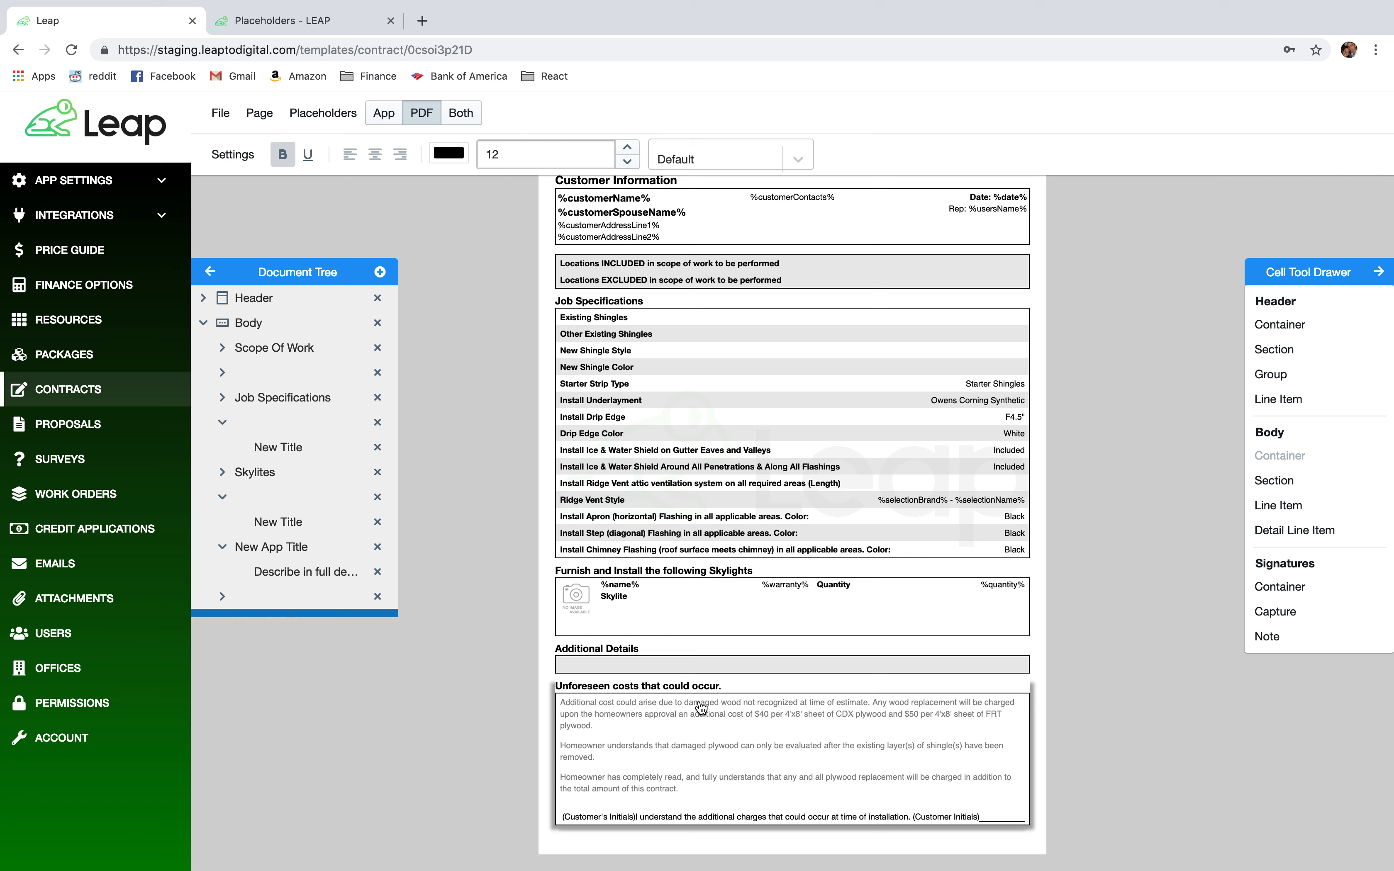
Turn on Hidden In App for the Unforeseen costs section and save the template.
left_click(234, 160)
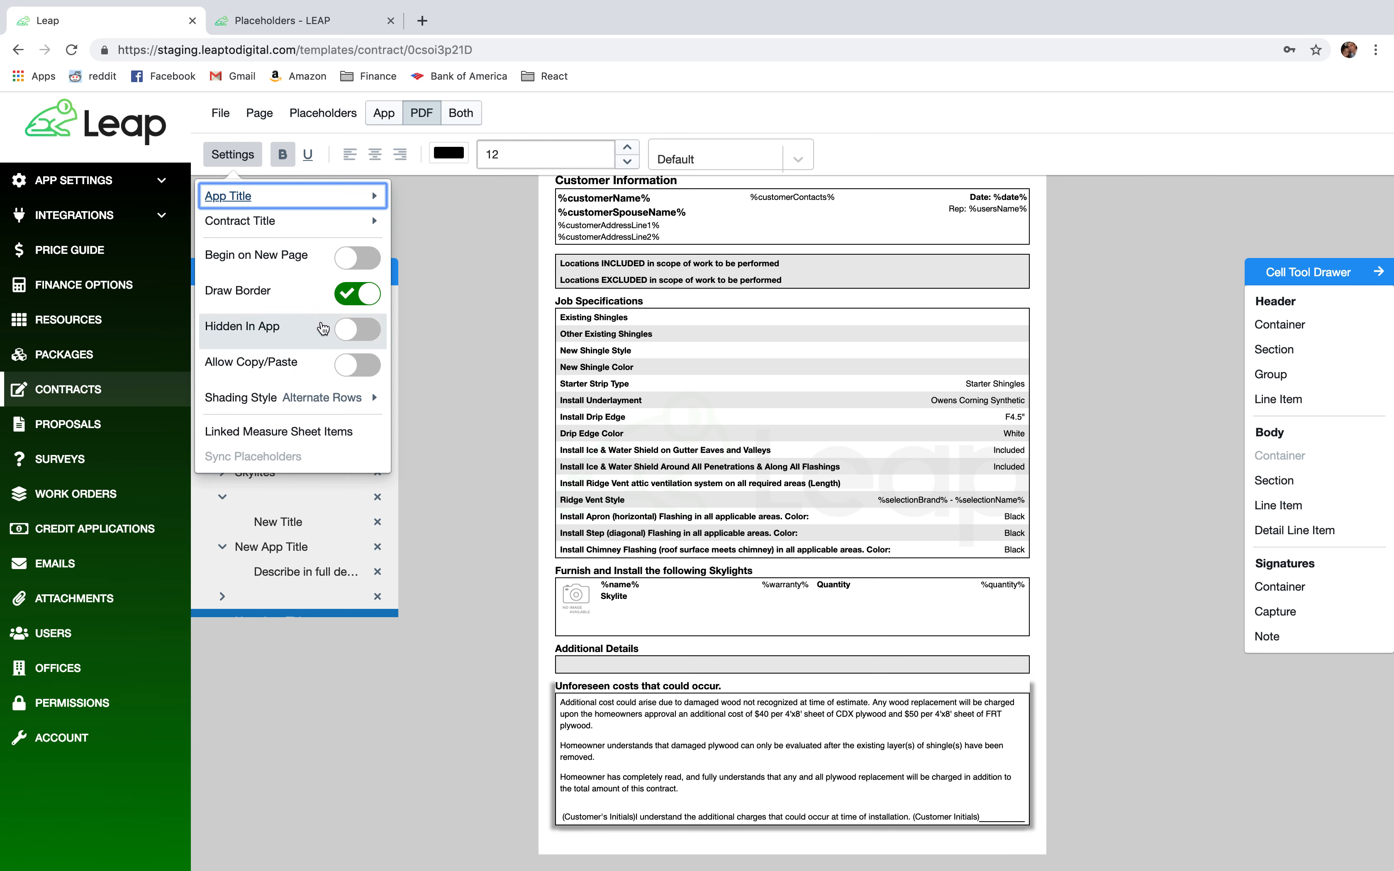
left_click(358, 331)
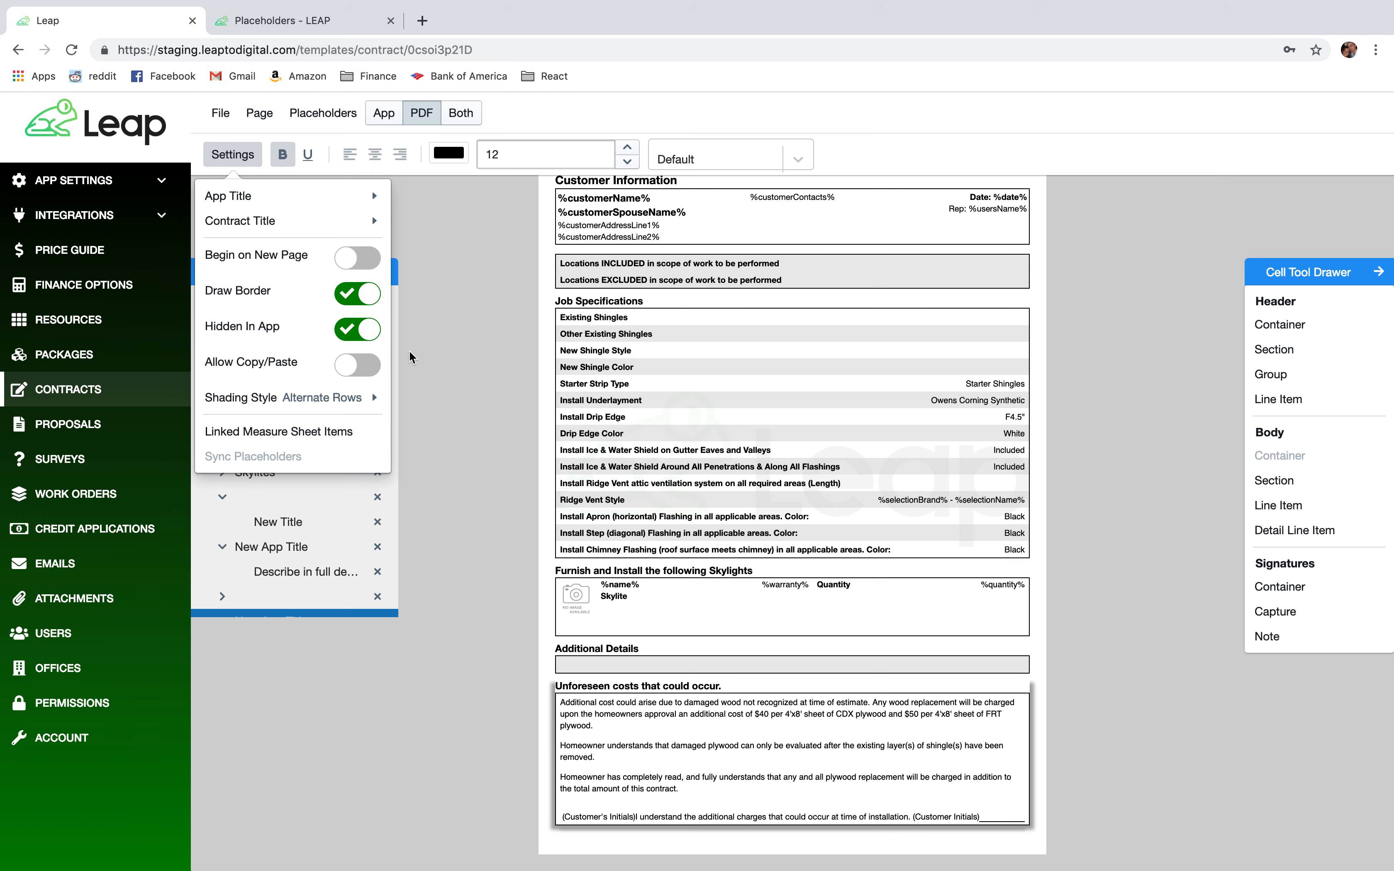
left_click(221, 113)
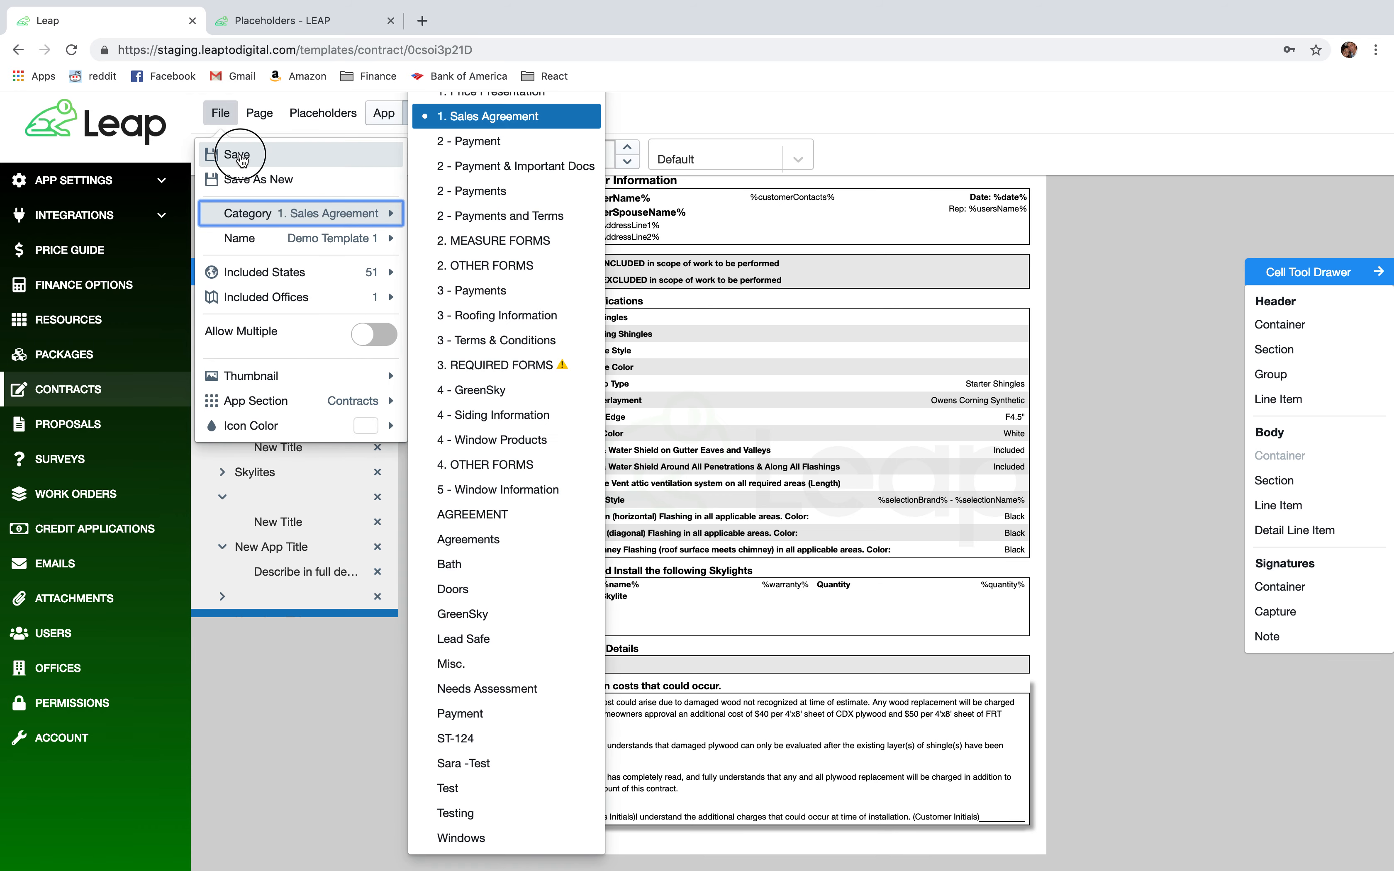
left_click(245, 150)
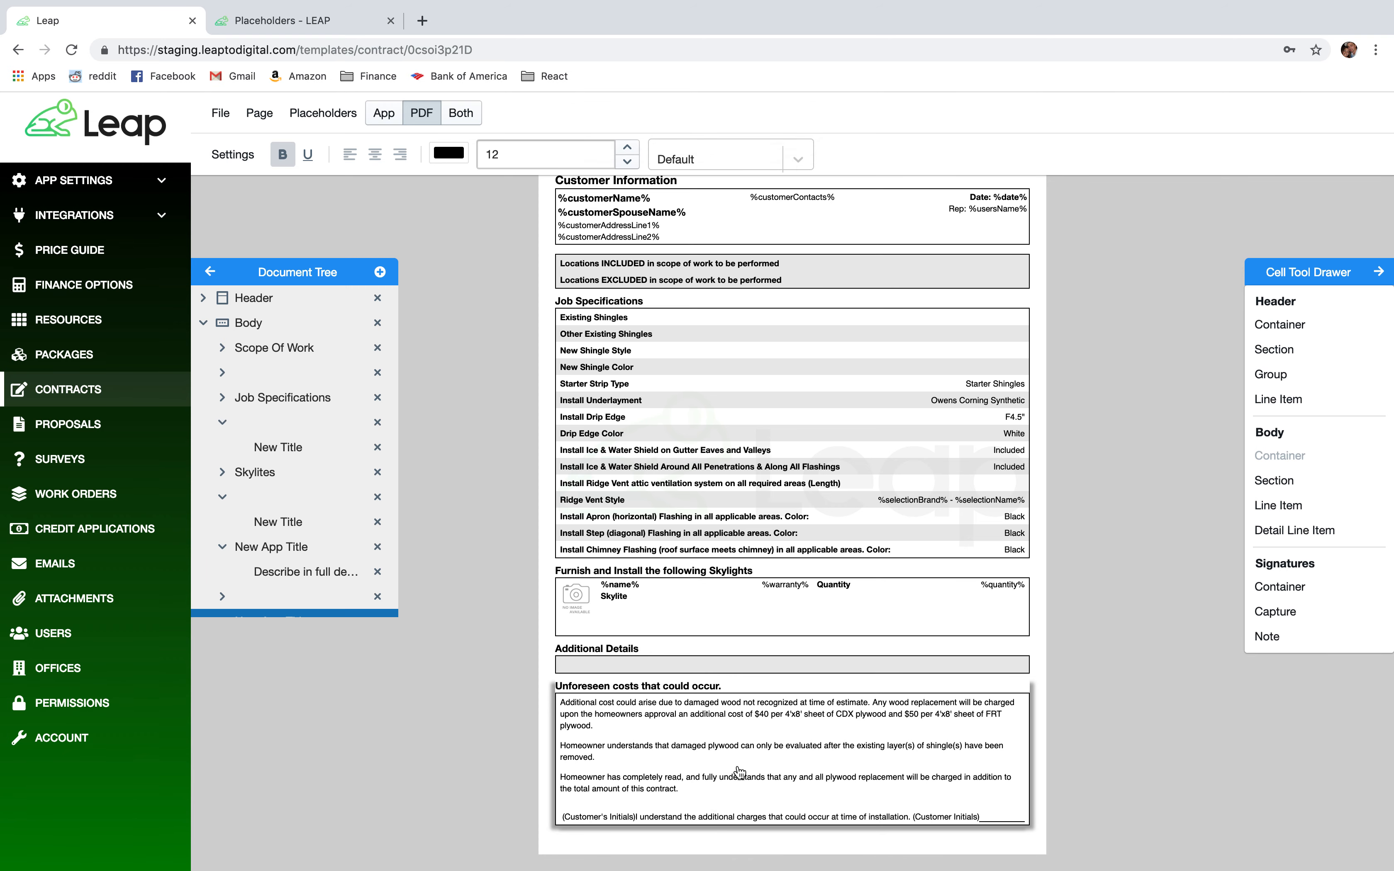
On the iPad, refresh the contracts list and reopen the Demo Template 1 form.
key("ctrl+Right")
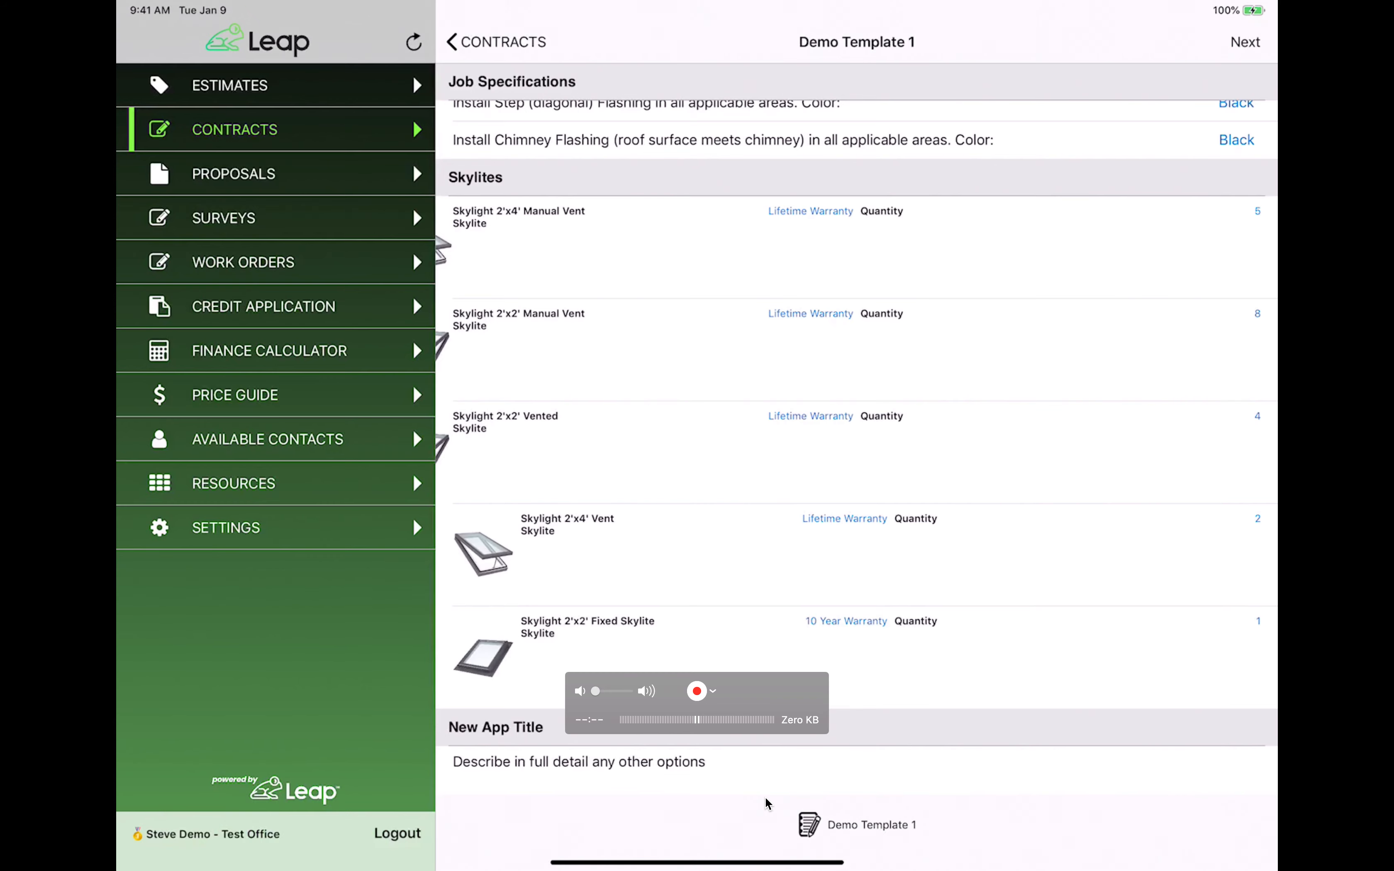
left_click(517, 37)
left_click(1250, 841)
left_click(516, 202)
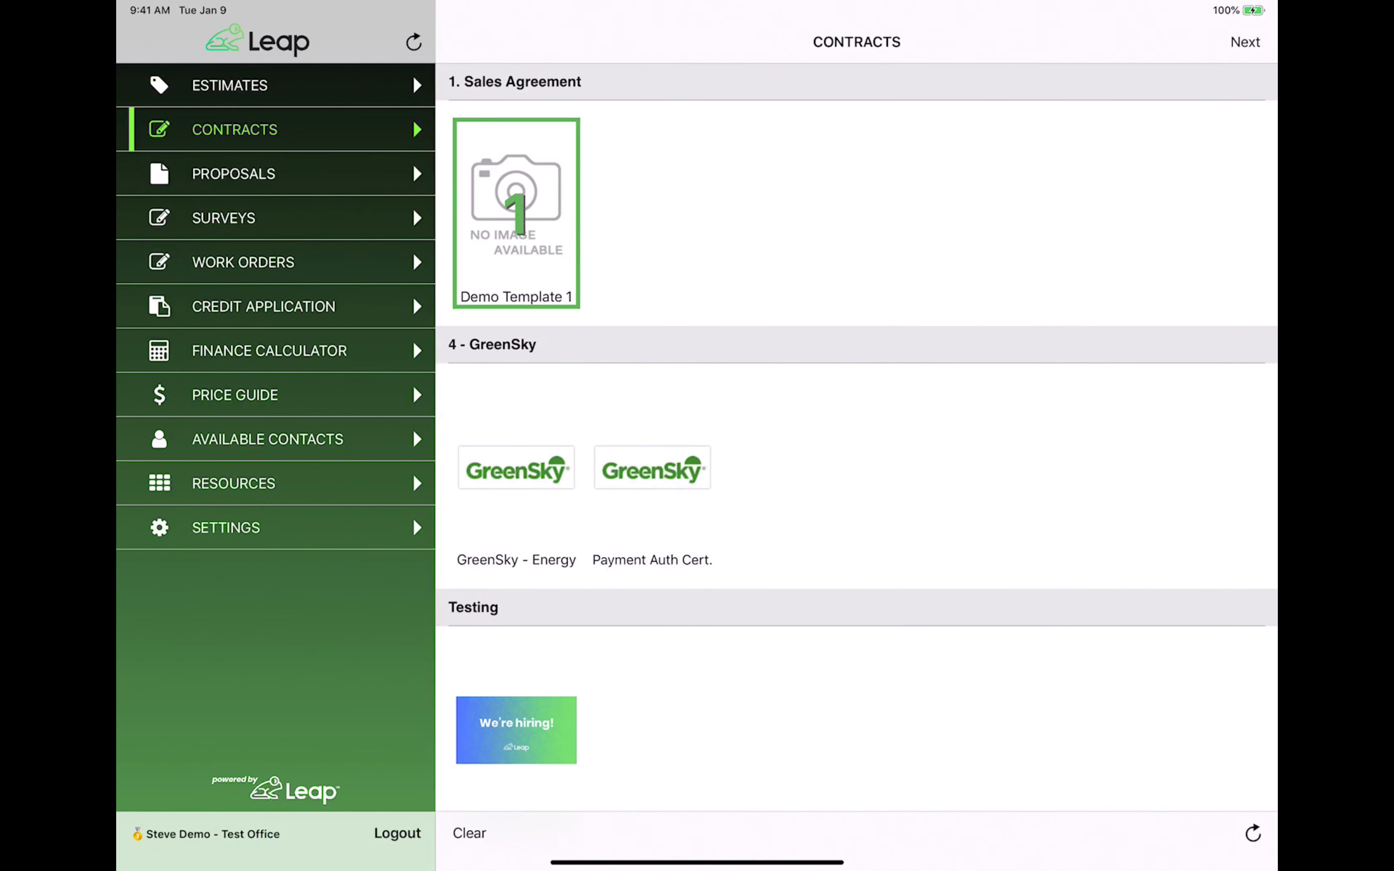
left_click(1245, 49)
Fill Locations INCLUDED/EXCLUDED and set Asphalt, Owens Corning Duration, Duration Color 2 shingles.
left_click(1222, 125)
type("Hikhiohio")
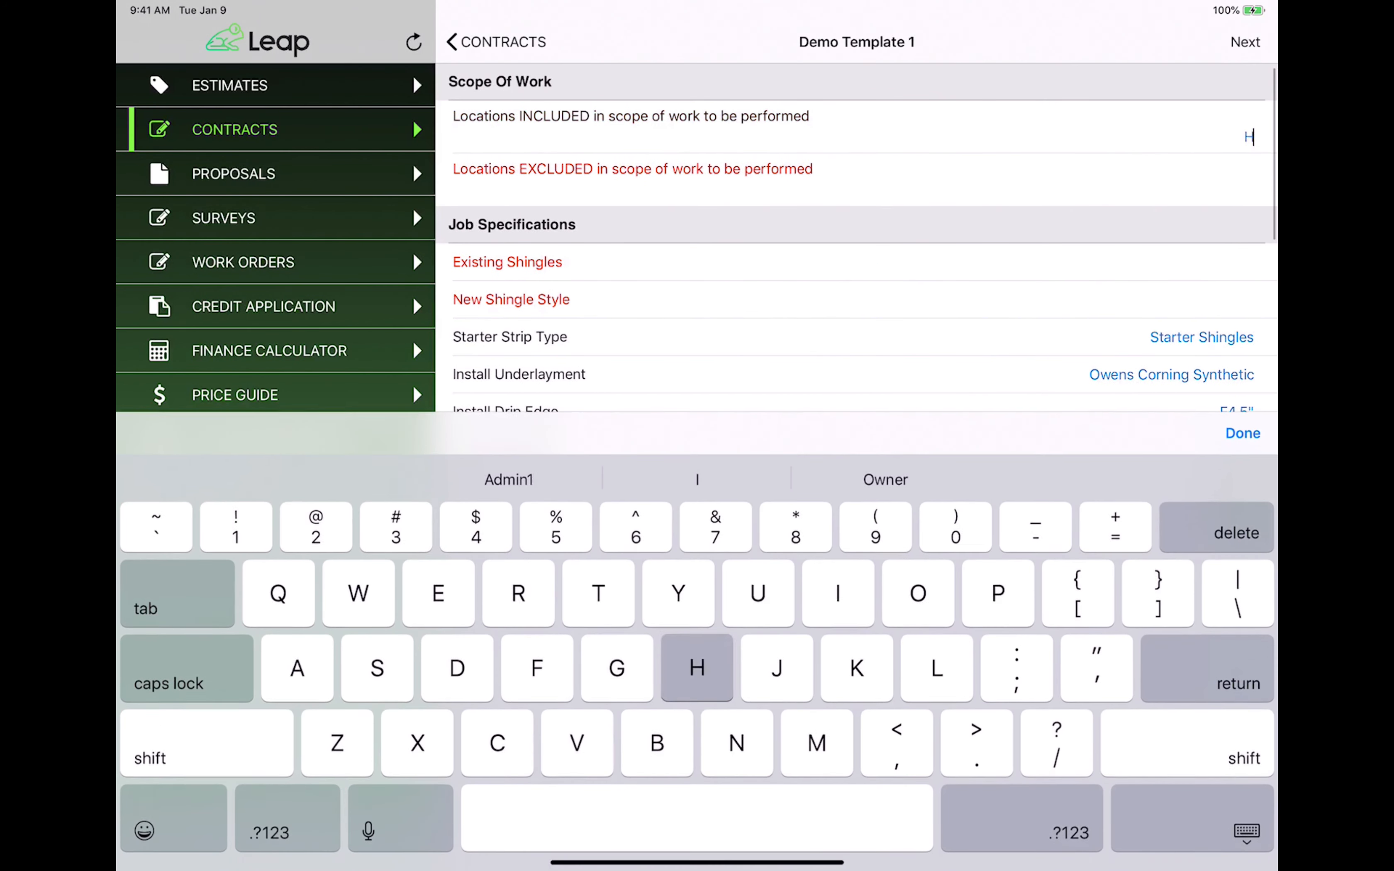
left_click(1158, 179)
type("Iihkkhiho")
left_click(1195, 255)
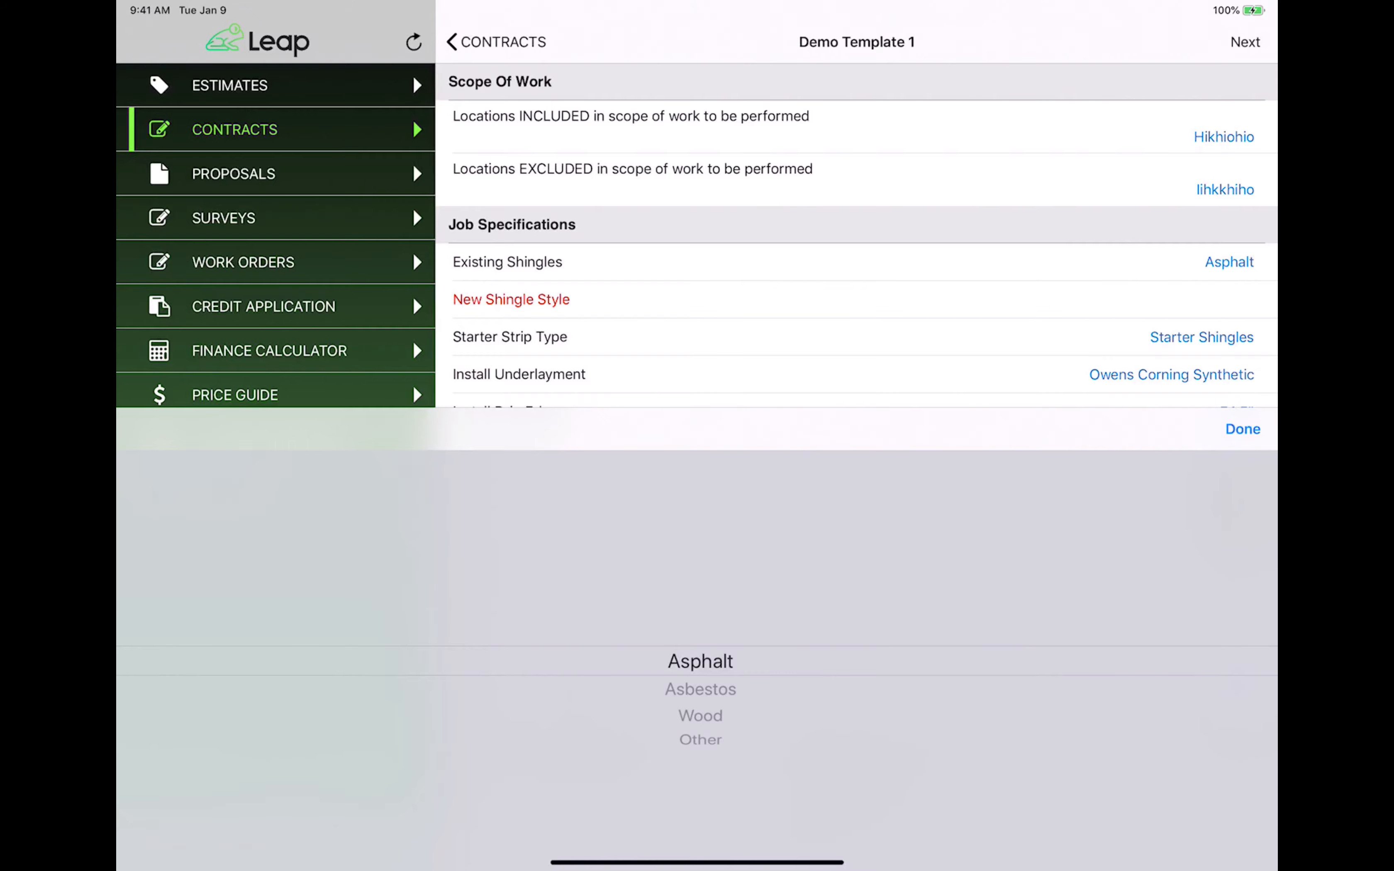
left_click(1226, 314)
left_click(1242, 339)
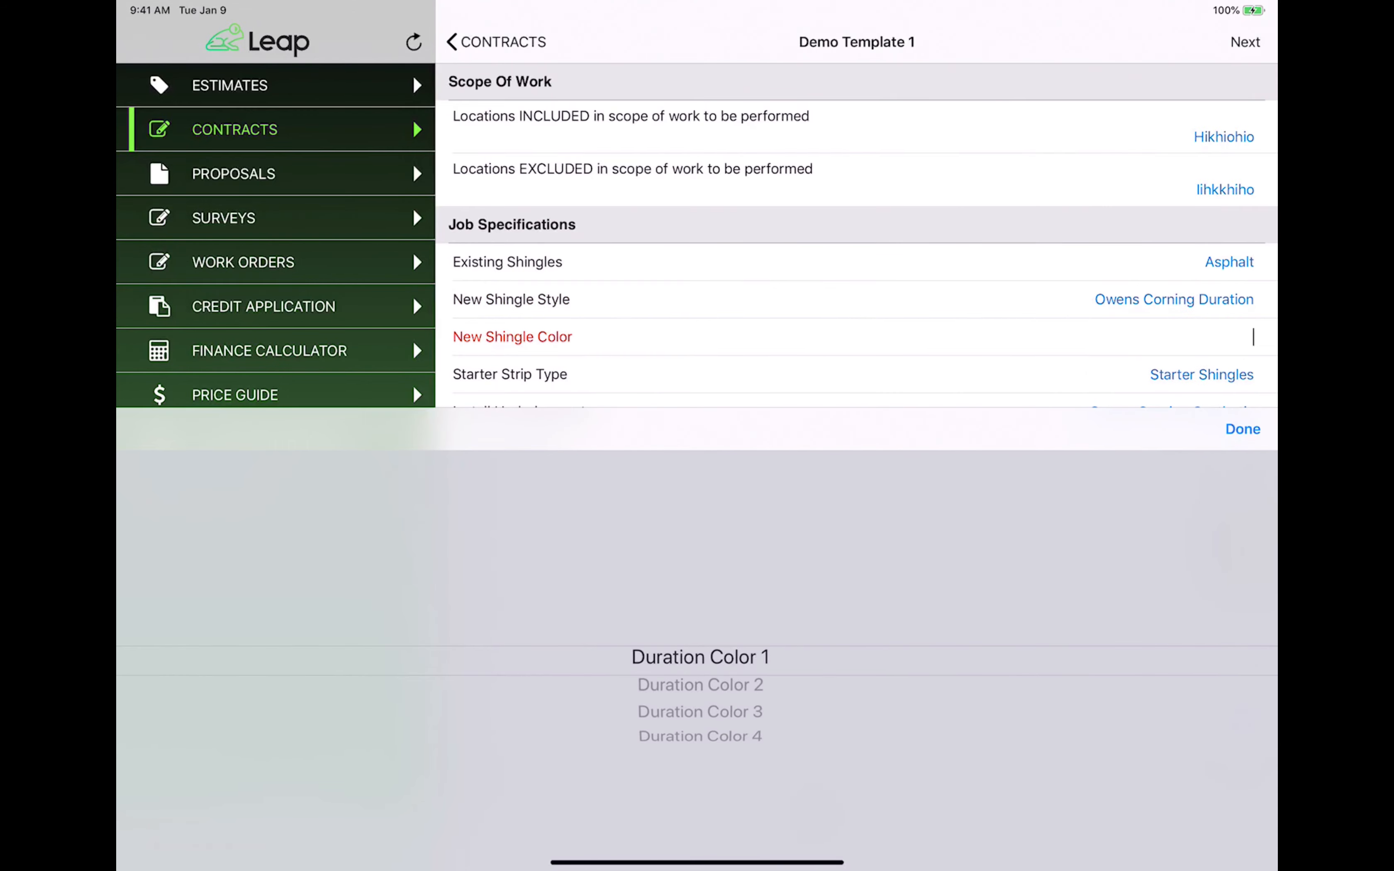
left_click(699, 684)
left_click(1242, 430)
scroll(1184, 474, "down", 10)
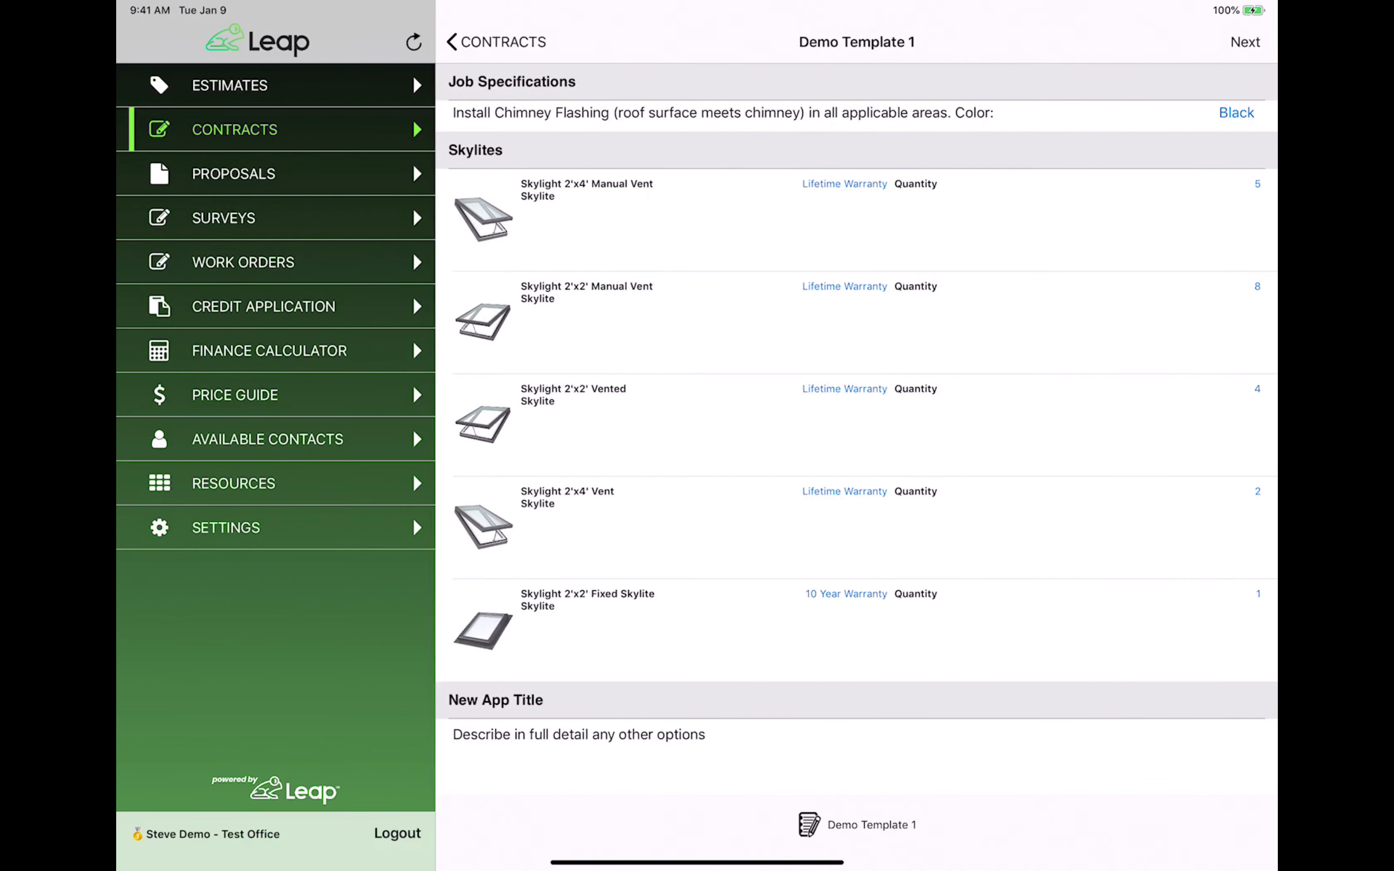
Type four lines of text into the other-options description.
left_click(691, 761)
type("Yugyugjygguk")
key("Return")
type("Kubjkhuugugi")
key("Return")
type("Iuhuigugigui")
key("Return")
type("Iuhuiguhi")
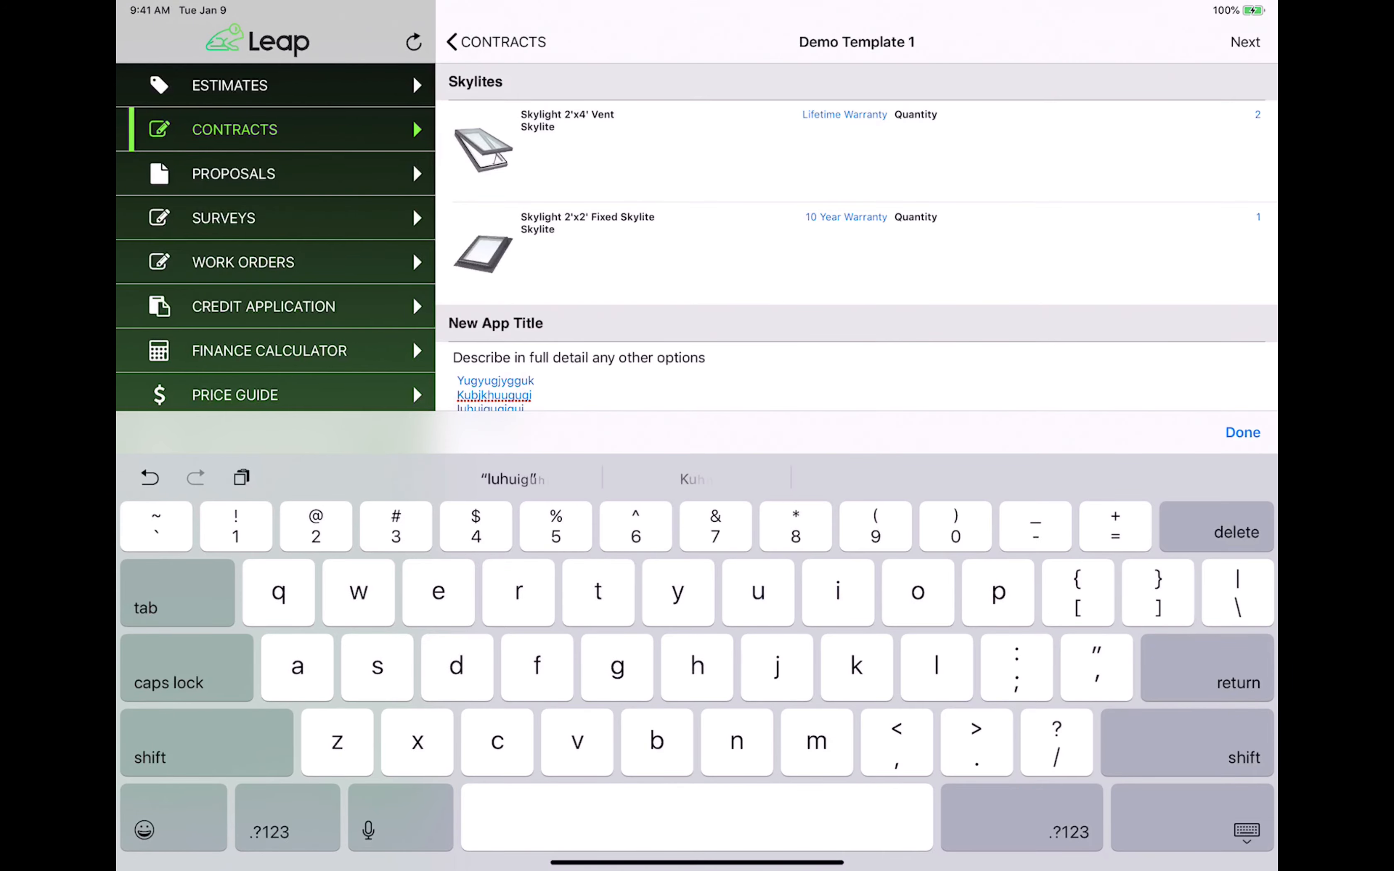
key("Return")
left_click(1242, 433)
Preview the contract and view page 2 showing the Additional Details notes.
left_click(1243, 46)
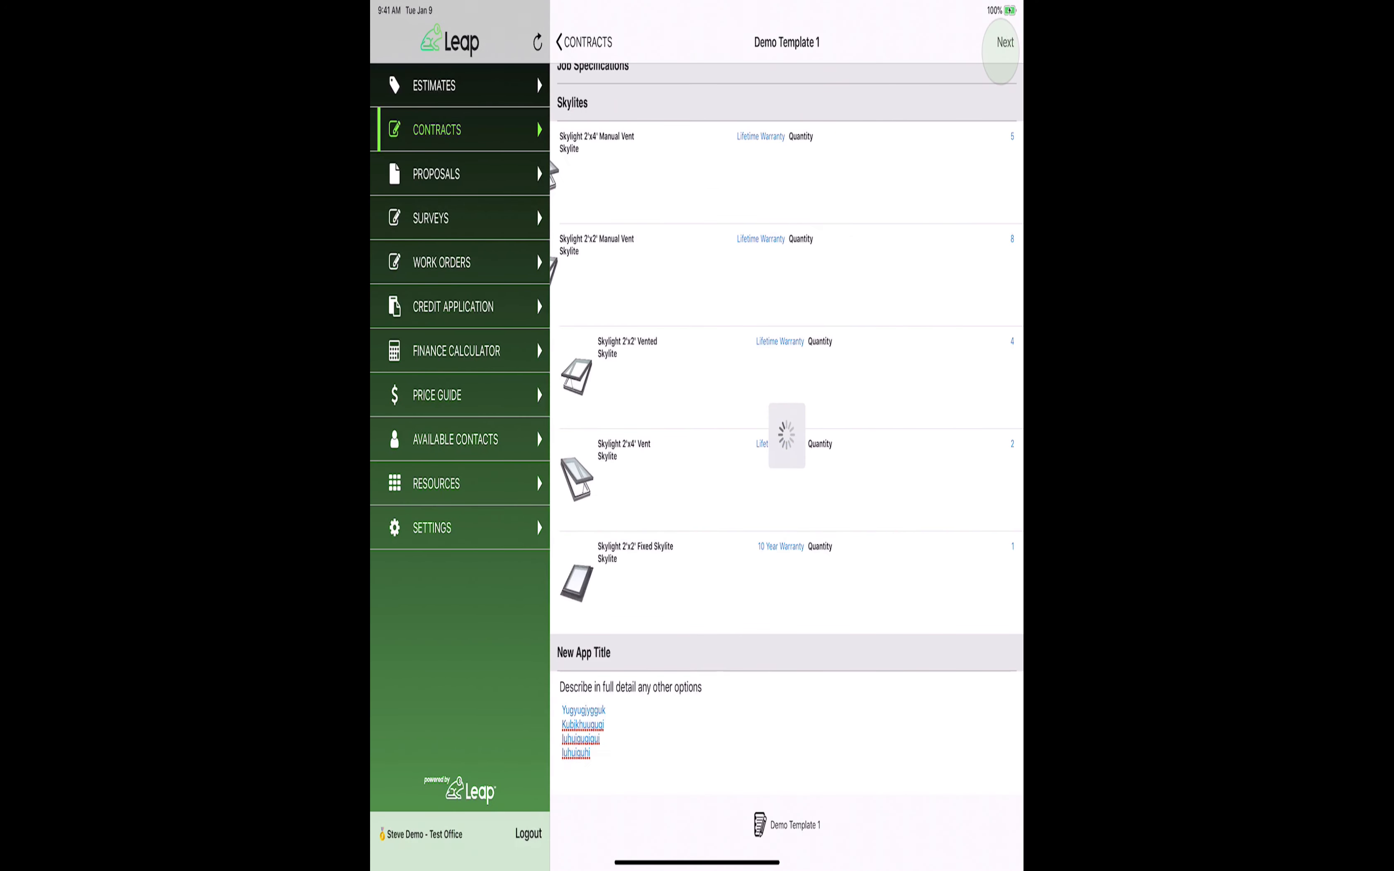
left_click_drag(829, 745, 541, 754)
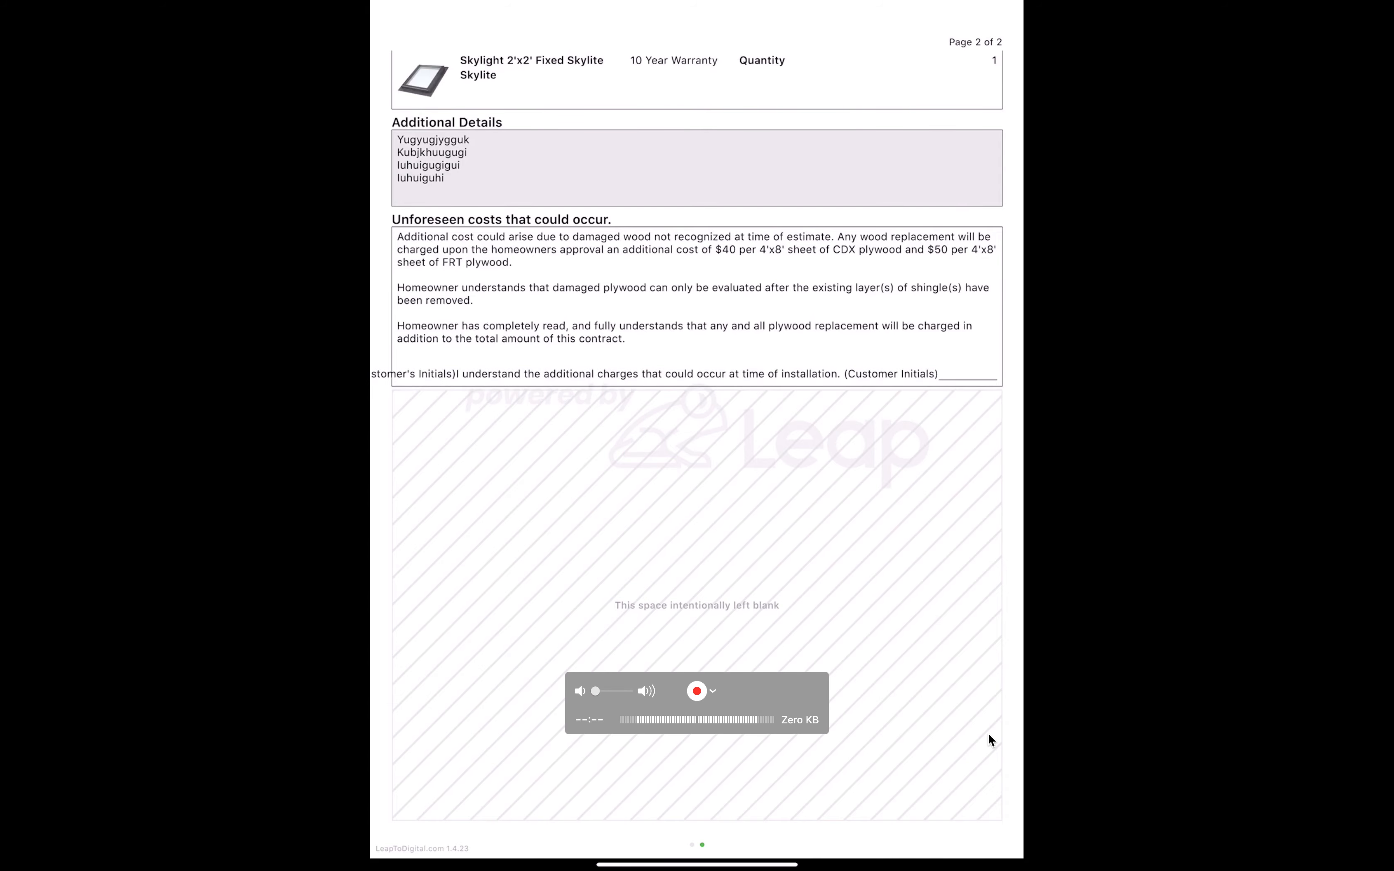
key("ctrl+Left")
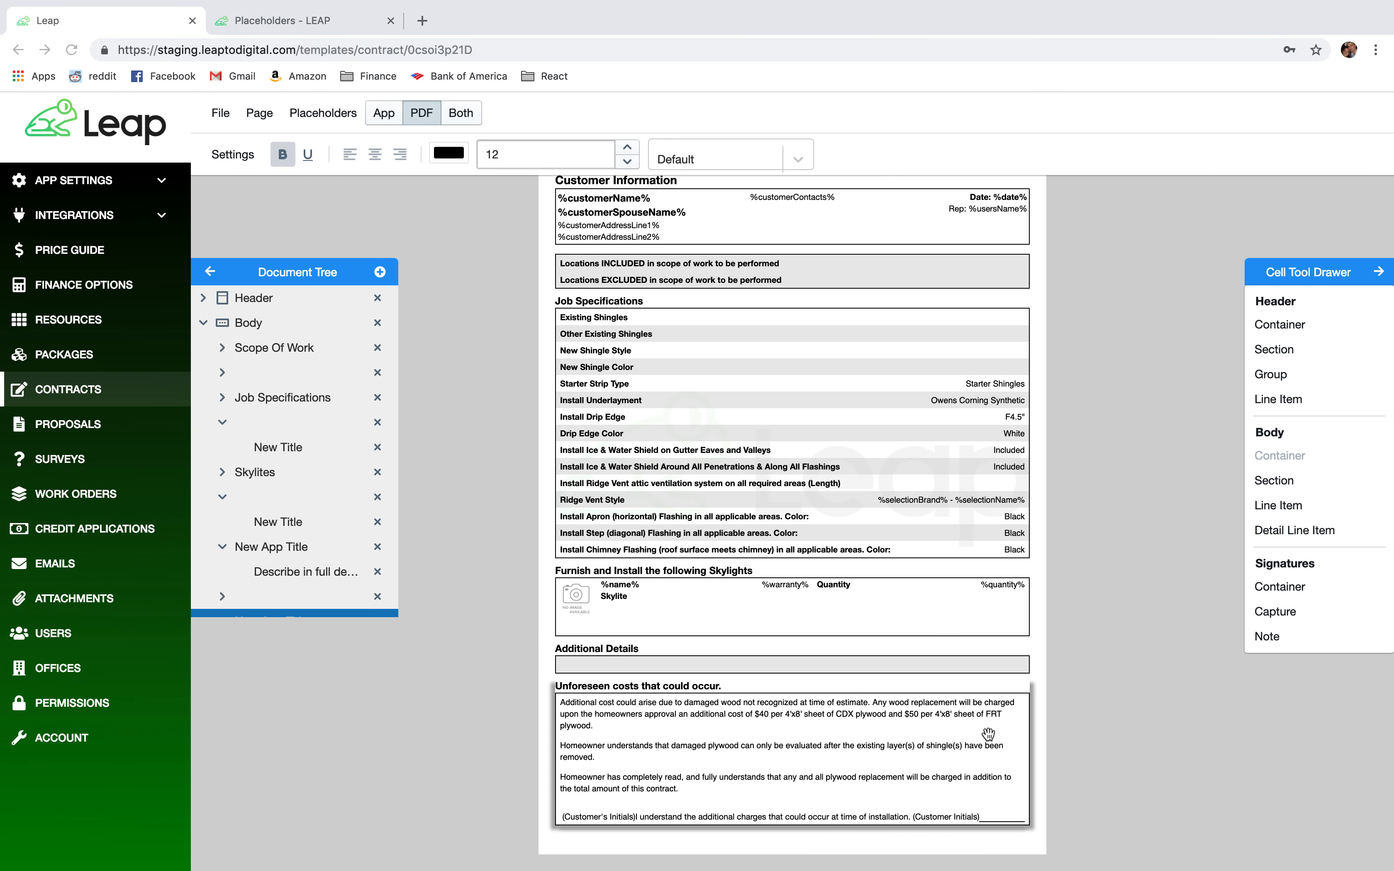
Set the Unforeseen costs text to font size 8 and save the template.
left_click(670, 821)
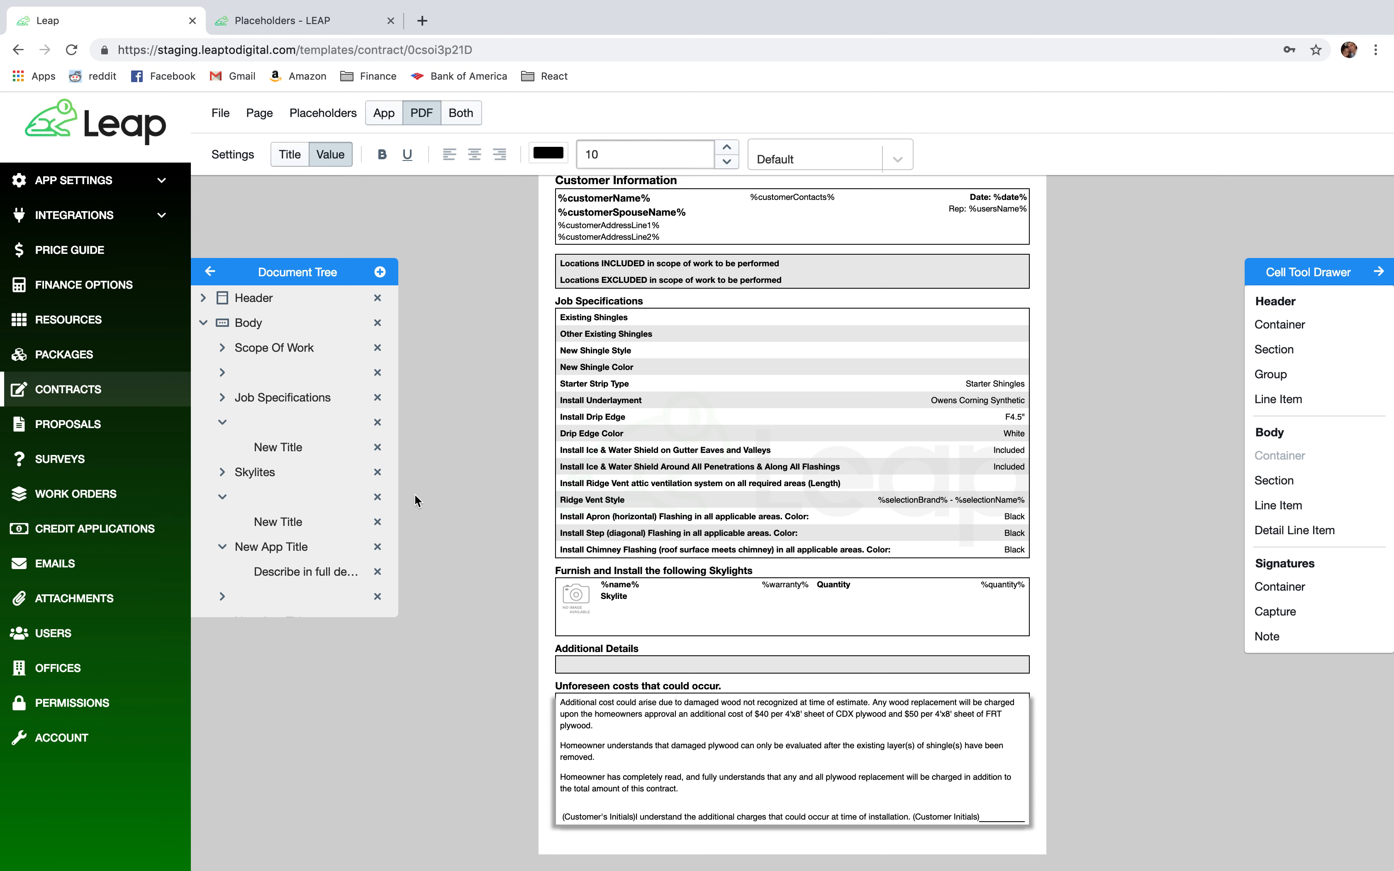
left_click(726, 161)
left_click(727, 162)
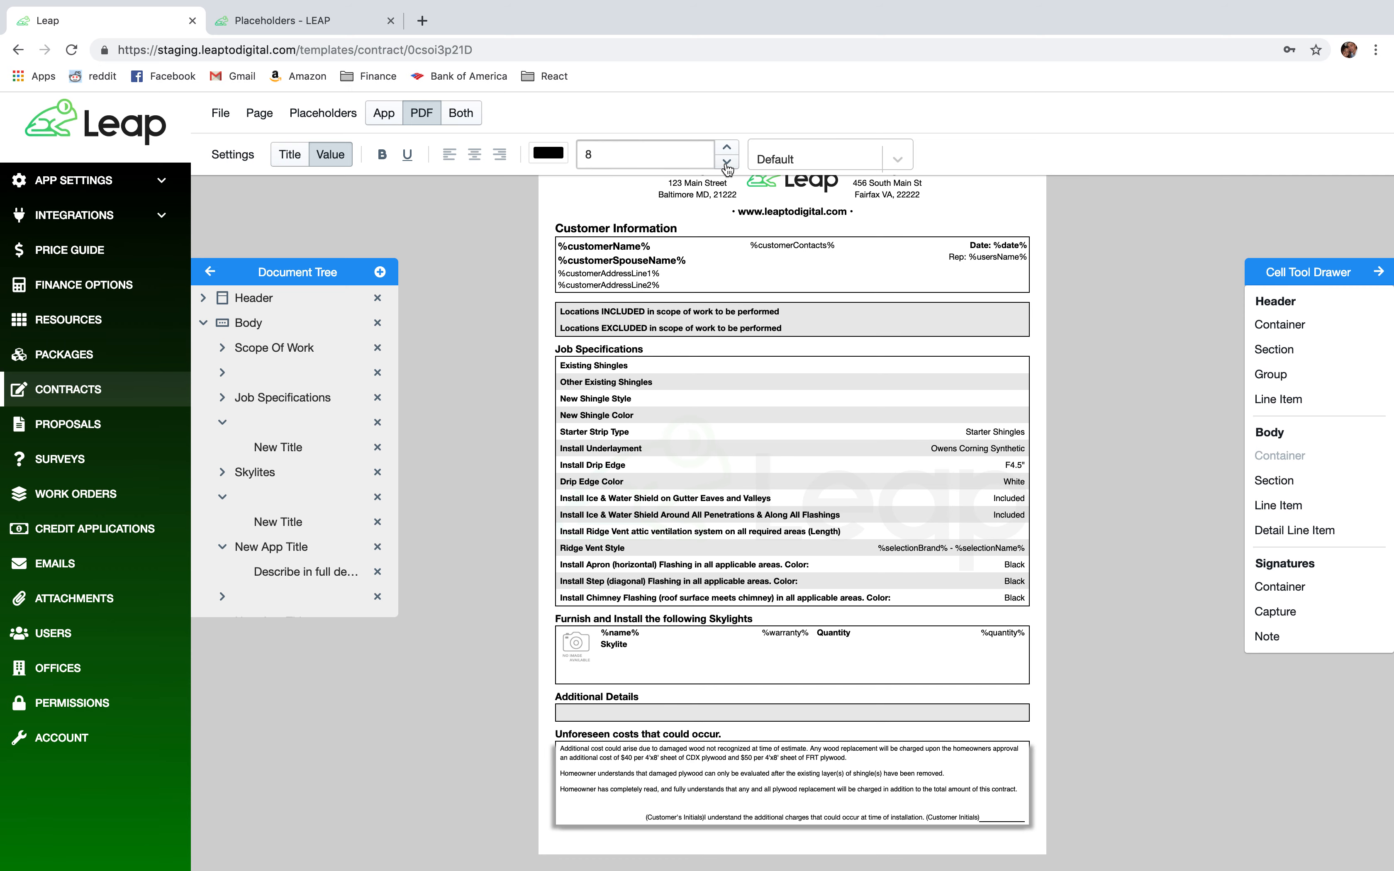
left_click(727, 162)
left_click(728, 148)
left_click(239, 125)
left_click(231, 146)
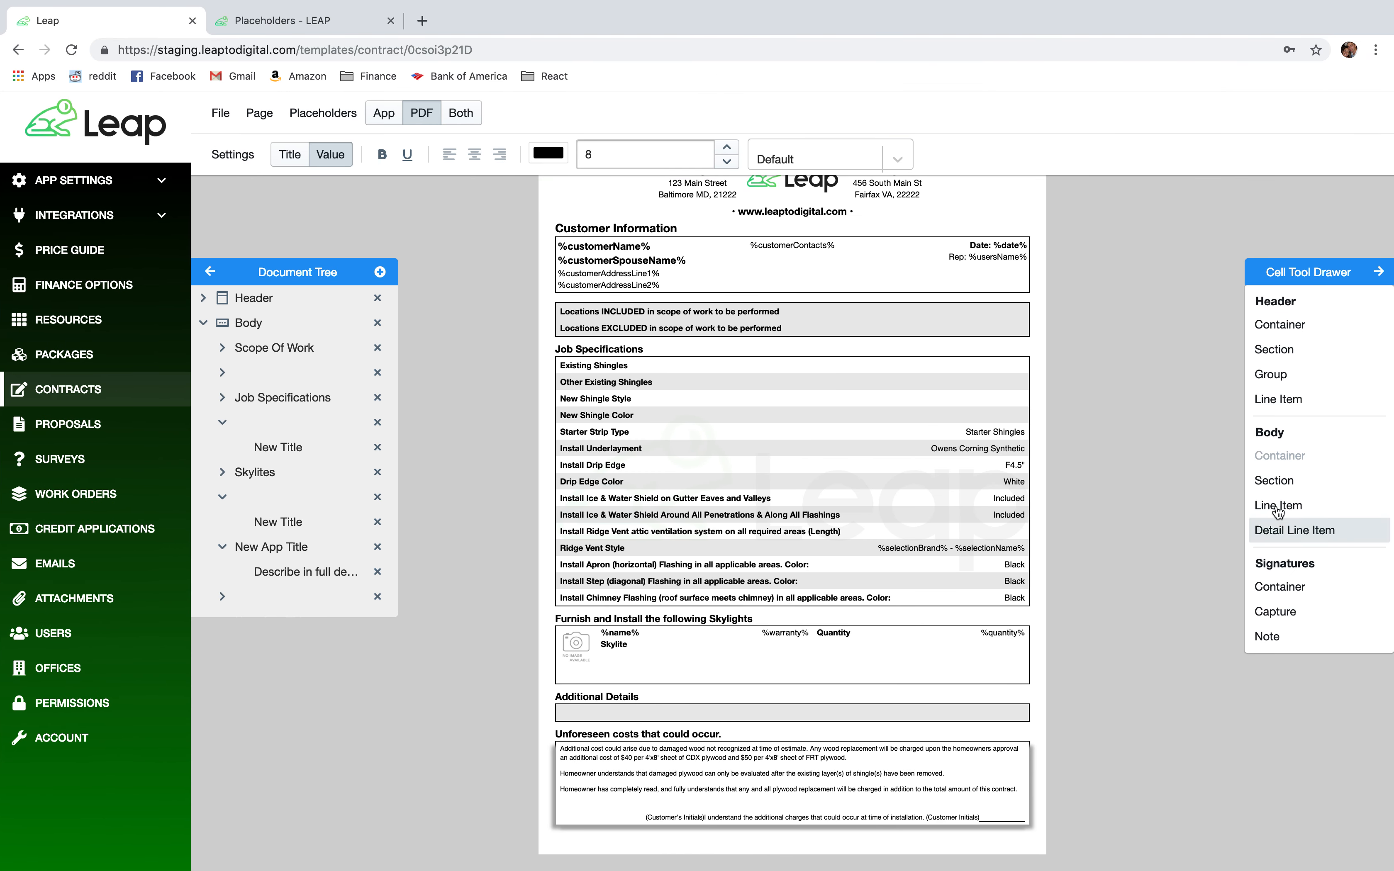
Drop a new Section below the Unforeseen costs box and collapse the tree rows.
left_click_drag(1306, 488, 723, 842)
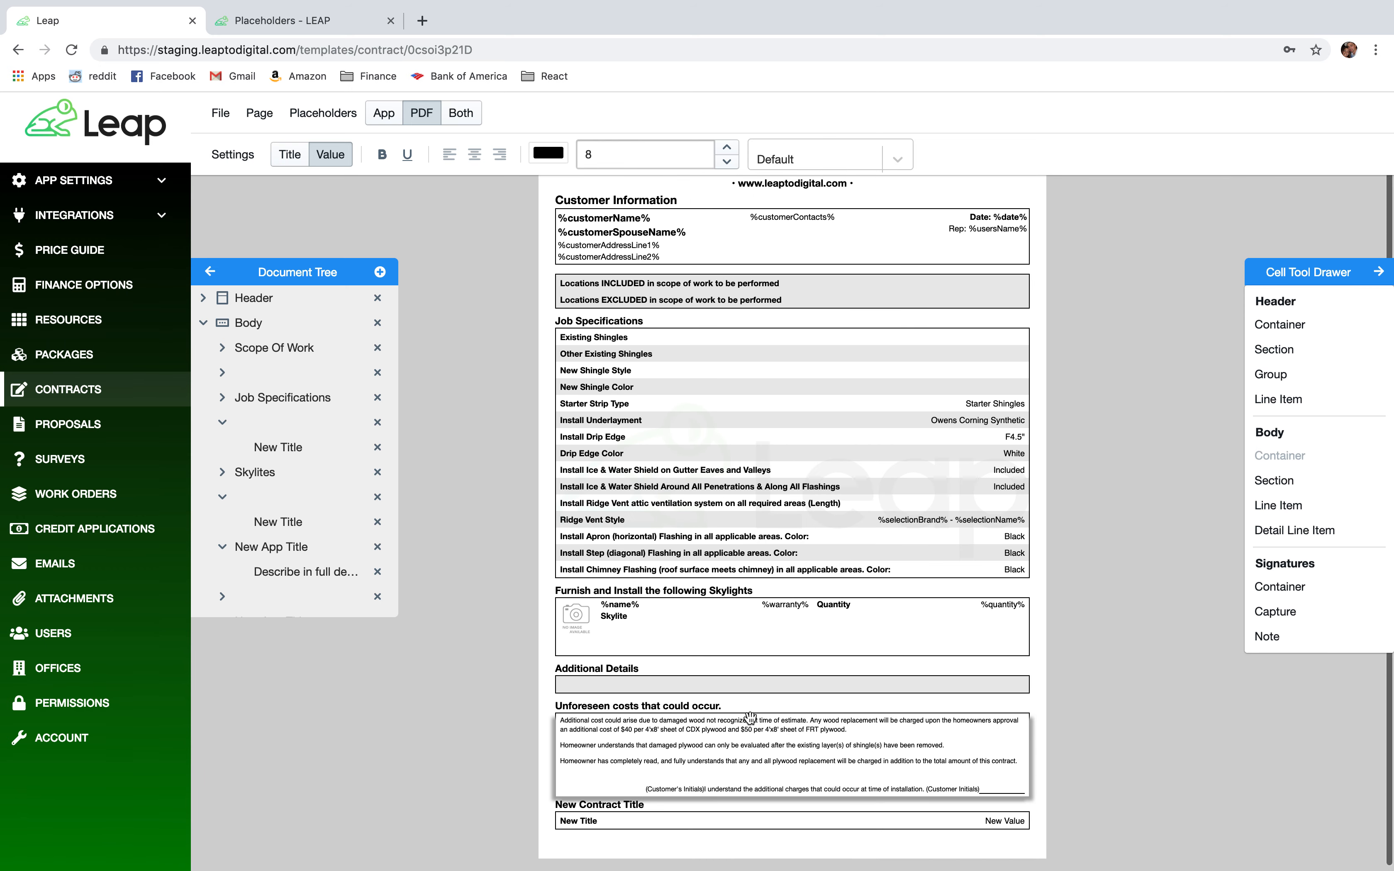
left_click(231, 499)
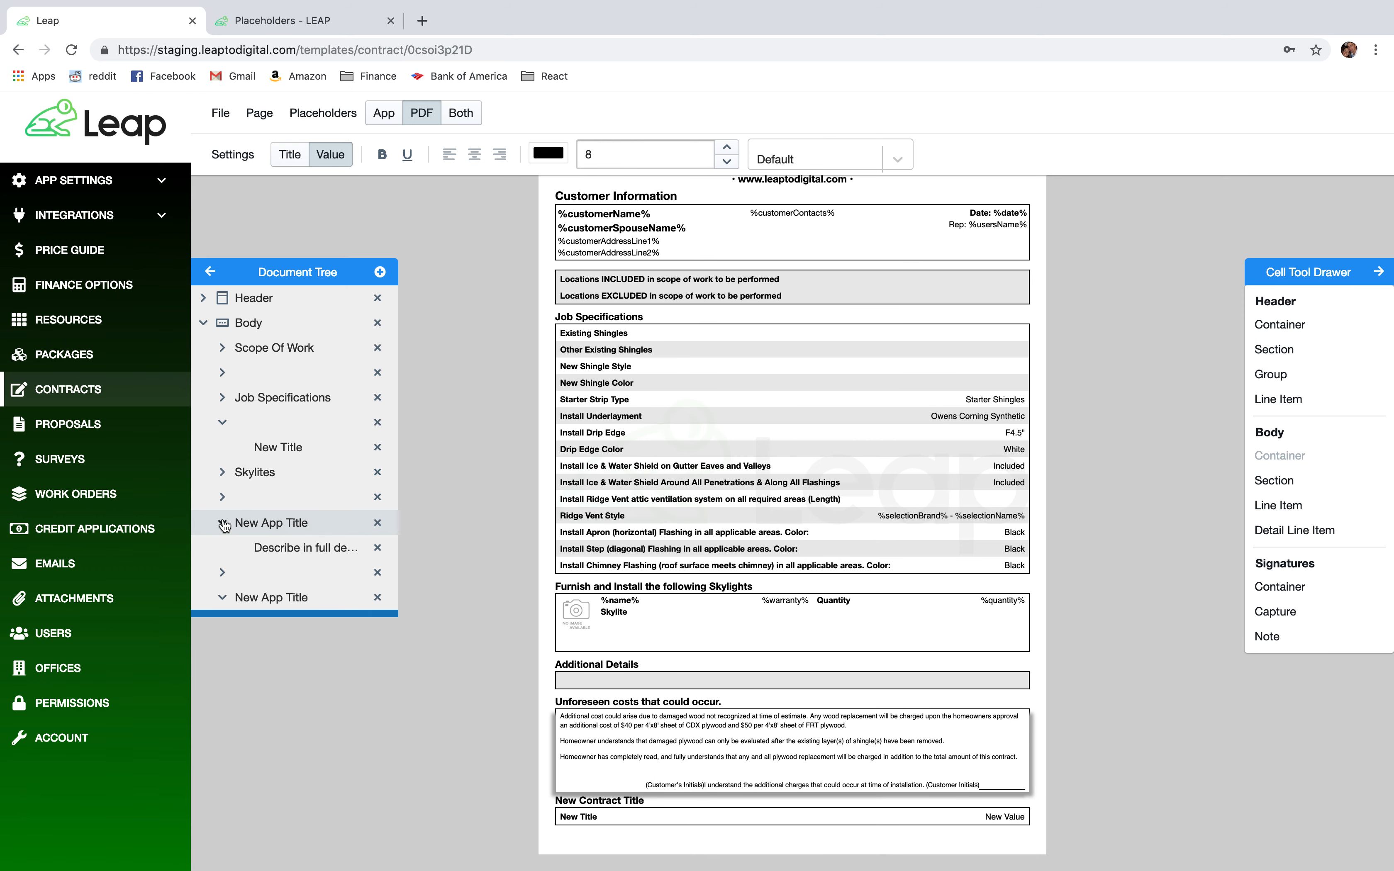
left_click(223, 522)
Copy the empty tree row and paste it above the last New App Title row.
right_click(245, 552)
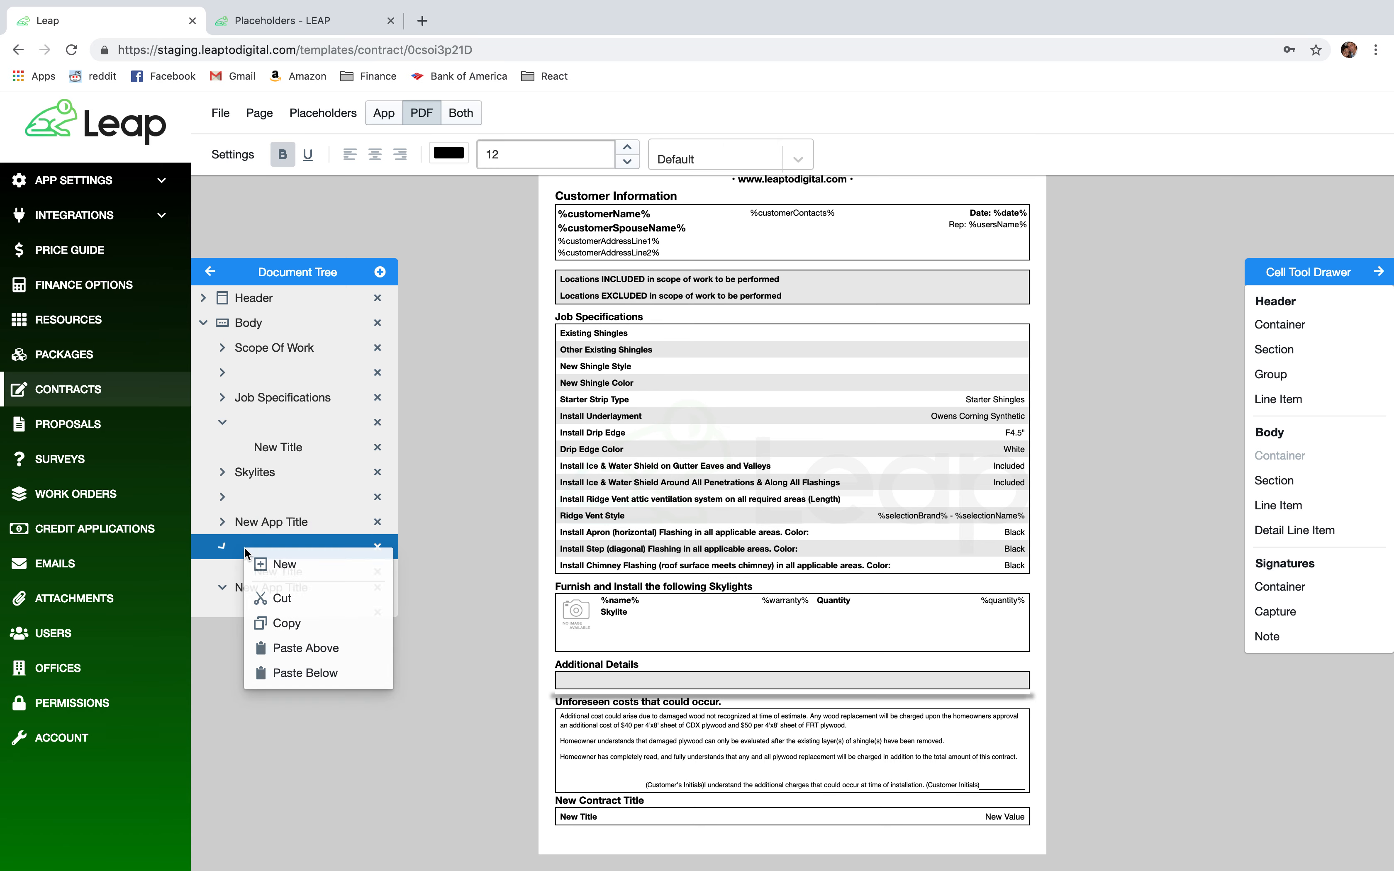
left_click(284, 622)
scroll(291, 507, "down", 2)
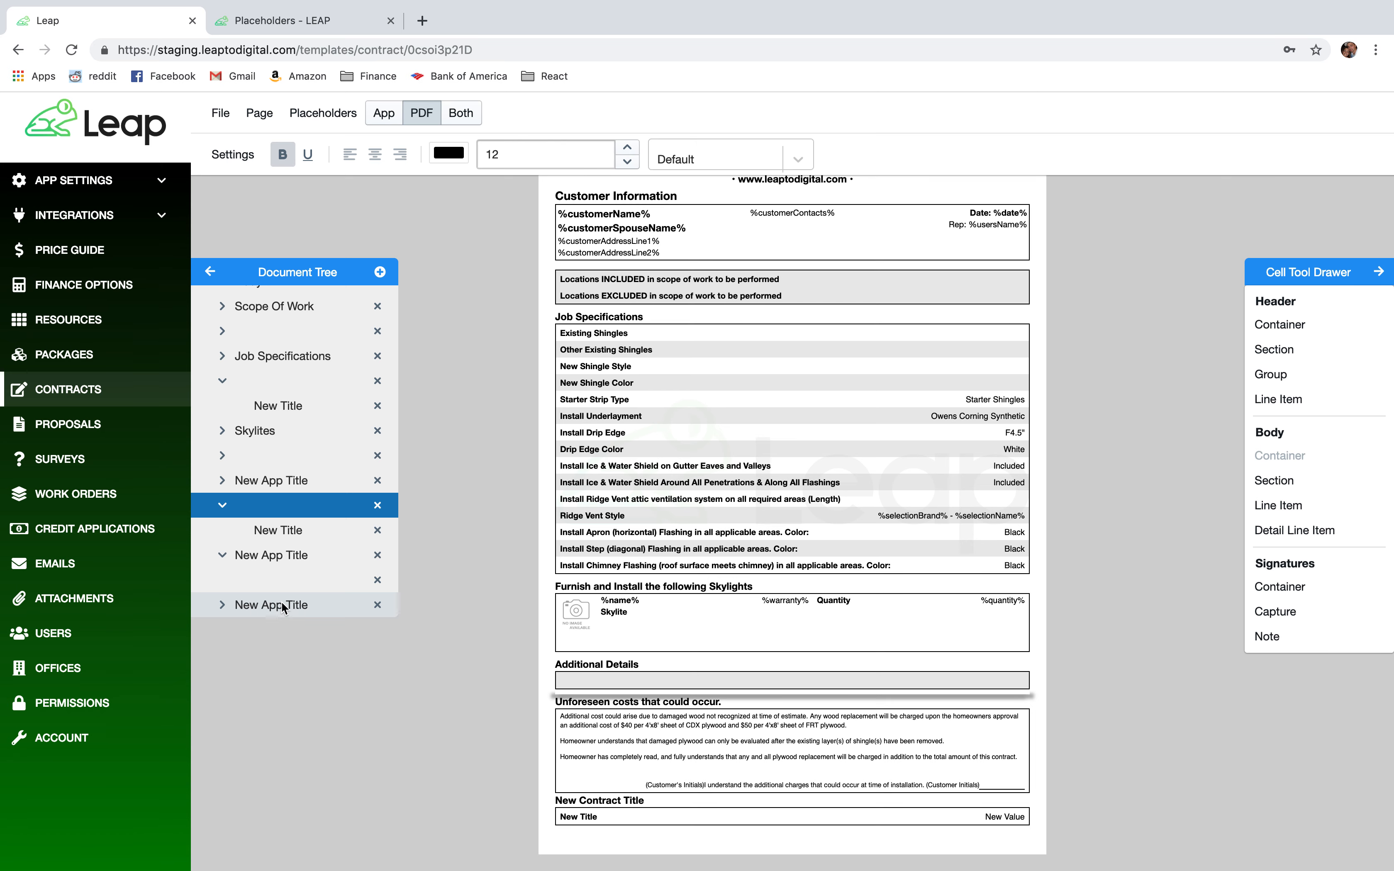
left_click(285, 579)
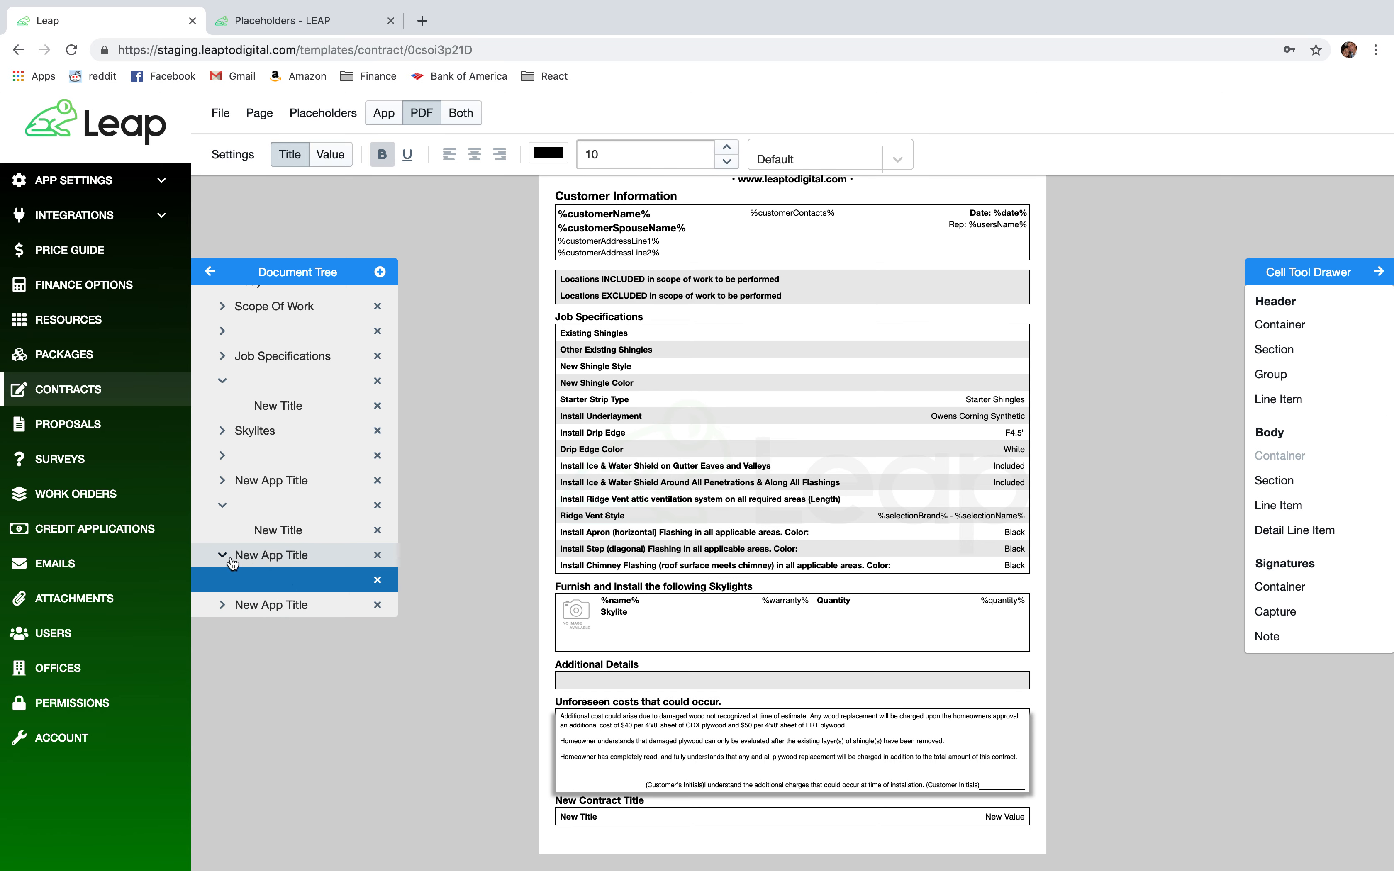
left_click(307, 604)
right_click(306, 604)
left_click(357, 705)
Rename the new section's heading to 'Roof Sketch'.
scroll(576, 703, "down", 1)
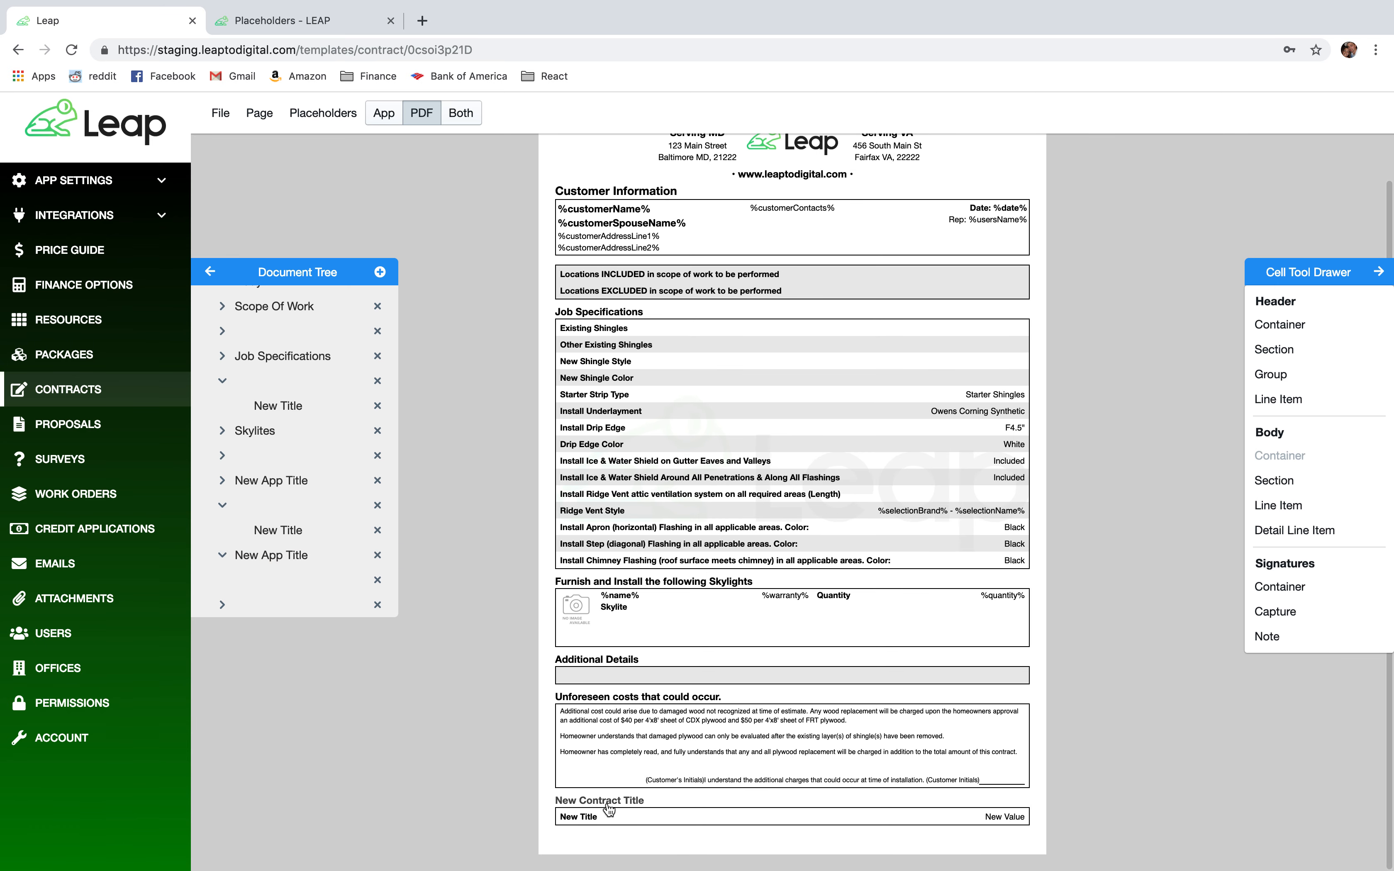
left_click(635, 806)
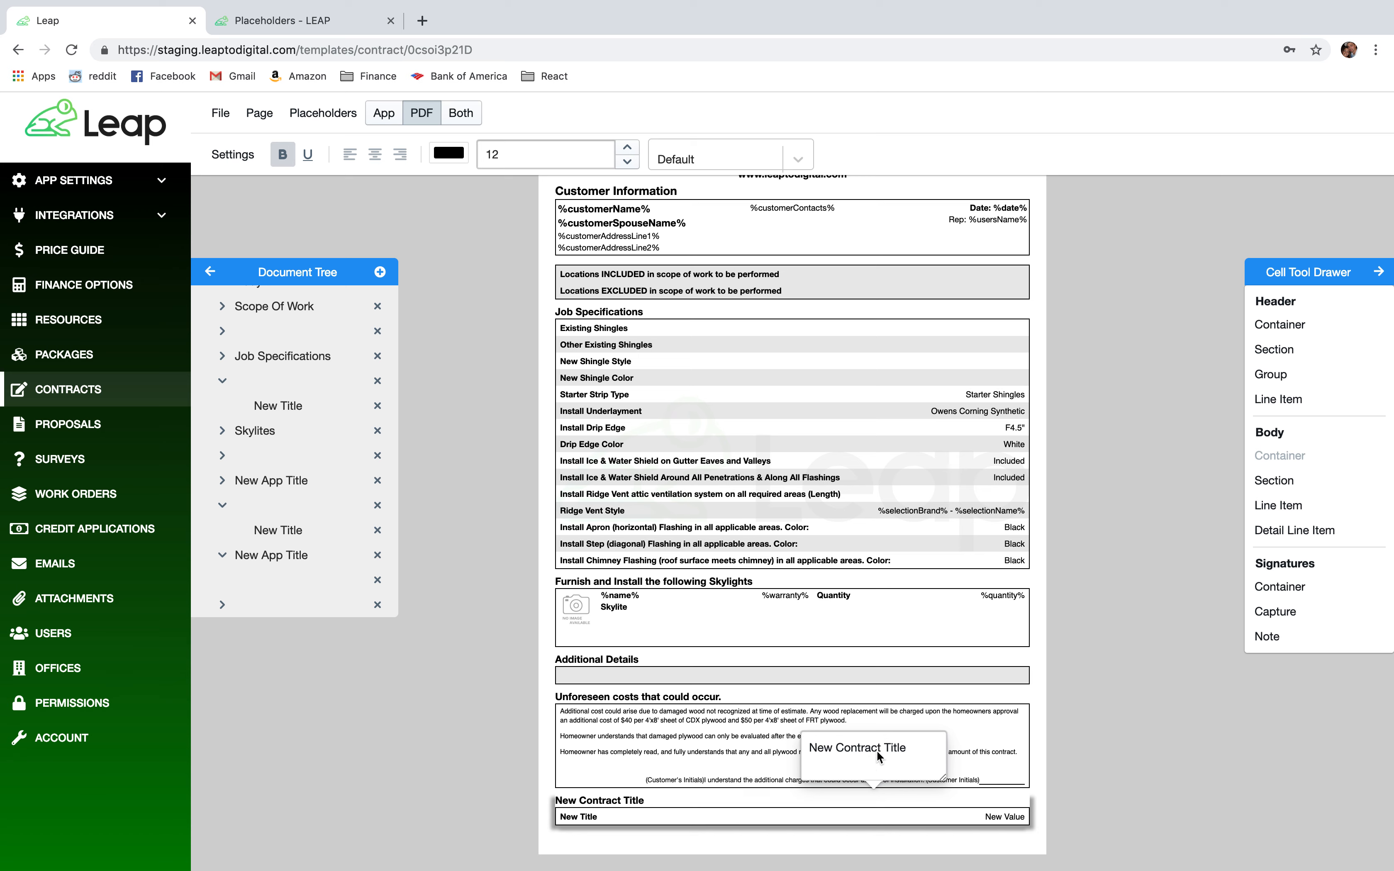
left_click_drag(907, 748, 806, 749)
type("Roof Sketch")
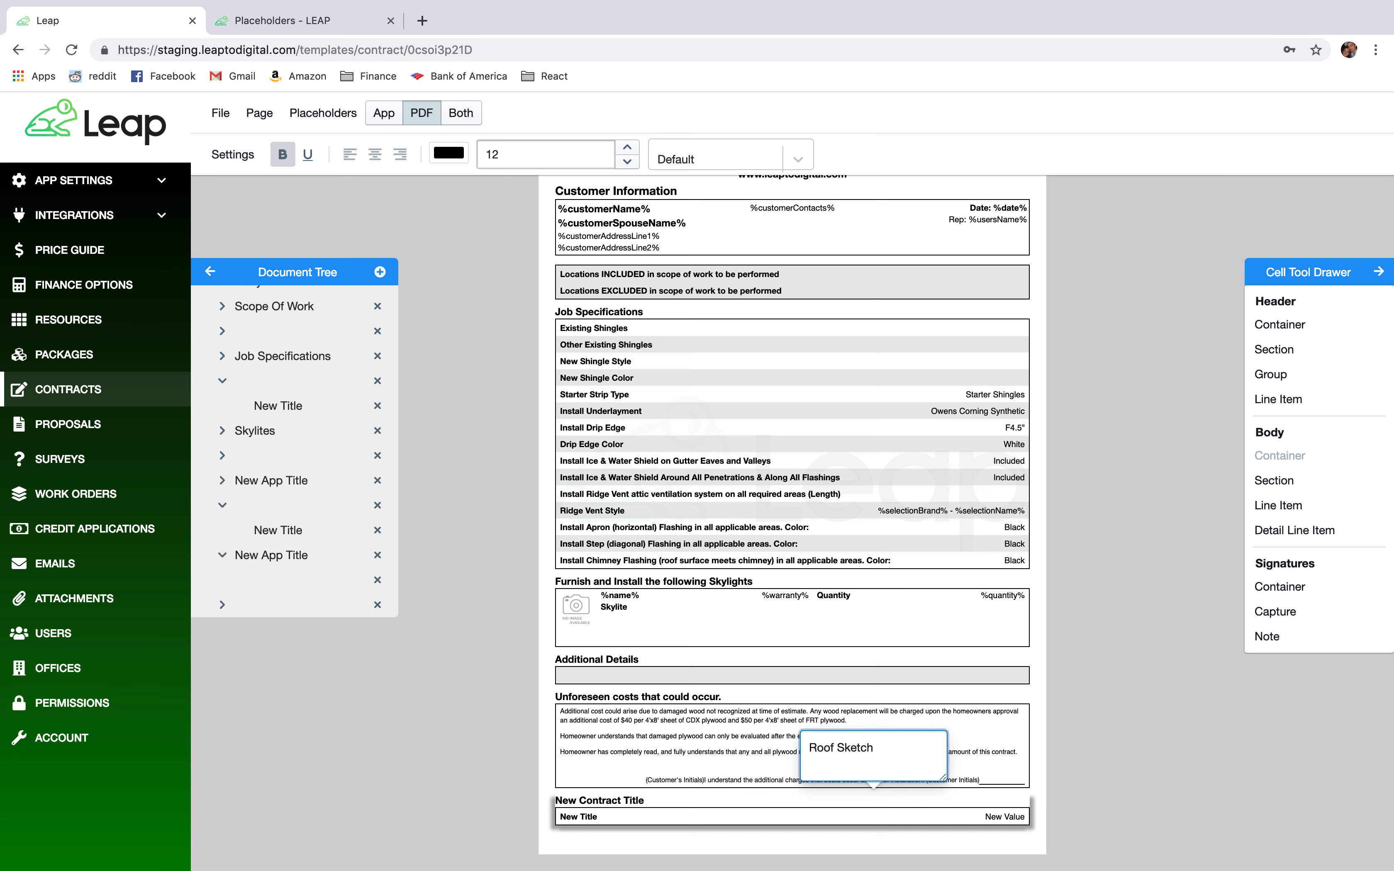
left_click(1088, 745)
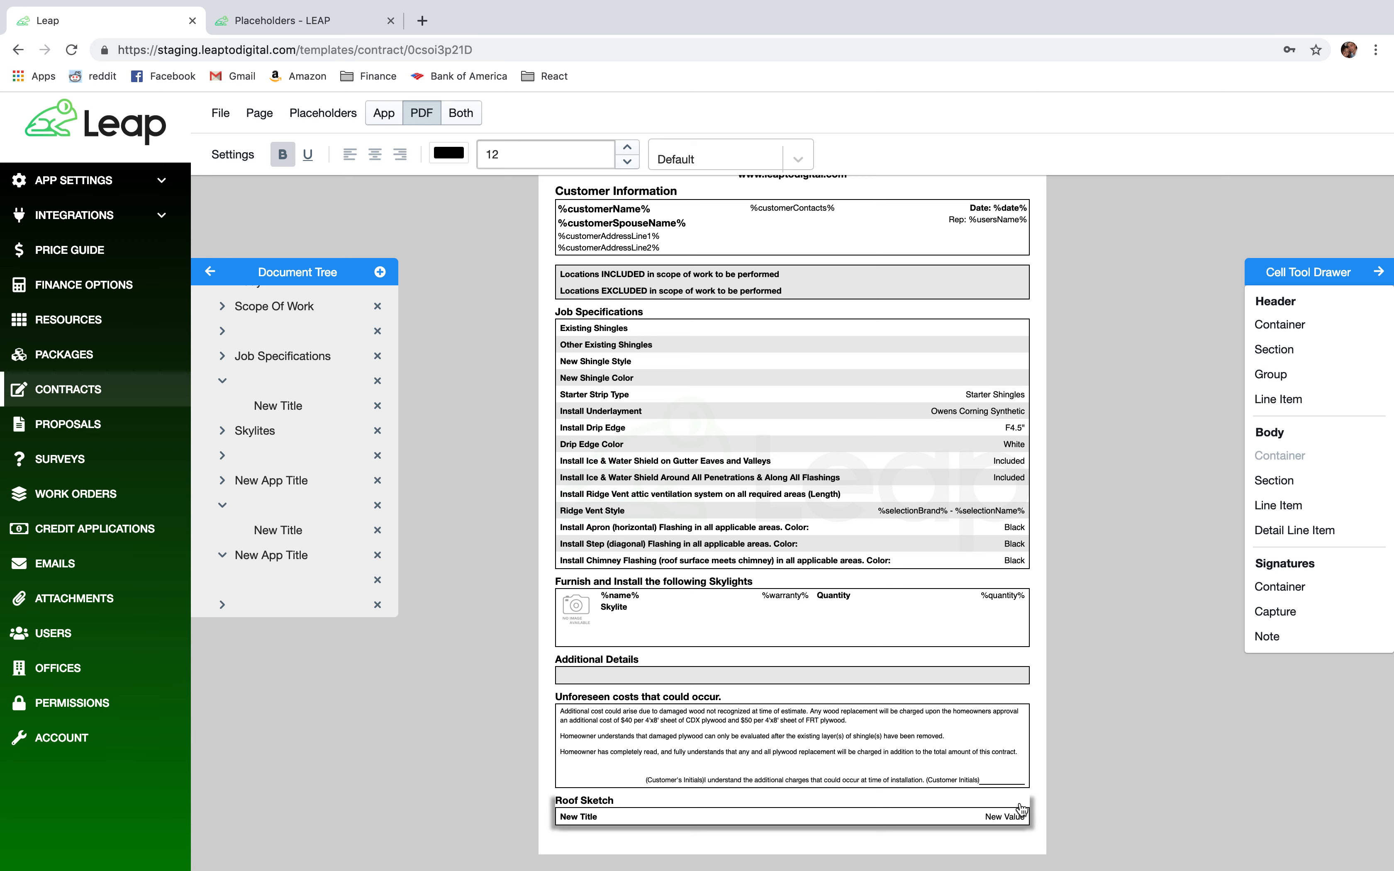
Clear the row's New Value placeholder and title the line 'Sketch'.
left_click(1002, 828)
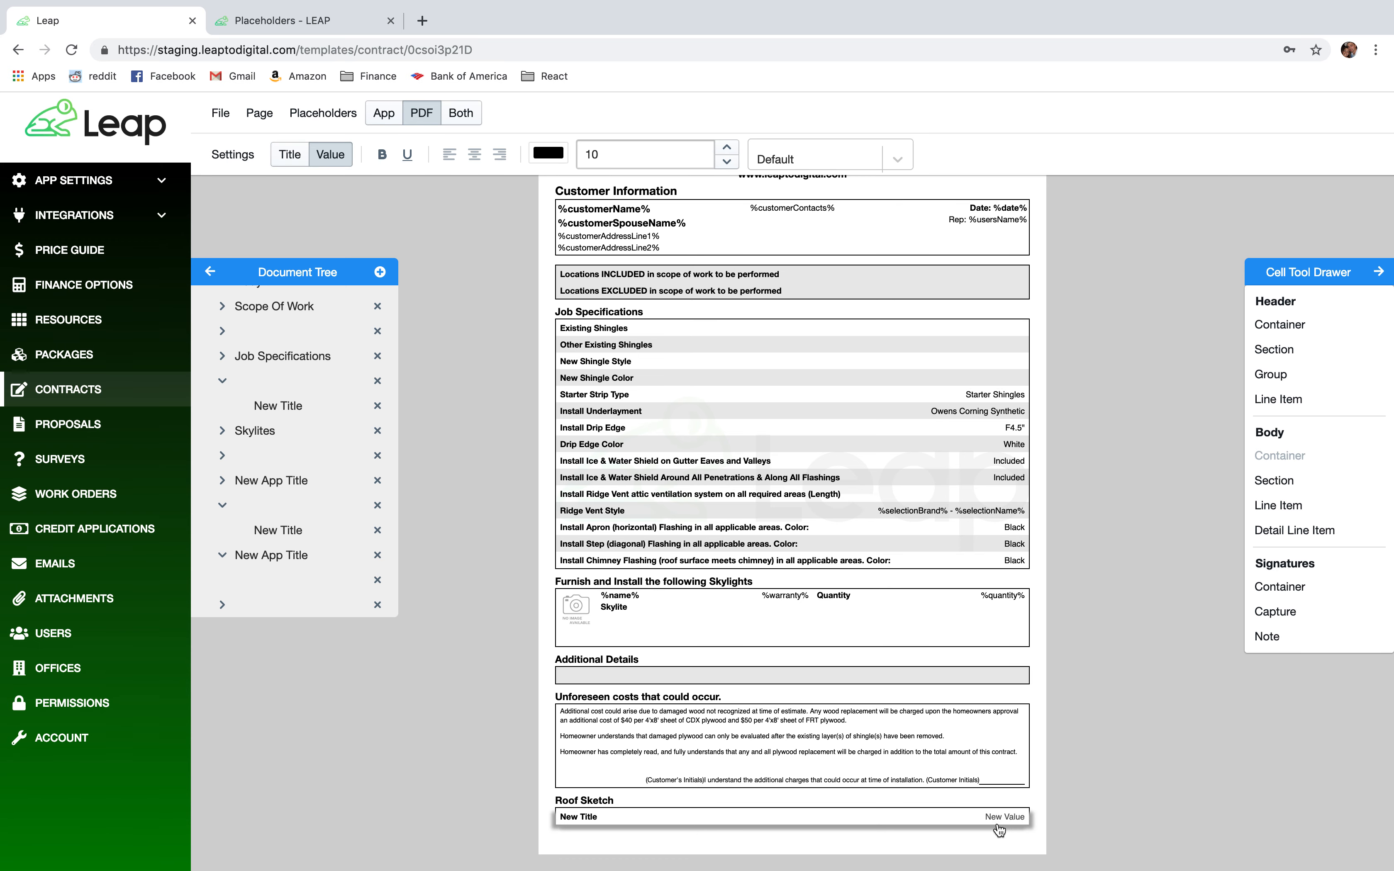
left_click(1002, 826)
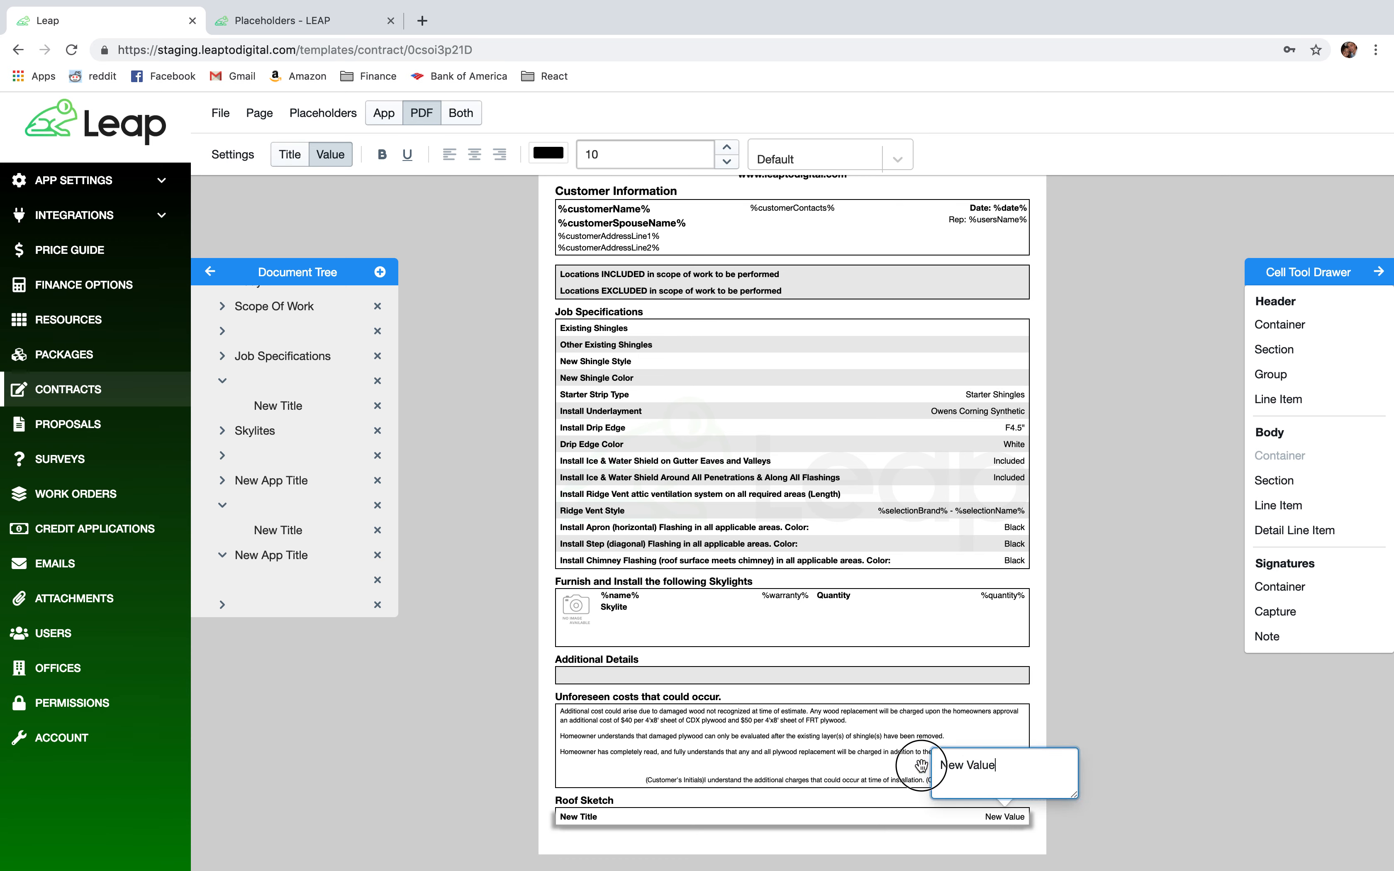
triple_click(945, 775)
key("BackSpace")
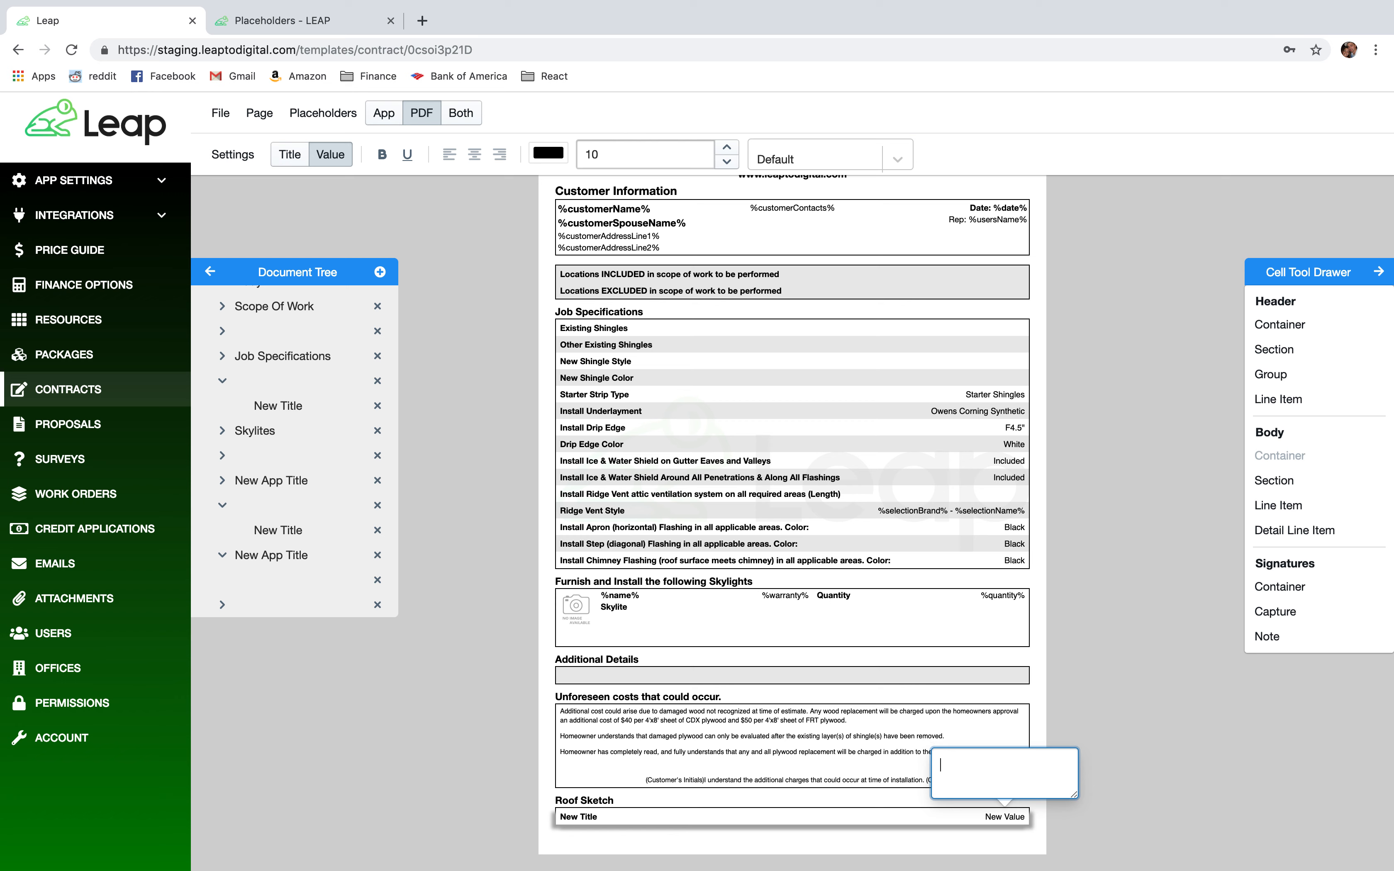
left_click(592, 818)
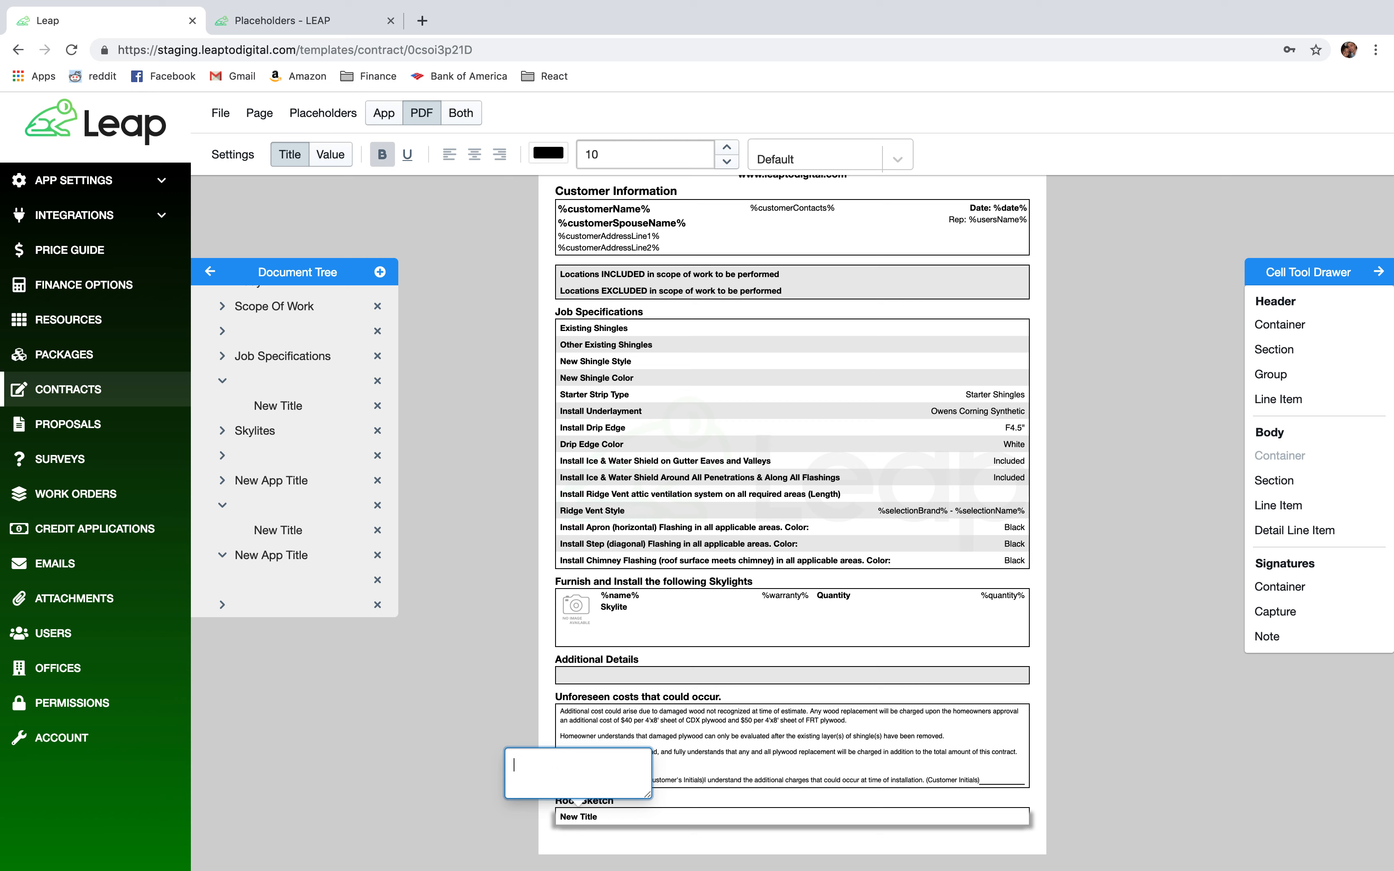
left_click(433, 740)
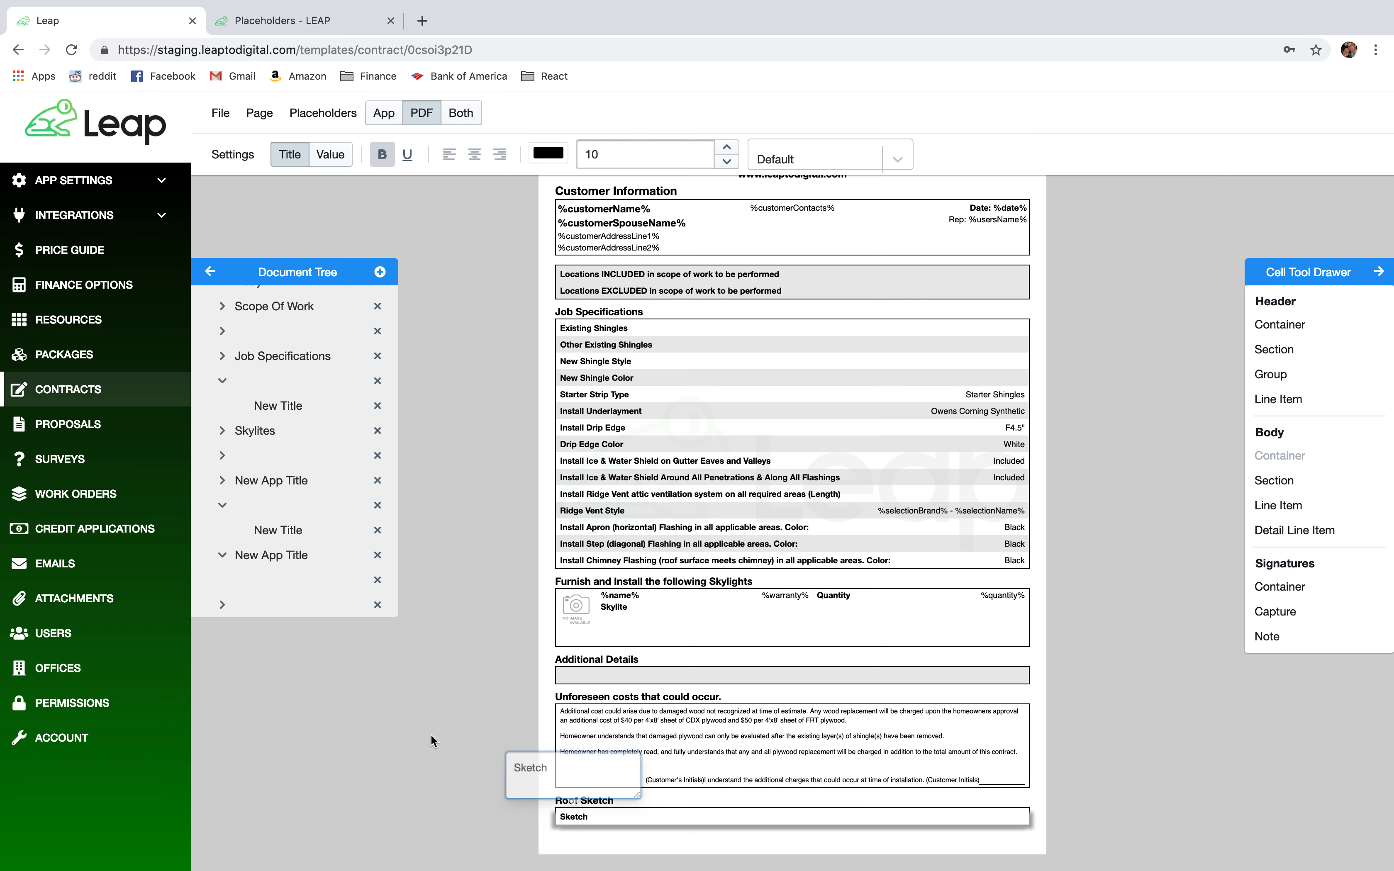
Convert the Sketch line into a Sketch-type cell.
left_click(232, 154)
mouse_move(320, 222)
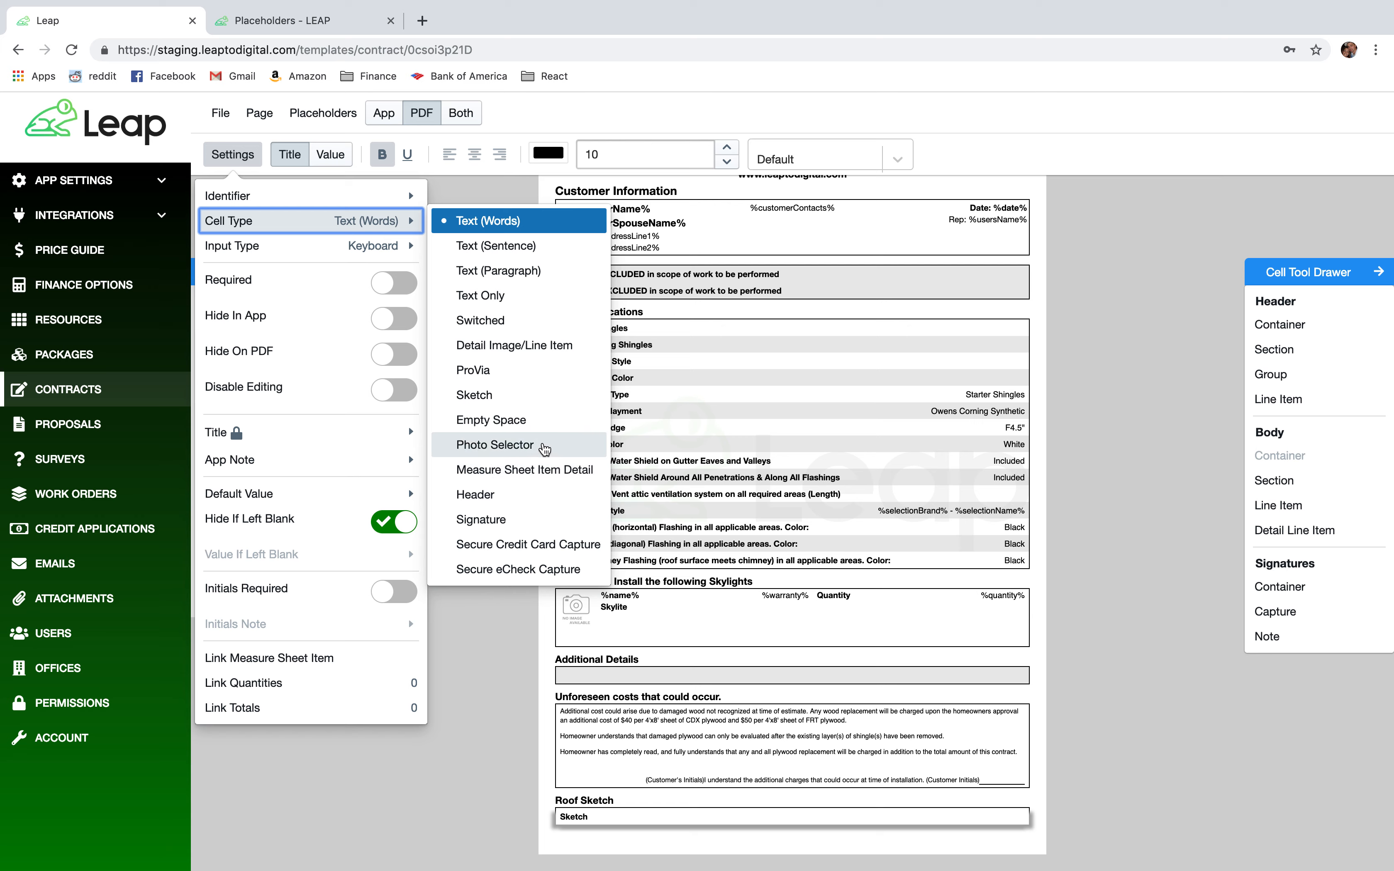
mouse_move(358, 209)
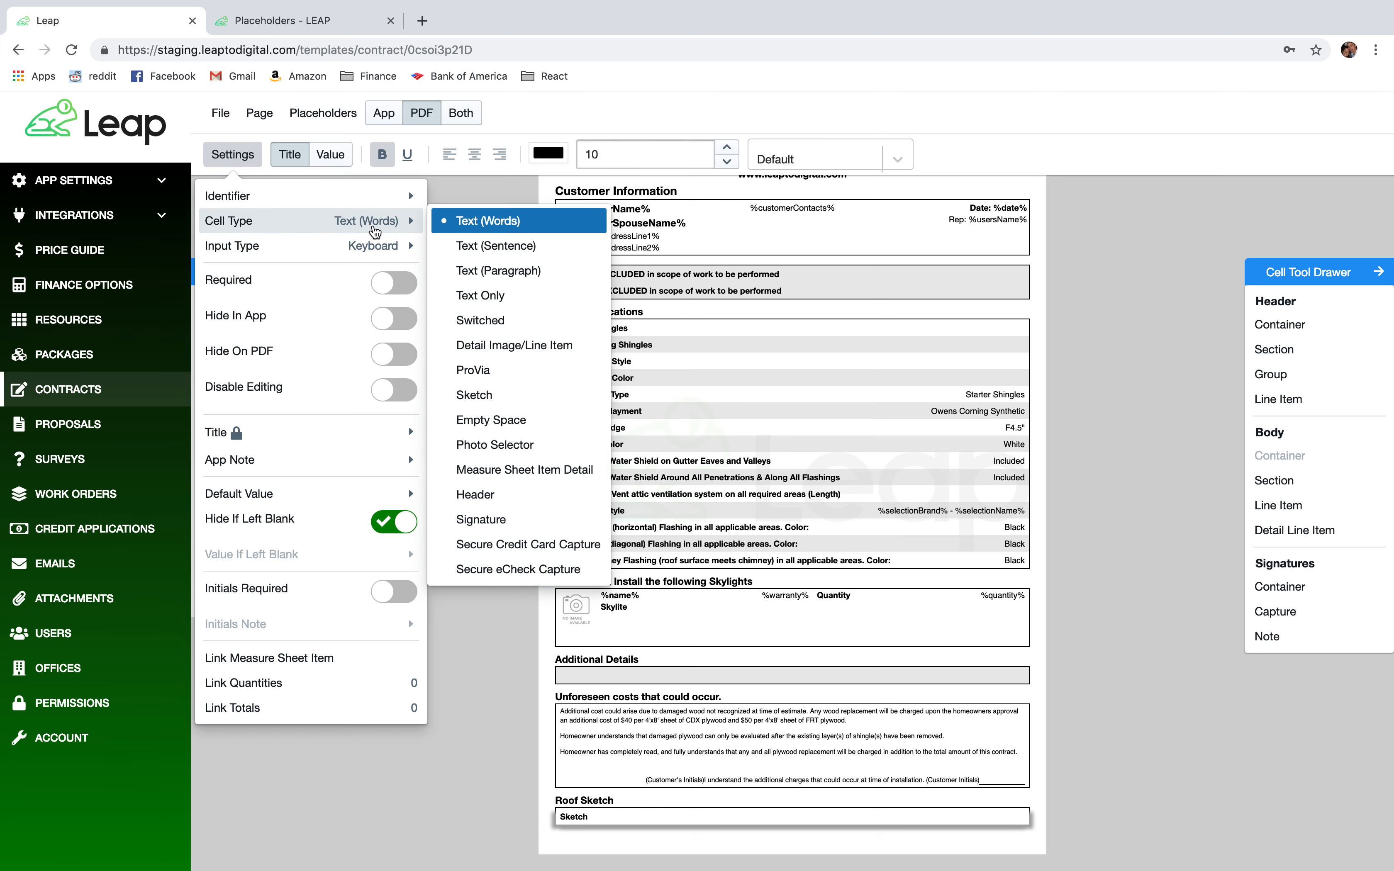
mouse_move(395, 224)
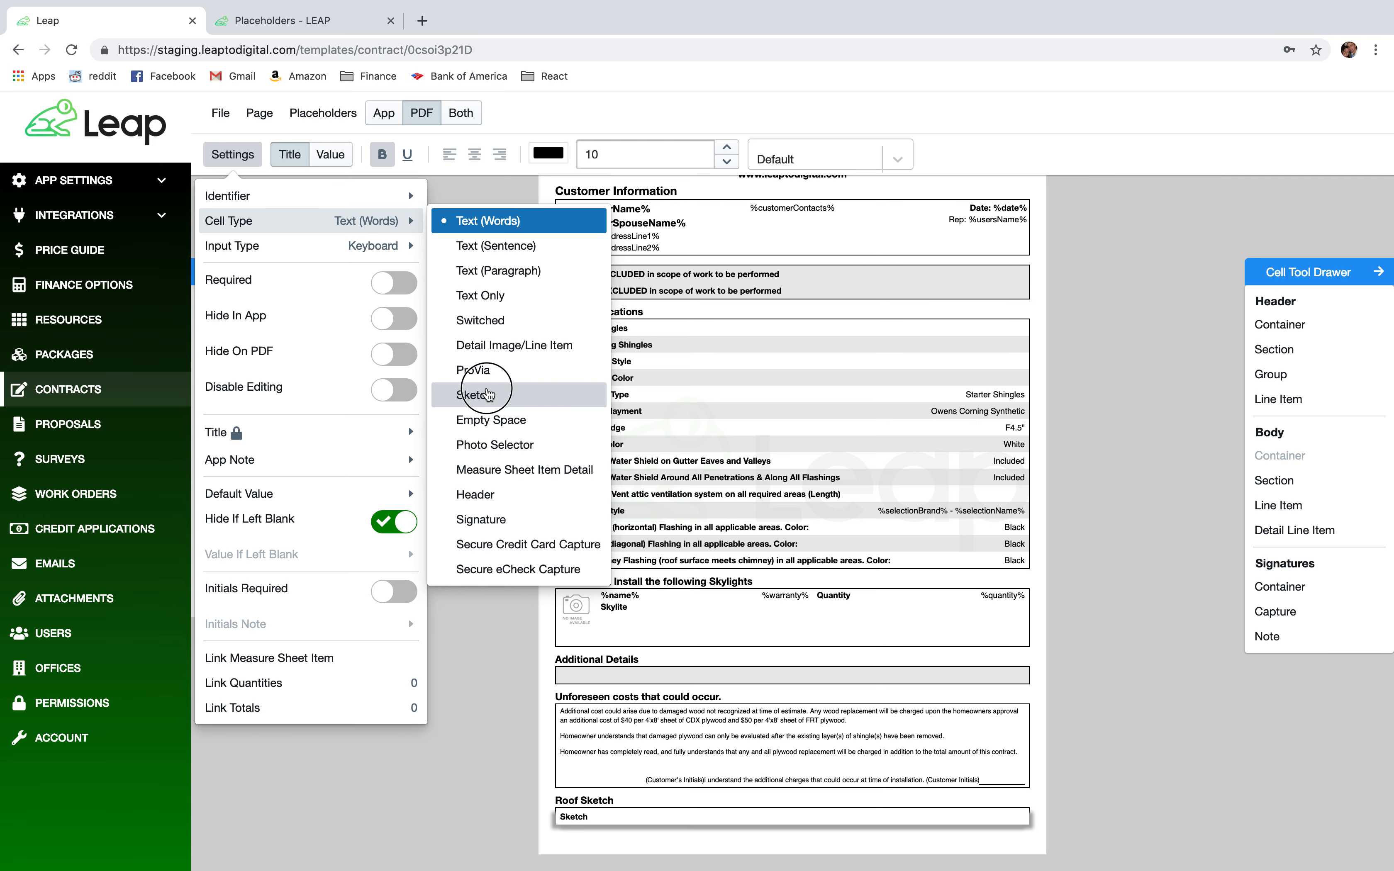
left_click(491, 395)
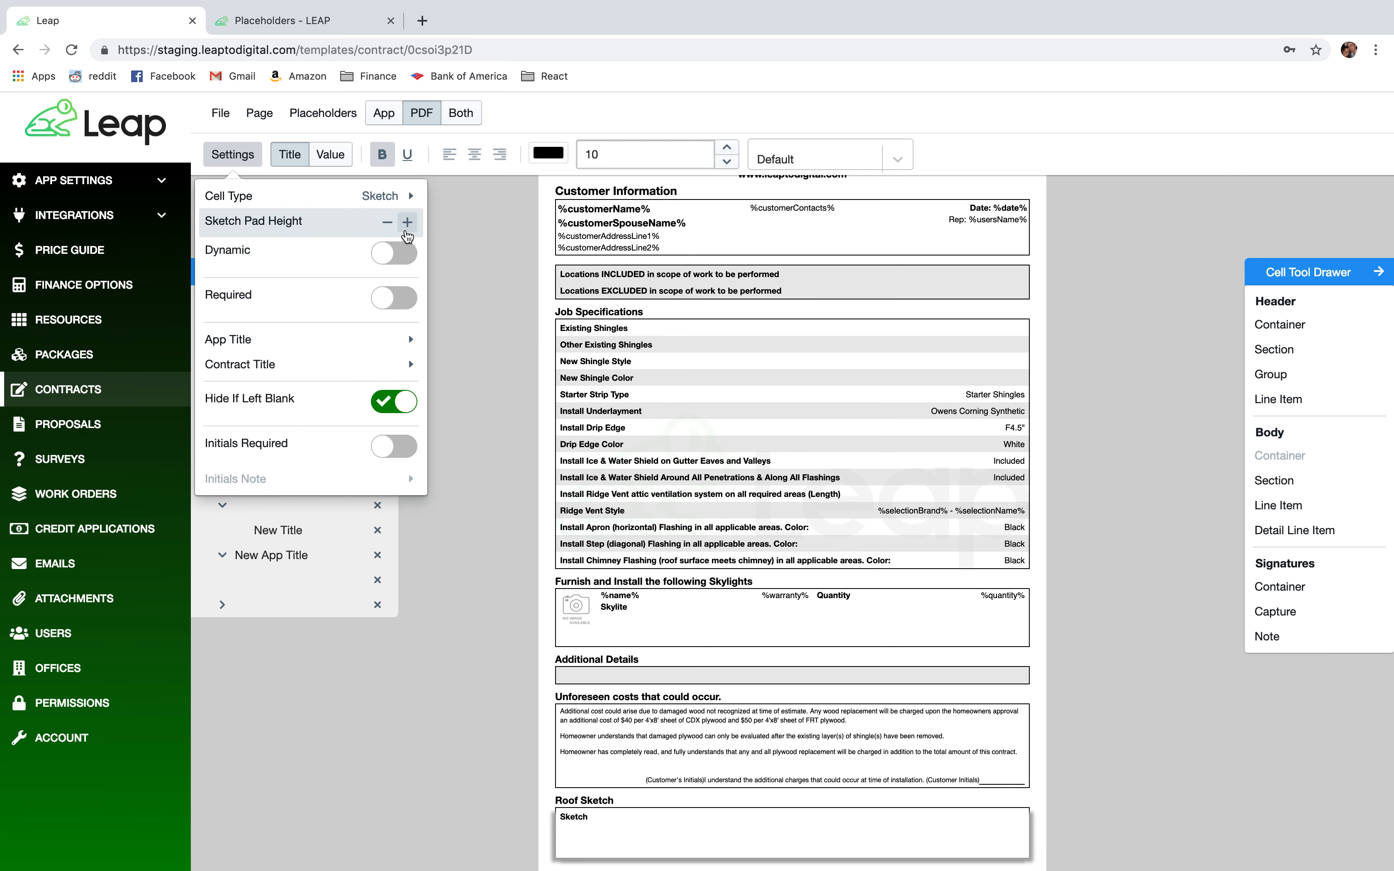
Increase the height of the Roof Sketch drawing area.
left_click(408, 222)
left_click(408, 222)
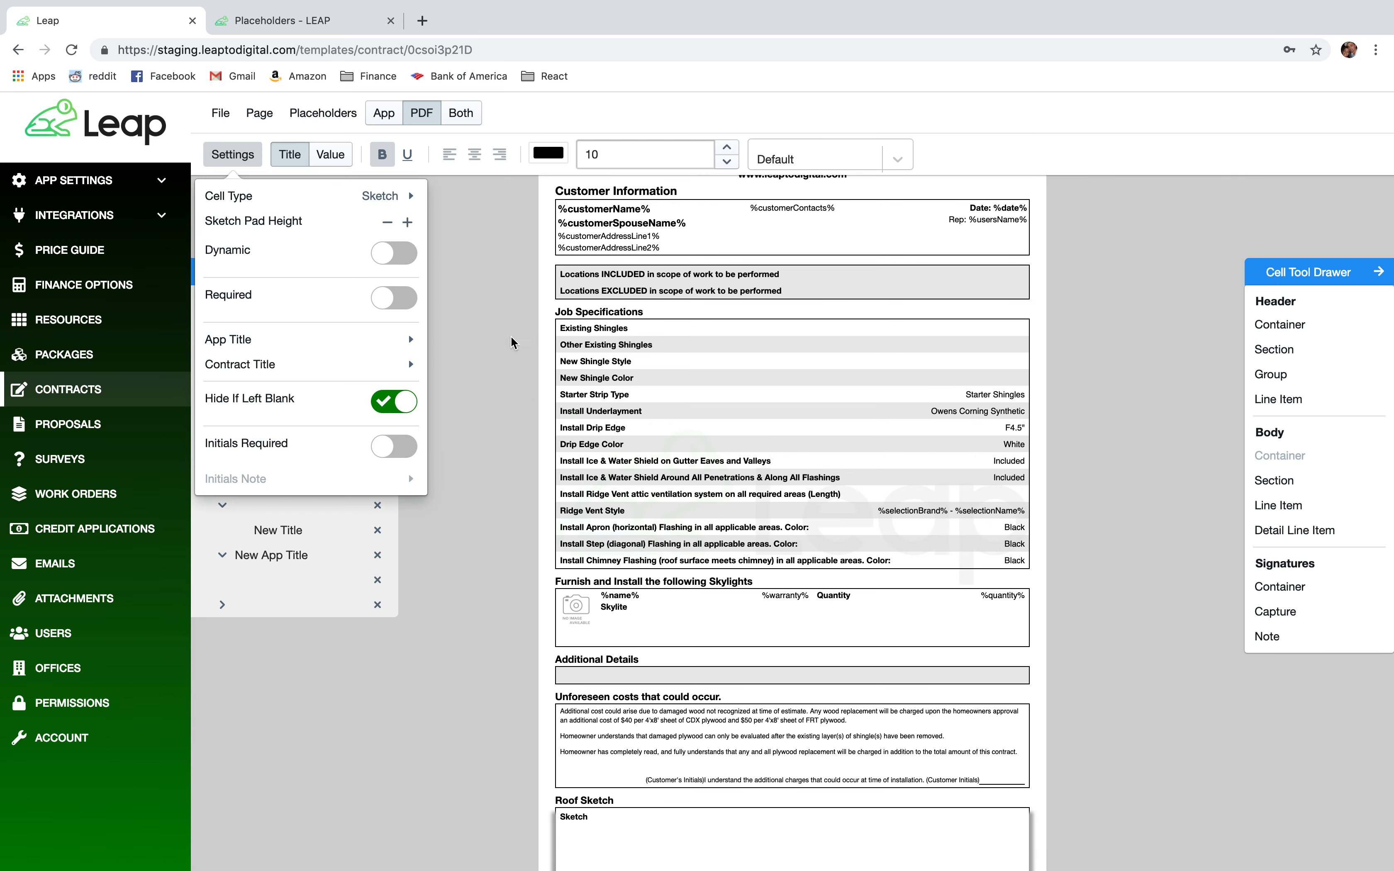
scroll(610, 444, "down", 2)
left_click(411, 225)
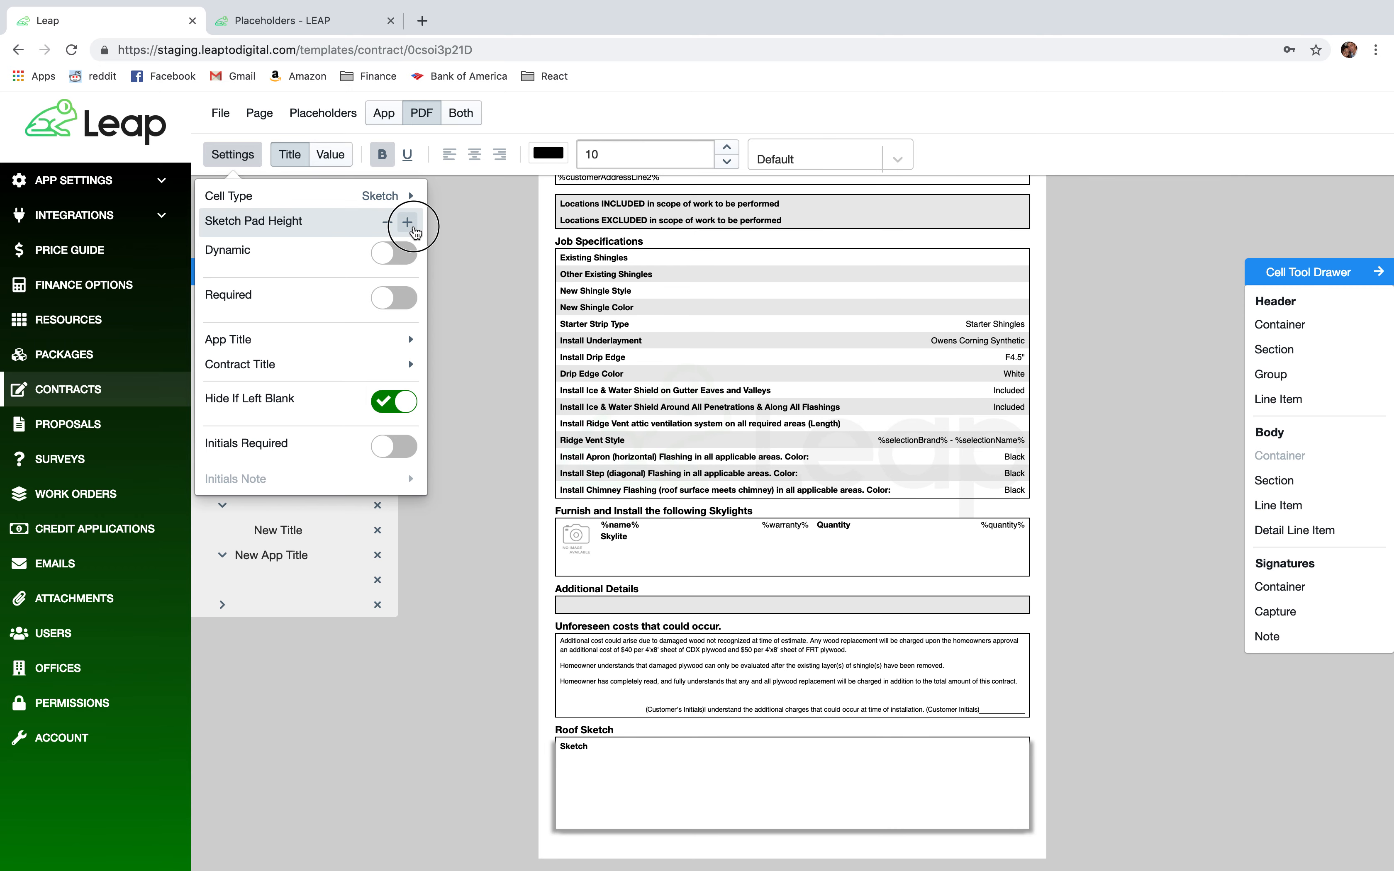
left_click(412, 226)
left_click(413, 227)
left_click(413, 227)
left_click(412, 227)
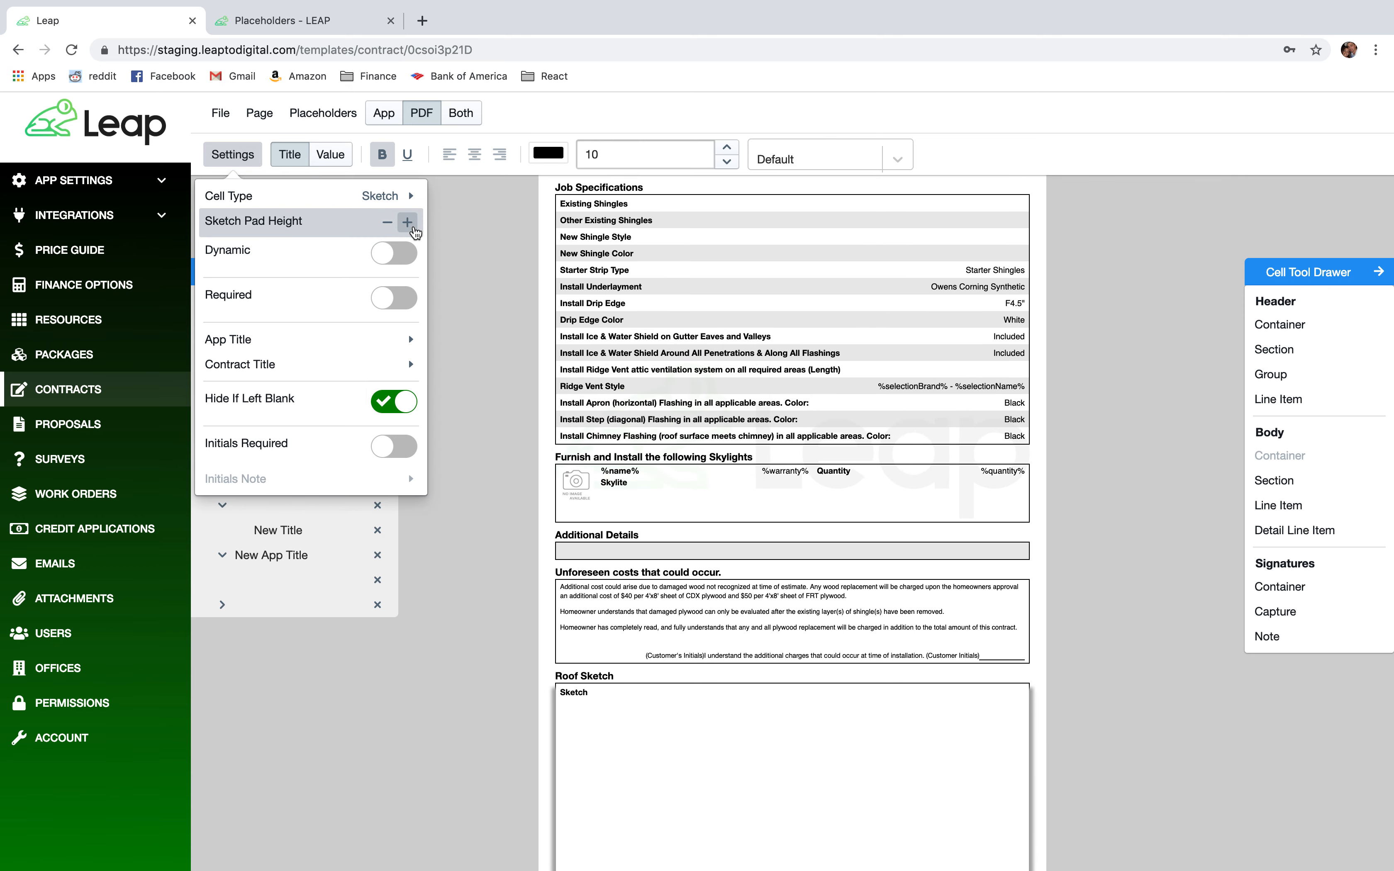
left_click(412, 227)
scroll(572, 402, "down", 2)
left_click(407, 223)
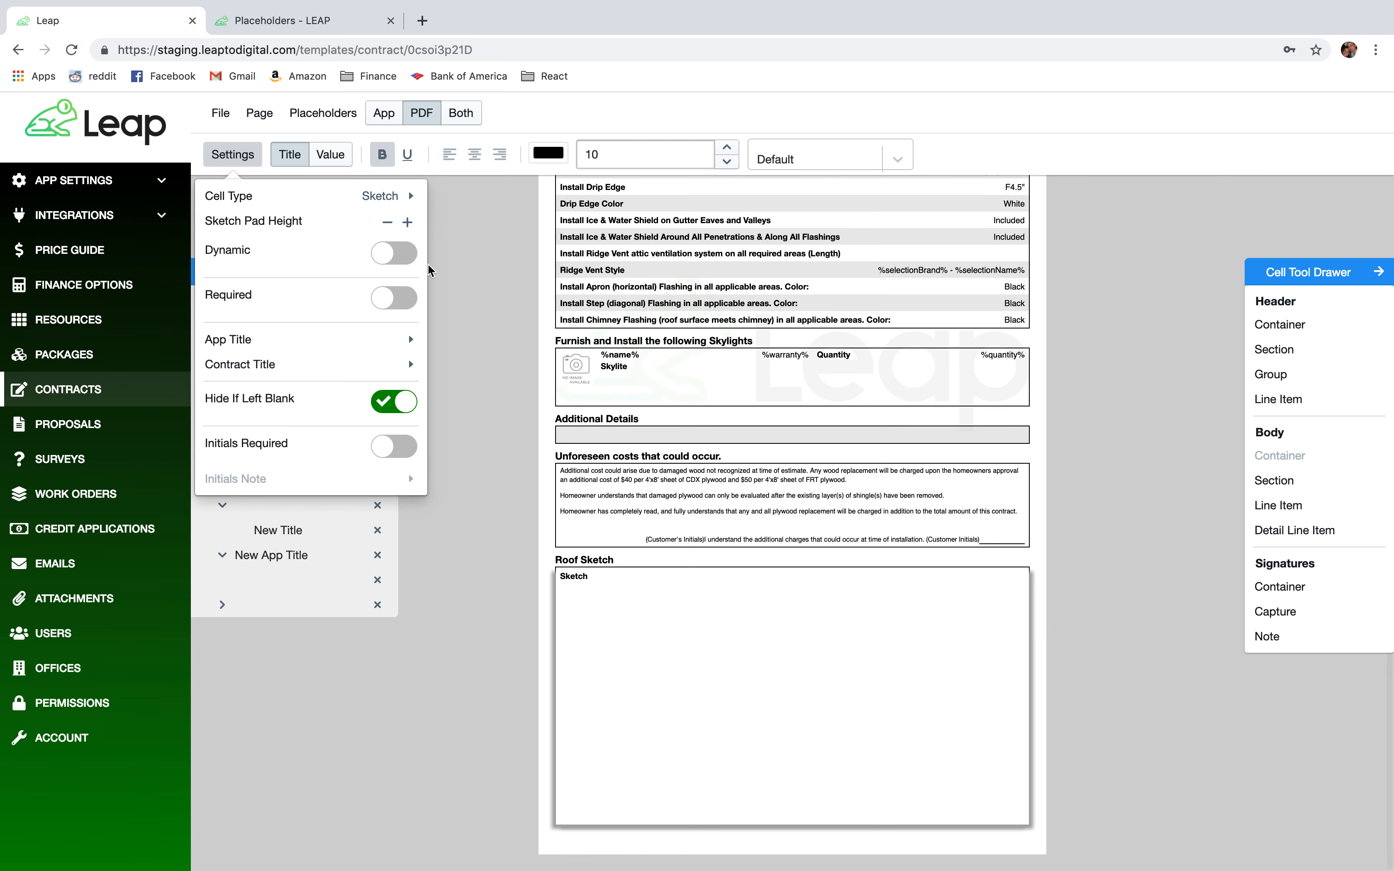
left_click(407, 224)
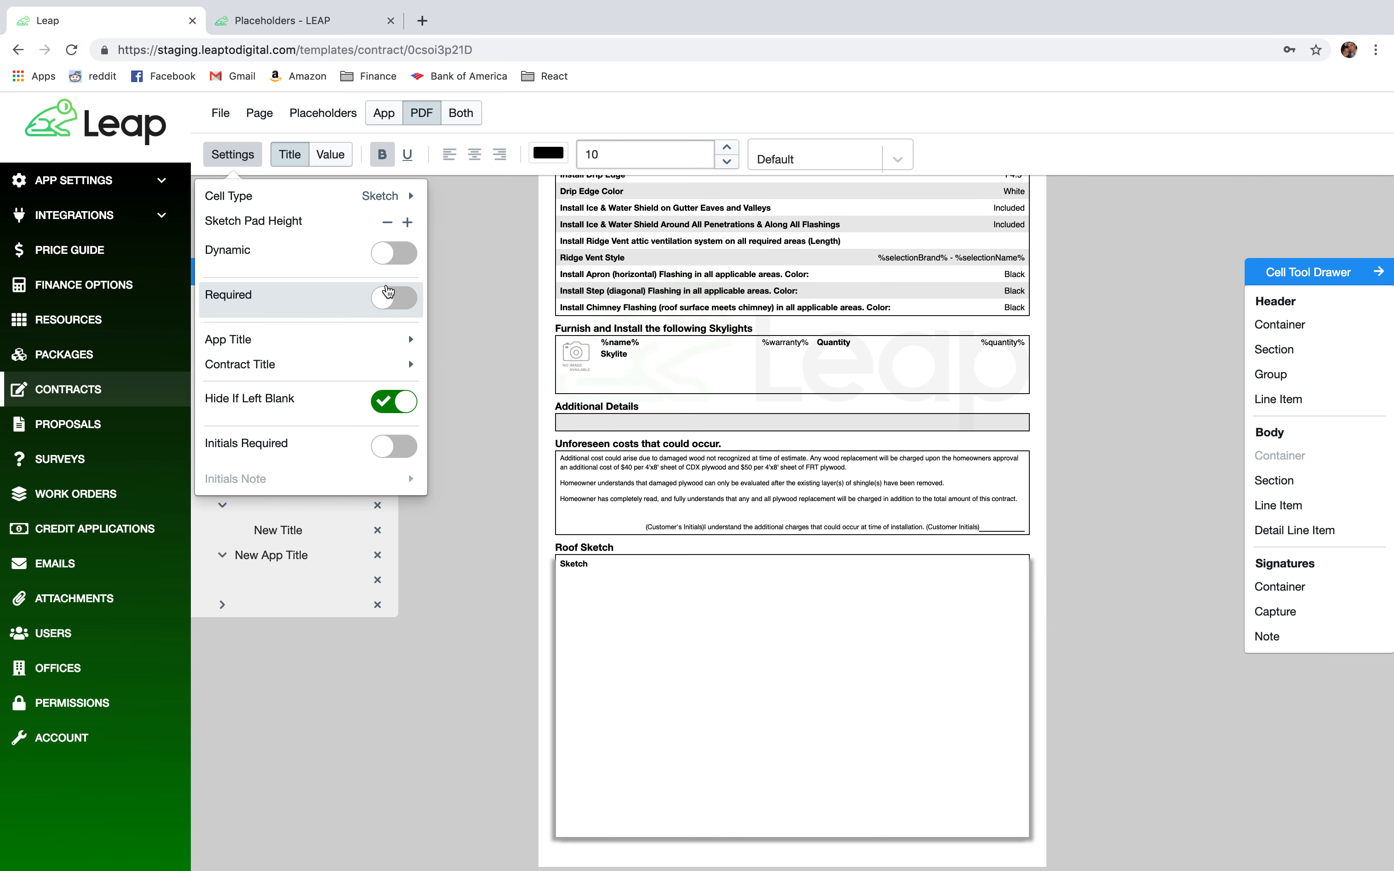
Toggle the Roof Sketch's Required setting and select the Unforeseen costs section for copying.
left_click(388, 298)
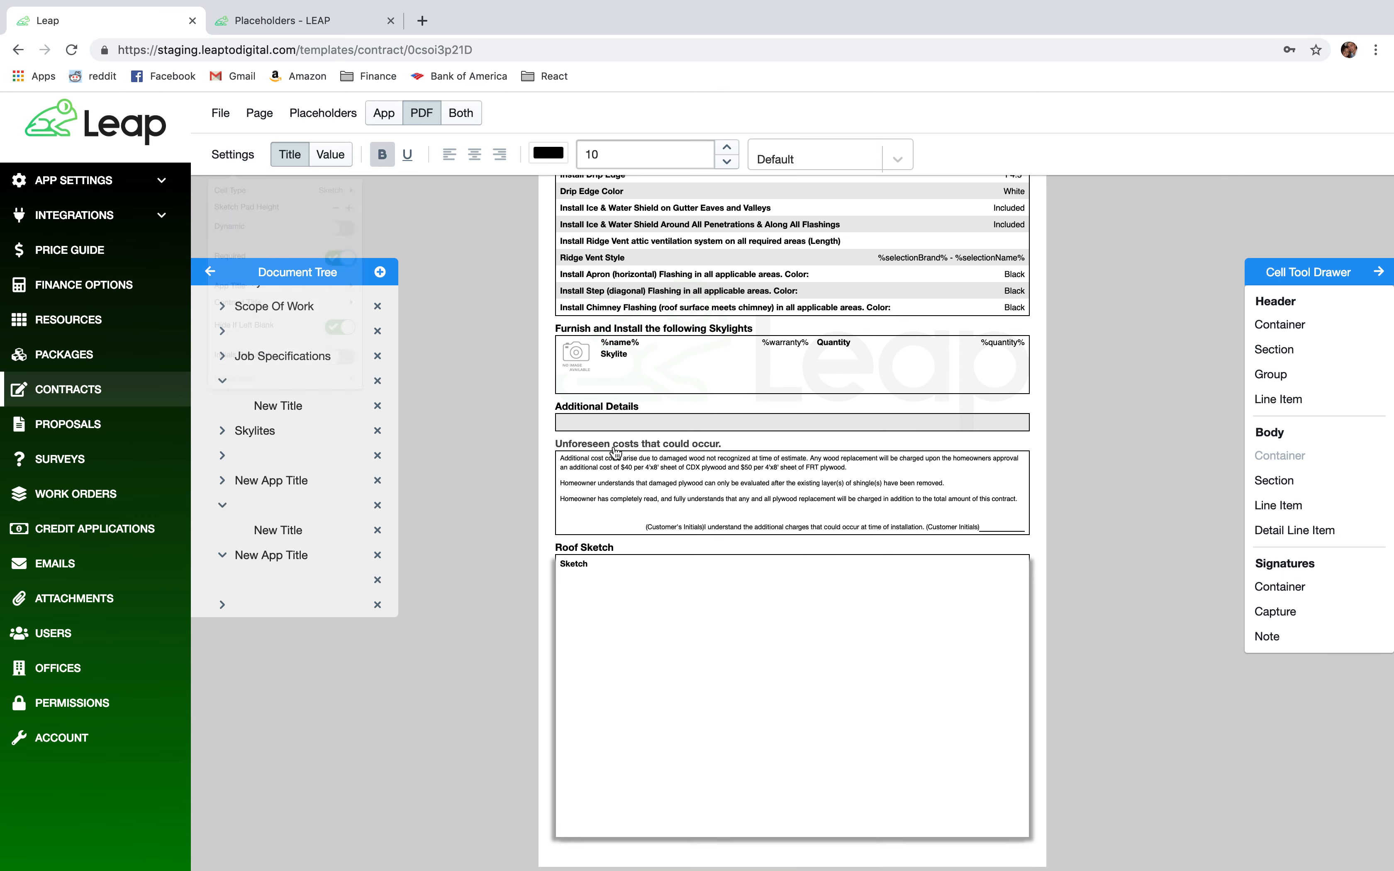
left_click(615, 453)
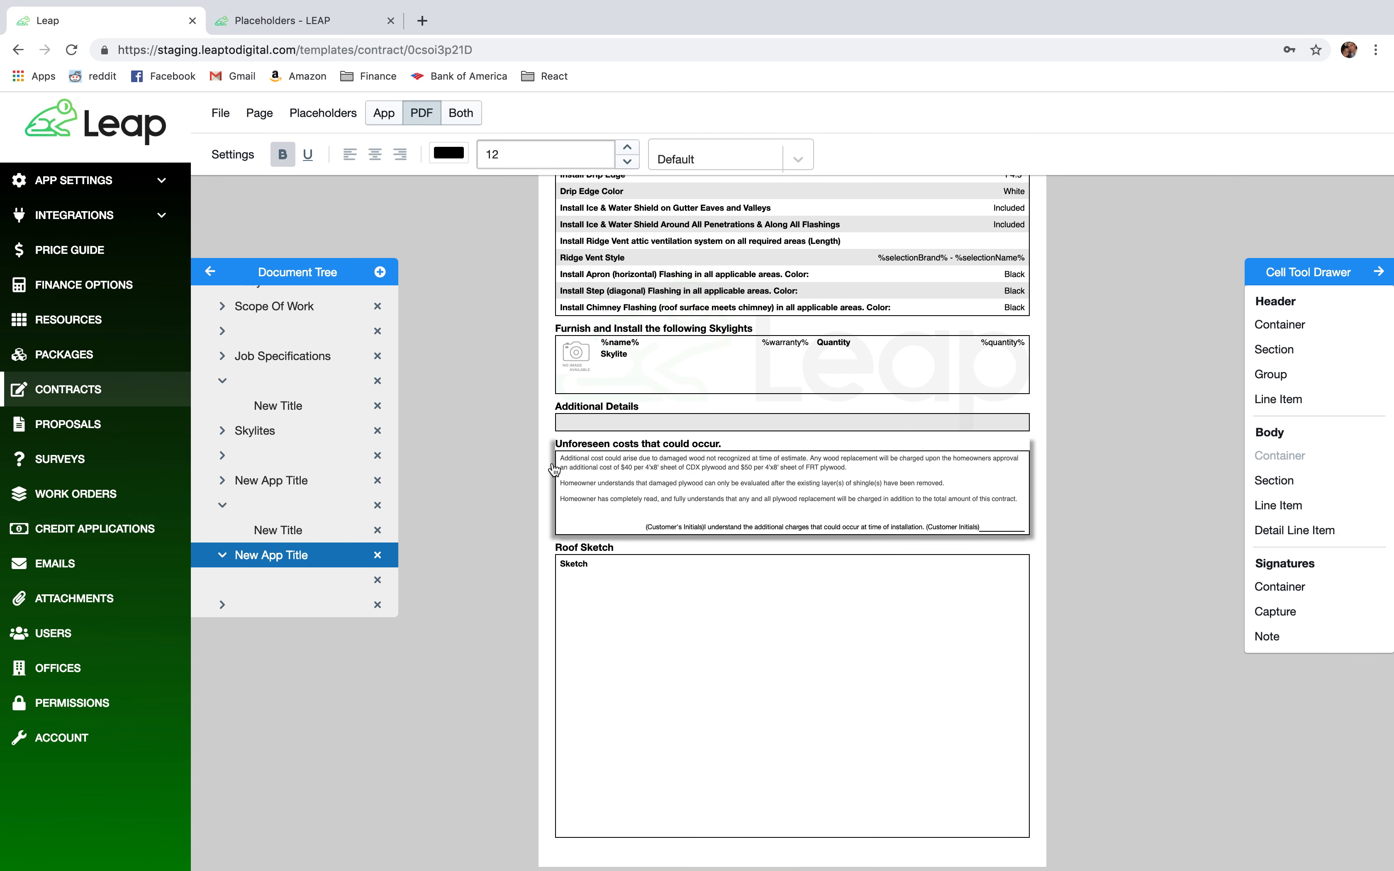
right_click(258, 558)
Copy the Unforeseen costs section and paste it below the Roof Sketch.
left_click(298, 634)
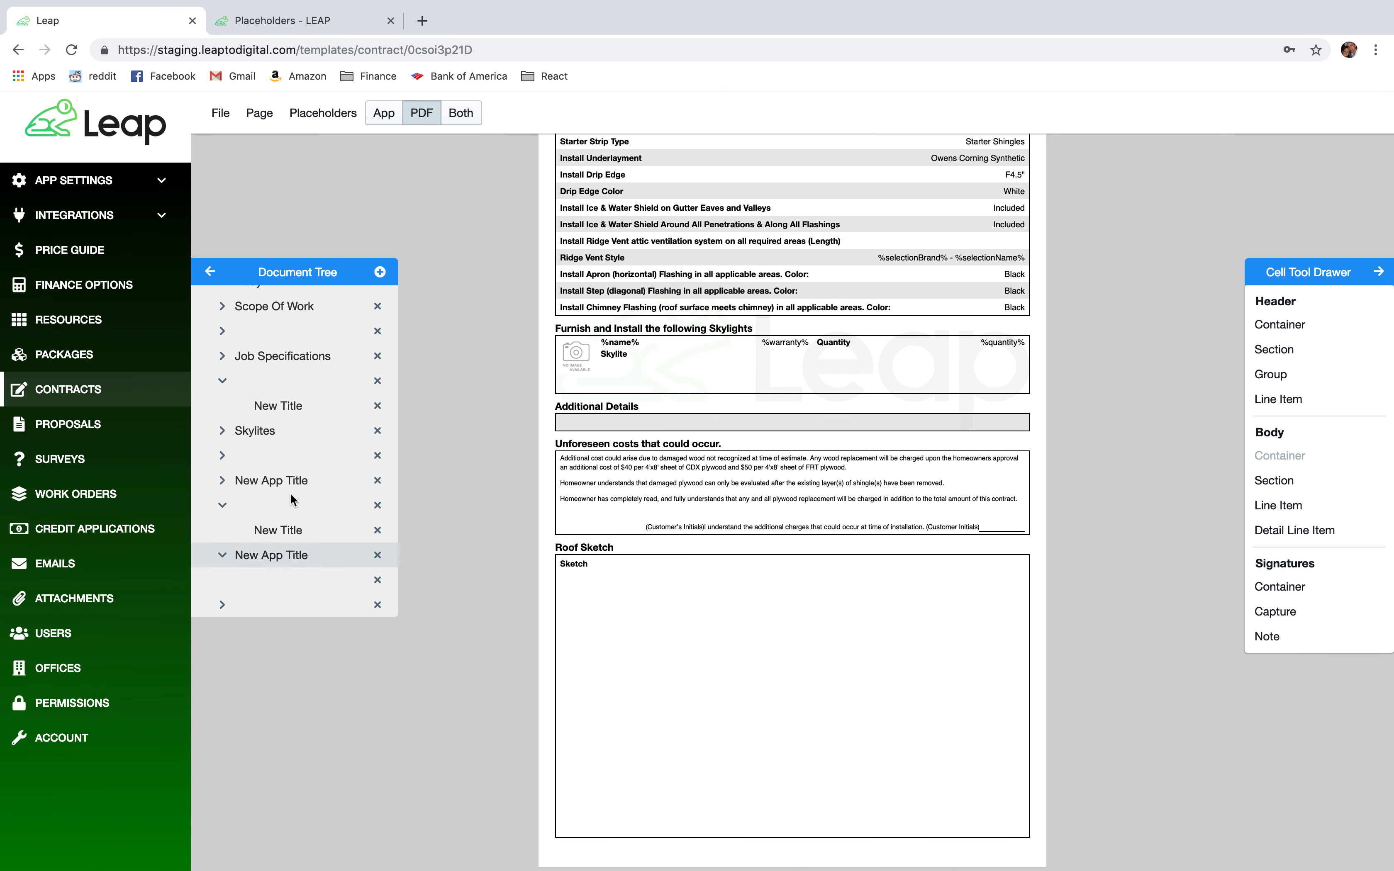
scroll(276, 444, "down", 2)
right_click(280, 579)
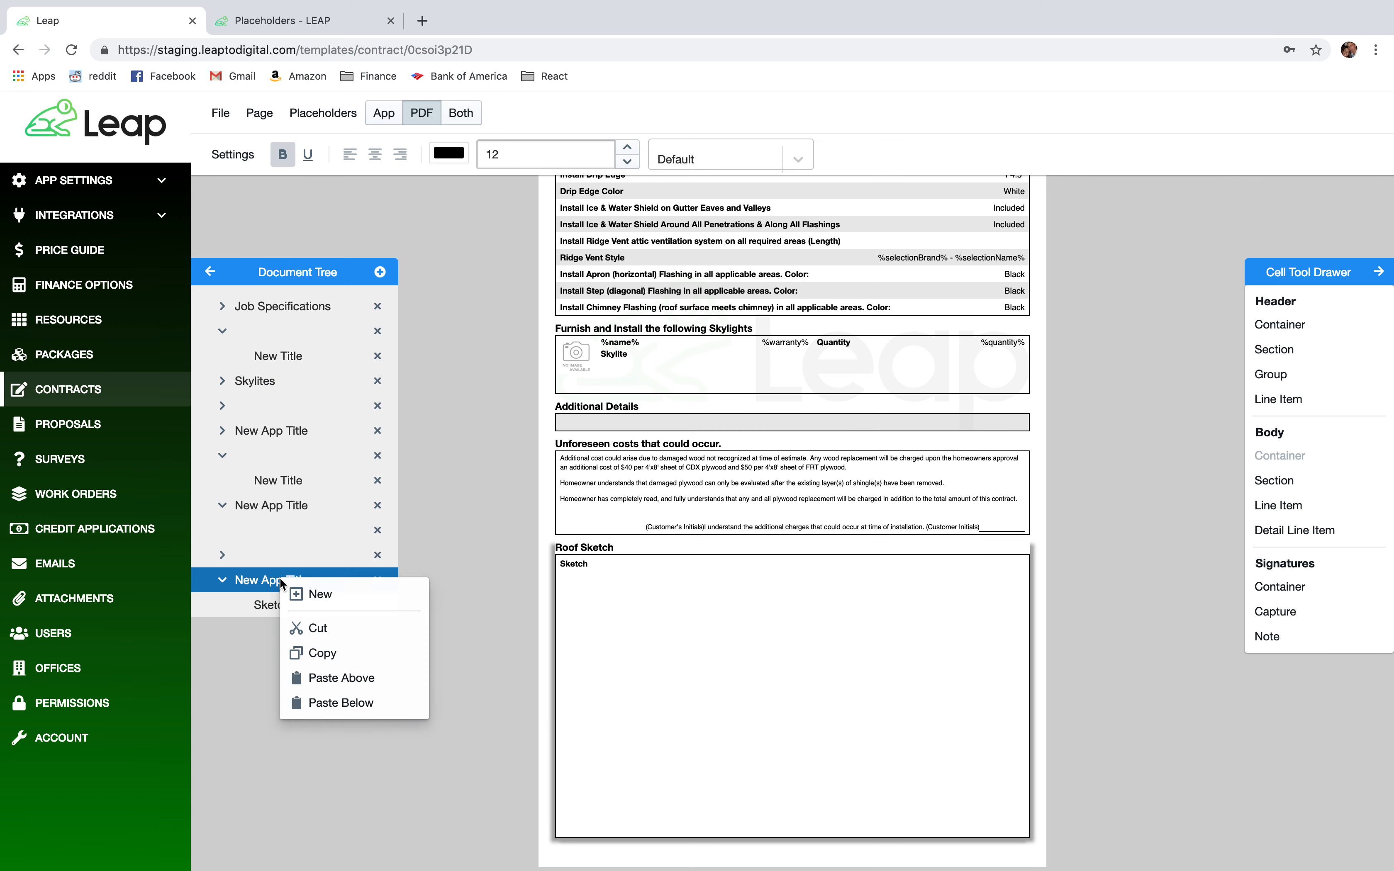
left_click(346, 702)
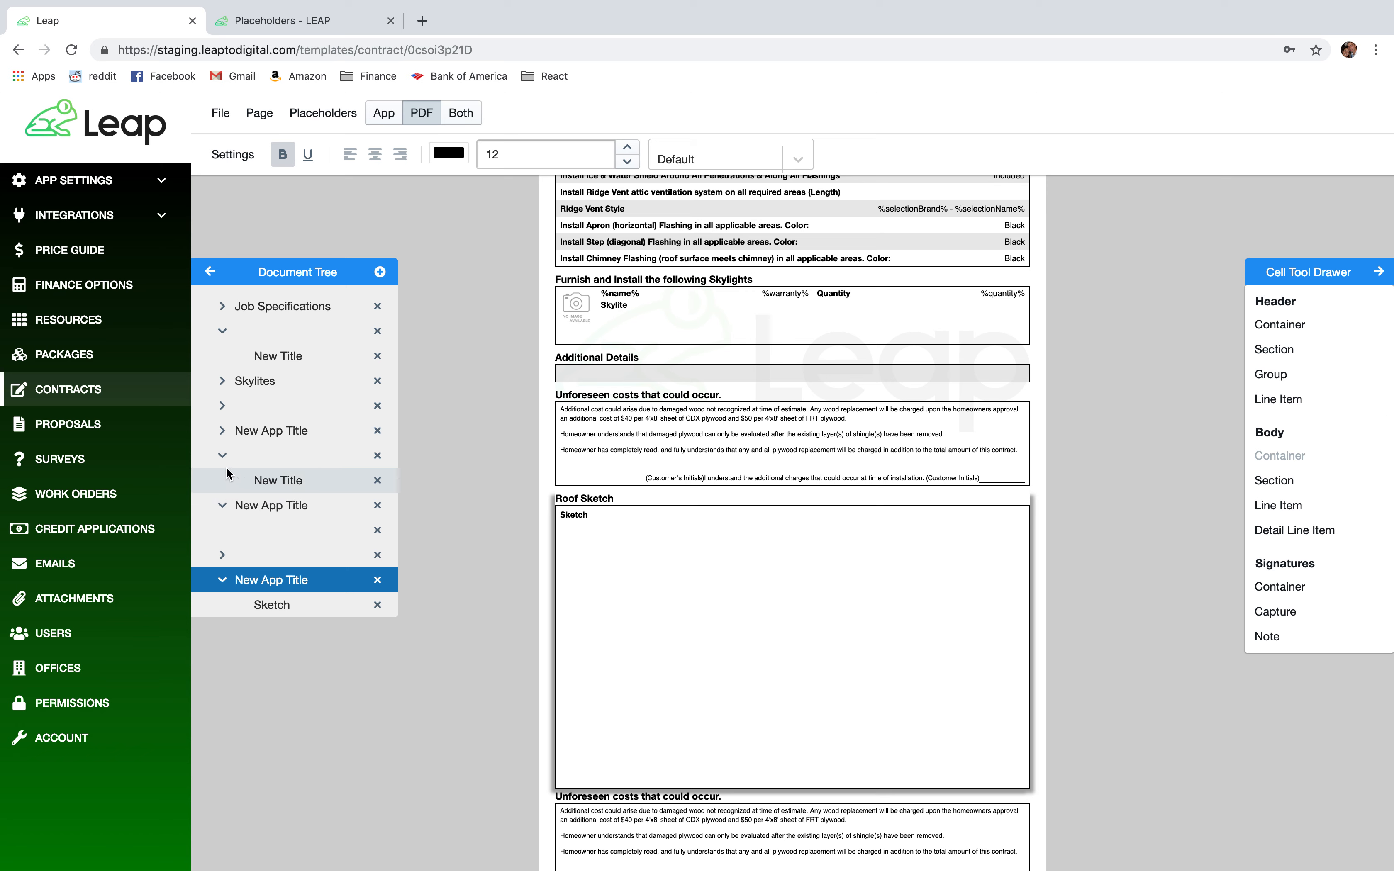
Copy the empty container and paste it above the newly pasted section.
scroll(232, 463, "down", 1)
right_click(292, 459)
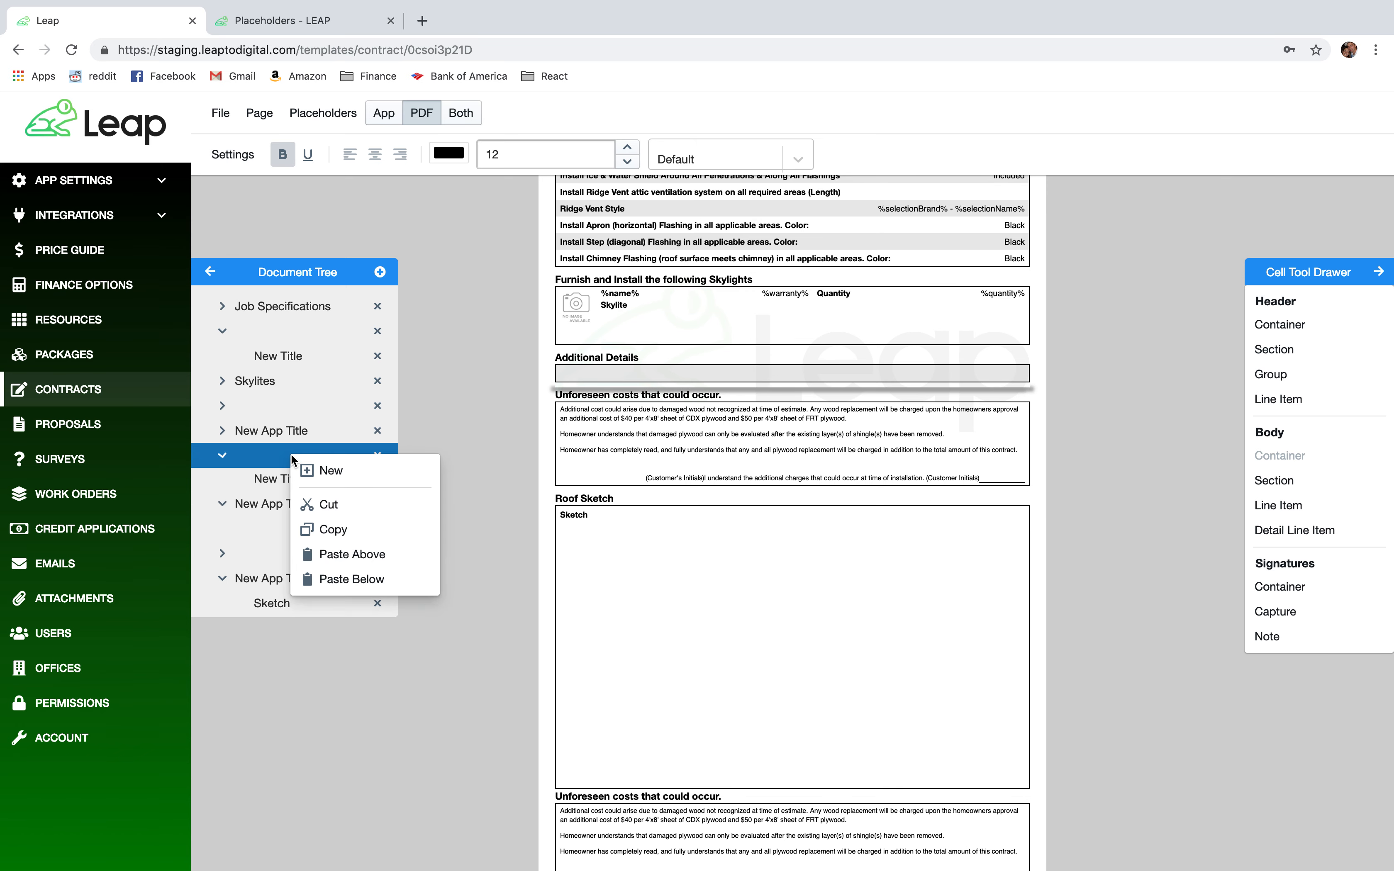
left_click(320, 529)
scroll(296, 578, "down", 1)
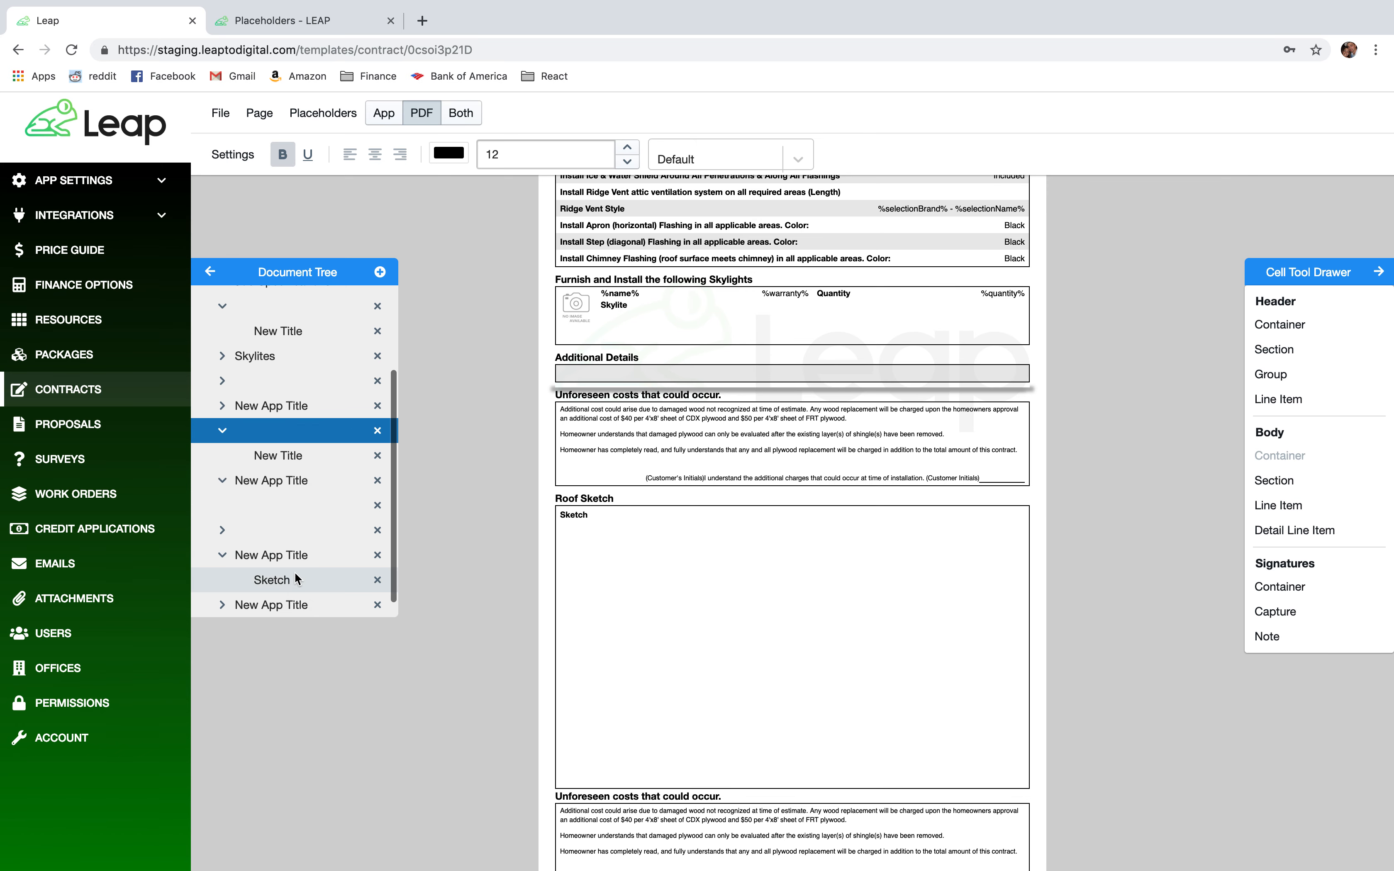
right_click(294, 600)
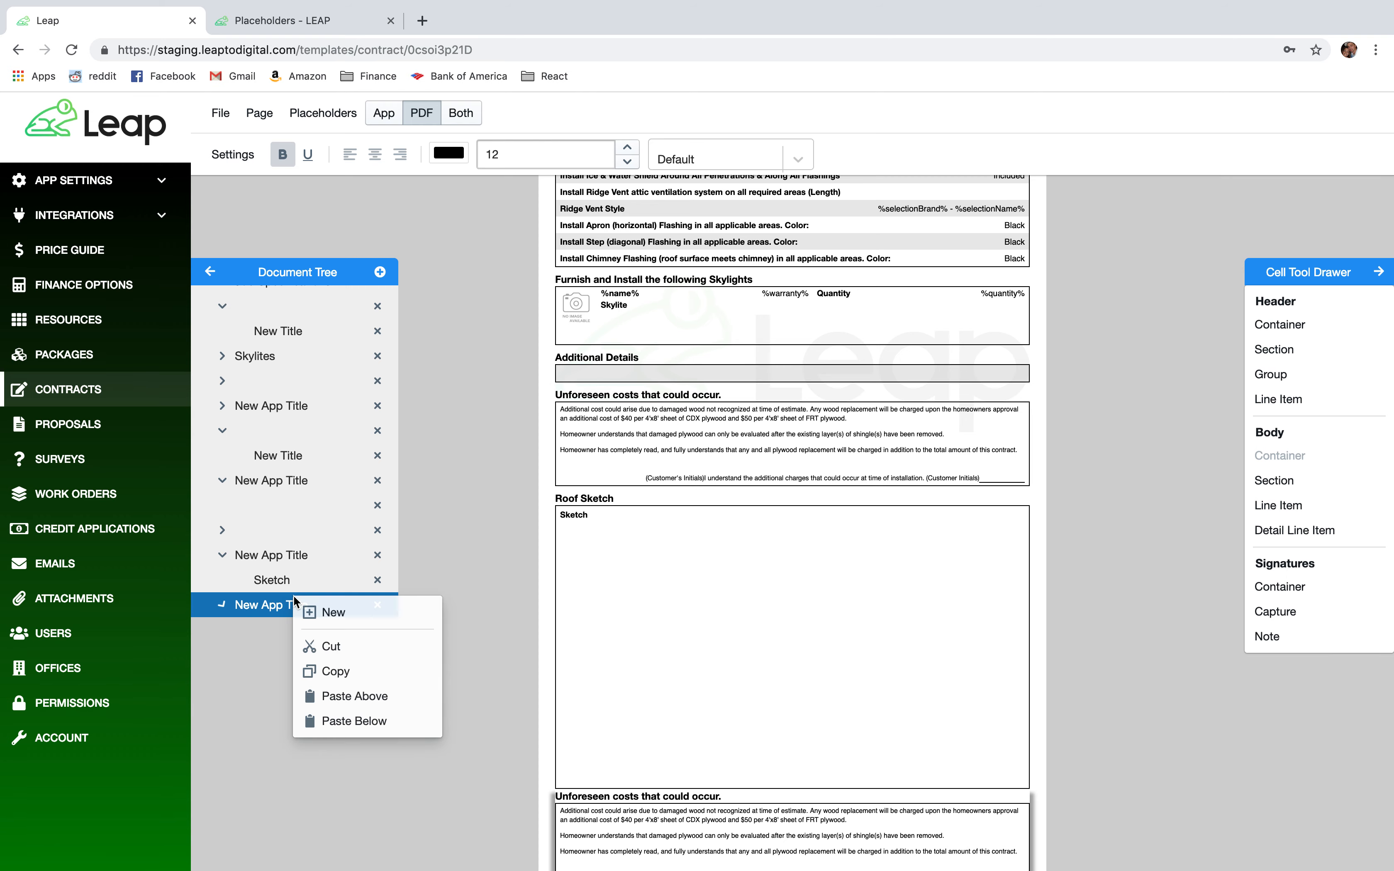
left_click(348, 697)
scroll(638, 613, "down", 1)
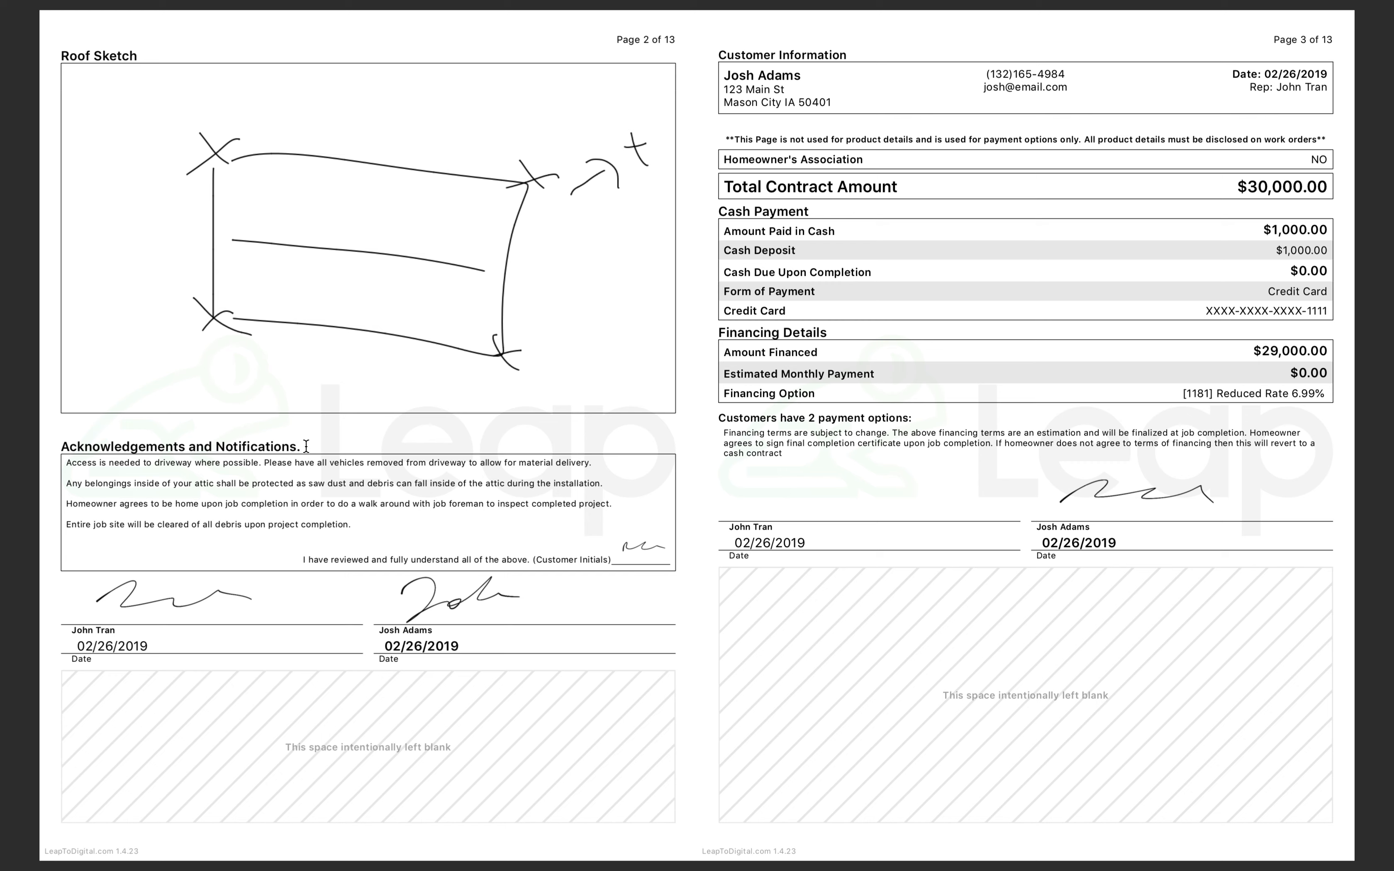
Retitle the copied block 'Acknowledgements and Notifications.' using the sample contract's heading.
left_click_drag(306, 446, 64, 445)
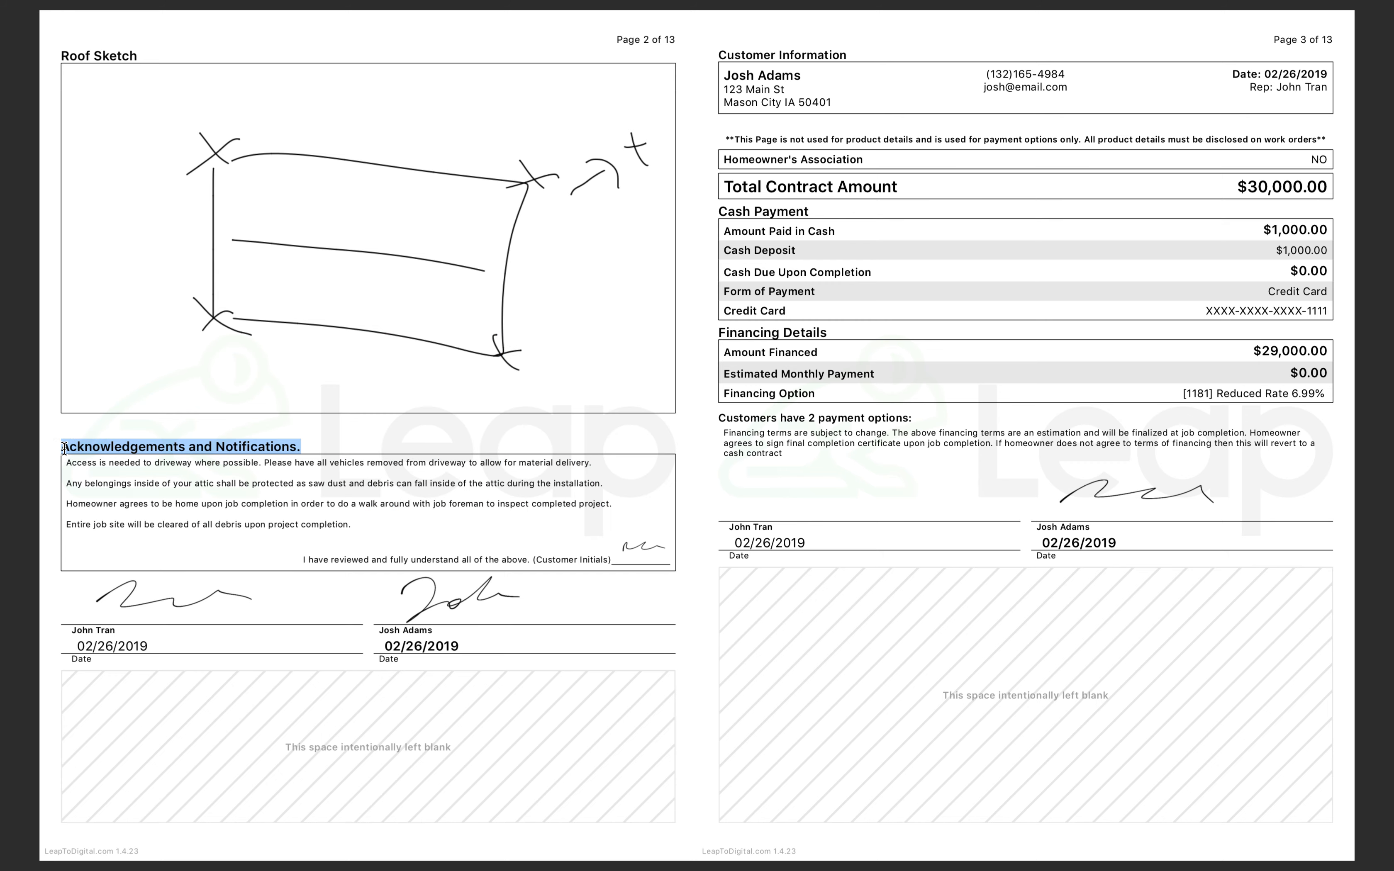
key("ctrl+Right")
left_click(669, 730)
left_click_drag(898, 698, 809, 684)
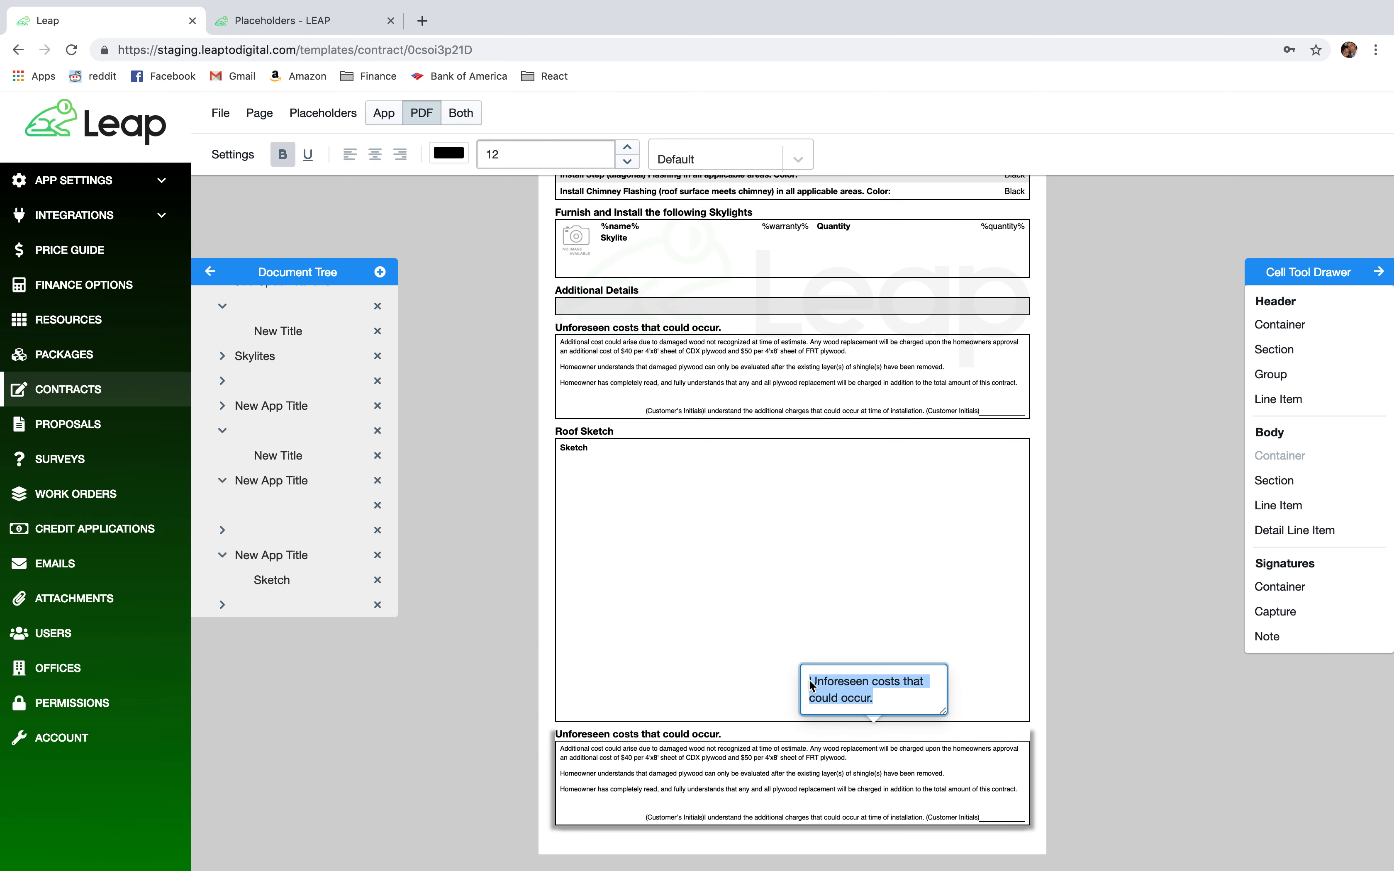
key("super+v")
left_click(506, 760)
Replace the block's body text with the four acknowledgement statements copied from the sample.
key("ctrl+Left")
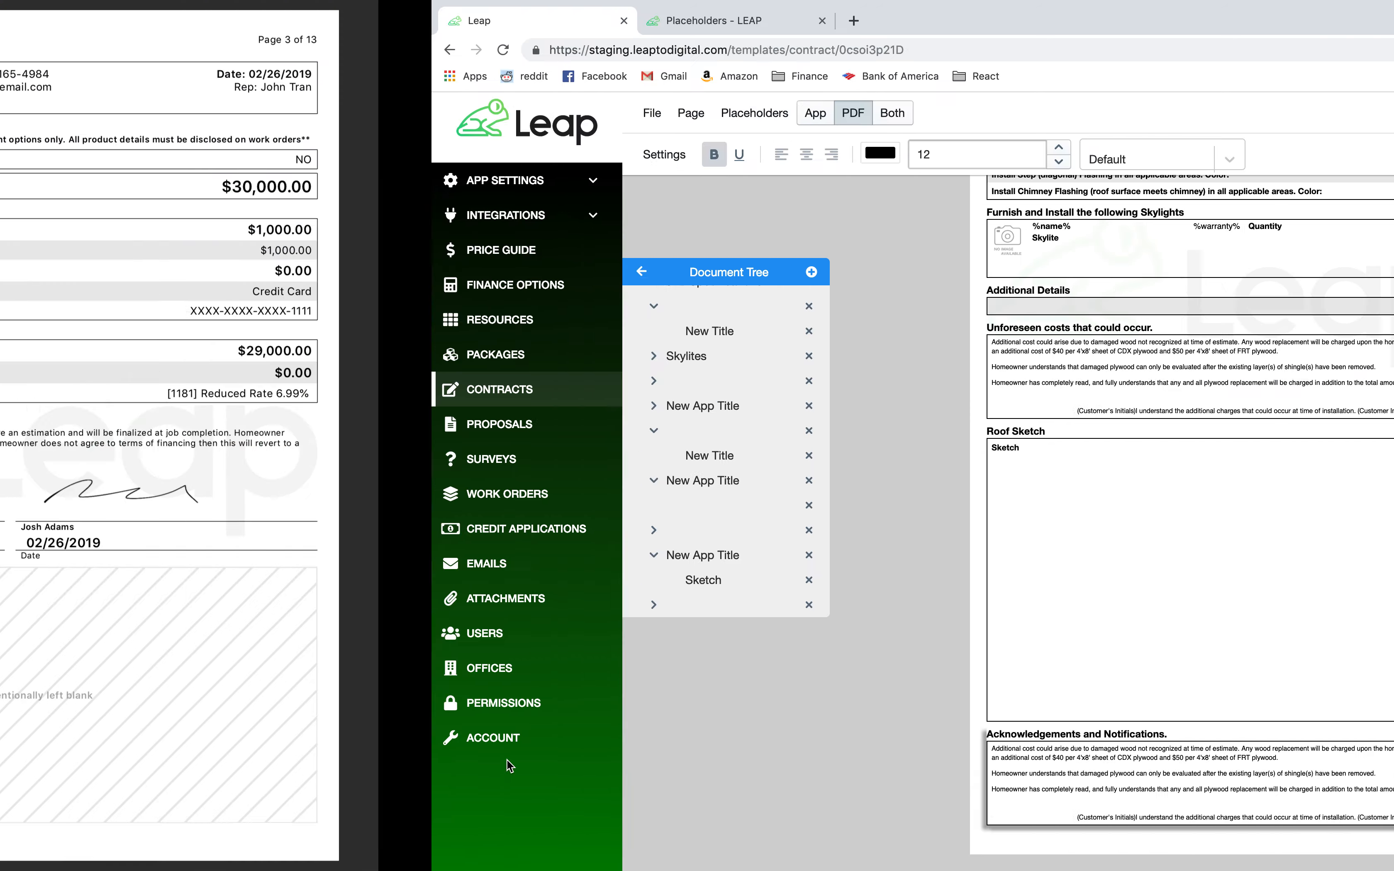
double_click(313, 514)
left_click_drag(351, 525, 68, 464)
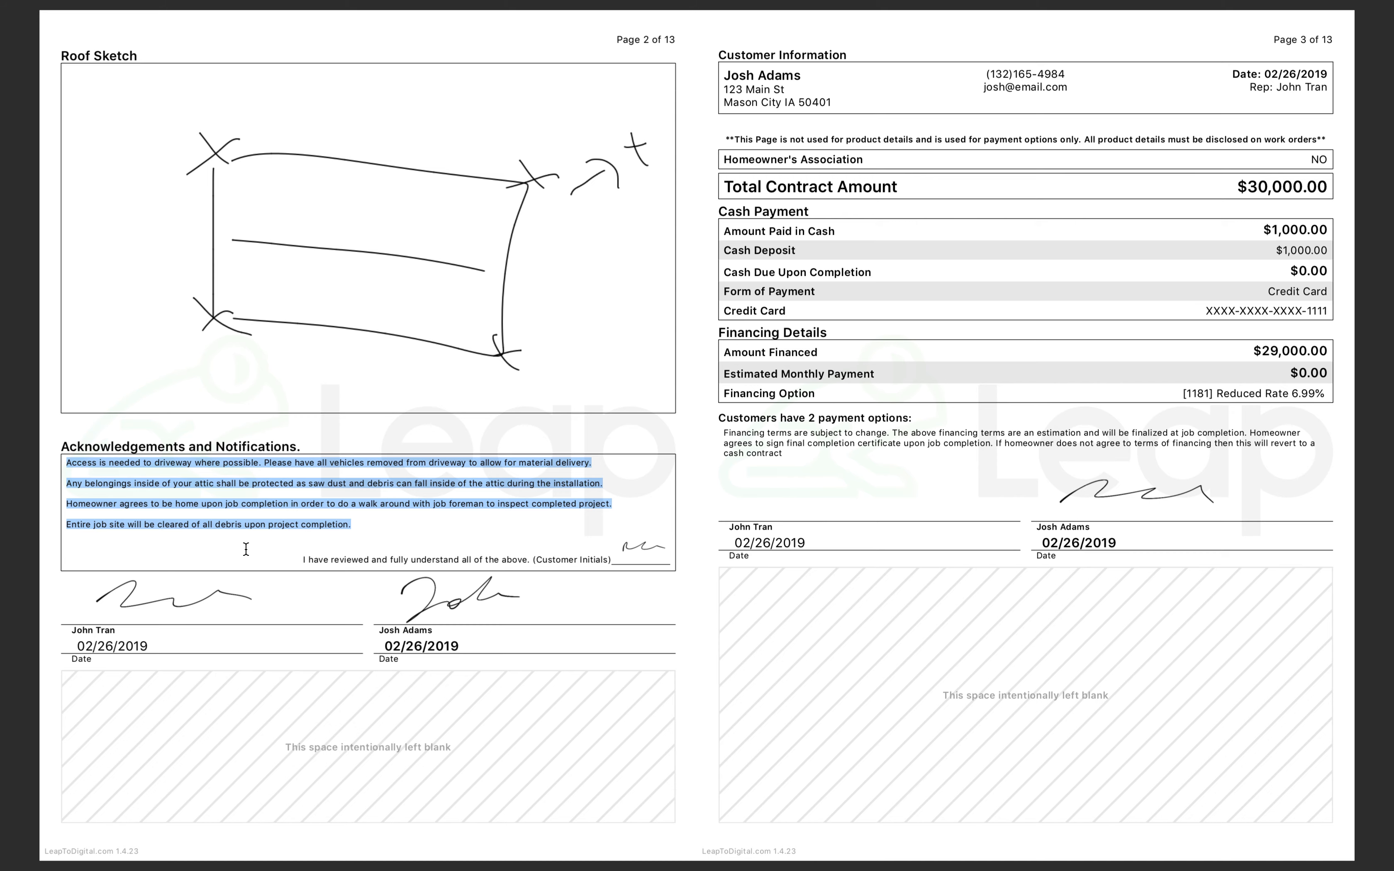
key("ctrl+Right")
left_click(835, 774)
left_click(888, 745)
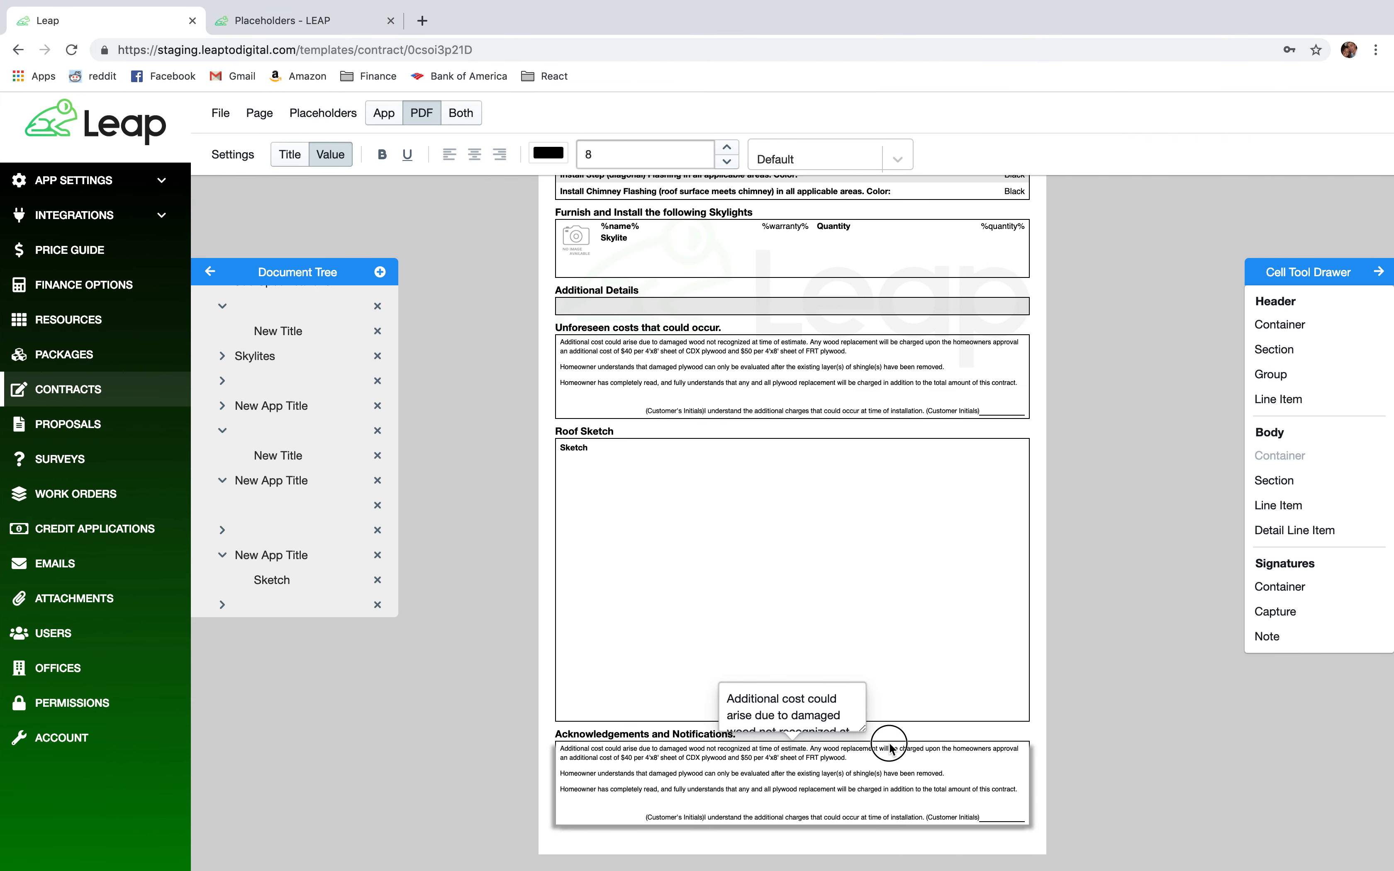
left_click_drag(889, 745, 973, 775)
left_click(860, 503)
left_click_drag(602, 284, 529, 78)
key("ctrl+v")
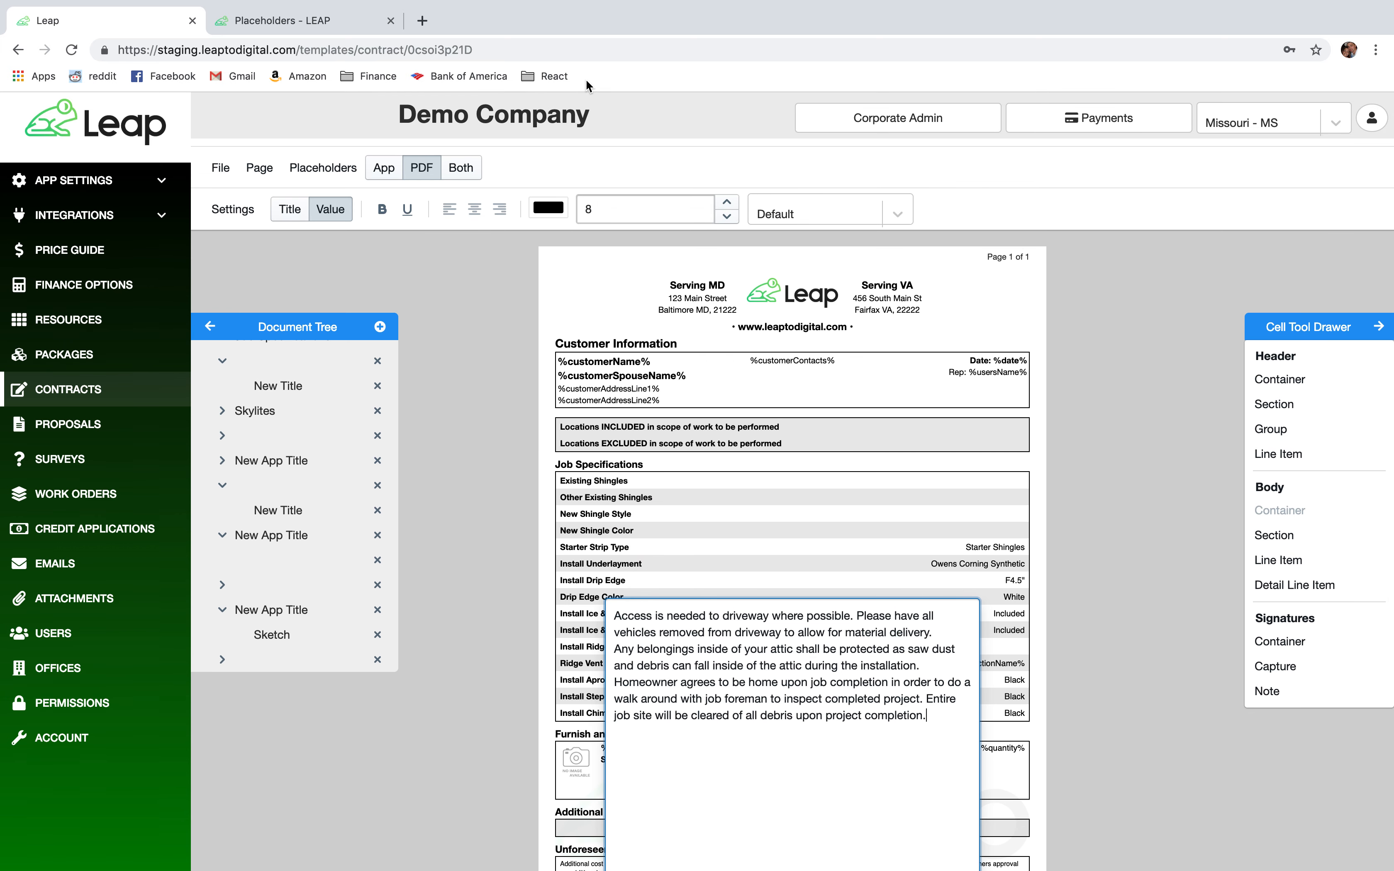
Put the driveway, attic, walkthrough and cleanup statements on separate lines, removing the stray space before 'Entire'.
left_click(944, 640)
key("Return")
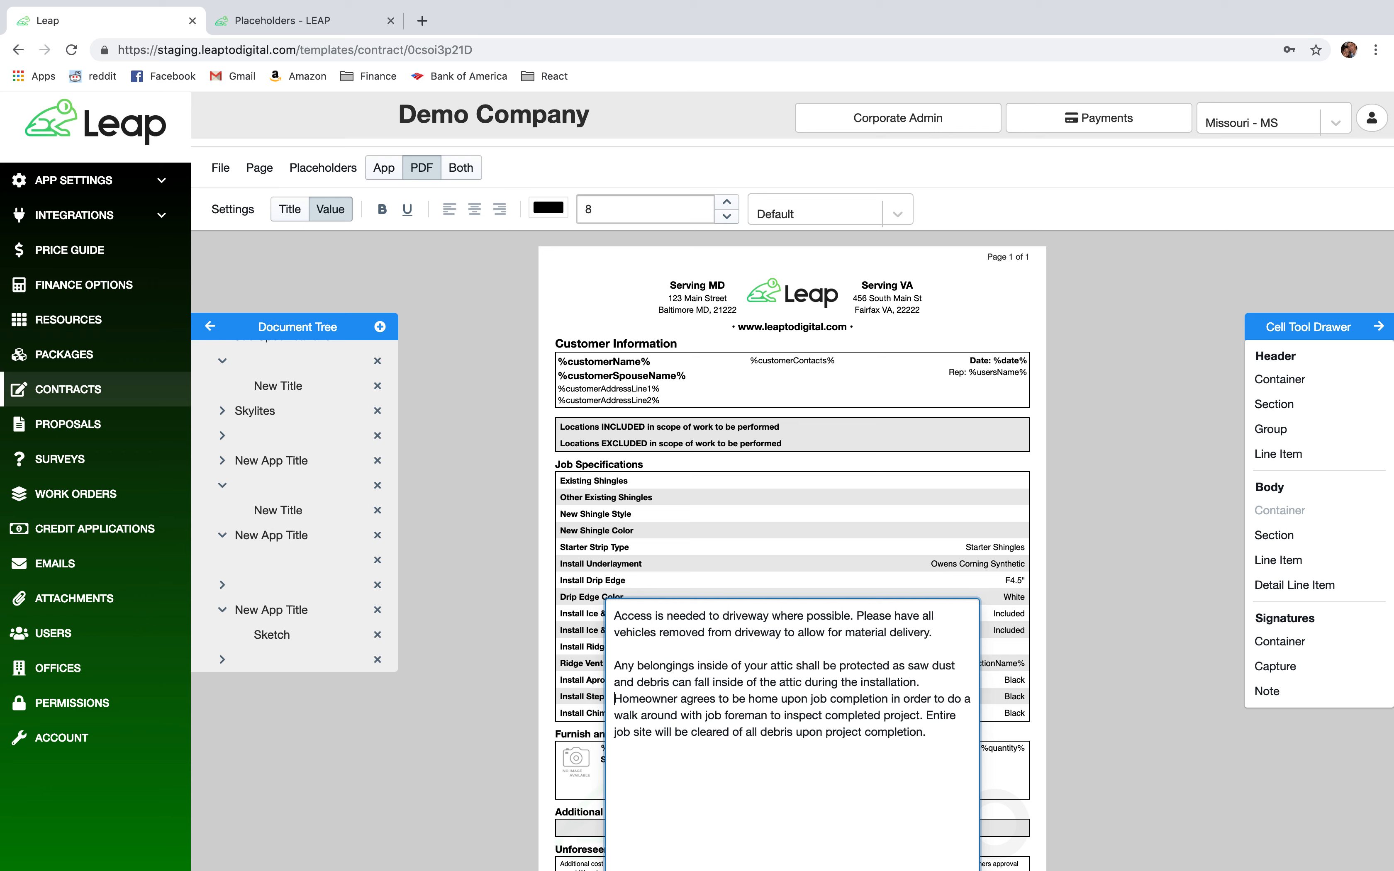
key("Return")
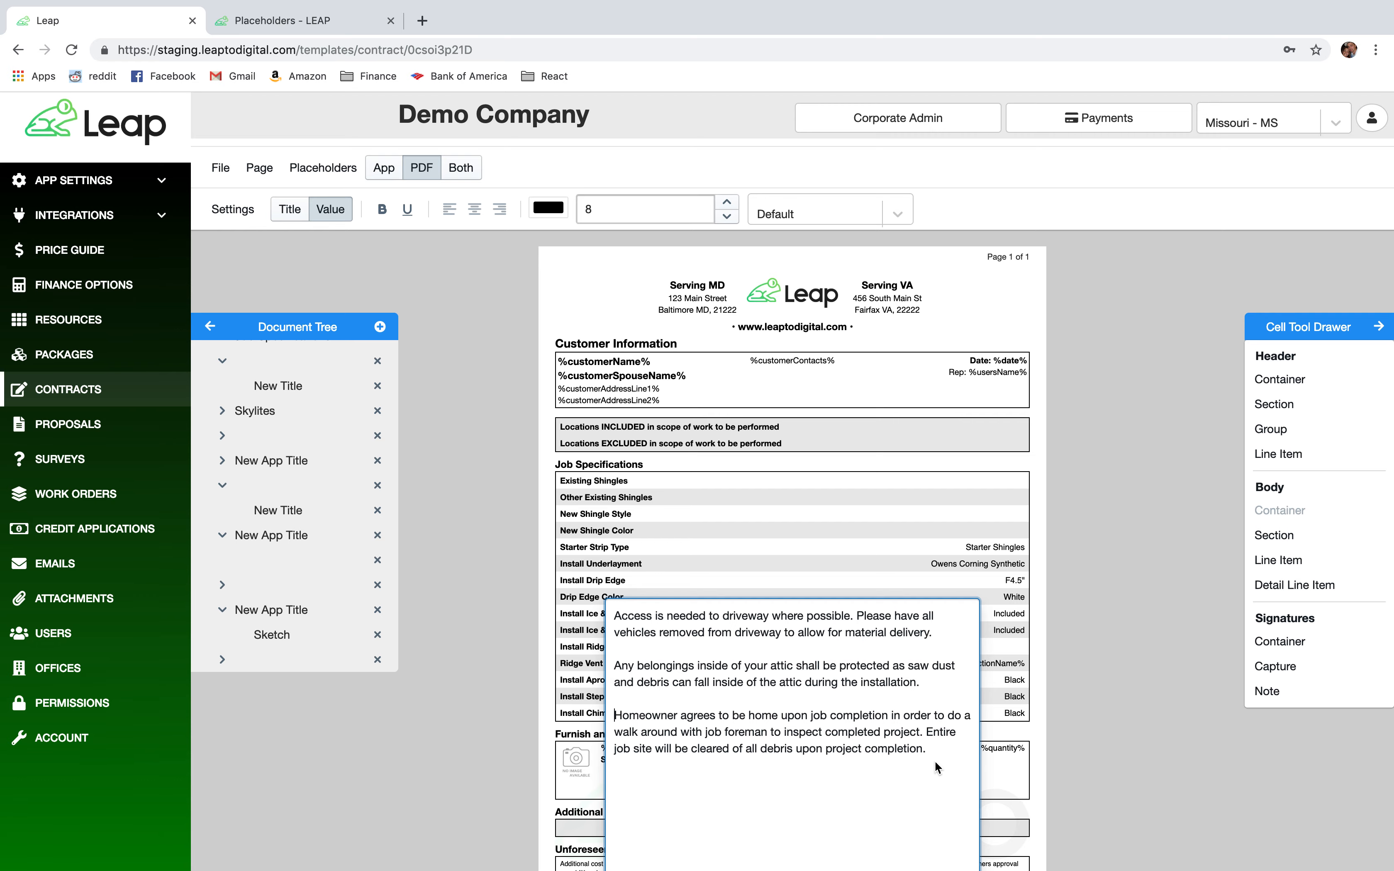
key("ctrl+Left")
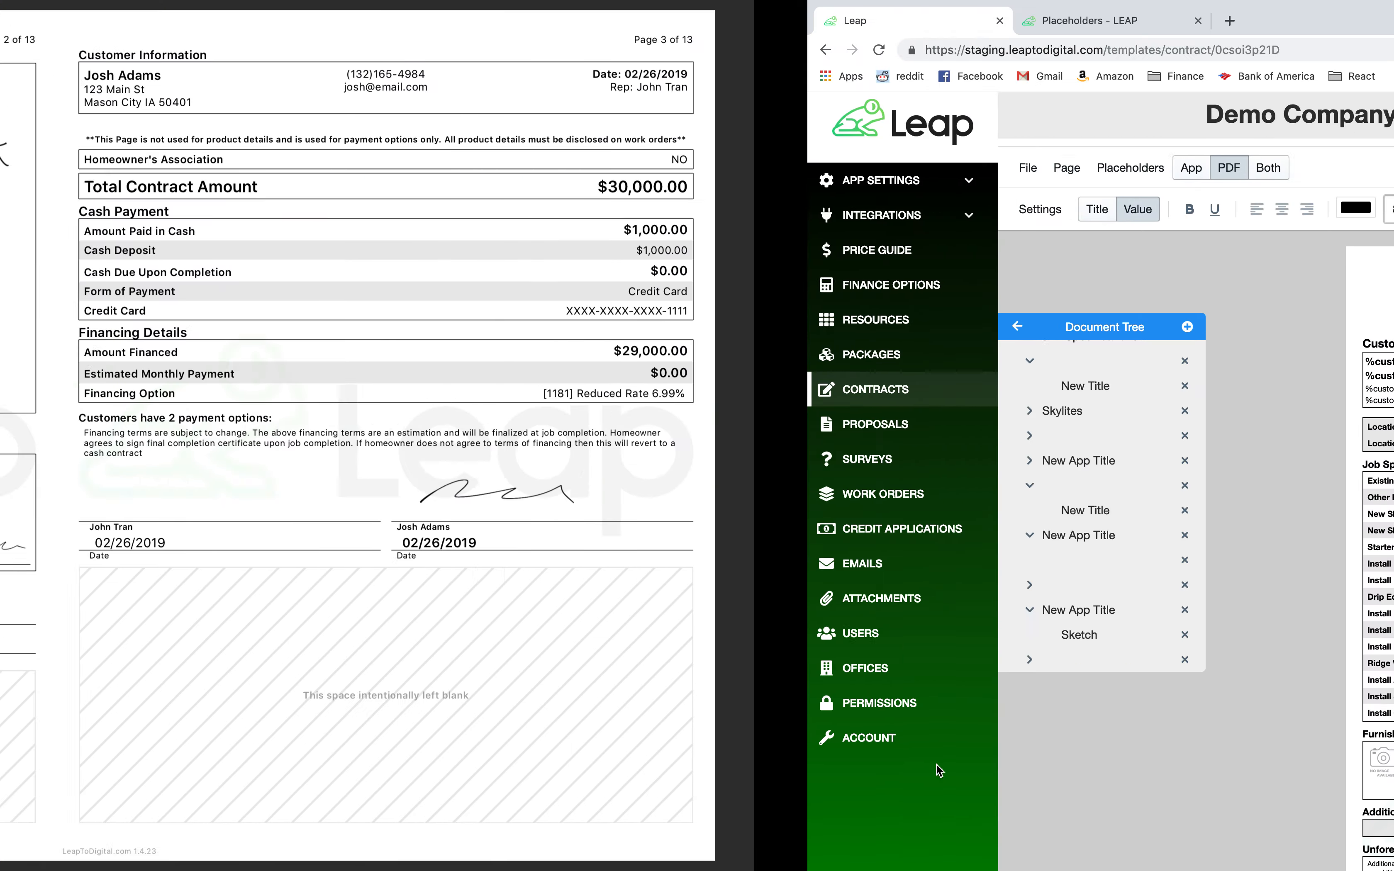
key("ctrl+Right")
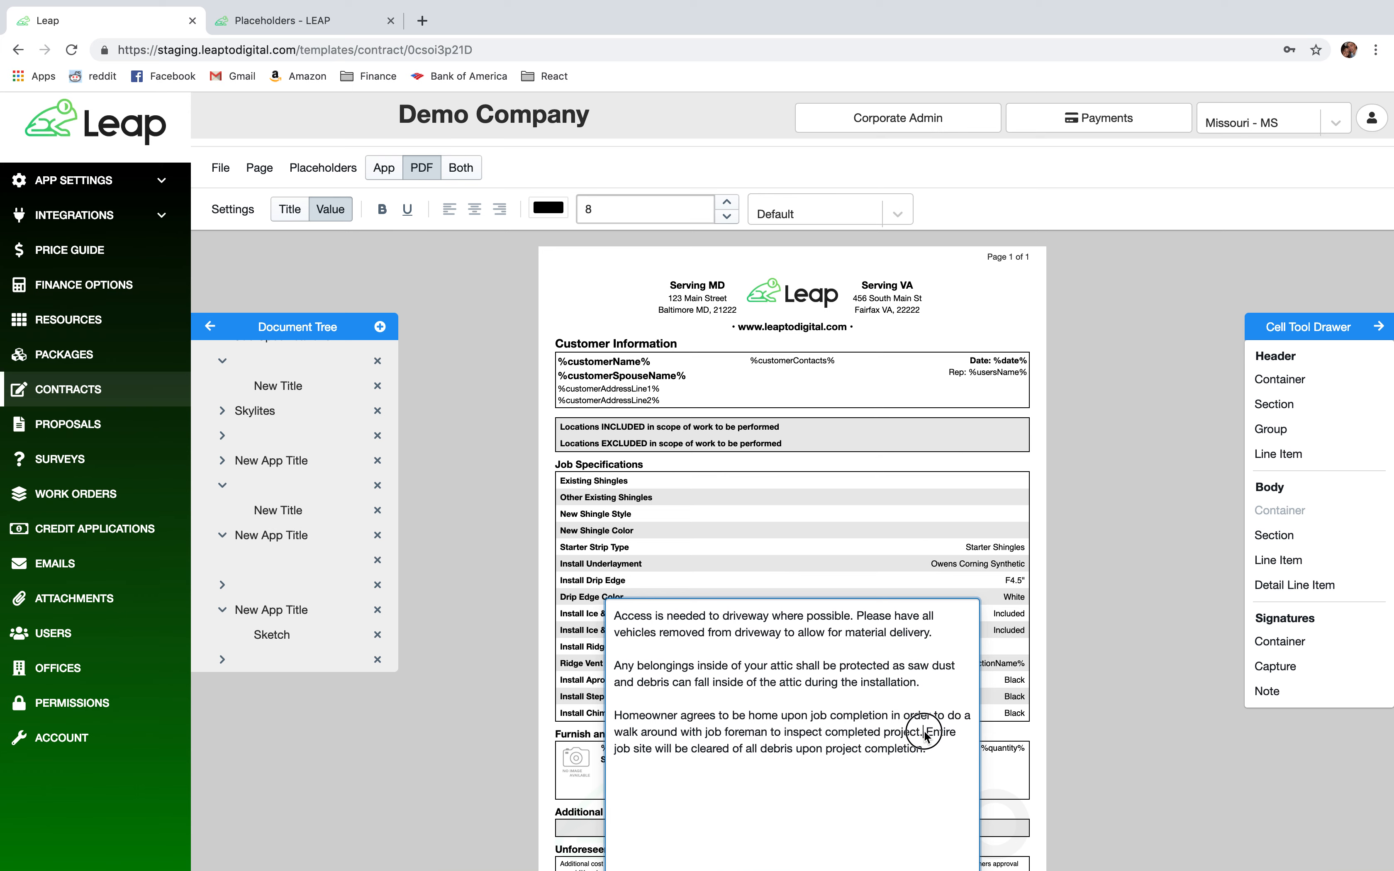
key("Return")
key("Delete")
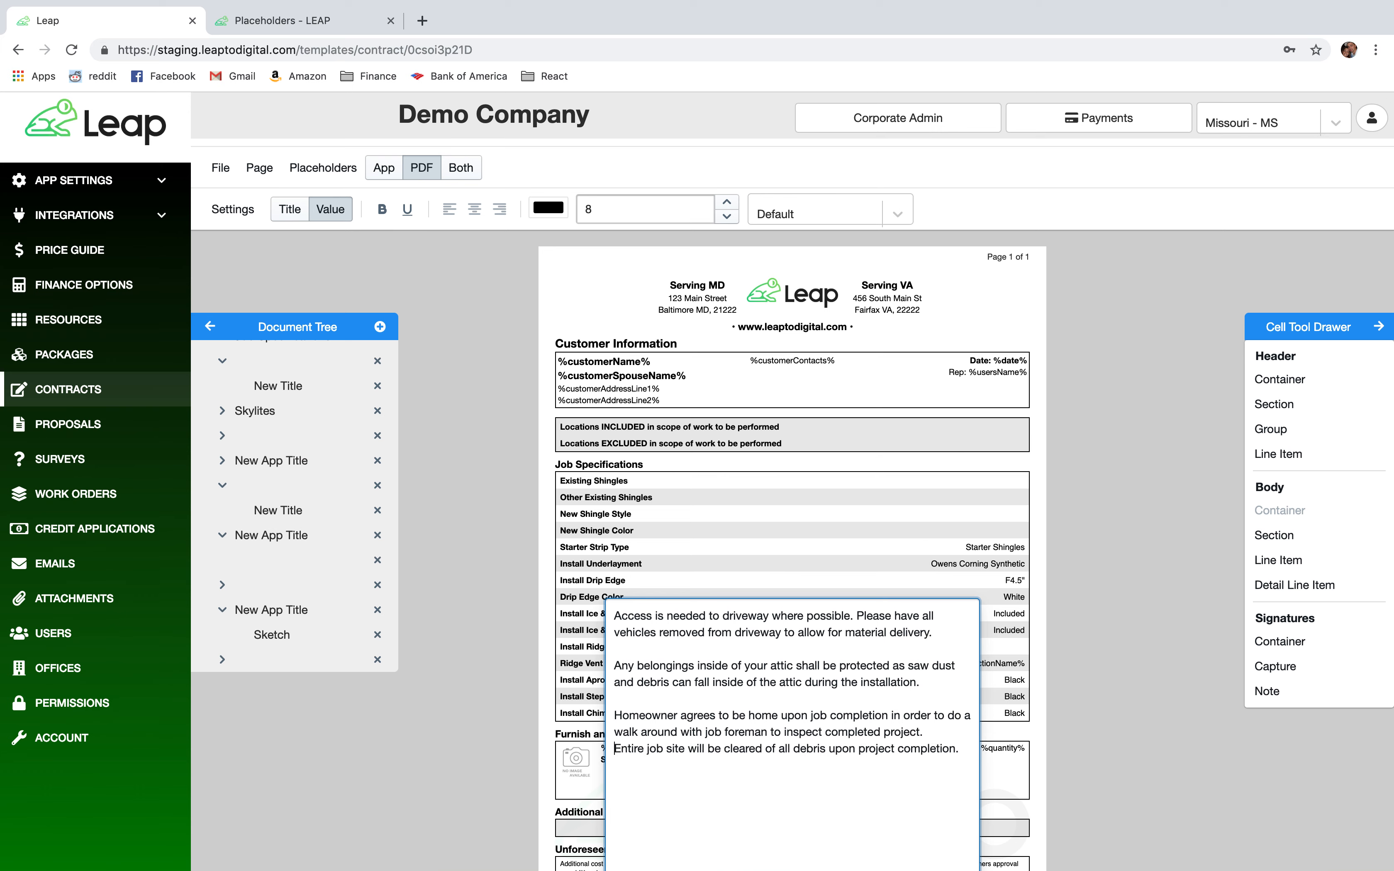
key("Return")
left_click(1067, 730)
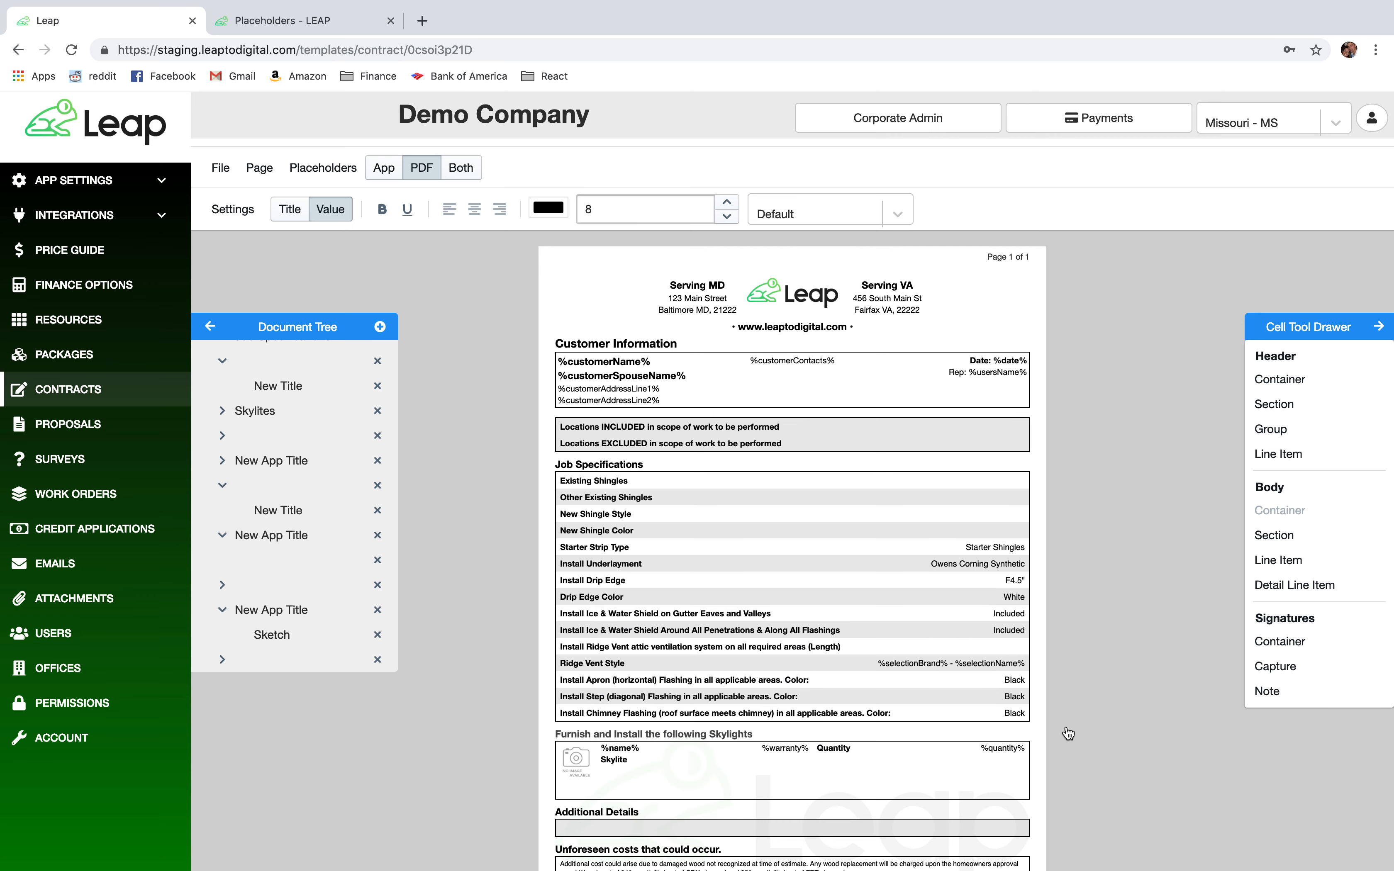
scroll(1068, 733, "down", 5)
Change the initials line to 'I have reviewed and fully understand all of the above.'.
scroll(1067, 732, "down", 2)
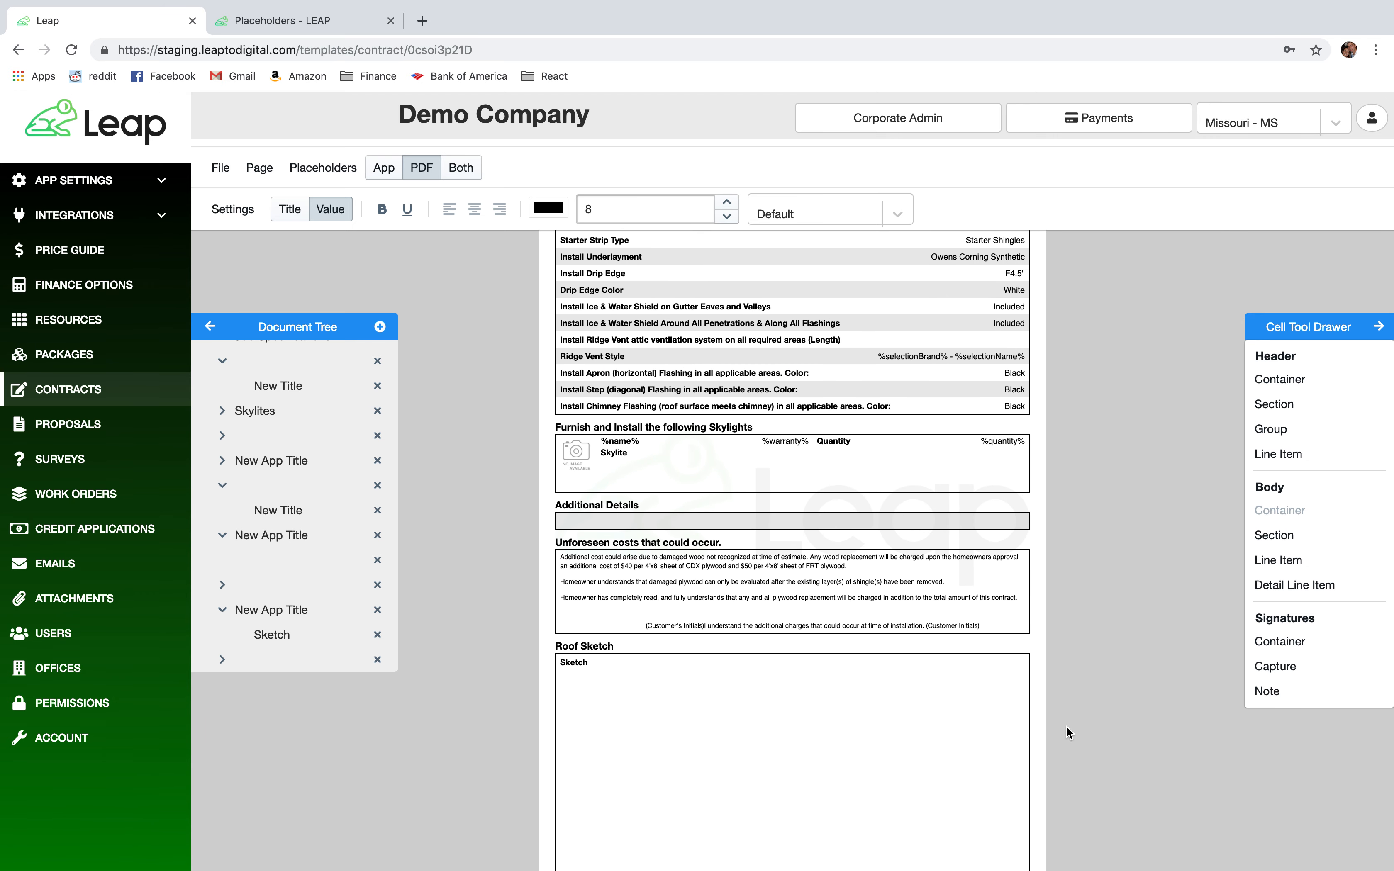
scroll(1065, 725, "down", 1)
scroll(1066, 726, "down", 7)
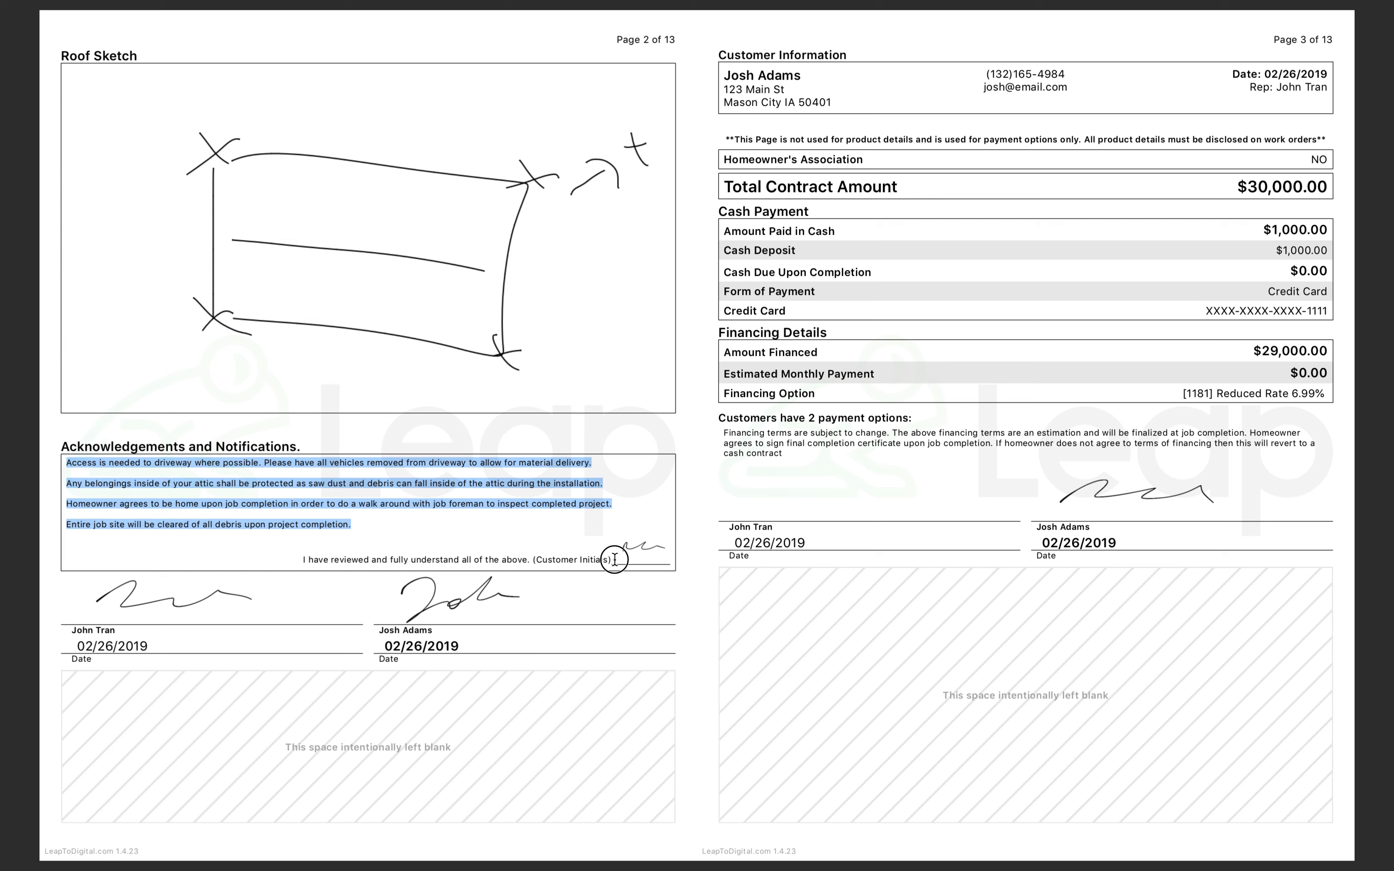
left_click(614, 558)
left_click(611, 563)
left_click_drag(611, 563, 304, 560)
left_click(599, 557)
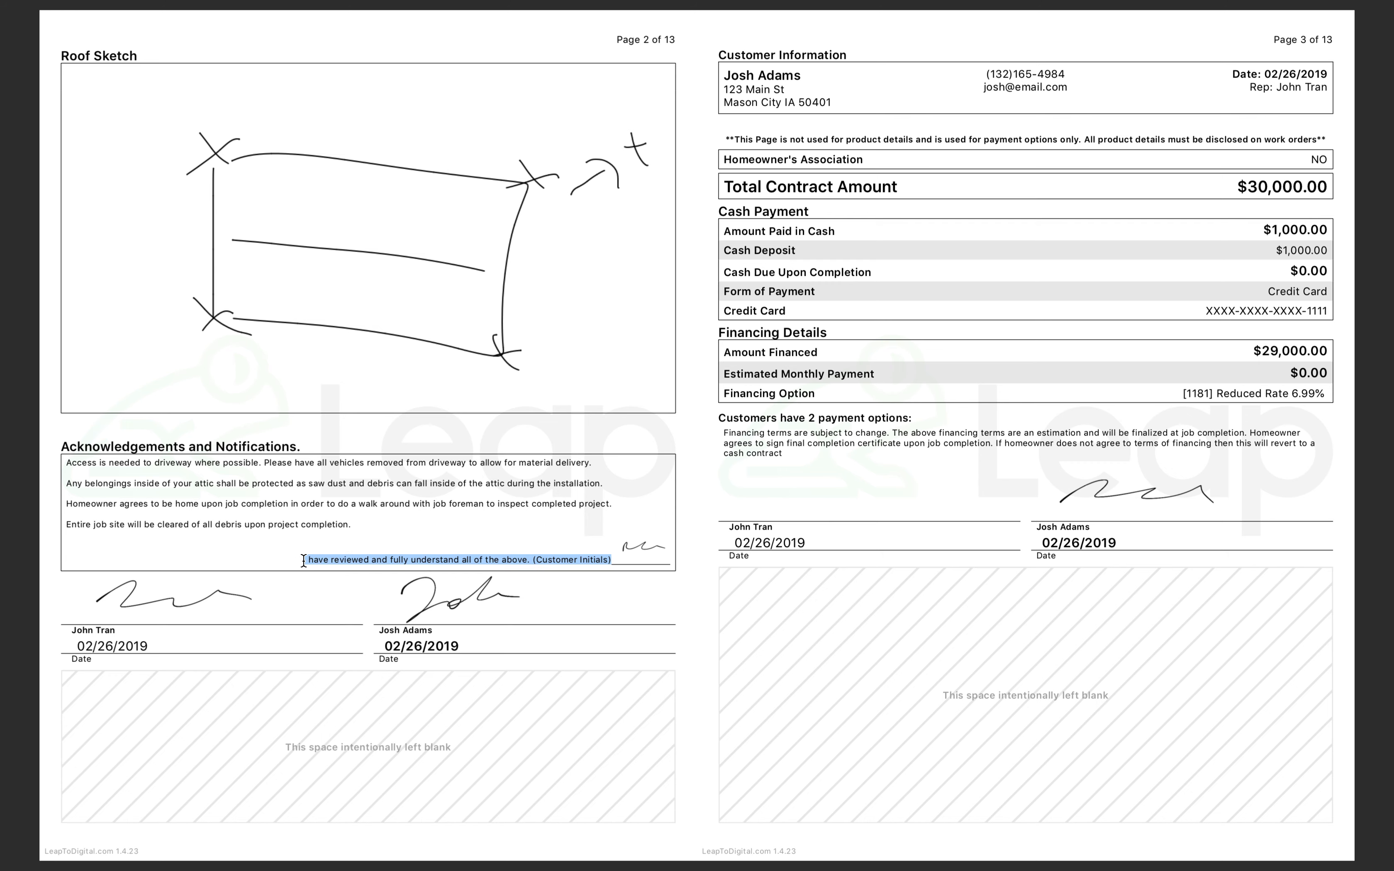
key("ctrl+Right")
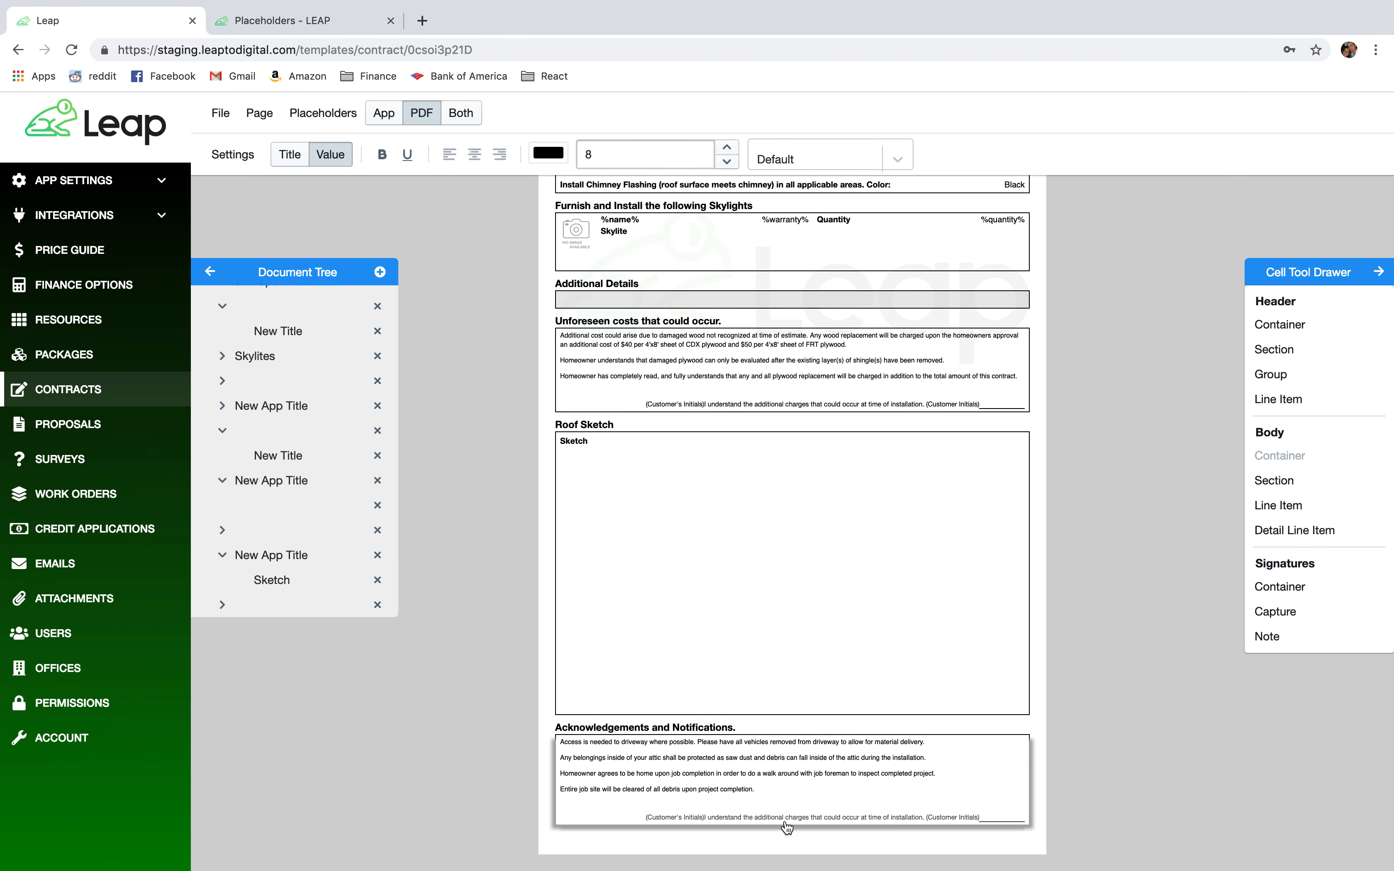
left_click(785, 825)
left_click(687, 822)
key("super+a")
key("super+v")
left_click(461, 741)
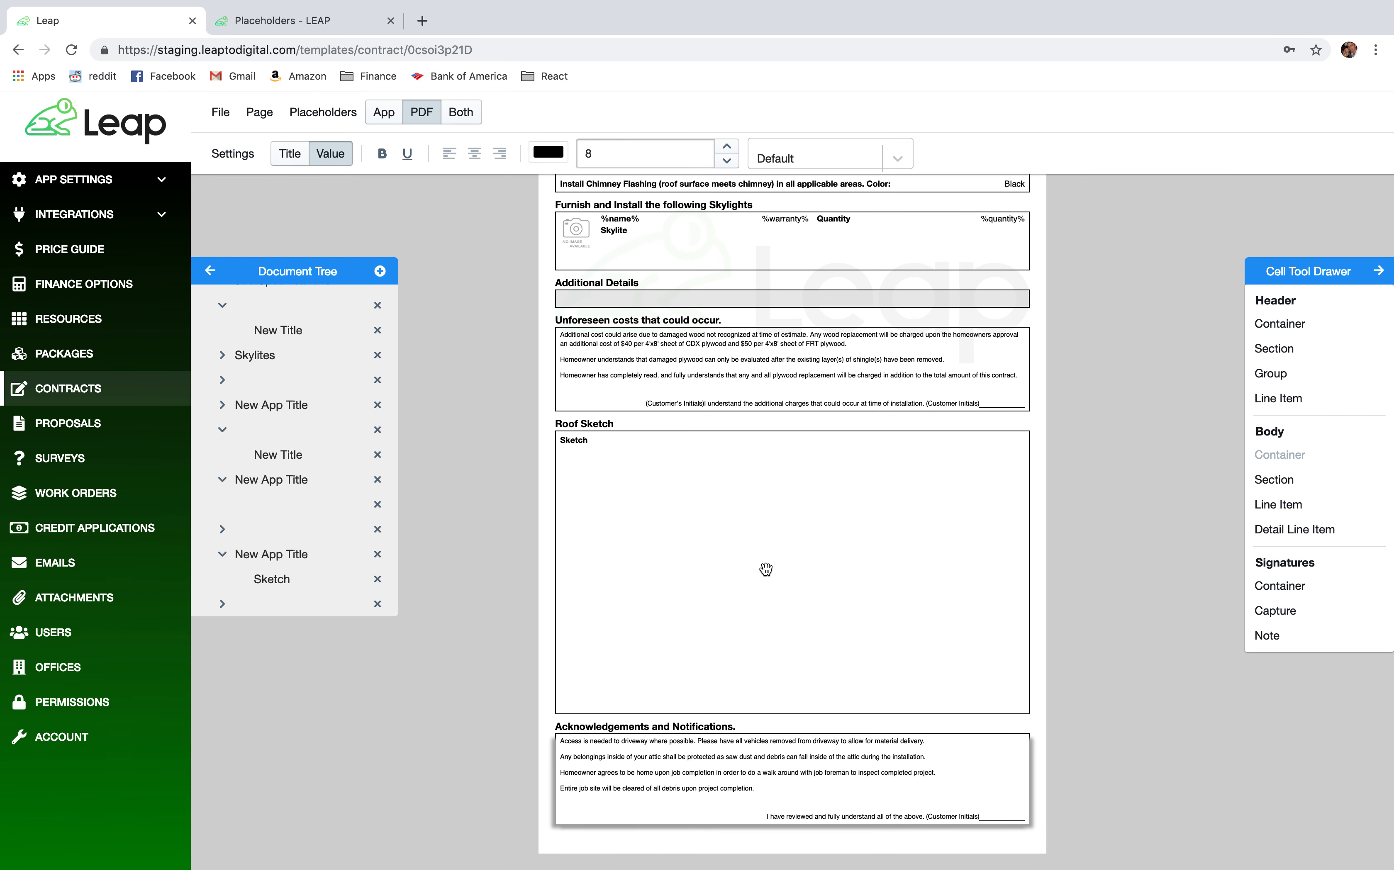
Save the contract template with File > Save.
scroll(249, 216, "up", 5)
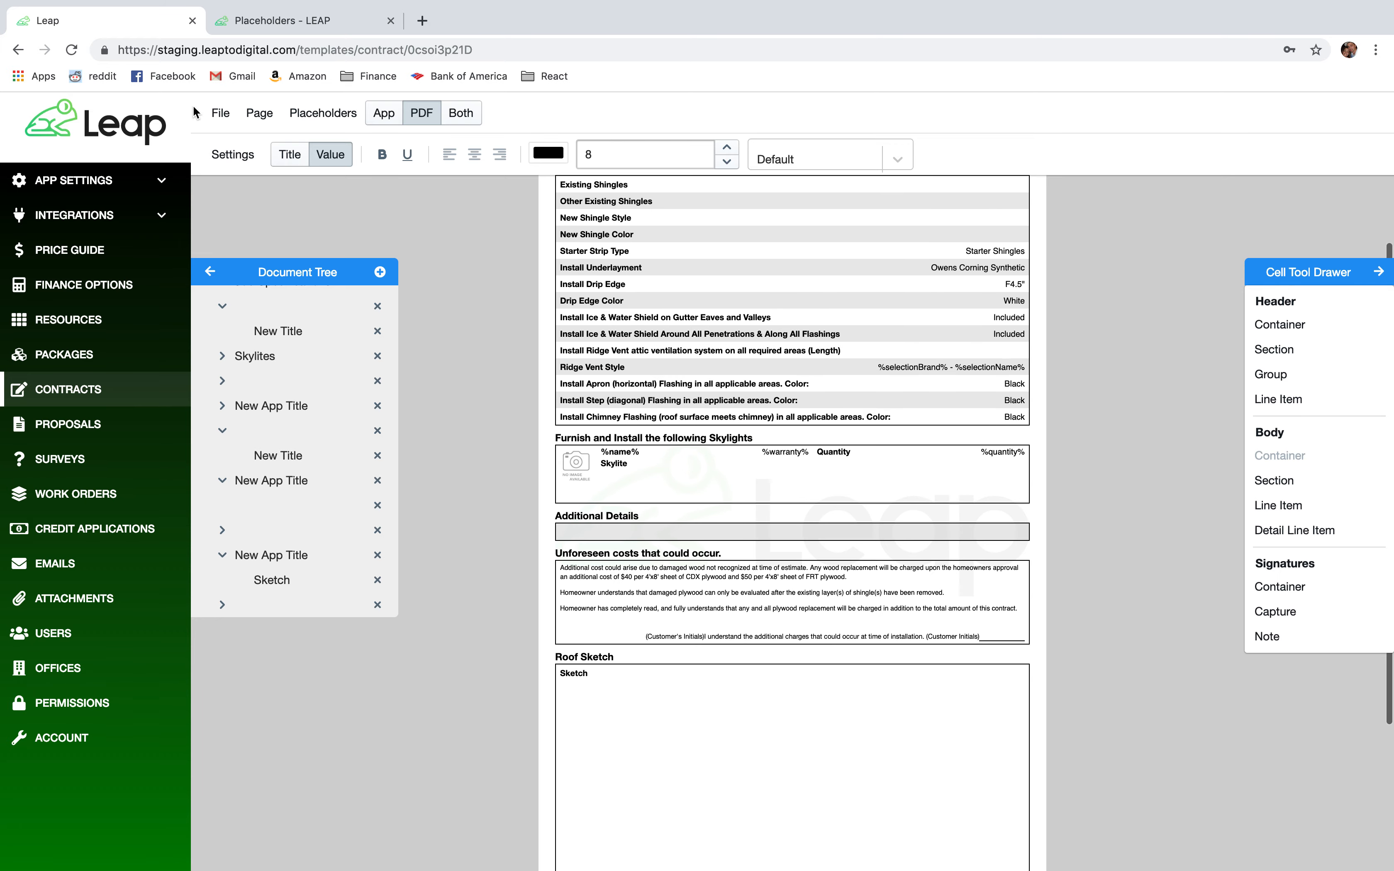
left_click(221, 113)
left_click(245, 163)
scroll(1050, 607, "down", 5)
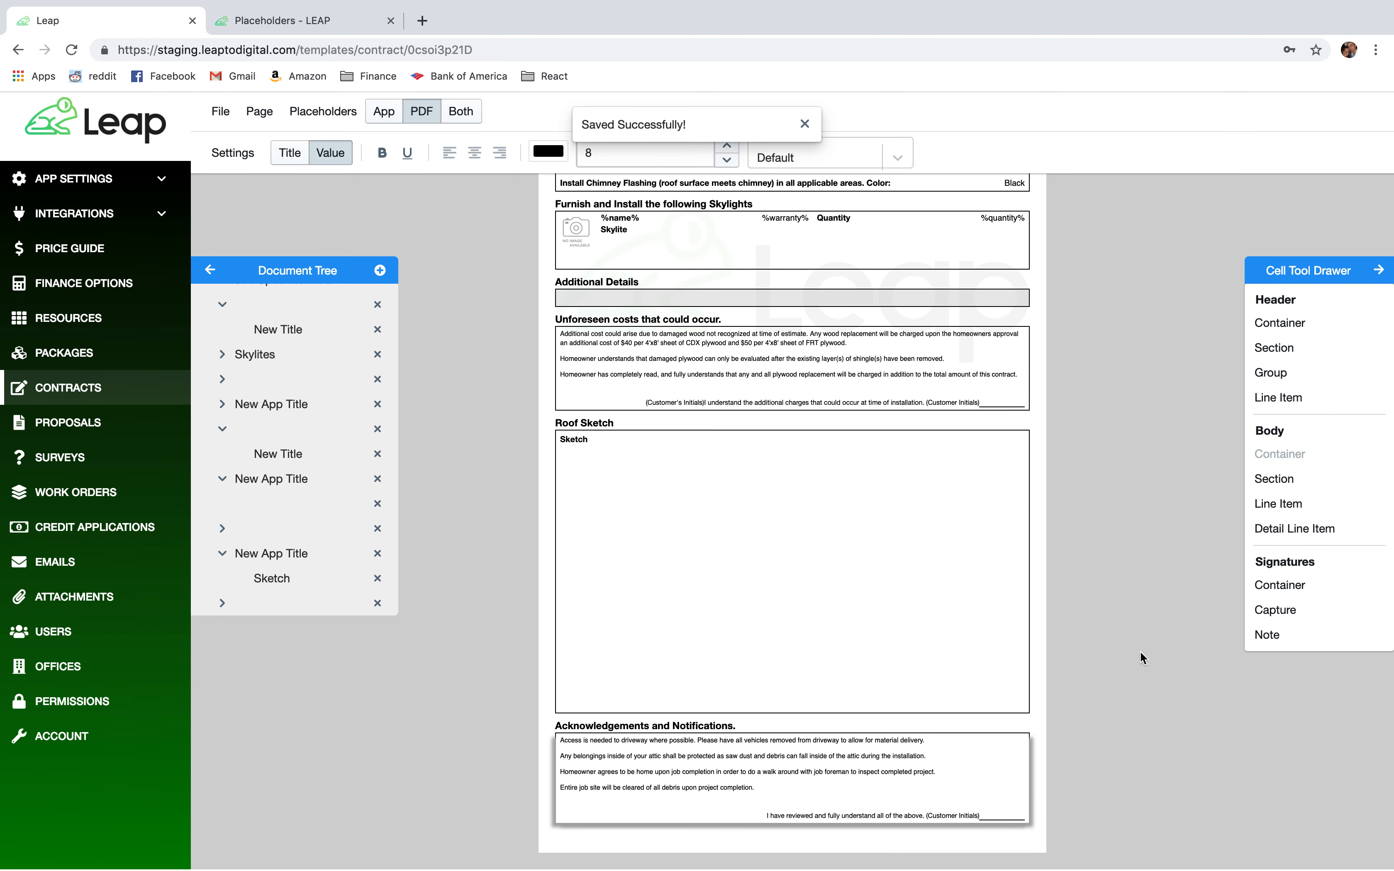
key("ctrl+Left")
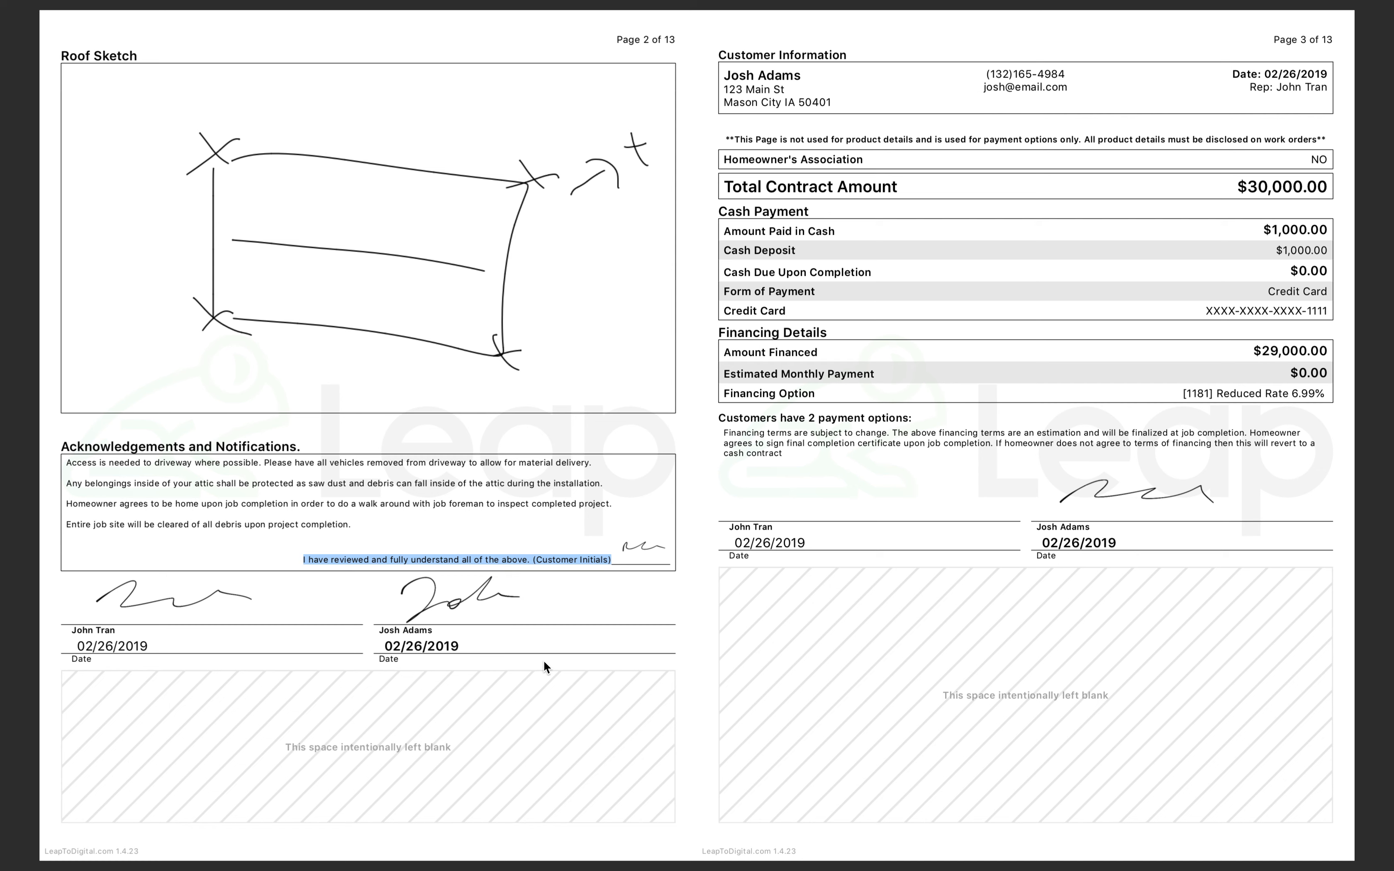
Drop a Signatures container below Acknowledgements with %customerName%, %customerSpouseName% and %date% lines.
key("ctrl+Right")
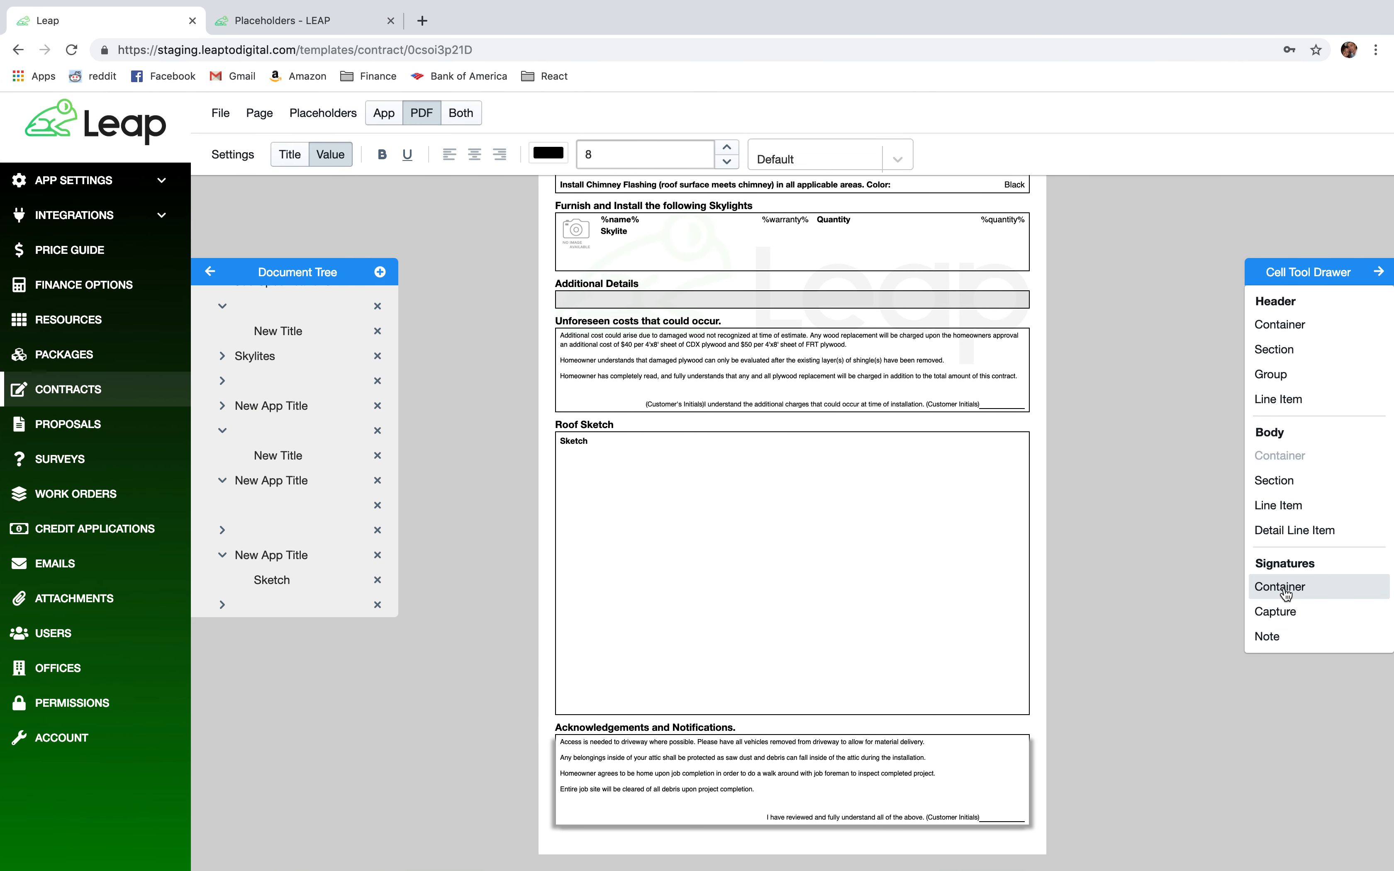
mouse_move(1300, 593)
left_mouse_down()
mouse_move(1125, 669)
mouse_move(973, 841)
left_mouse_up()
scroll(1073, 772, "down", 2)
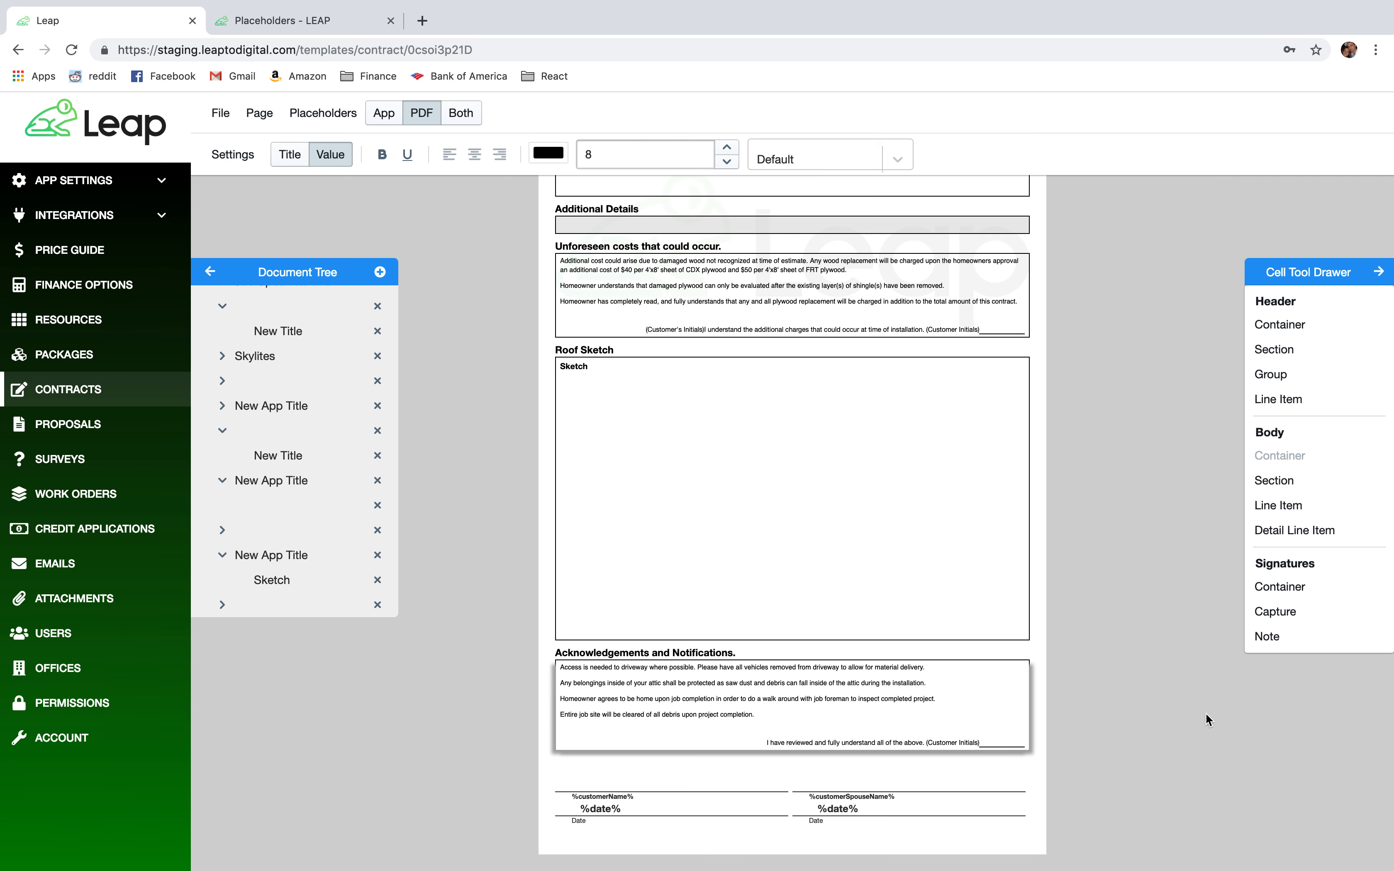
left_click(609, 787)
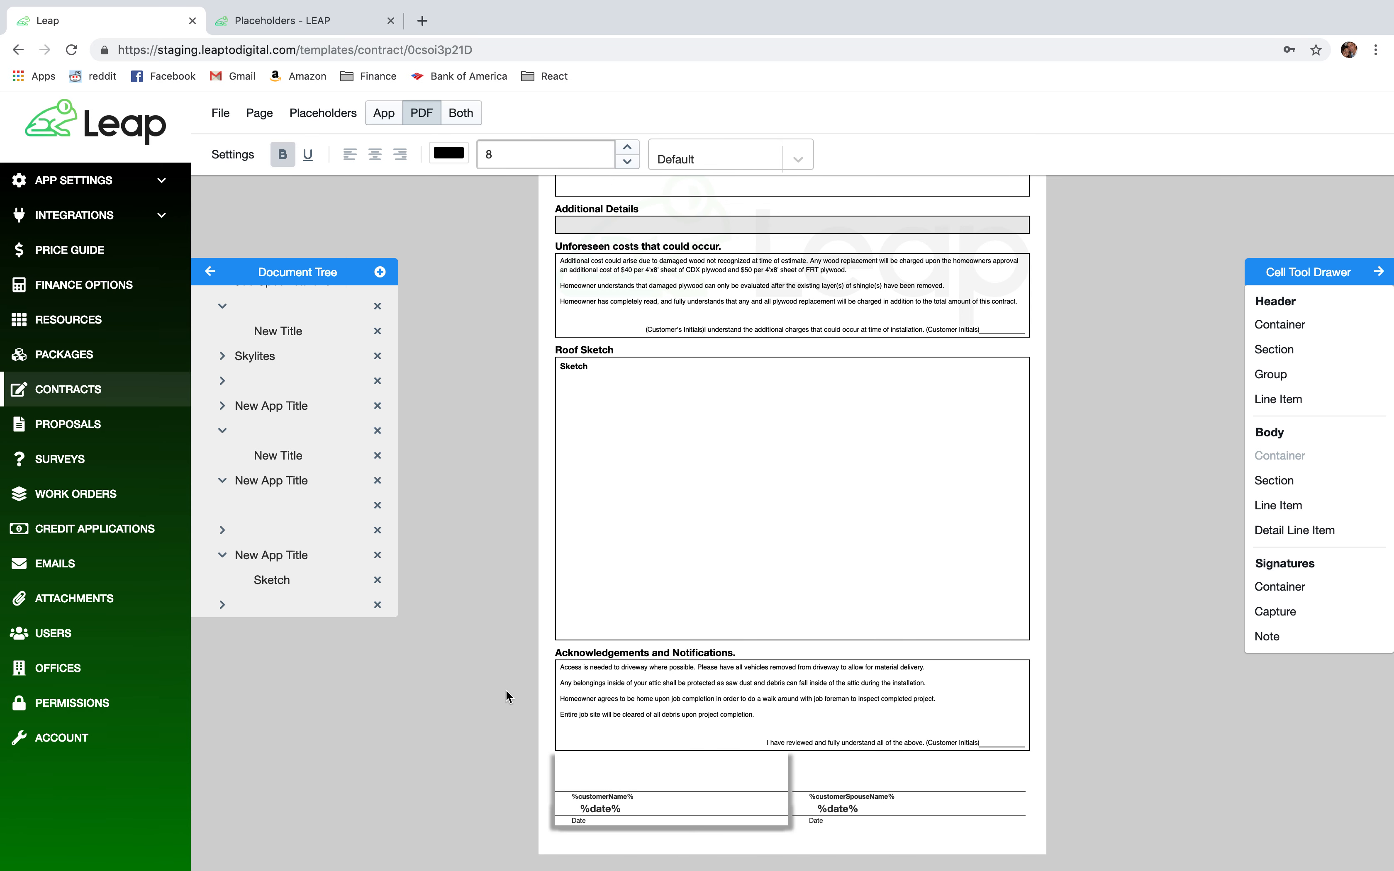
Duplicate the %customerName% signature entry and move the copy into the right column.
scroll(274, 489, "down", 2)
scroll(274, 489, "down", 3)
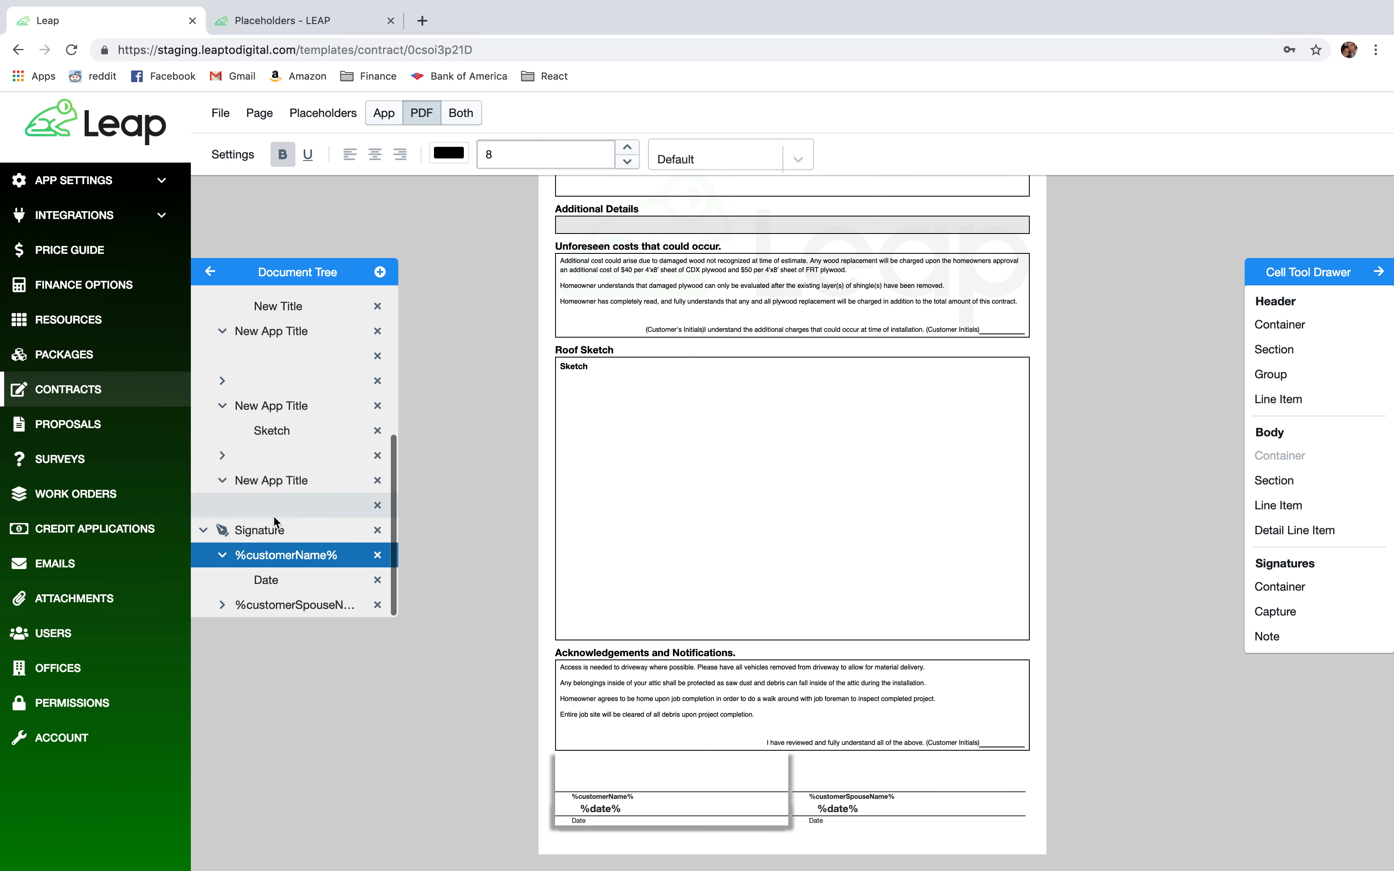
right_click(278, 557)
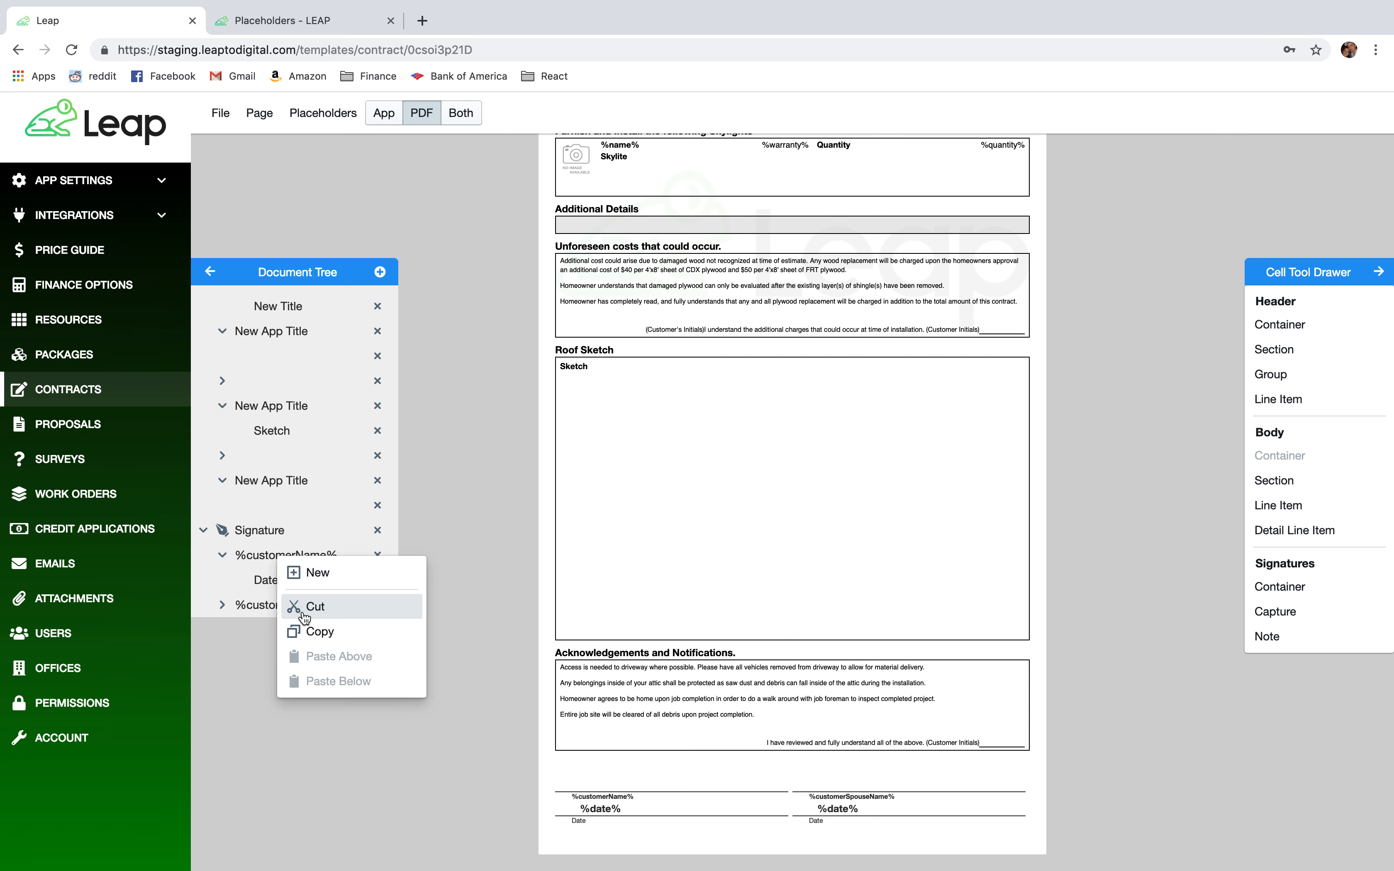
left_click(305, 632)
right_click(294, 551)
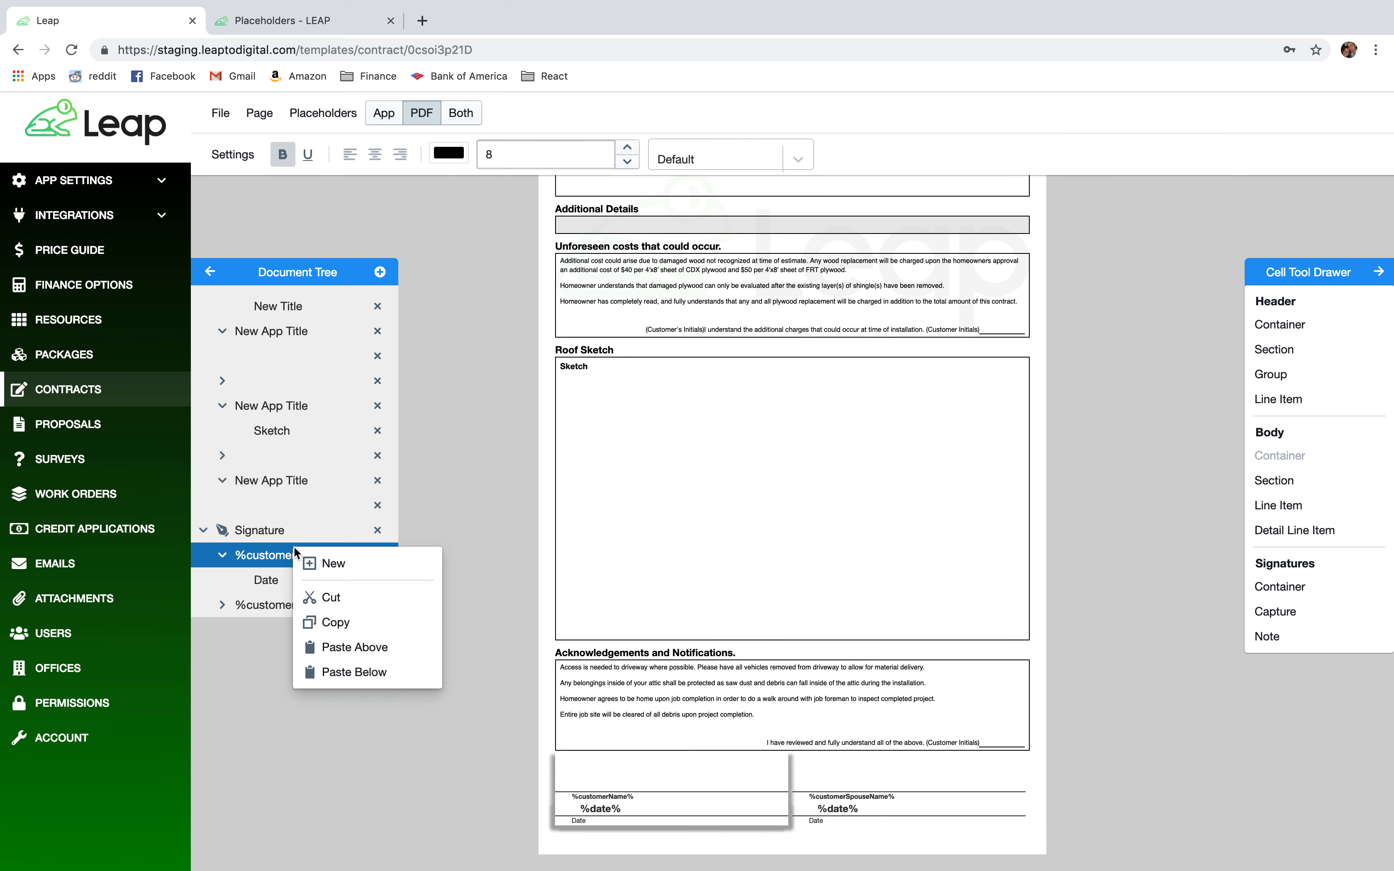
left_click(353, 651)
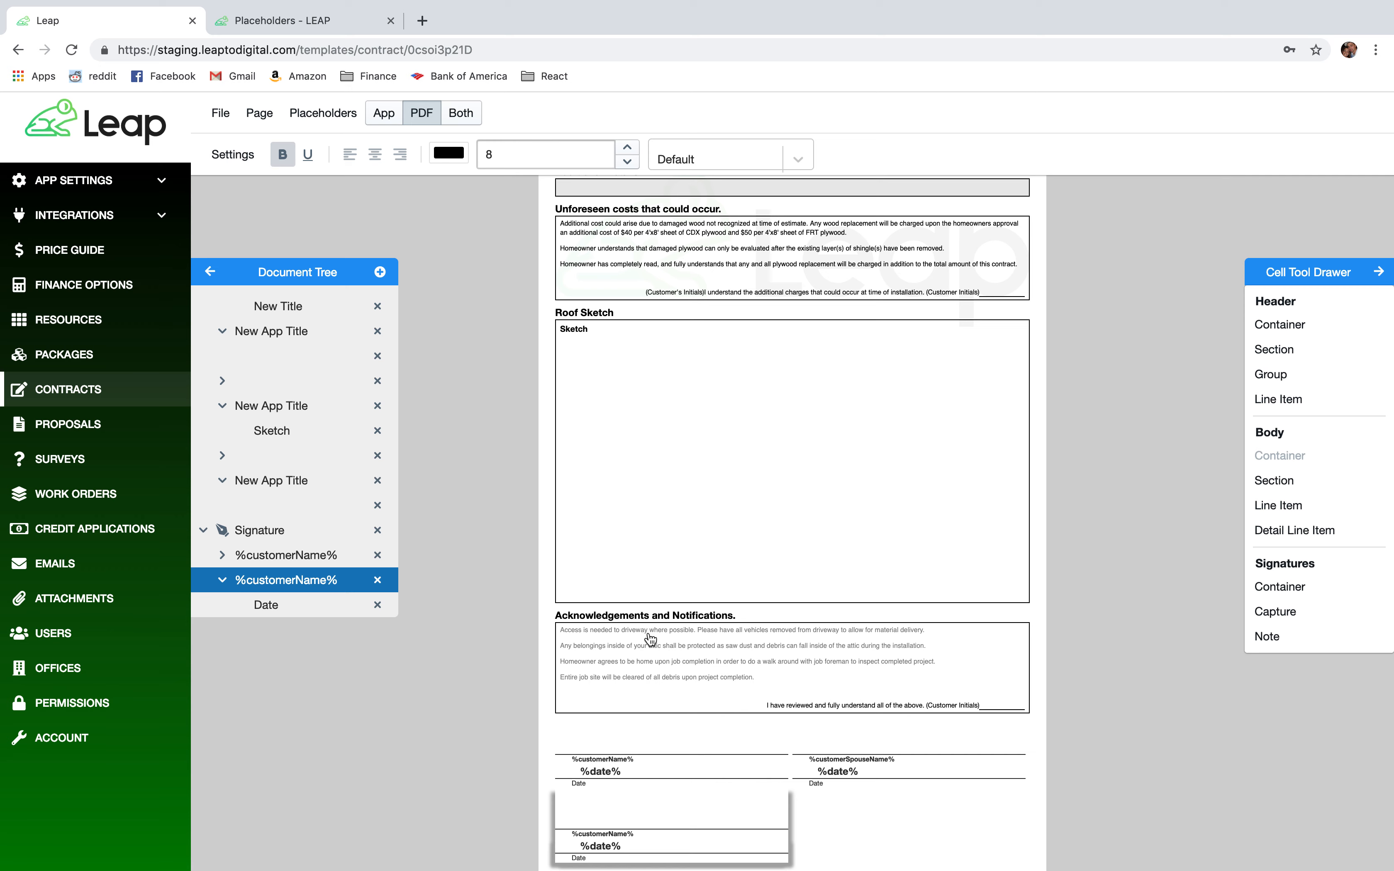
scroll(645, 640, "down", 1)
mouse_move(614, 774)
left_mouse_down()
mouse_move(722, 750)
mouse_move(877, 767)
left_mouse_up()
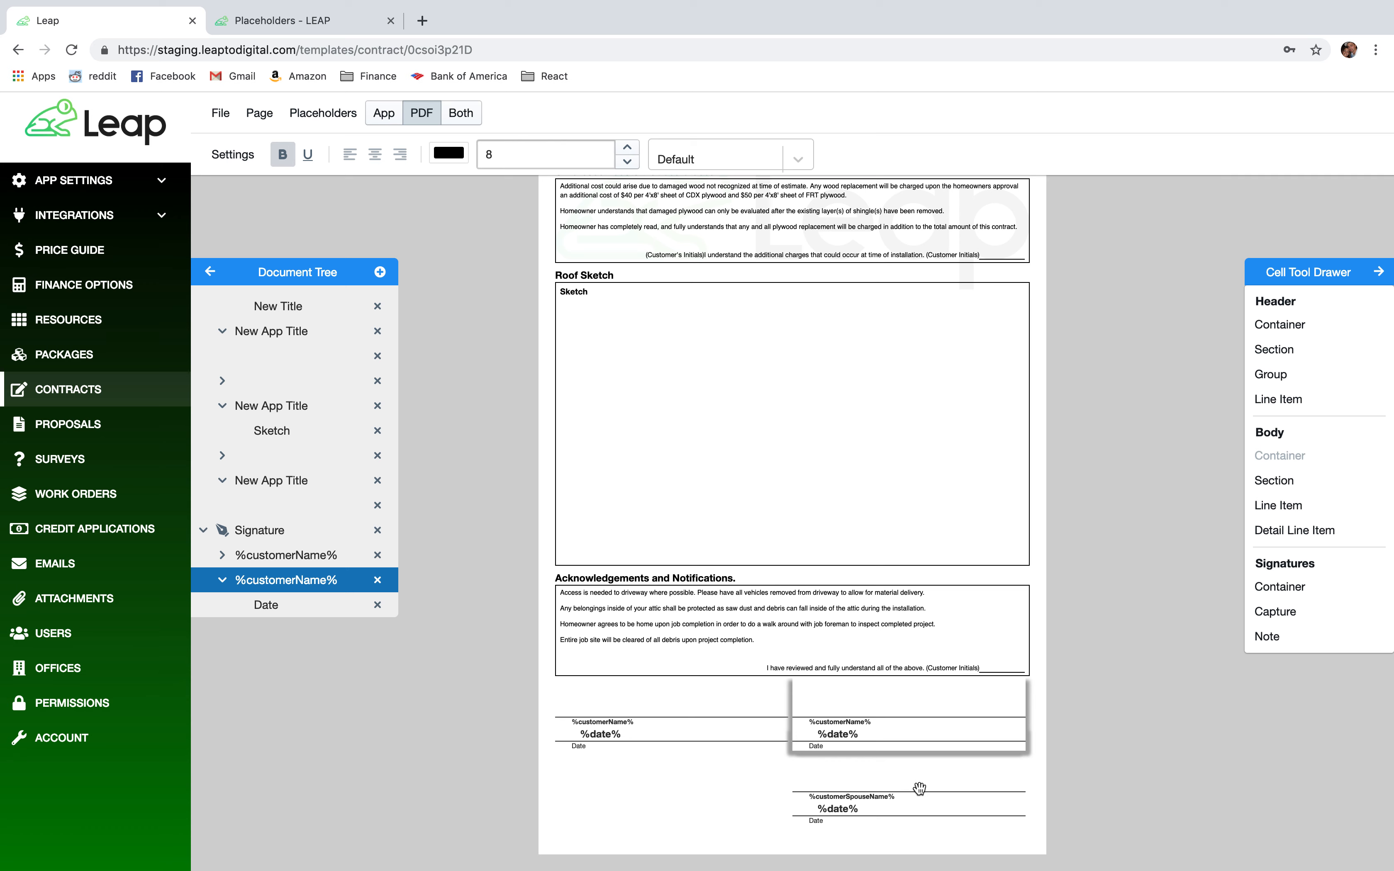
left_click(619, 730)
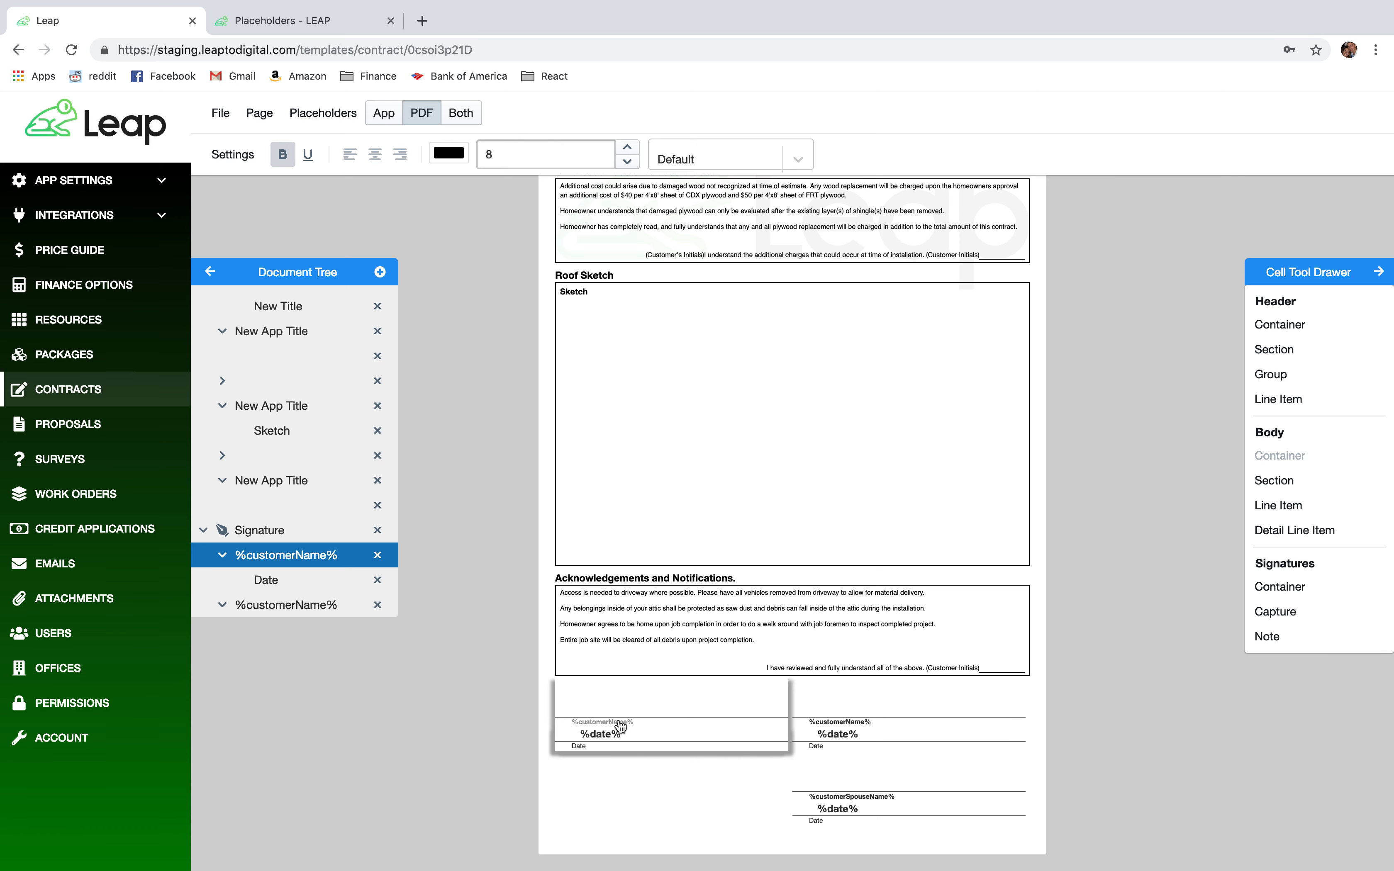
left_click(290, 22)
Replace the left block's %customerName% with the User First and Last Name placeholder %usersName%.
scroll(498, 568, "up", 6)
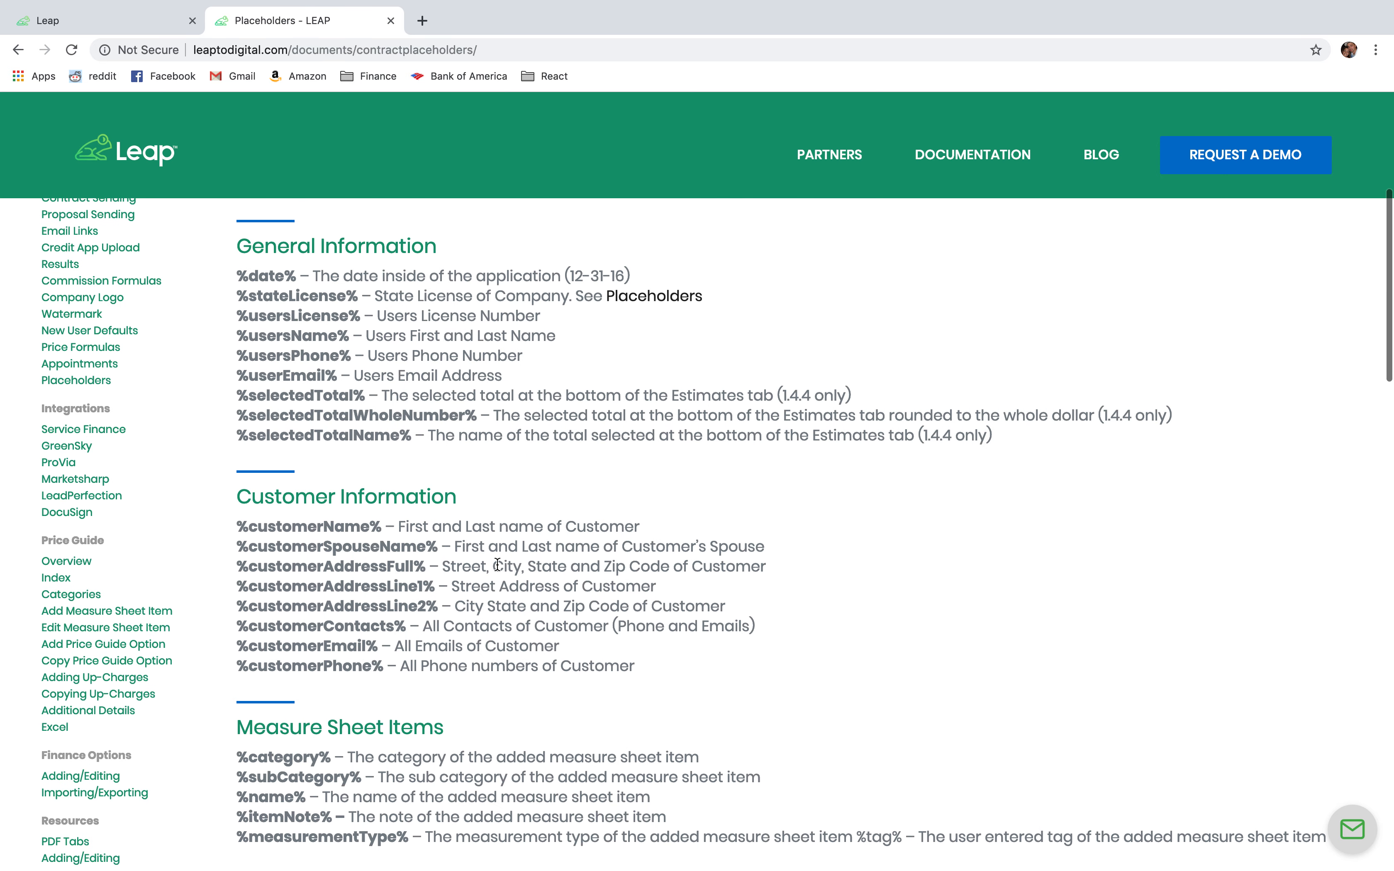
left_click(87, 26)
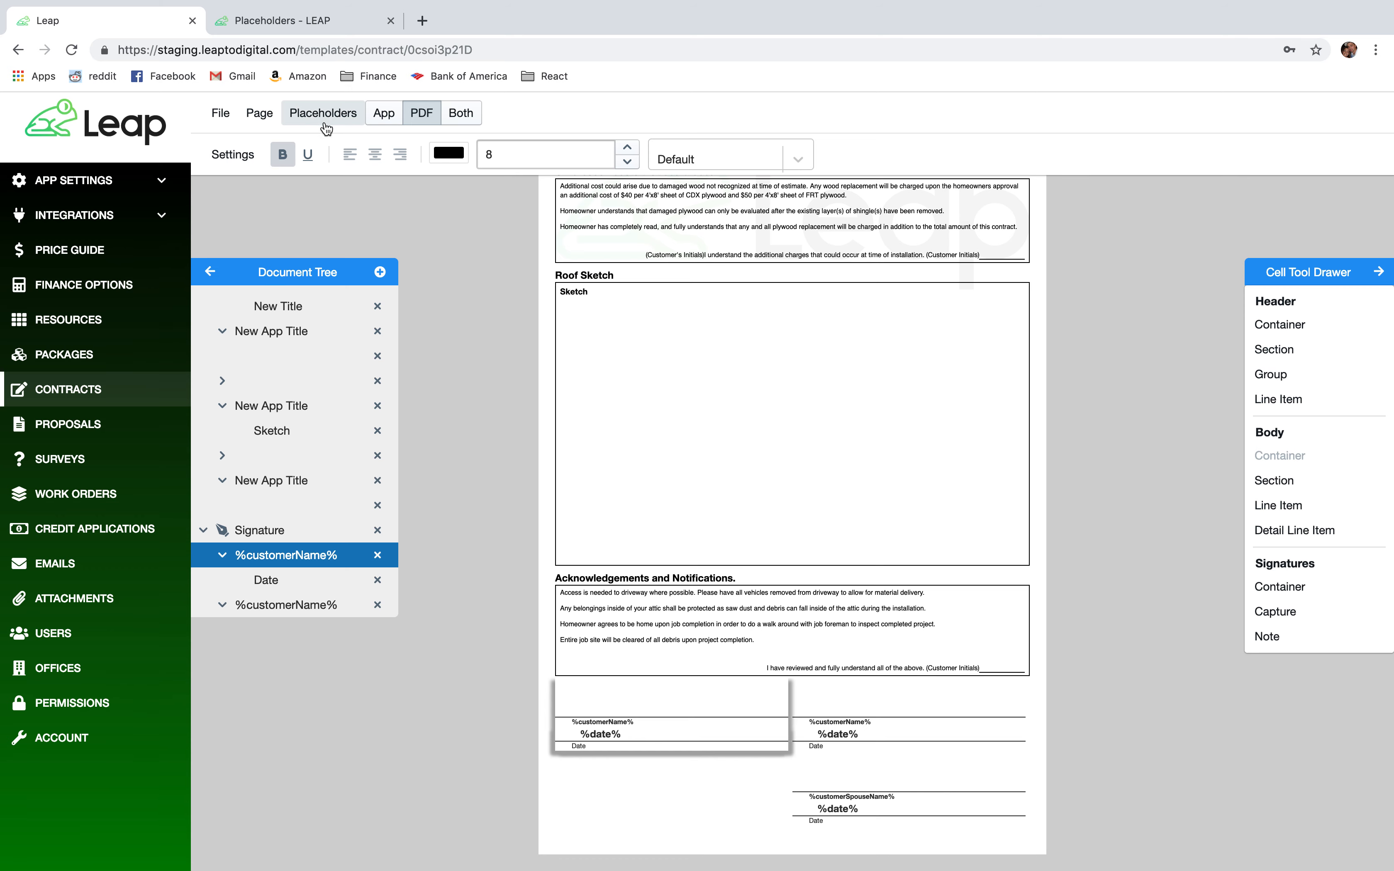
left_click(325, 122)
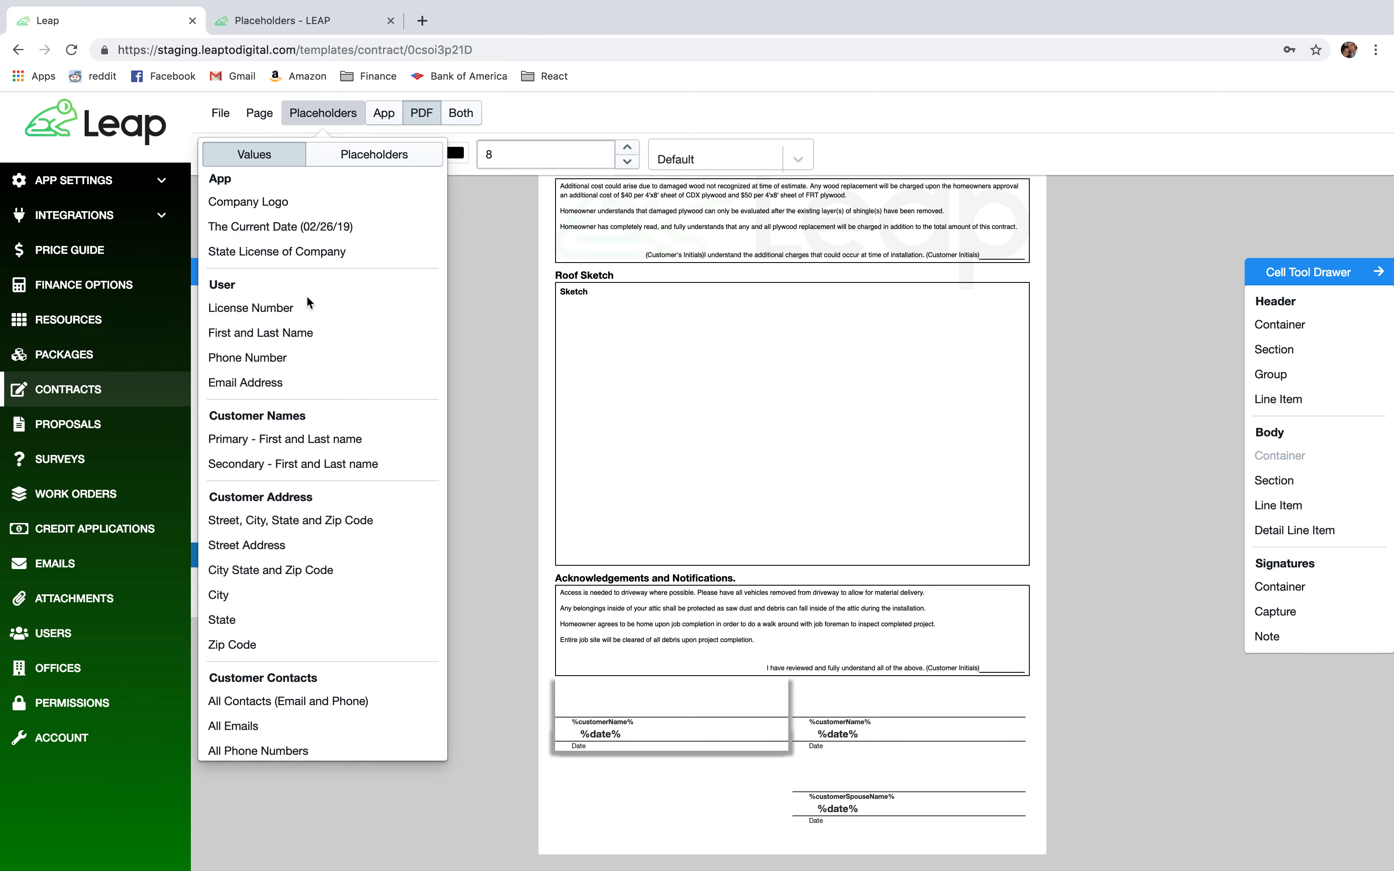
left_click(303, 331)
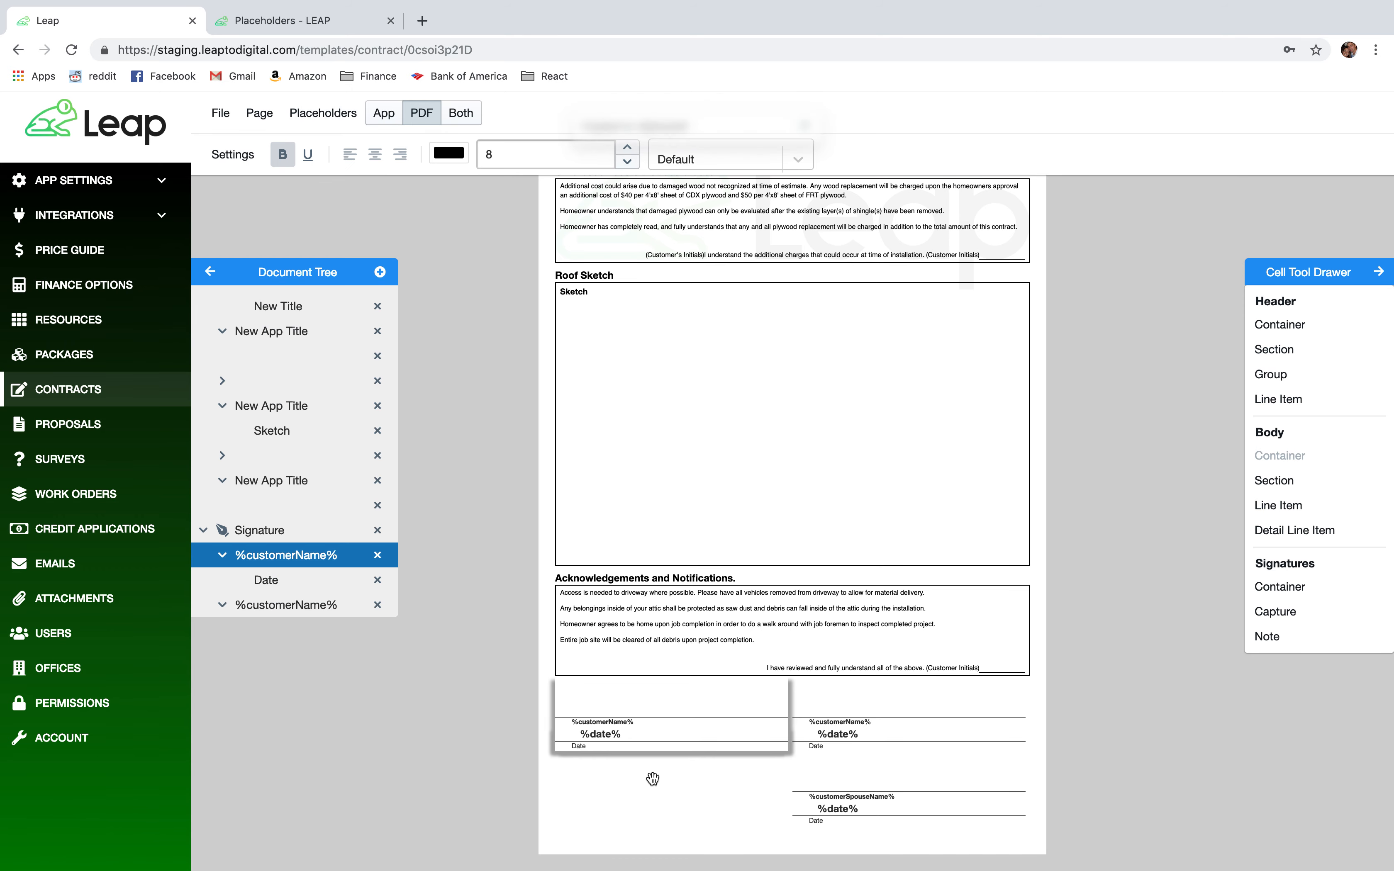
left_click(618, 729)
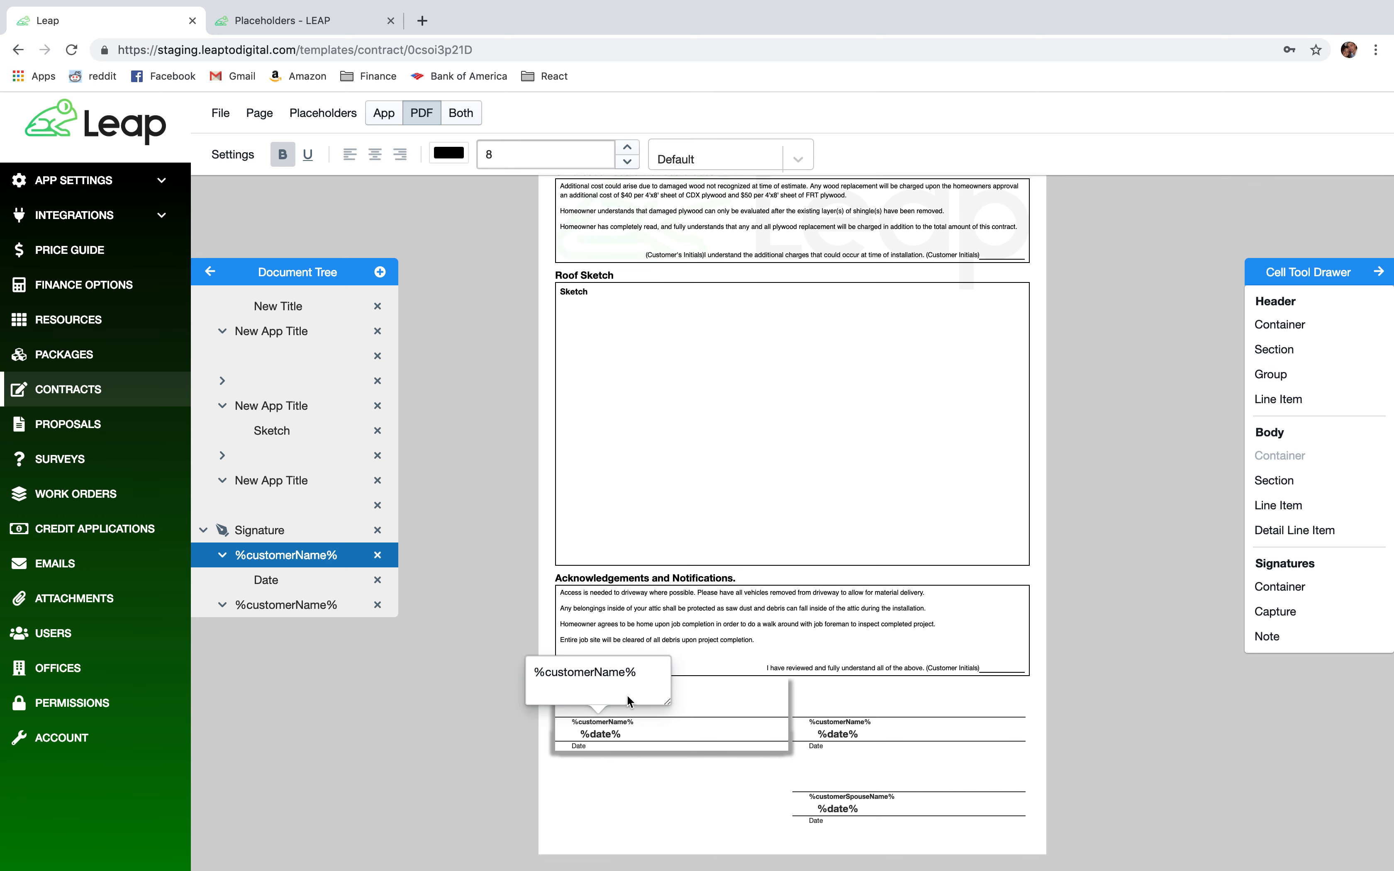
left_click_drag(638, 672, 533, 674)
key("super+v")
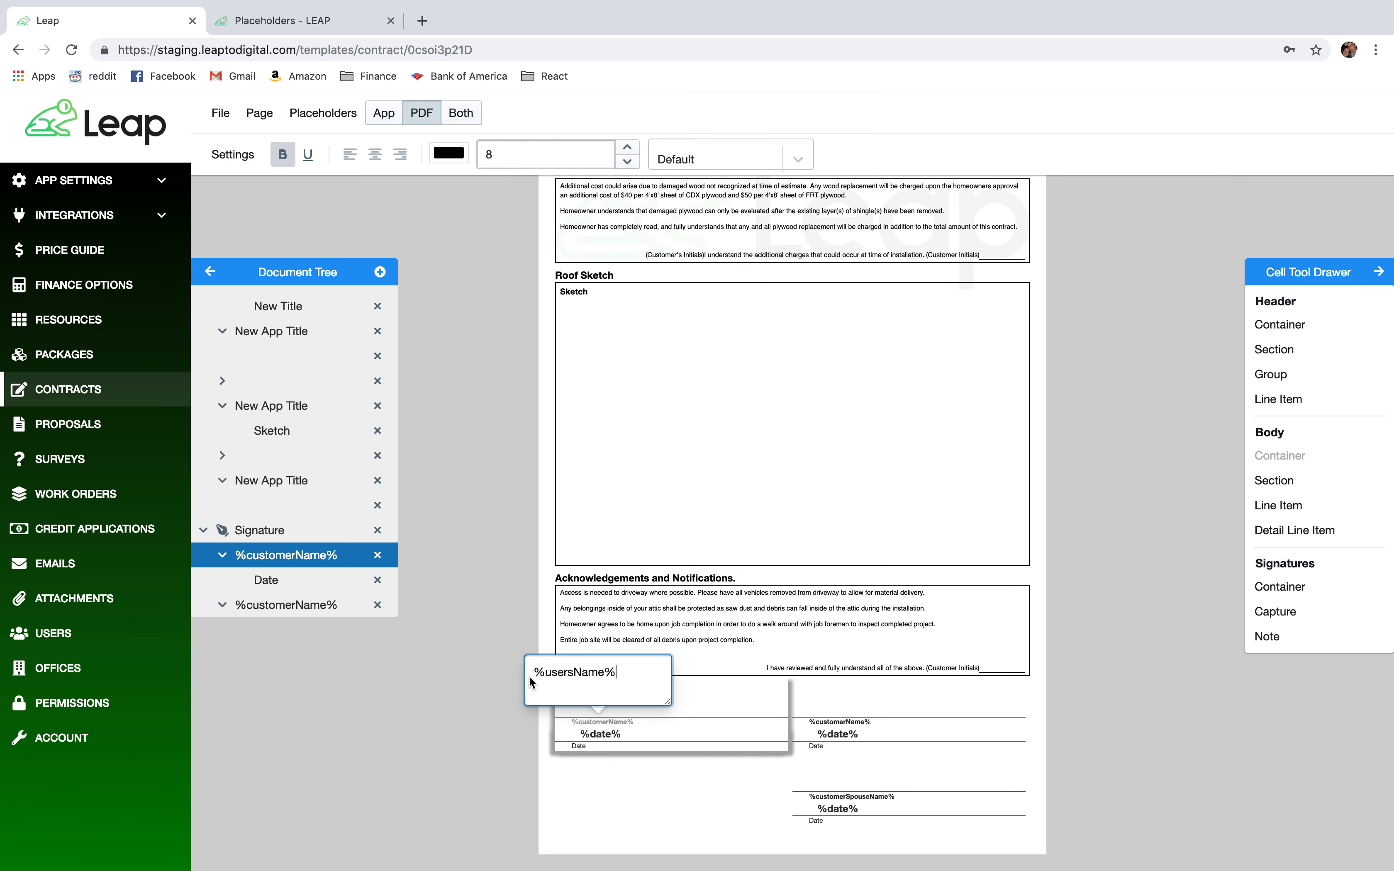
left_click(473, 676)
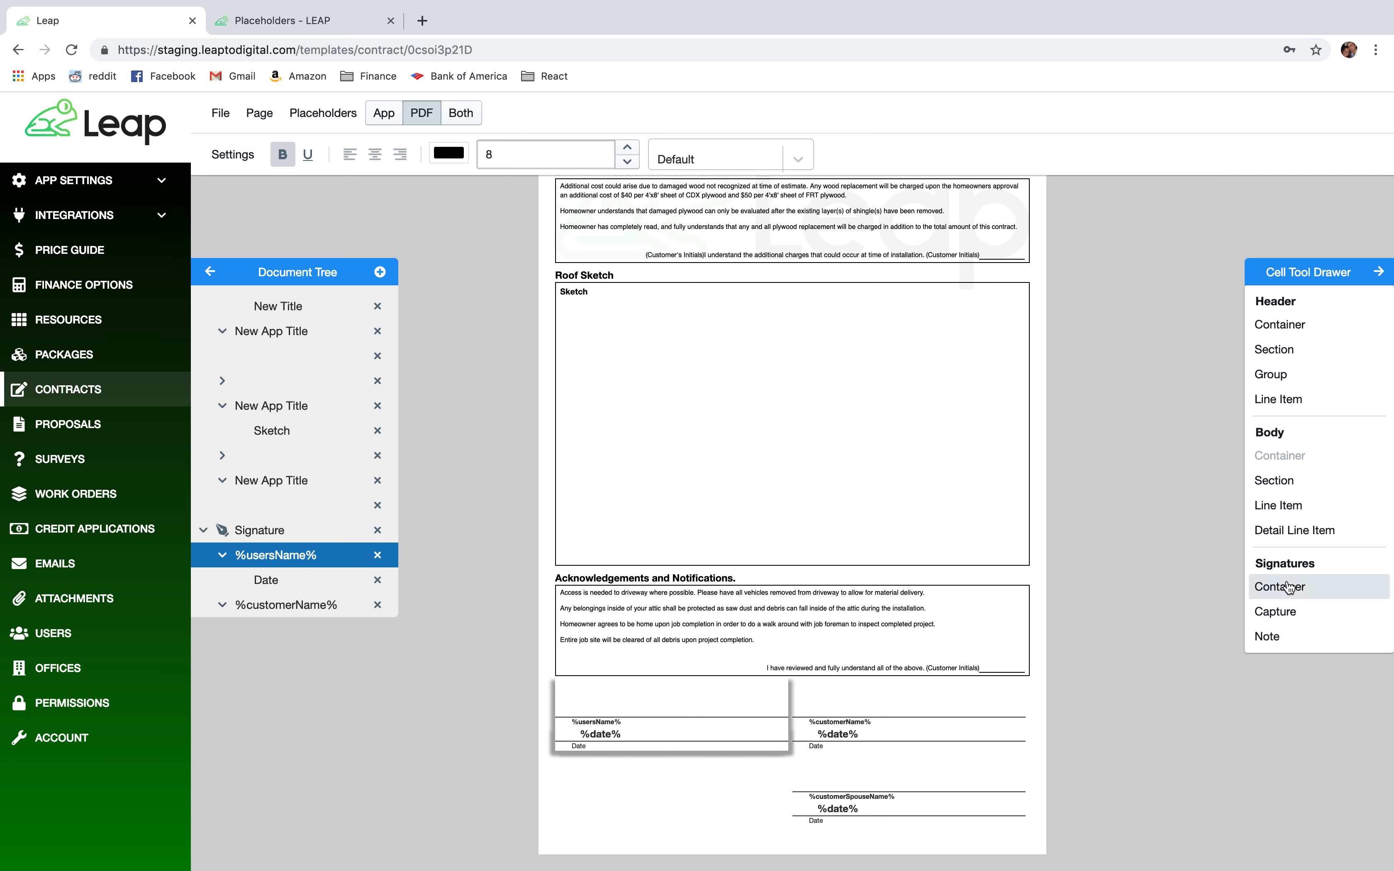
Add a Note line to the rep's signature block and relabel Date as 'License #'.
mouse_move(1317, 637)
left_mouse_down()
mouse_move(657, 735)
mouse_move(643, 754)
mouse_move(644, 743)
left_mouse_up()
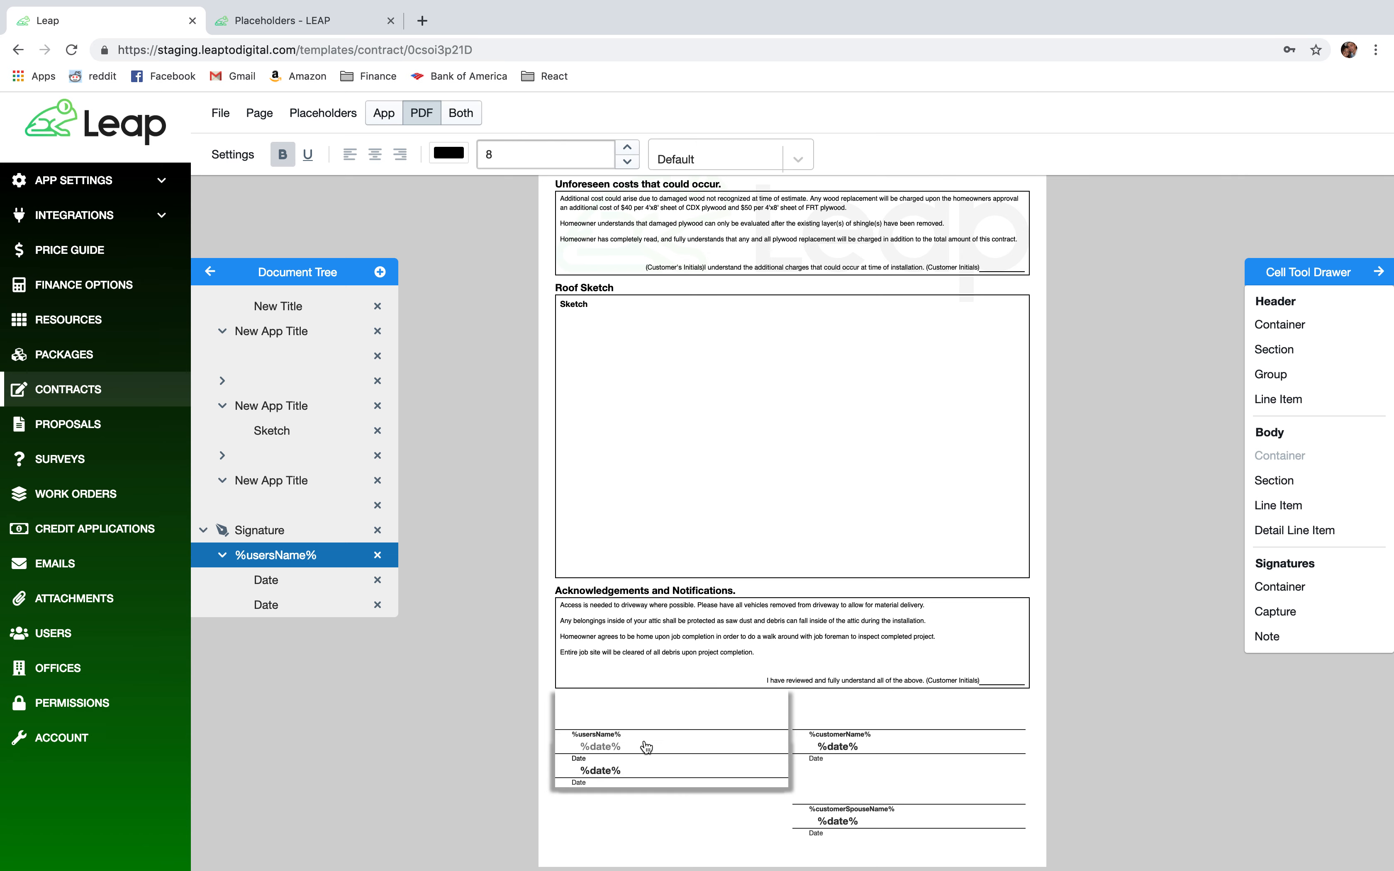
left_click(577, 759)
left_click_drag(572, 708, 505, 709)
type("License #")
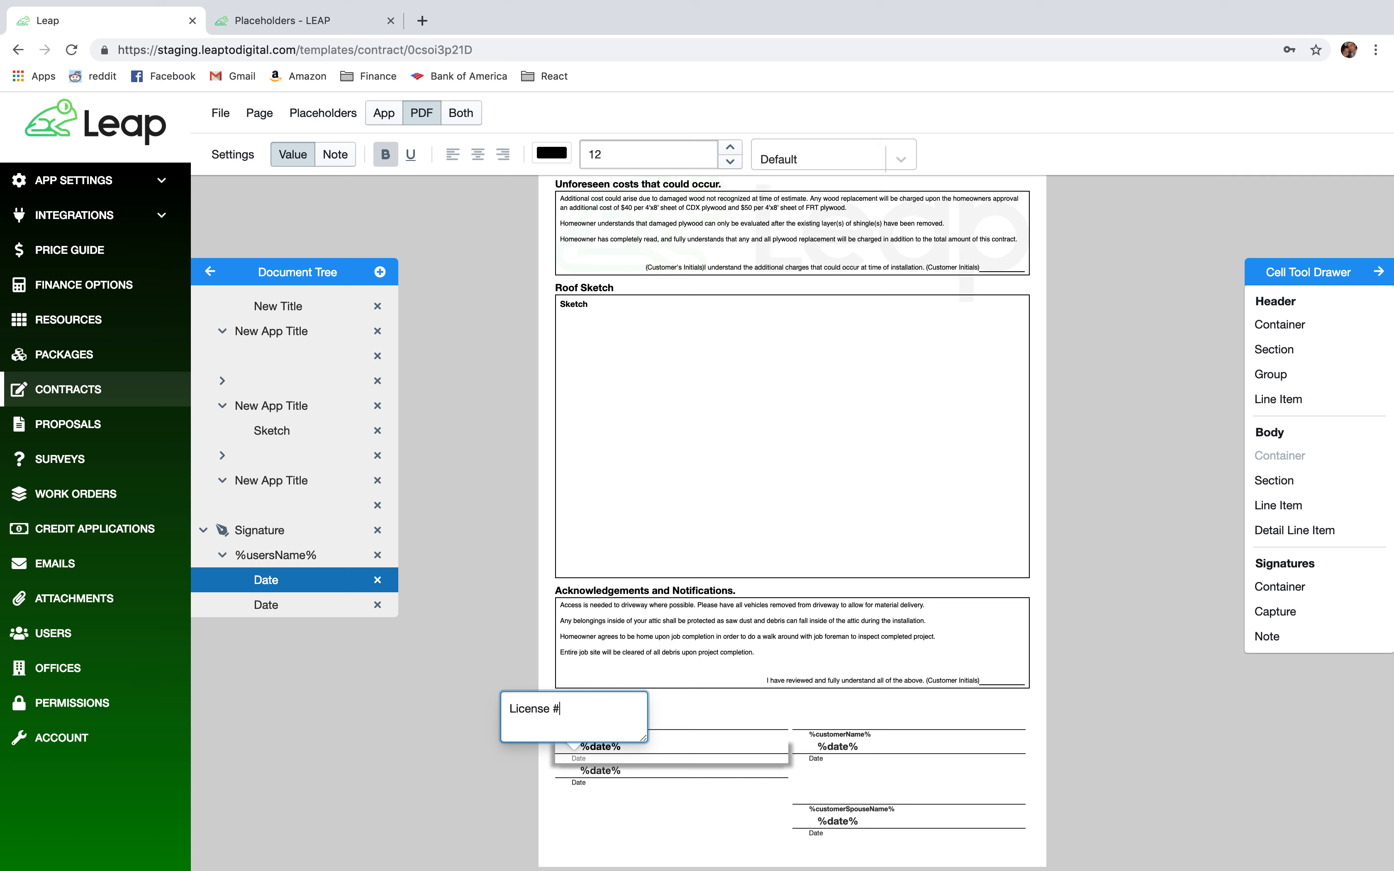
left_click(441, 740)
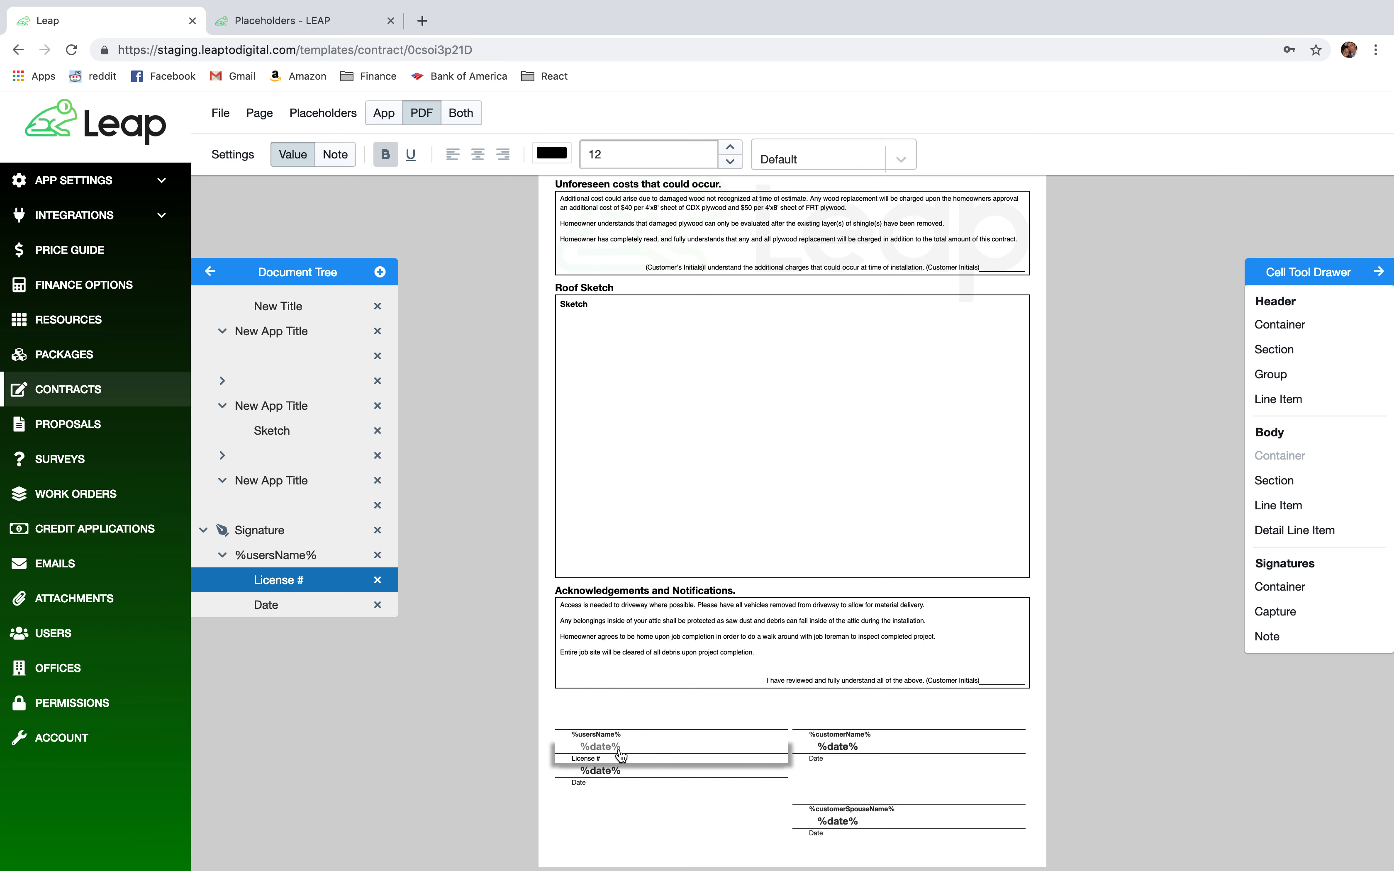
Replace the line's %date% value with the License Number placeholder %usersLicense%.
left_click(324, 113)
left_click(311, 312)
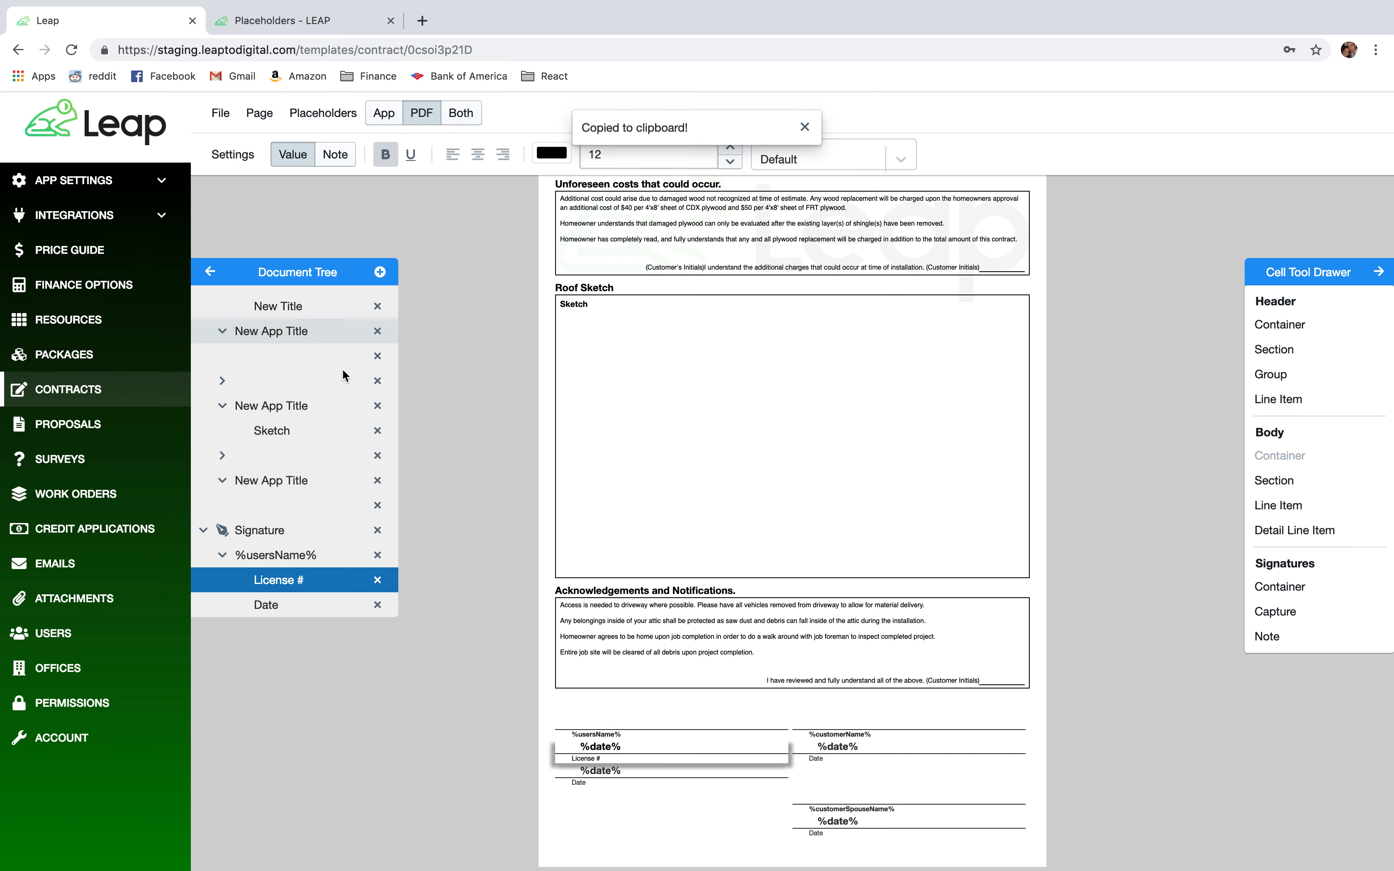
left_click(604, 750)
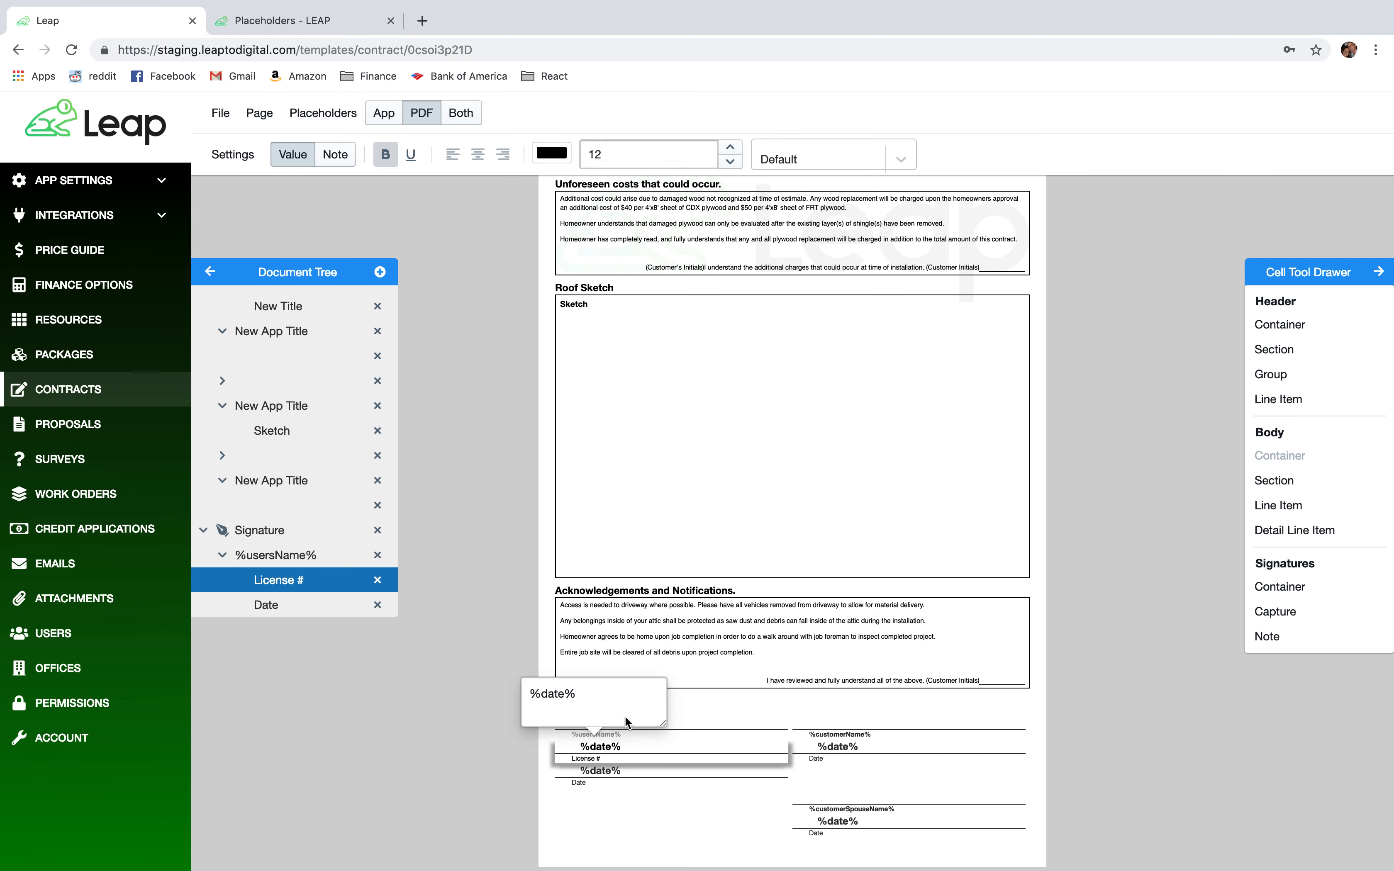
left_click_drag(632, 698, 526, 699)
key("ctrl+v")
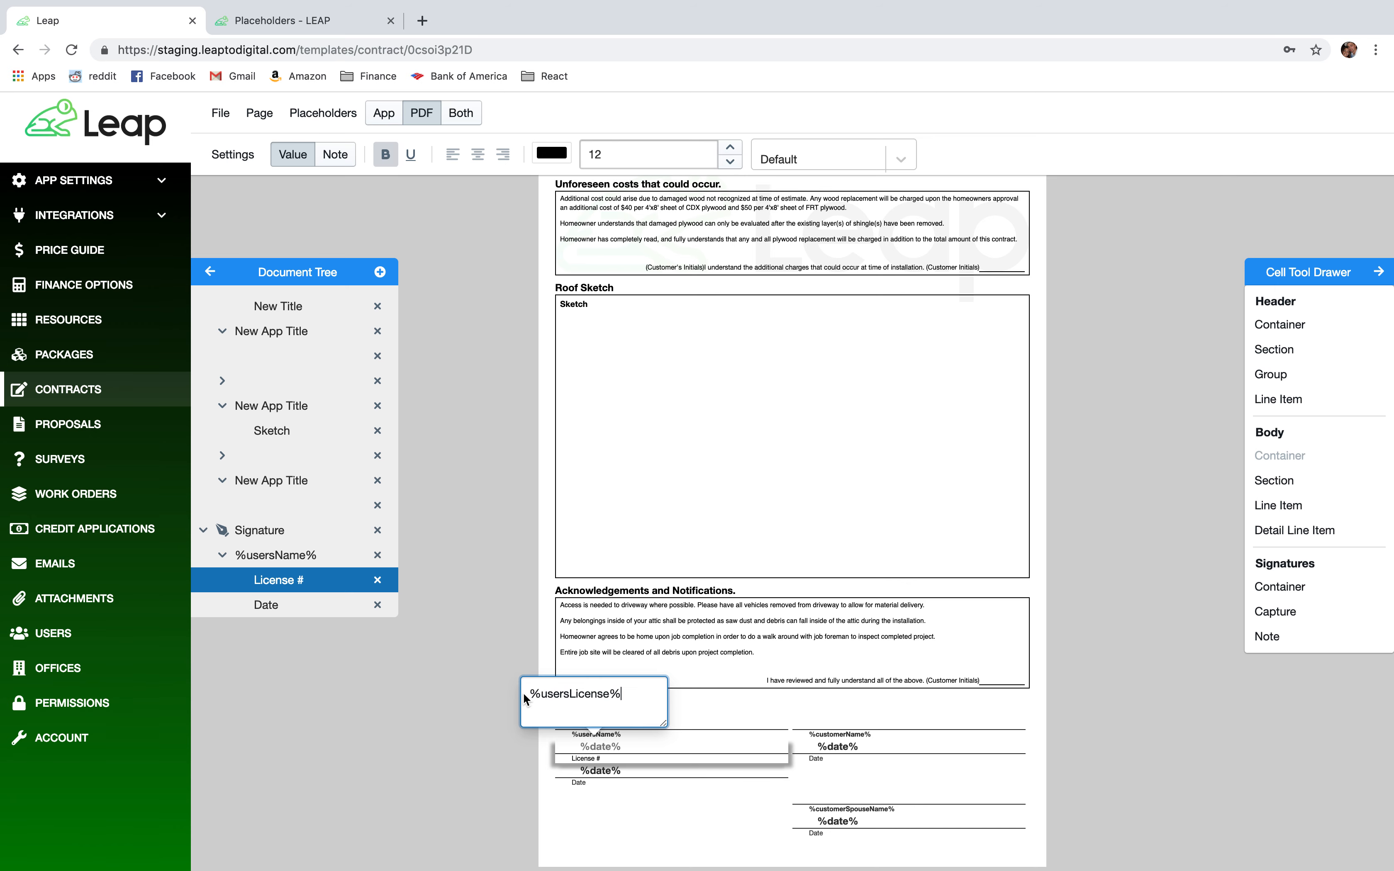
left_click(428, 732)
left_click(833, 752)
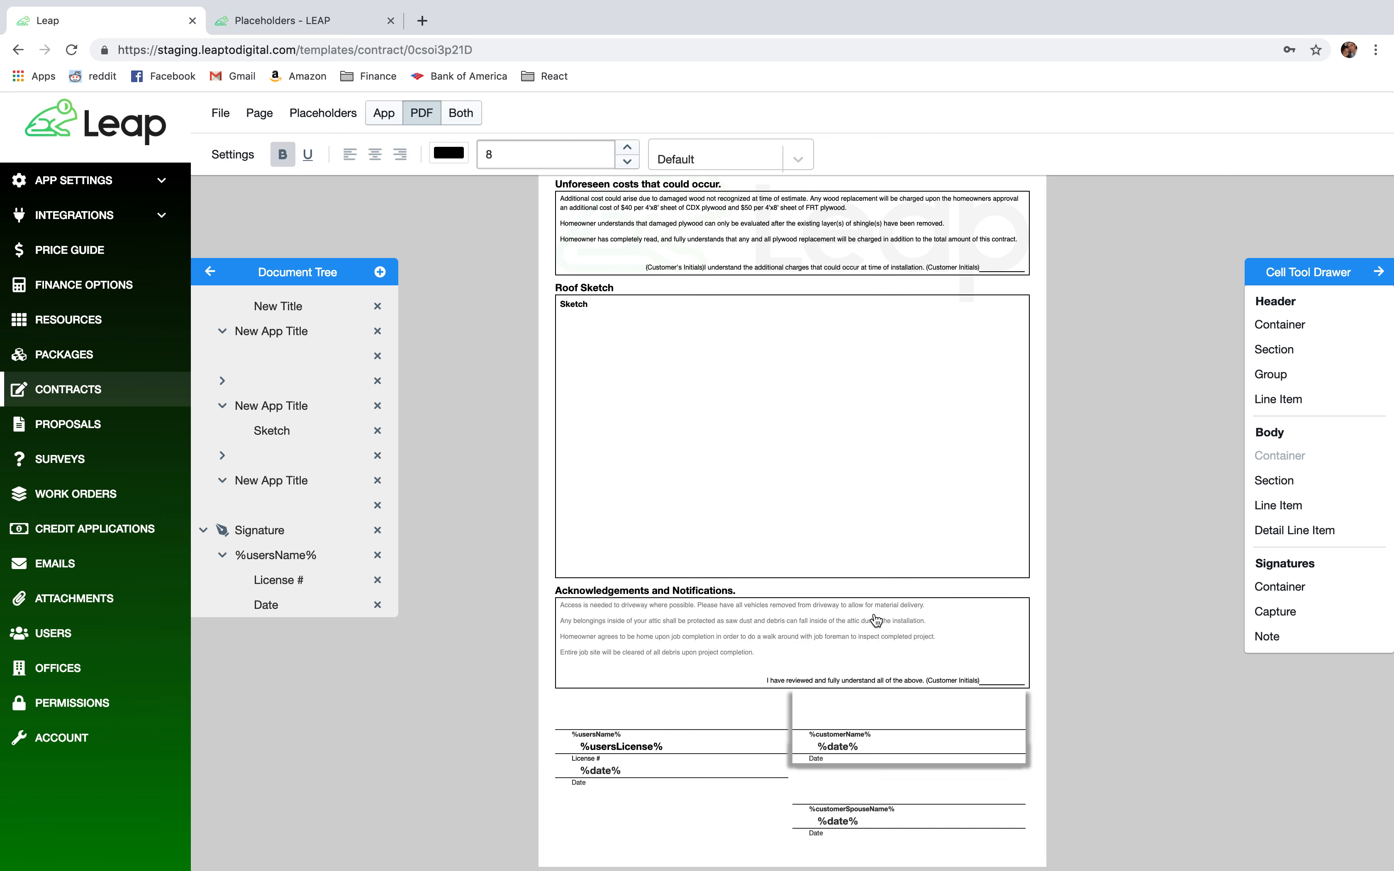
scroll(876, 620, "up", 10)
scroll(876, 620, "down", 10)
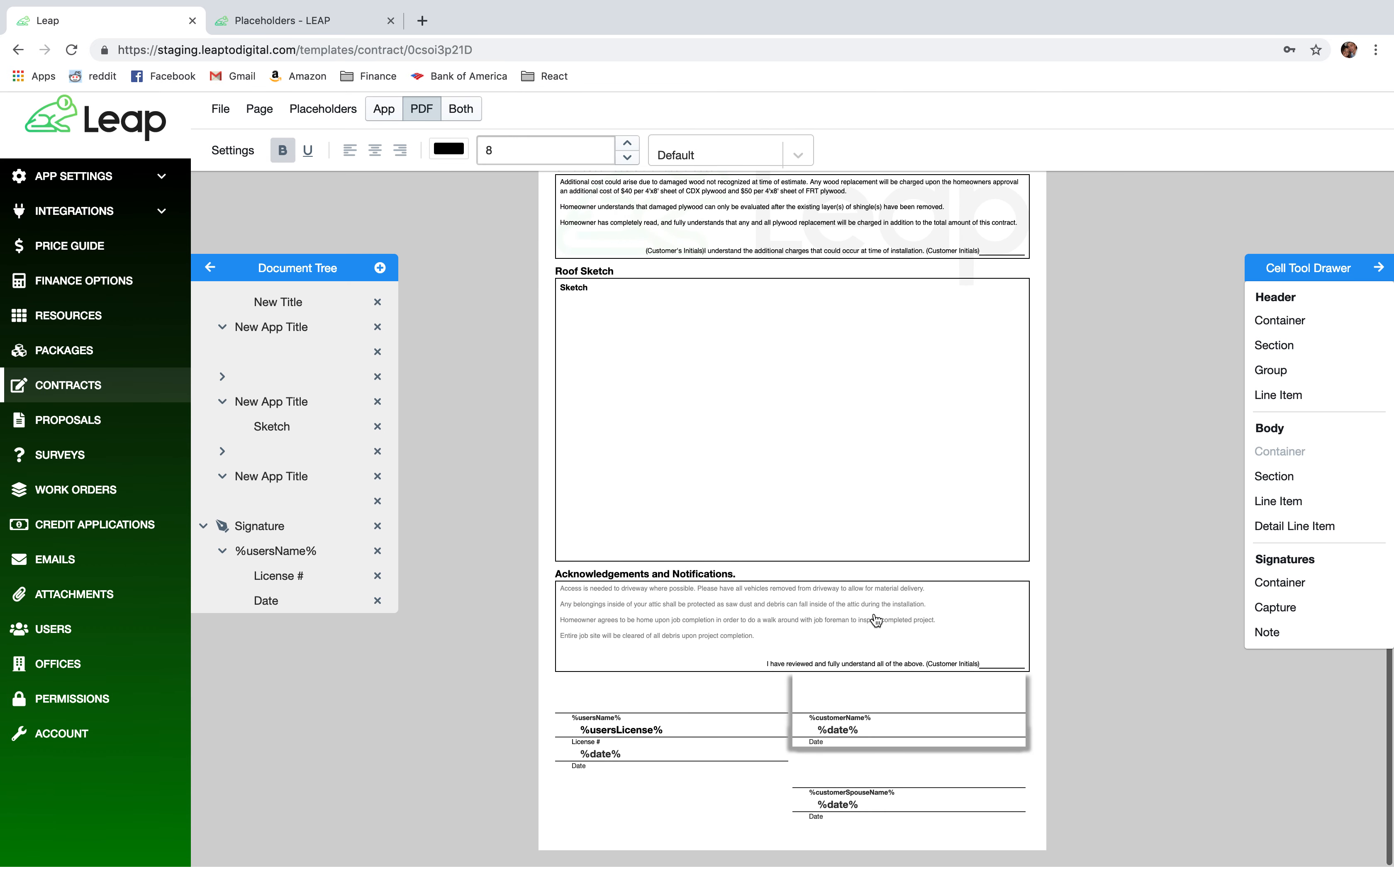
left_click(242, 148)
left_click(448, 355)
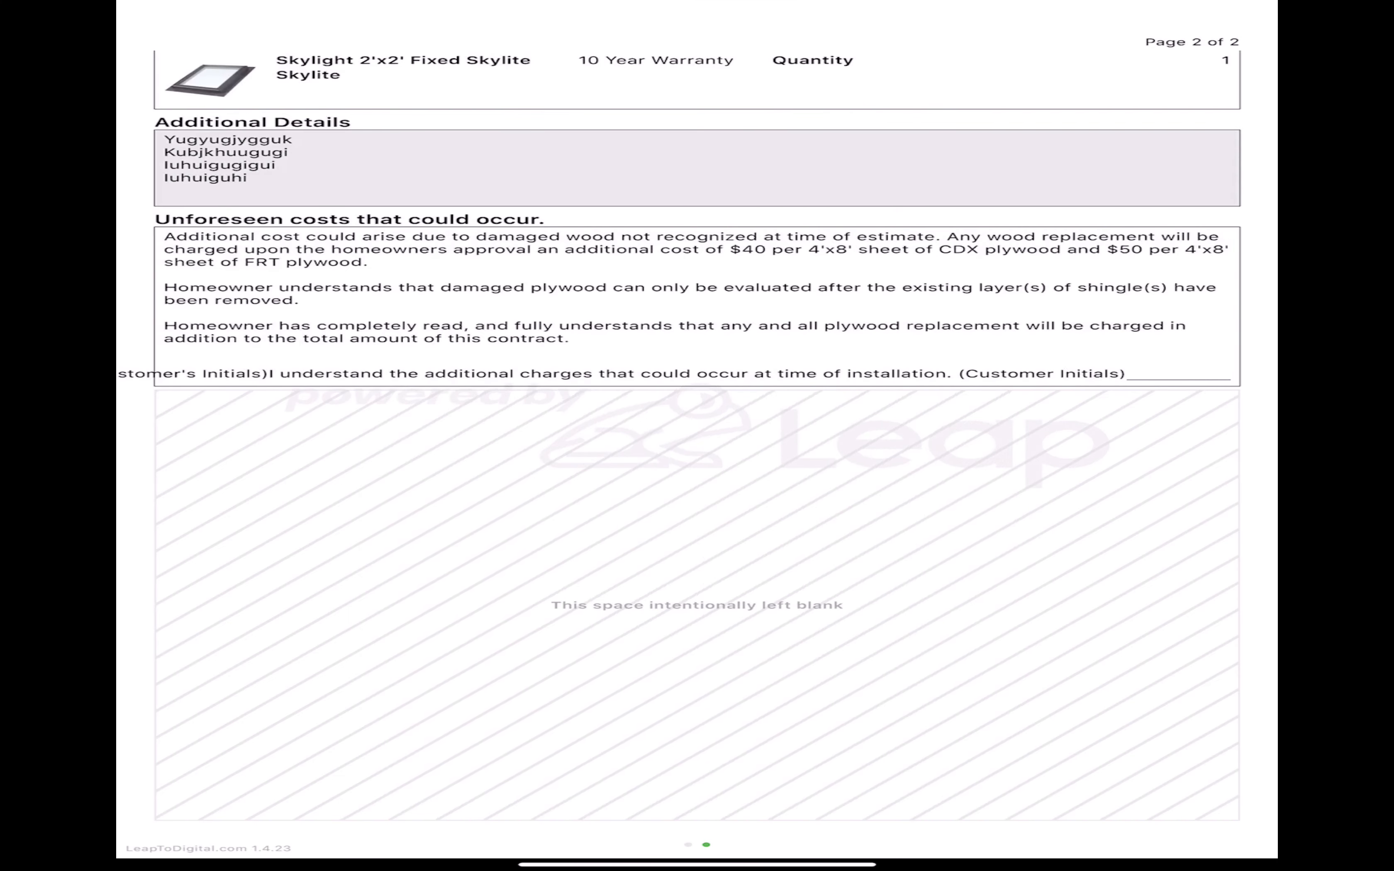
Relaunch Leap and open the Demo Template 1 contract form from the refreshed template list.
left_click_drag(697, 864, 697, 519)
left_click(884, 800)
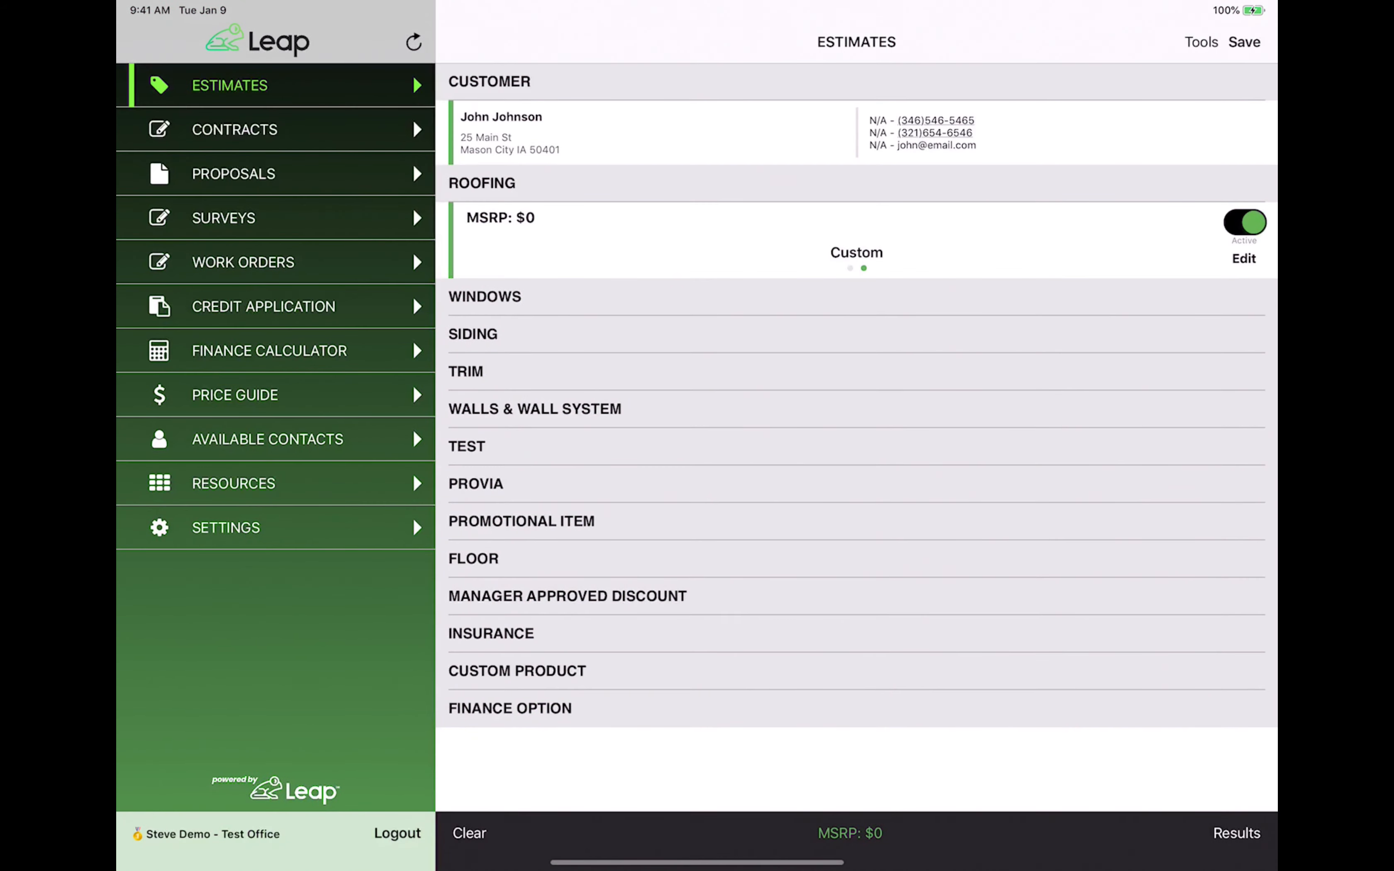
left_click(234, 129)
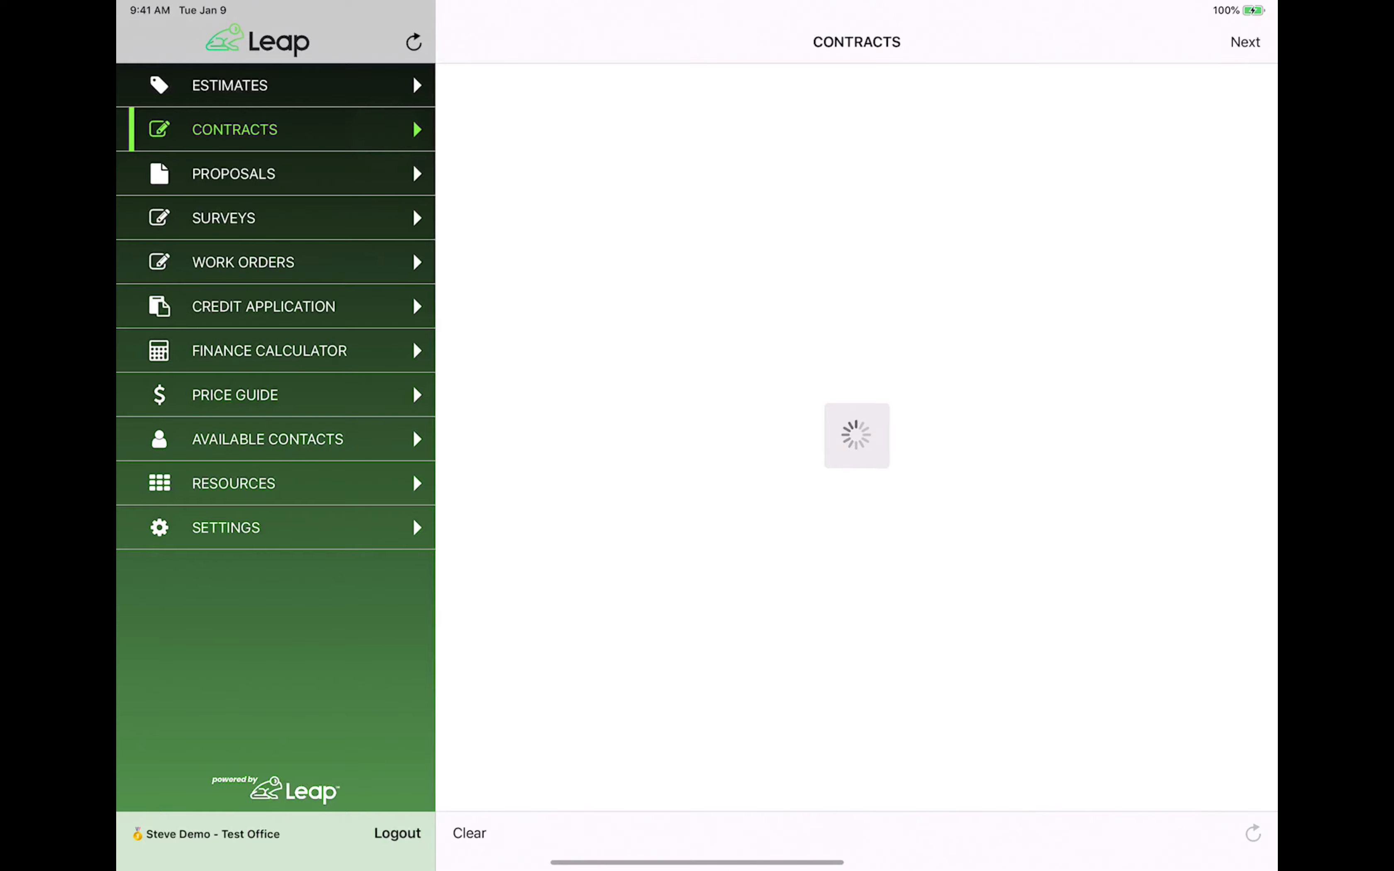
left_click(1253, 833)
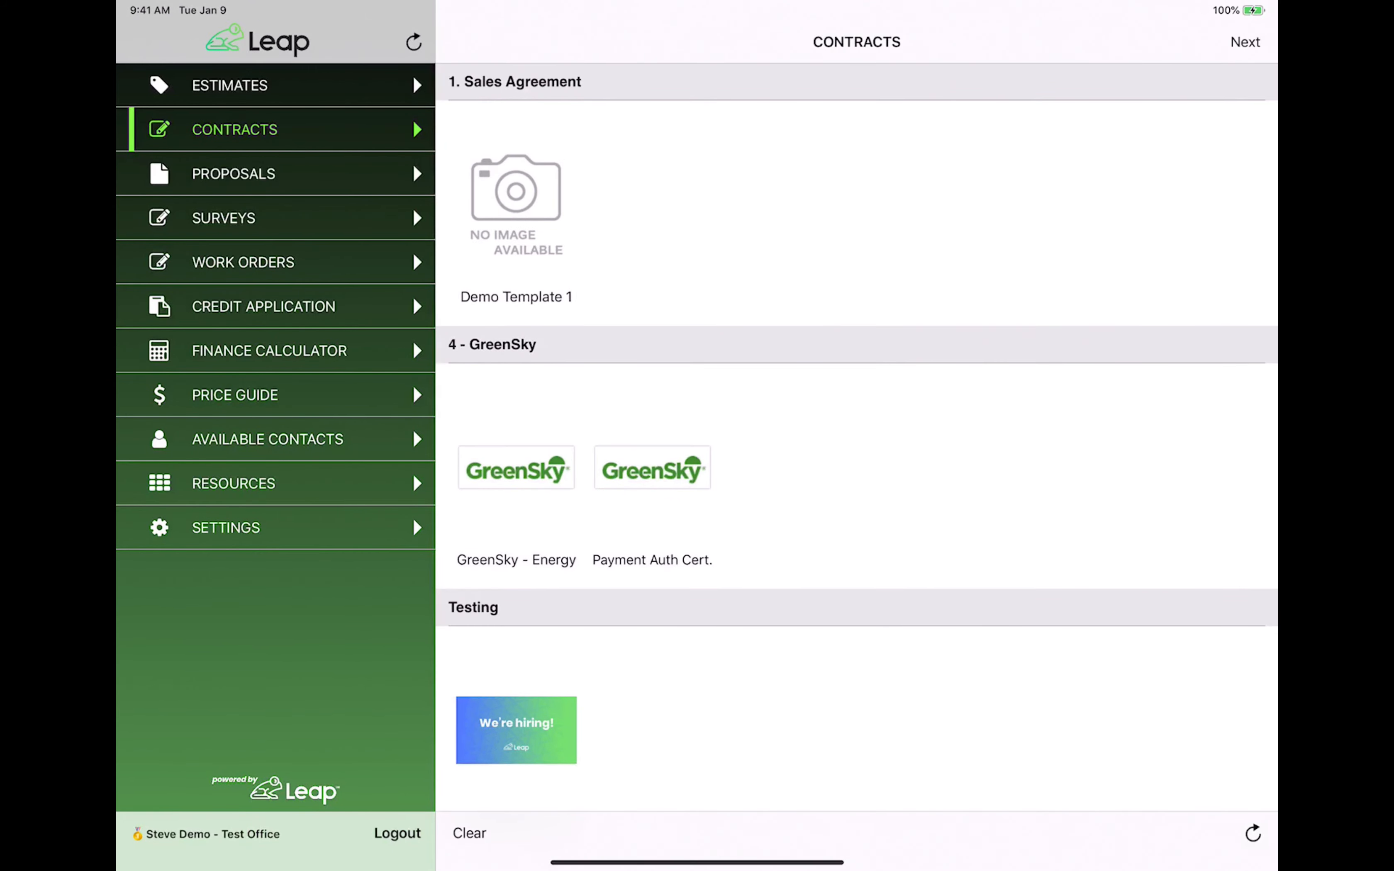
left_click(524, 242)
left_click(1235, 38)
Enter sample text in the INCLUDED and EXCLUDED scope-of-work fields.
scroll(1157, 593, "down", 10)
scroll(1175, 401, "down", 5)
scroll(1170, 380, "up", 10)
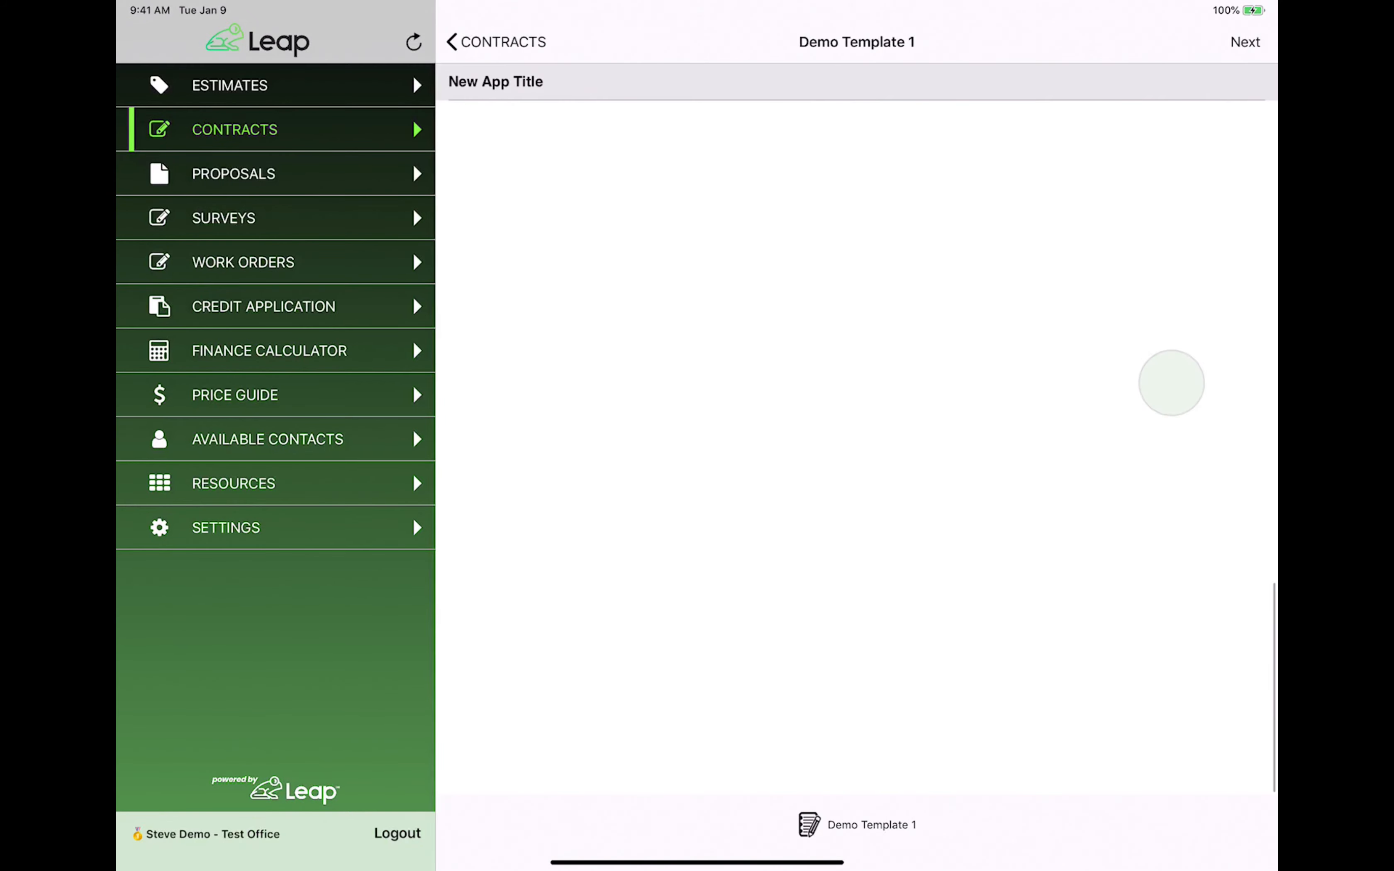
left_click(1218, 132)
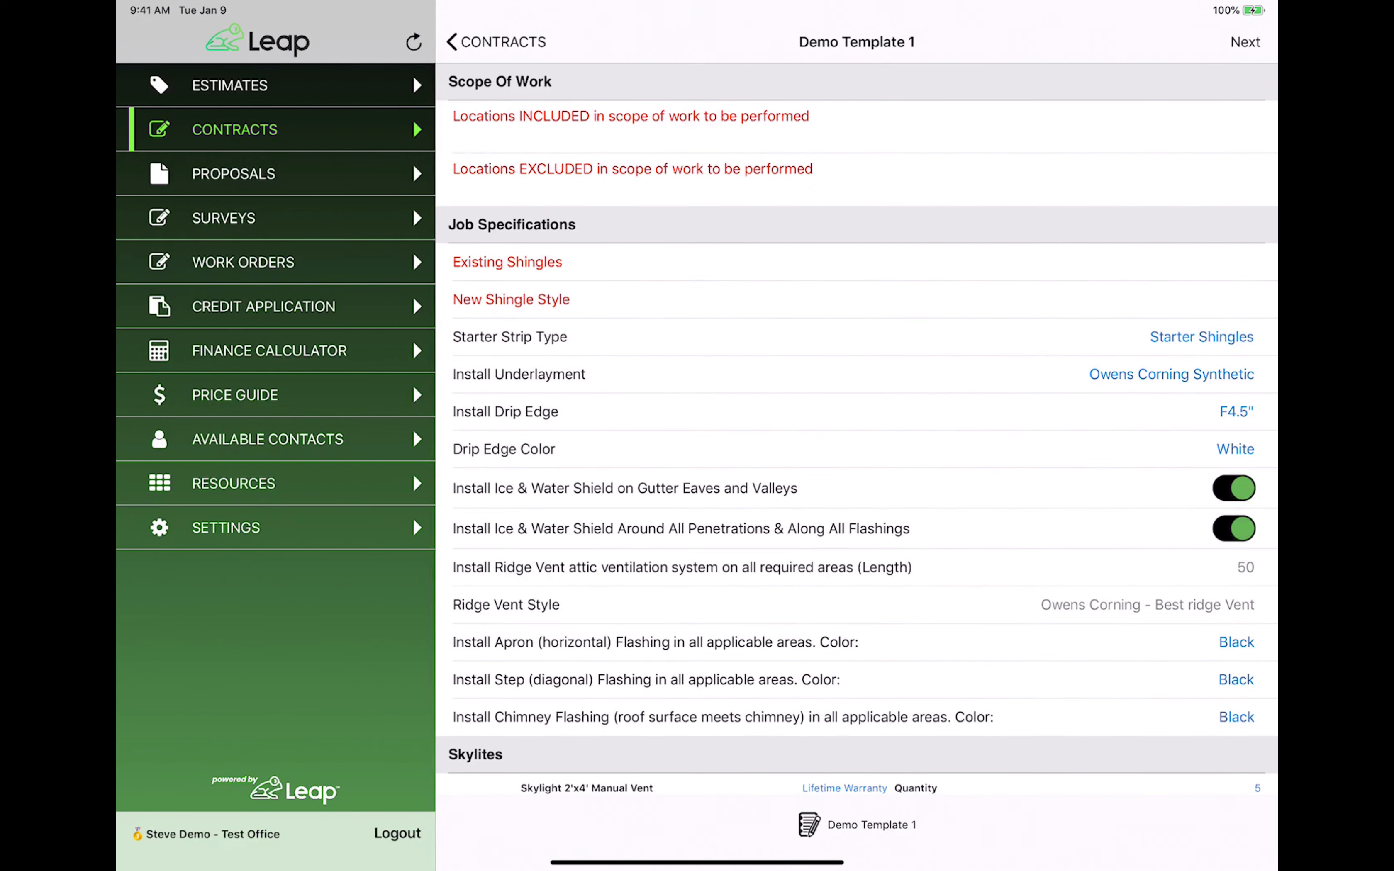
type("Jkbuihuih")
left_click(1120, 171)
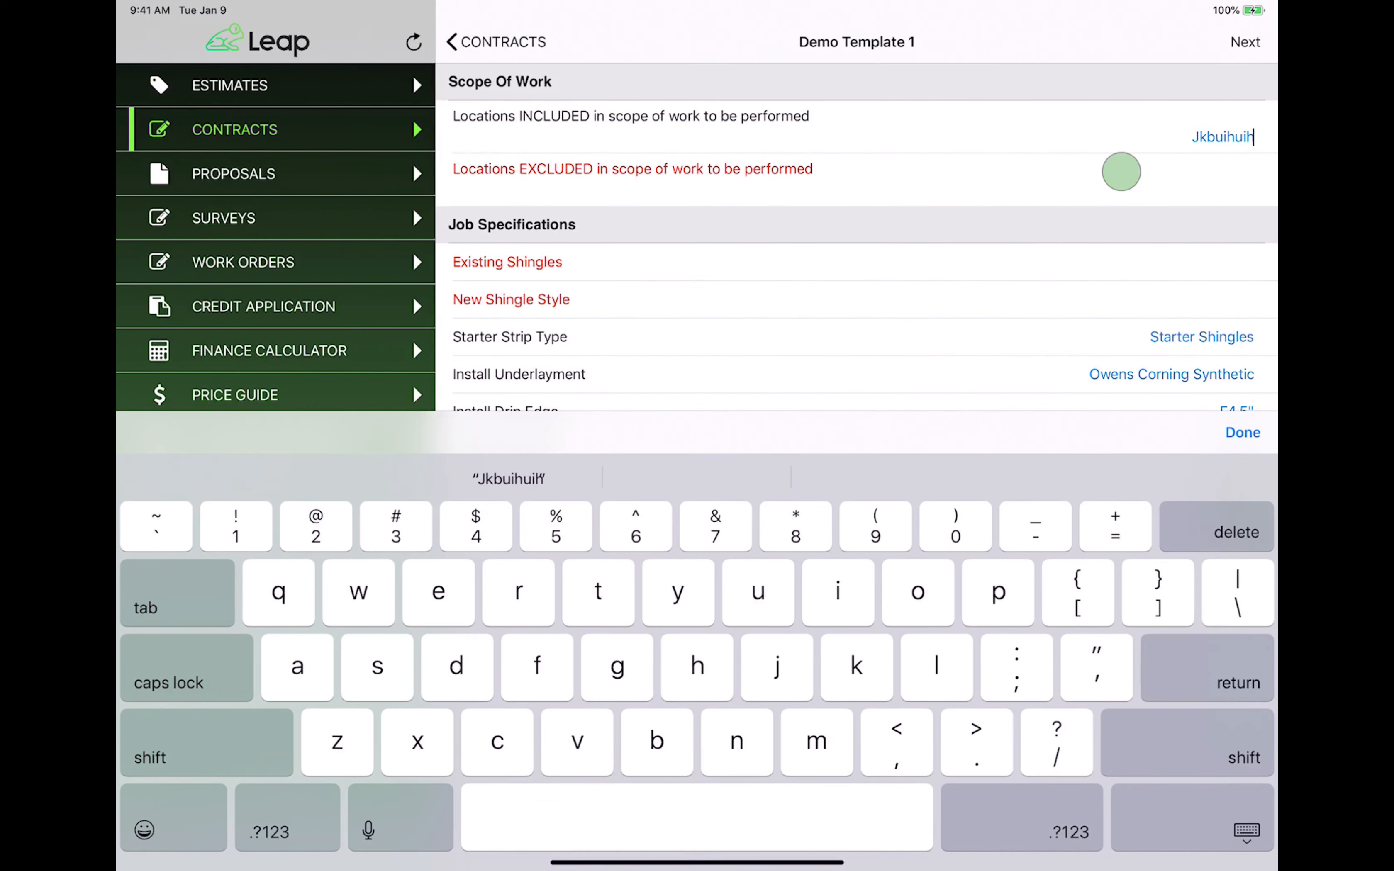
type("Iuhjhiuhi")
Set existing shingles to Asphalt, new style Owens Corning Supreme, color Supreme Color 2.
left_click(1197, 253)
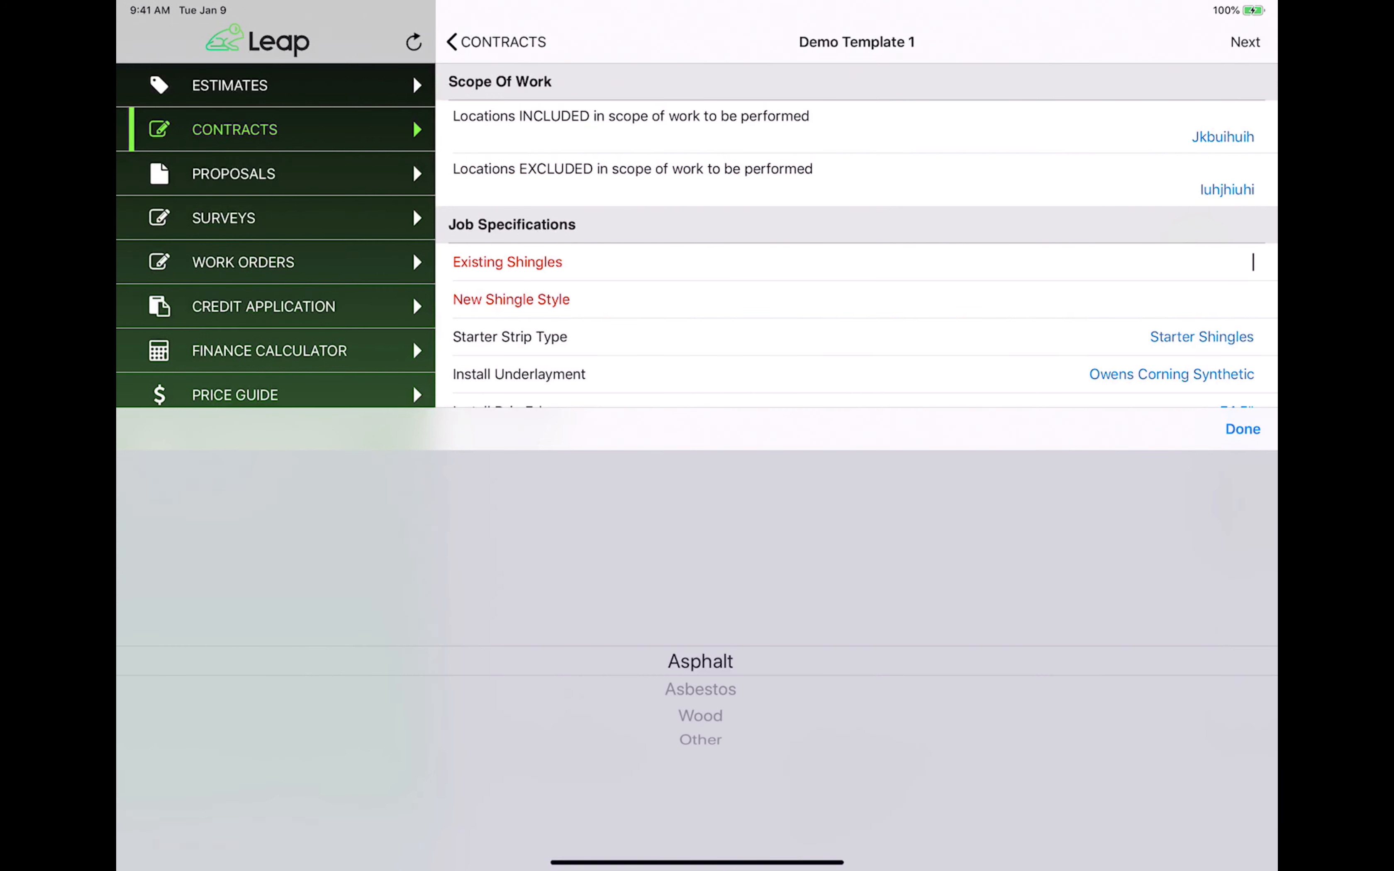
left_click(1222, 289)
left_click_drag(699, 689, 699, 661)
left_click(1222, 334)
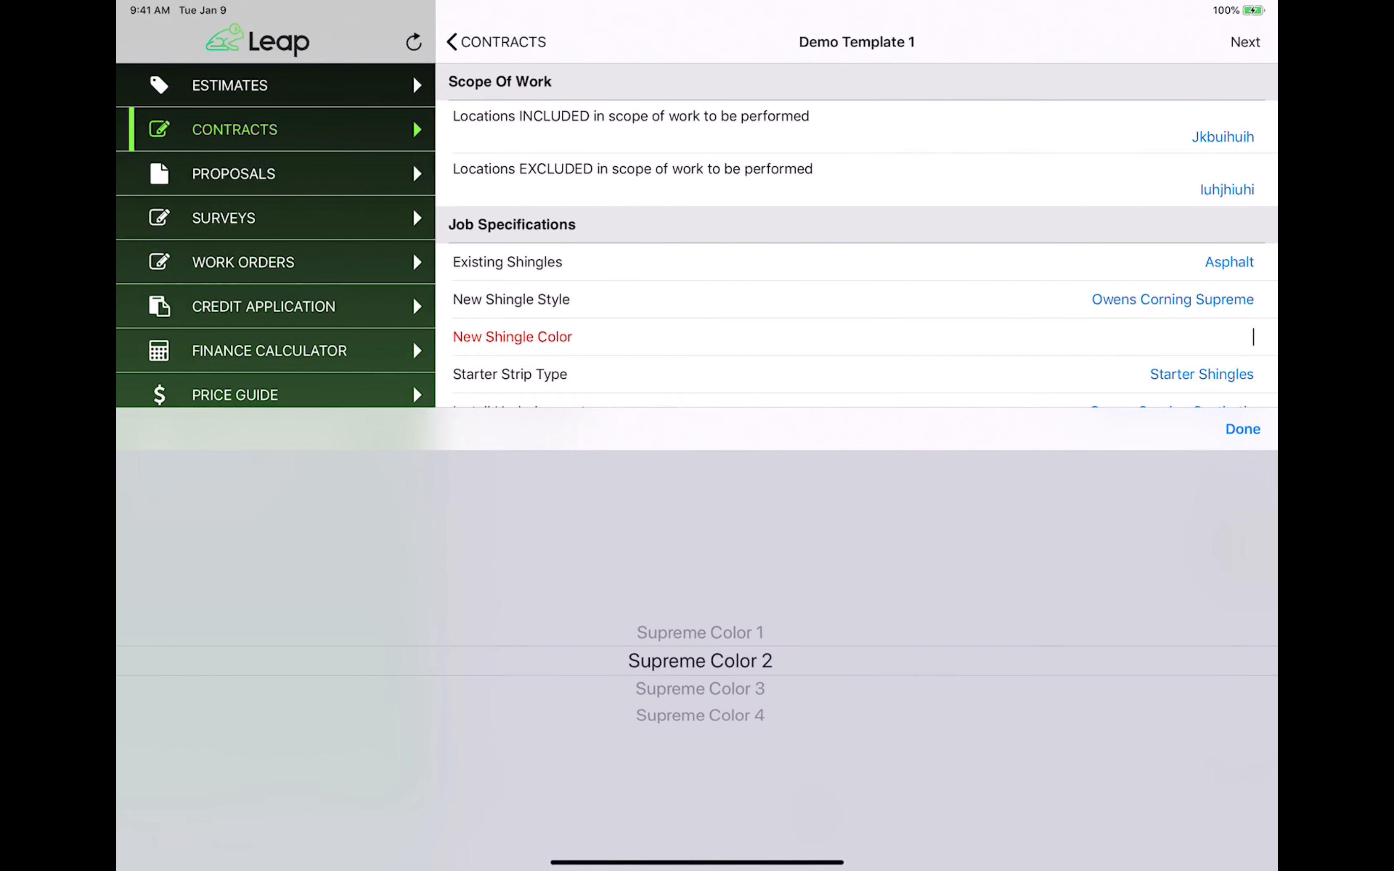
left_click(1242, 428)
left_click_drag(1244, 611, 1244, 231)
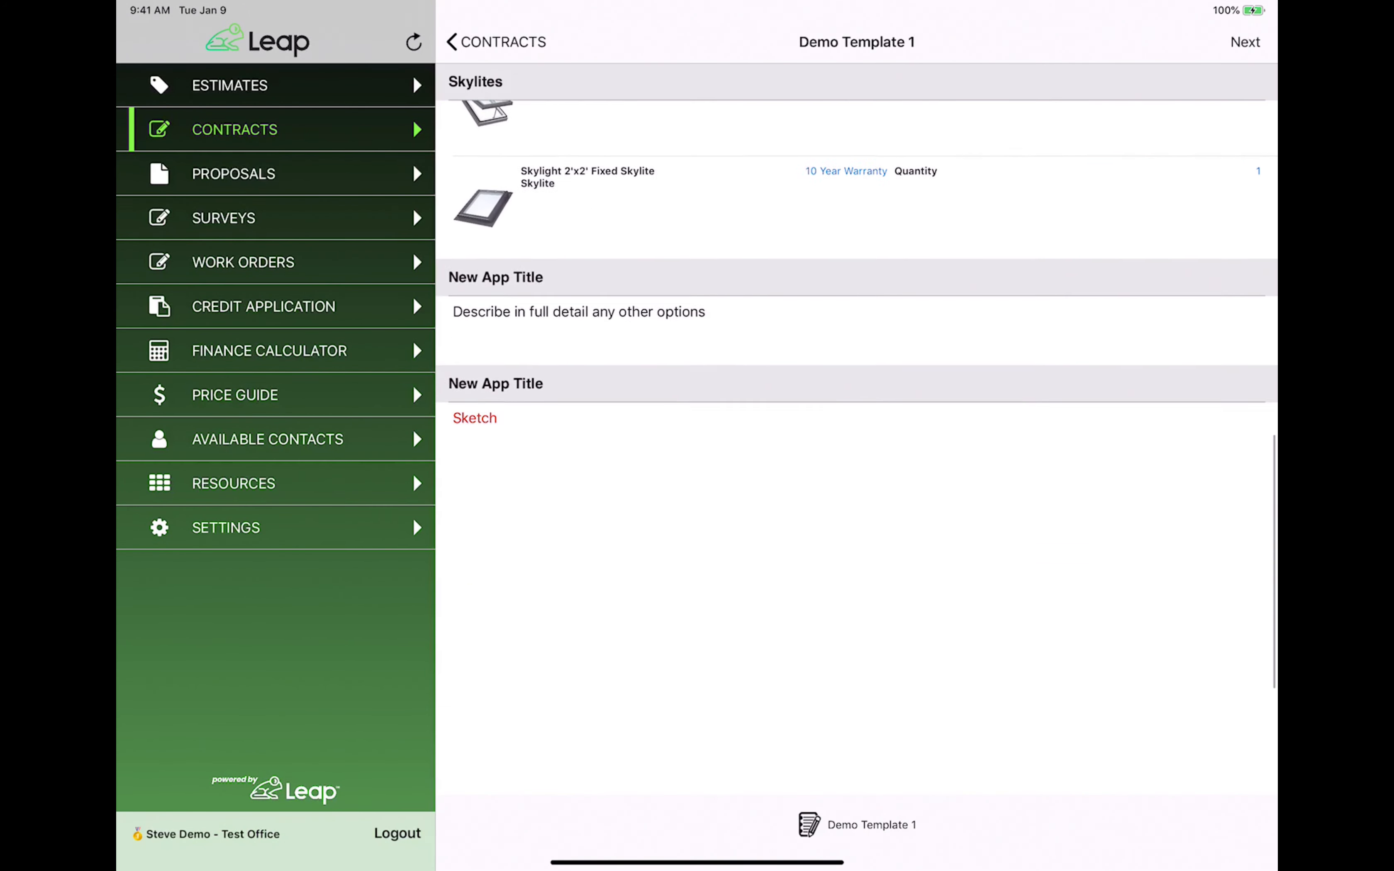
Draw a six-line roof outline in the Sketch canvas and finish it.
left_click(1182, 569)
mouse_move(482, 327)
left_mouse_down()
mouse_move(482, 498)
mouse_move(784, 684)
mouse_move(860, 687)
mouse_move(898, 381)
mouse_move(886, 676)
left_mouse_up()
left_click_drag(488, 512, 862, 522)
left_click_drag(881, 419, 1125, 417)
mouse_move(878, 590)
left_mouse_down()
mouse_move(904, 604)
mouse_move(1093, 605)
left_mouse_up()
left_click_drag(1119, 431, 1114, 592)
left_click_drag(869, 517, 1143, 519)
left_click(1238, 832)
Type sample text into the other-options description and generate the contract.
left_click_drag(1079, 273, 1085, 414)
left_click(1003, 328)
type("Yugyugiihiujhfhghtjyhjv")
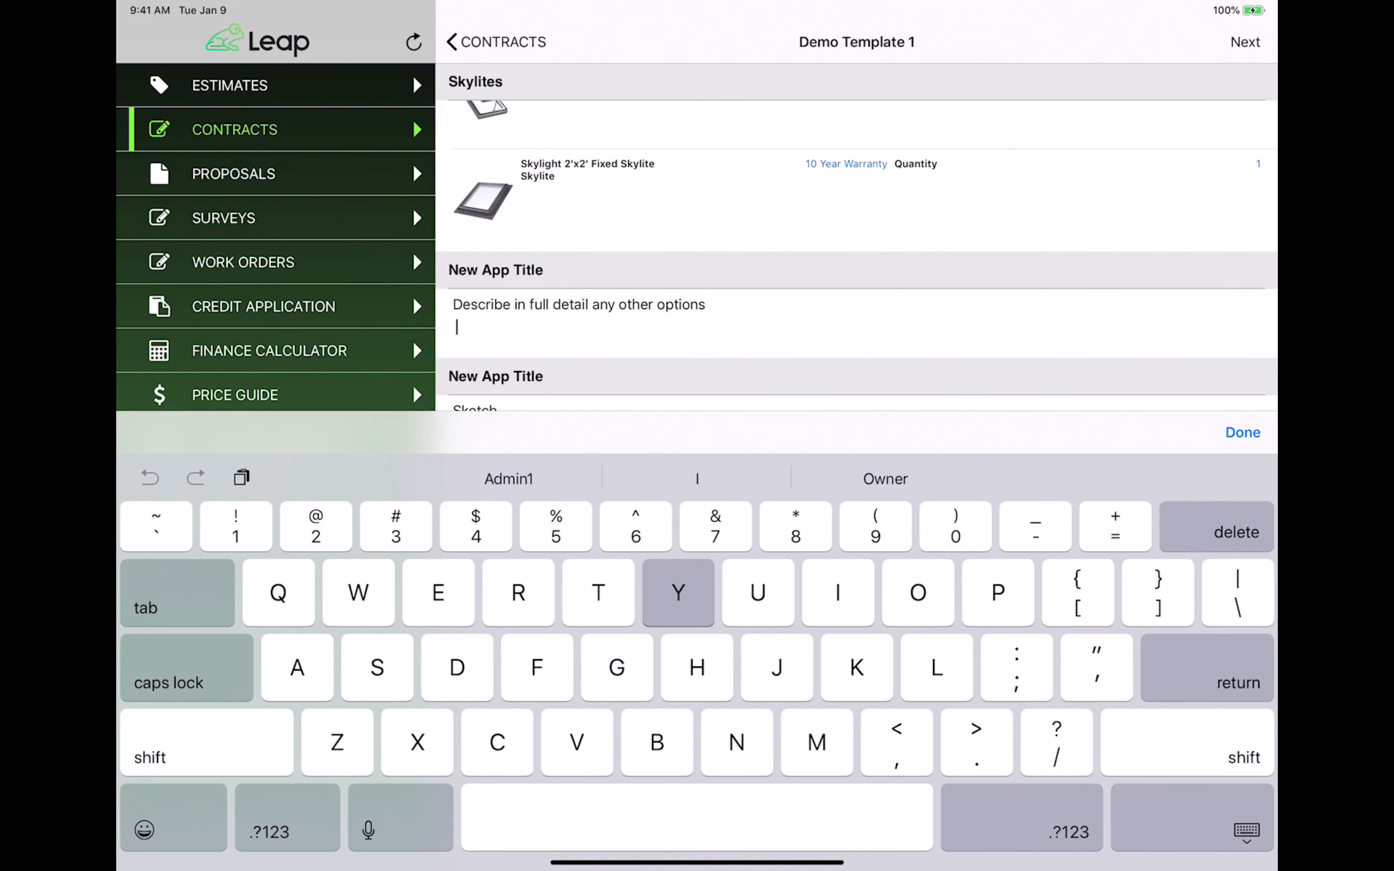
left_click(1242, 432)
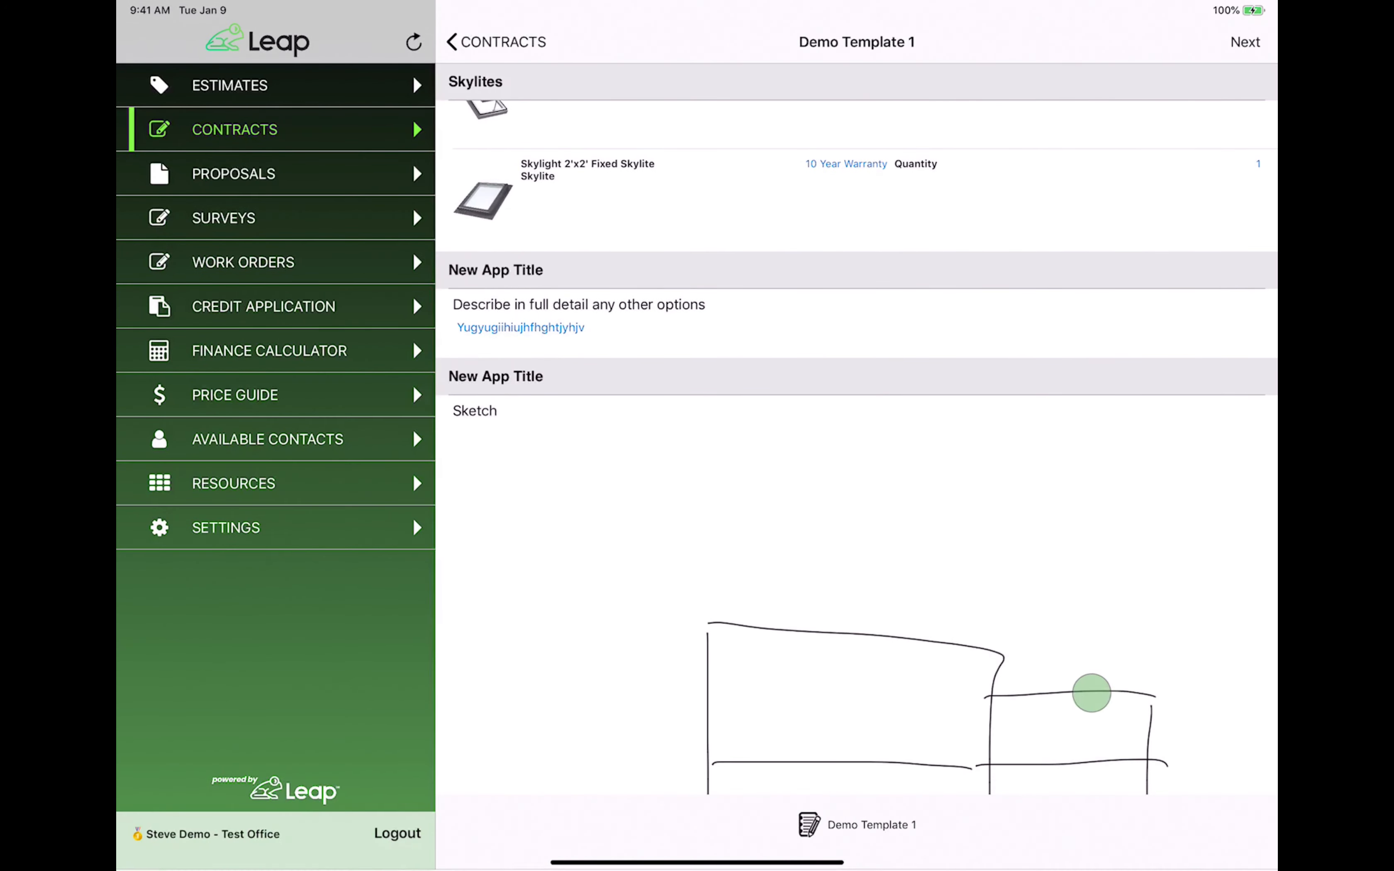
scroll(1175, 518, "down", 5)
scroll(1185, 700, "up", 12)
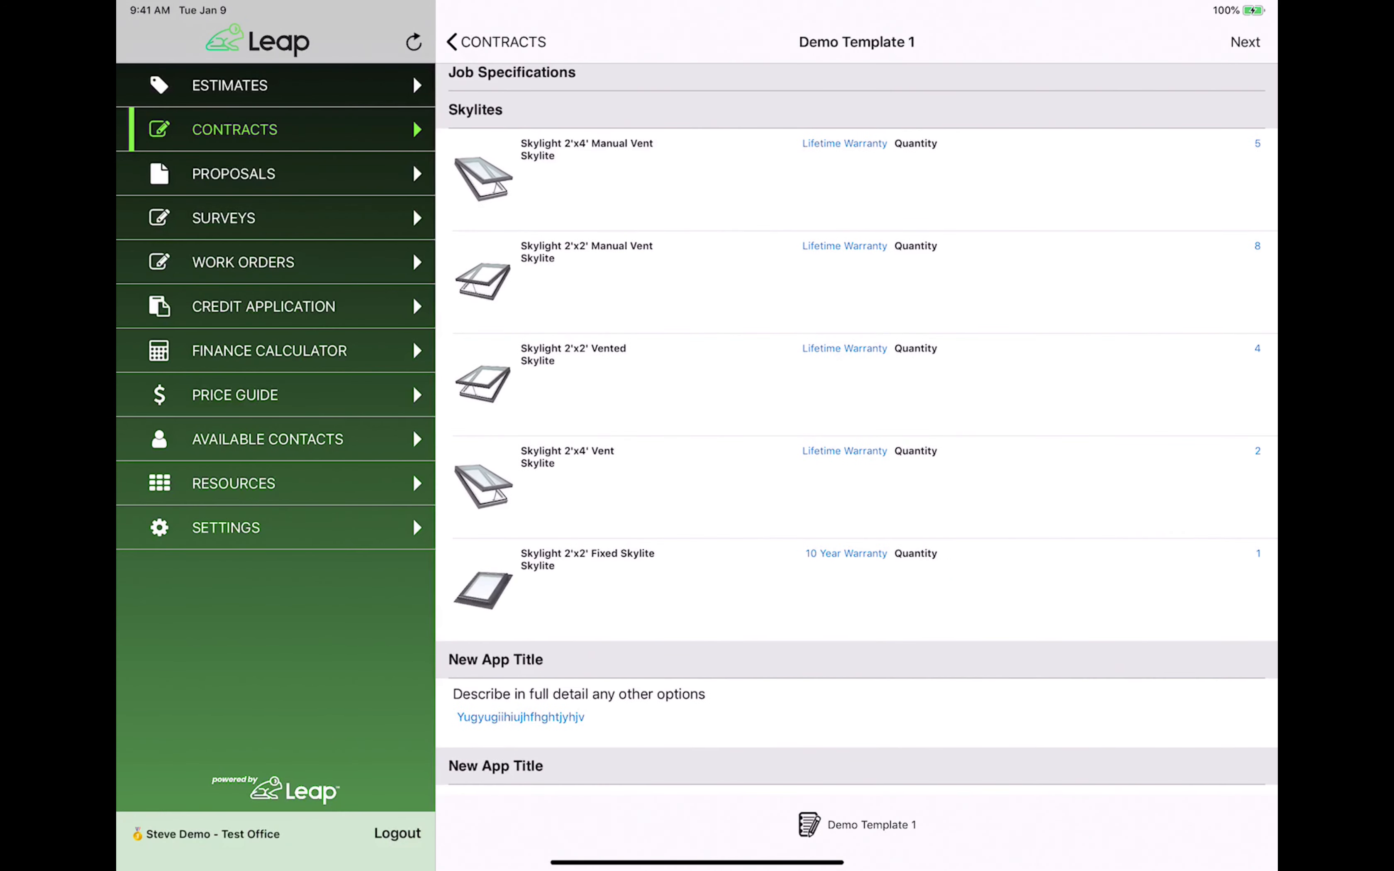
left_click(1242, 34)
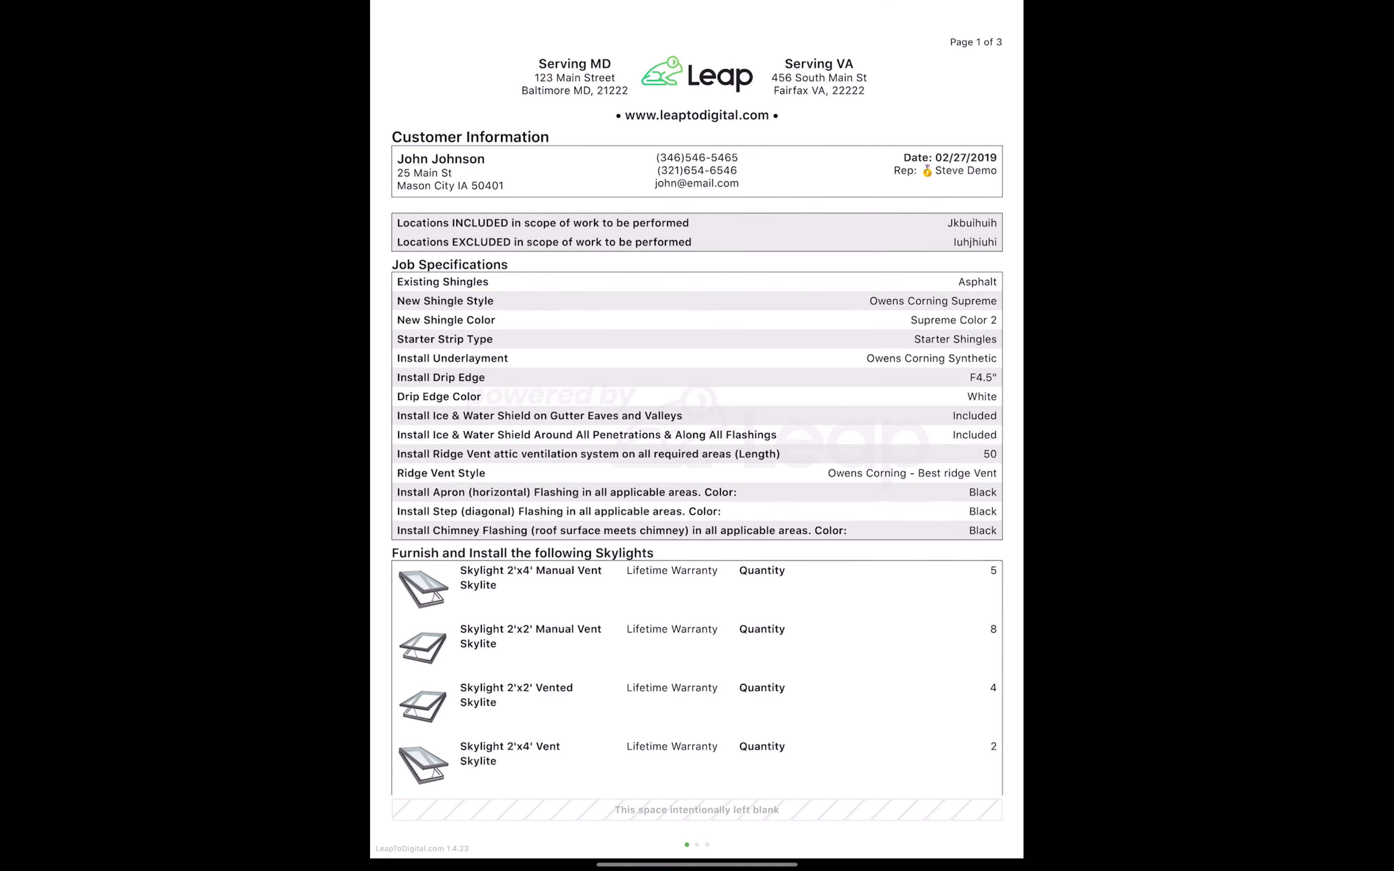
Swipe through the generated contract from page 1 to page 3 with the signature lines.
left_click_drag(915, 791, 743, 761)
left_click_drag(866, 699, 746, 701)
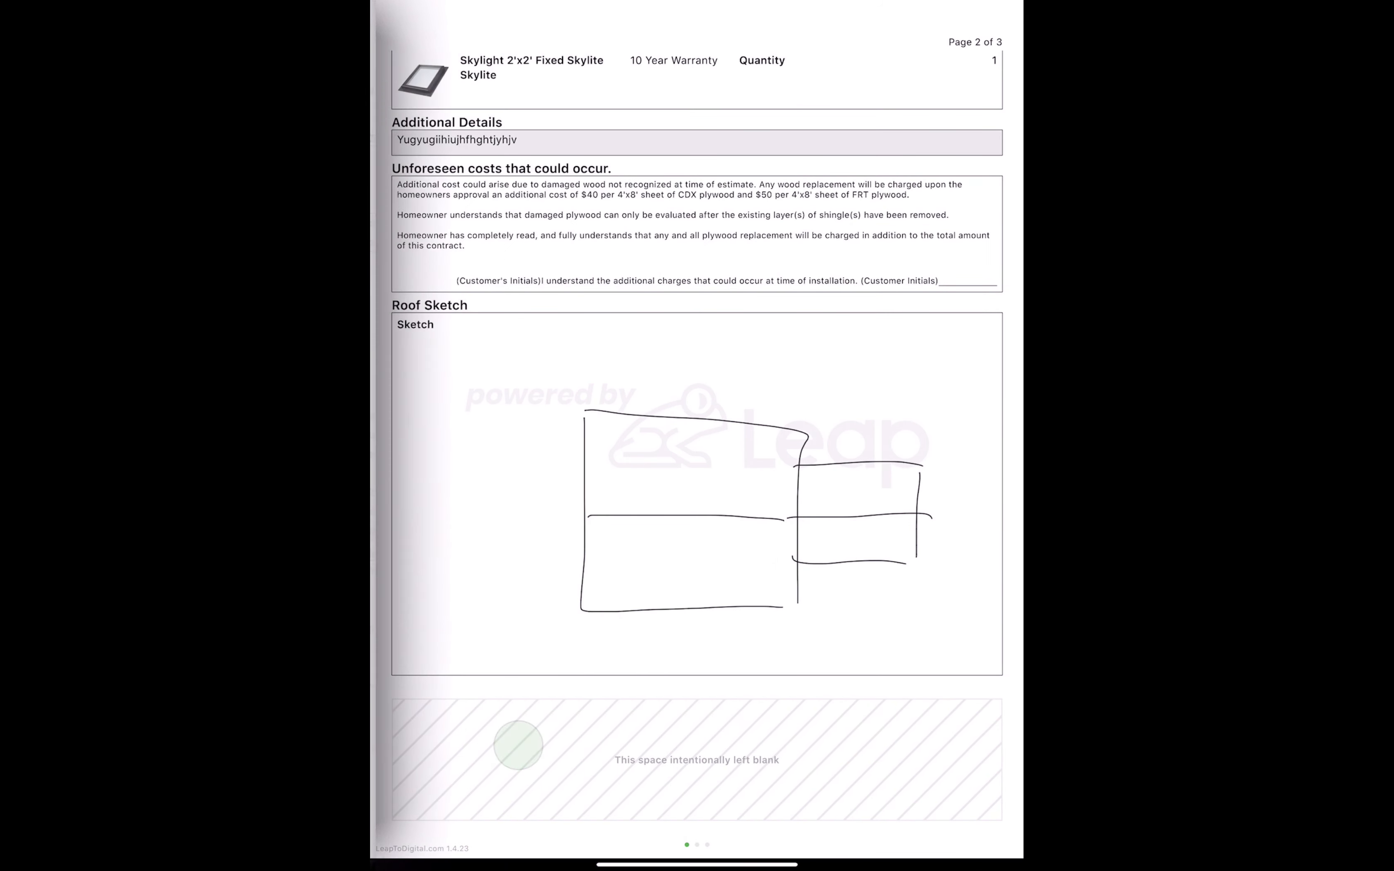
left_click_drag(489, 164, 412, 334)
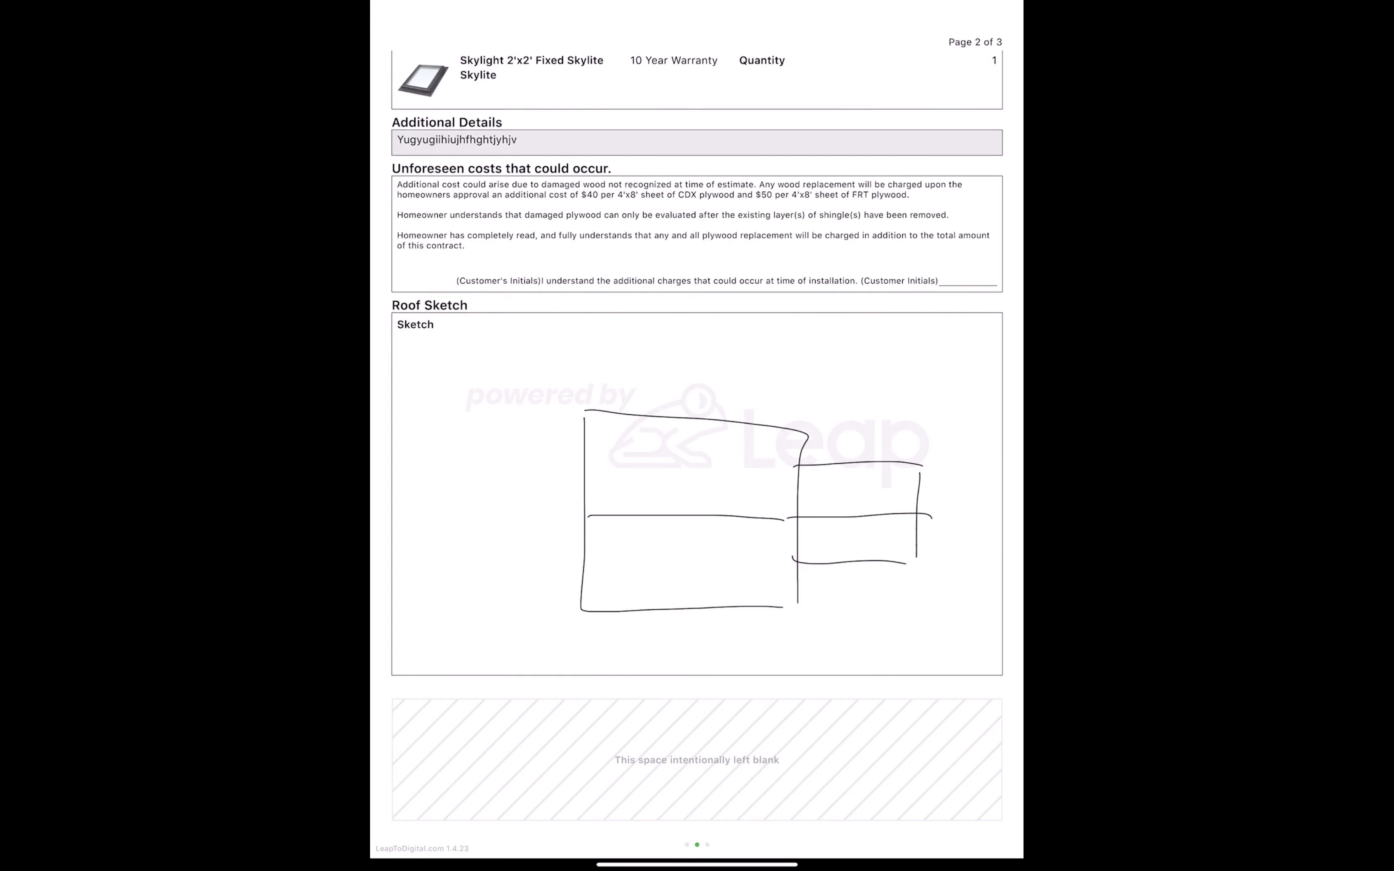
left_click_drag(973, 277, 943, 552)
left_click_drag(944, 736, 806, 709)
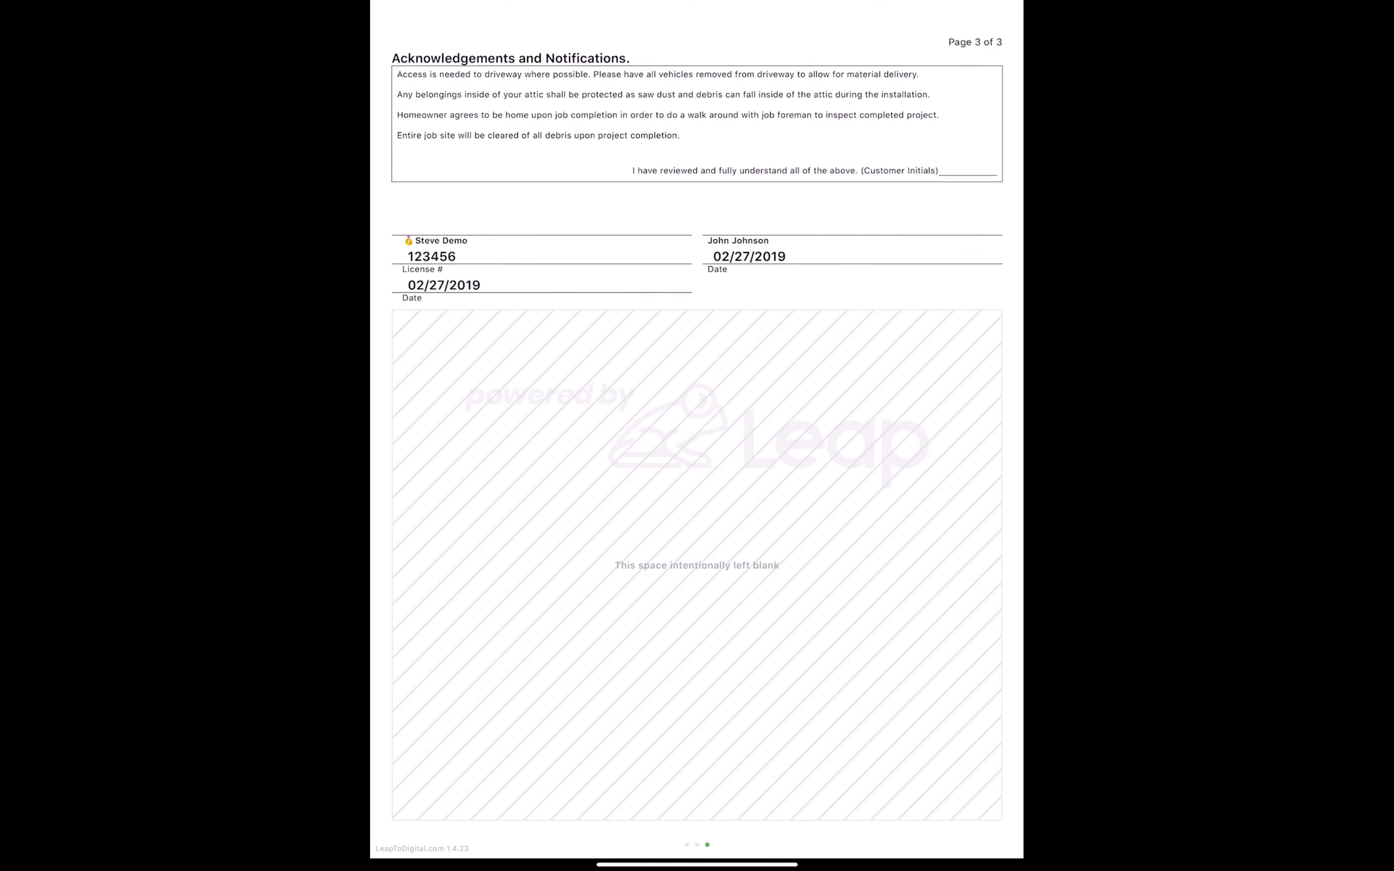
left_click_drag(836, 434, 821, 550)
Draw and place both the rep and customer signatures on the contract.
left_click(833, 562)
left_click(999, 25)
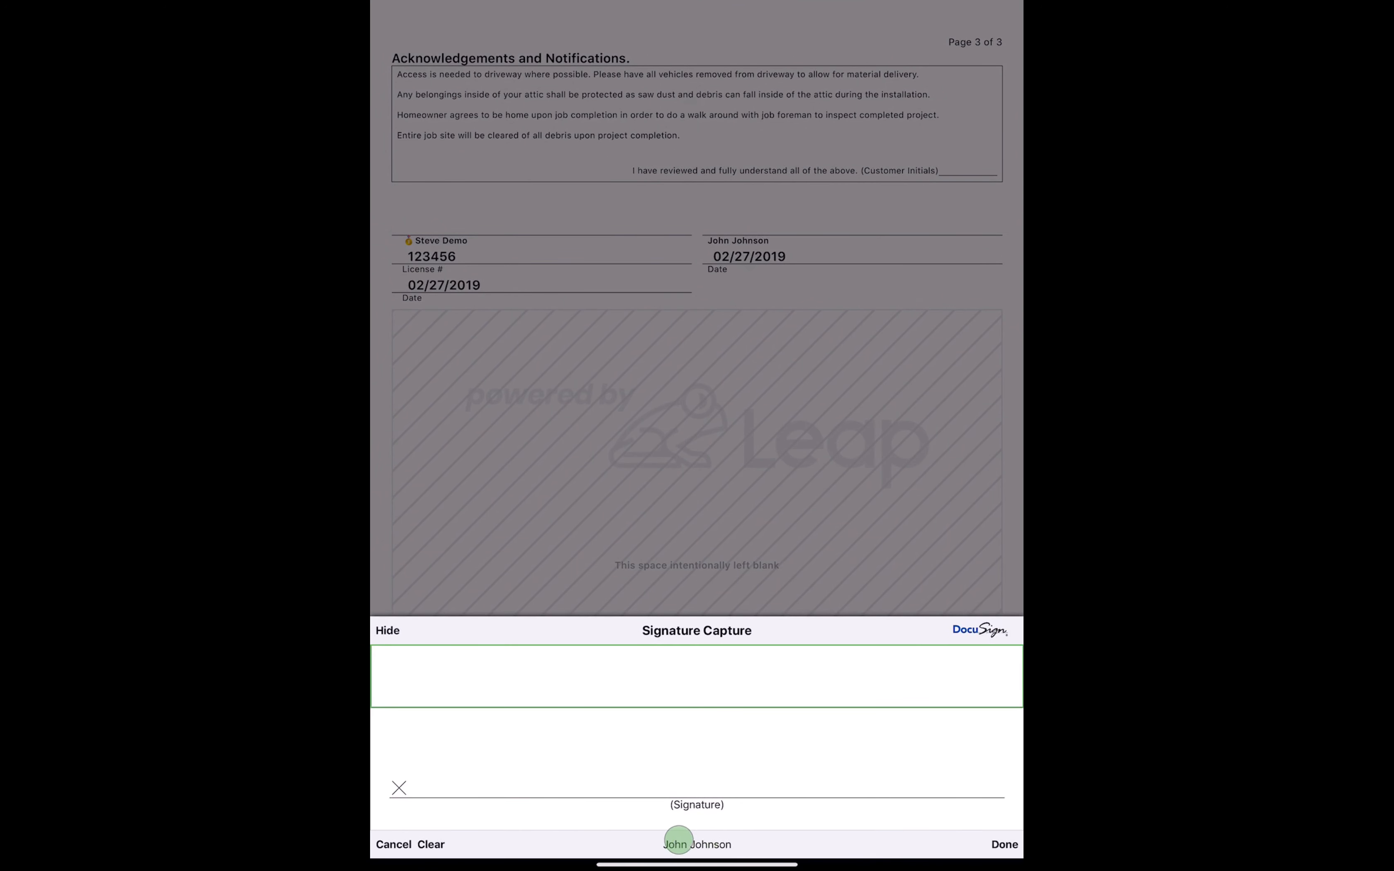
mouse_move(497, 780)
left_mouse_down()
mouse_move(579, 703)
mouse_move(745, 770)
mouse_move(973, 749)
left_mouse_up()
left_click(1002, 843)
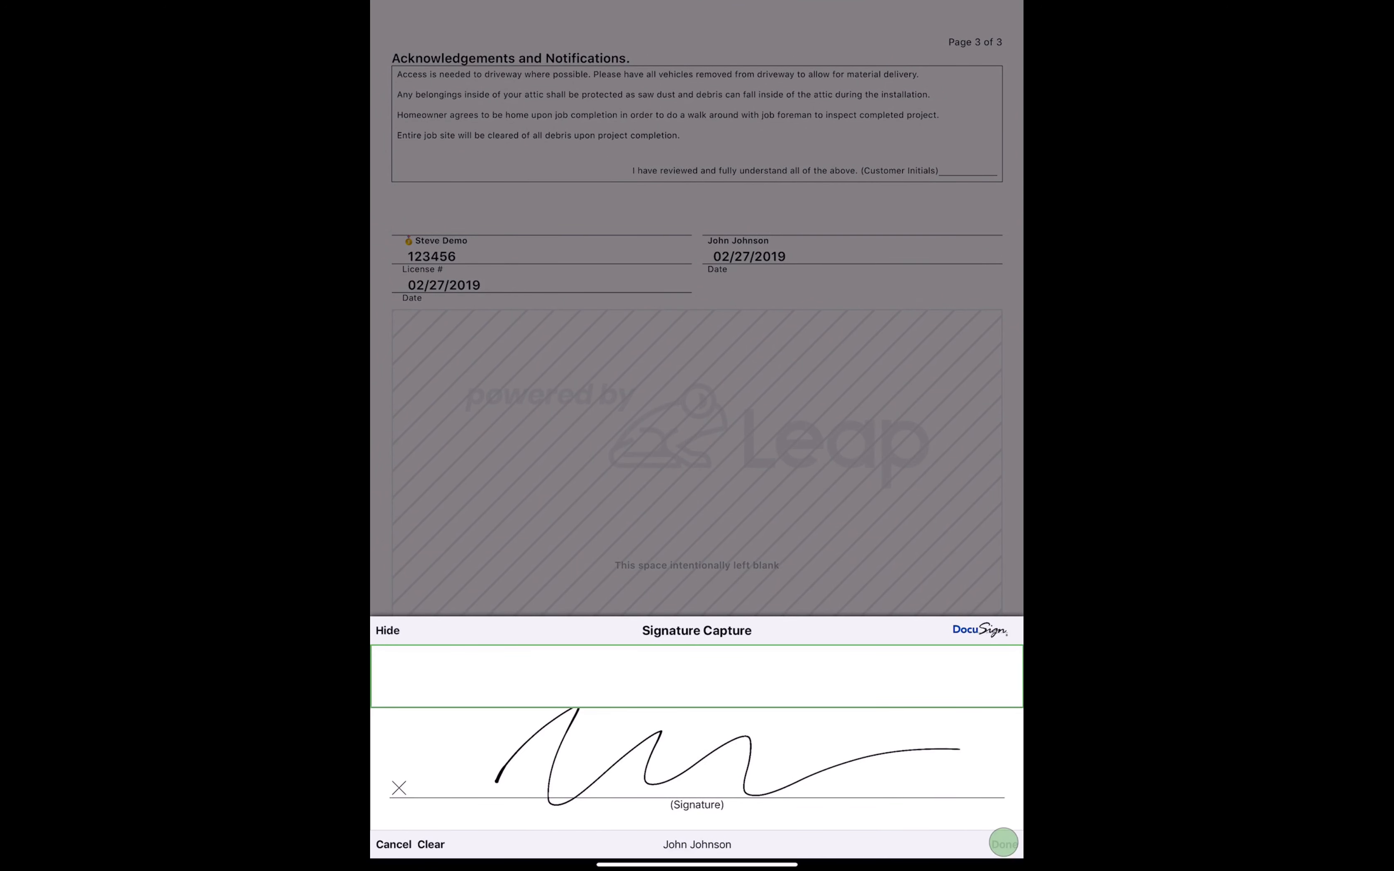
mouse_move(501, 778)
left_mouse_down()
mouse_move(703, 728)
mouse_move(933, 763)
left_mouse_up()
left_click(1005, 844)
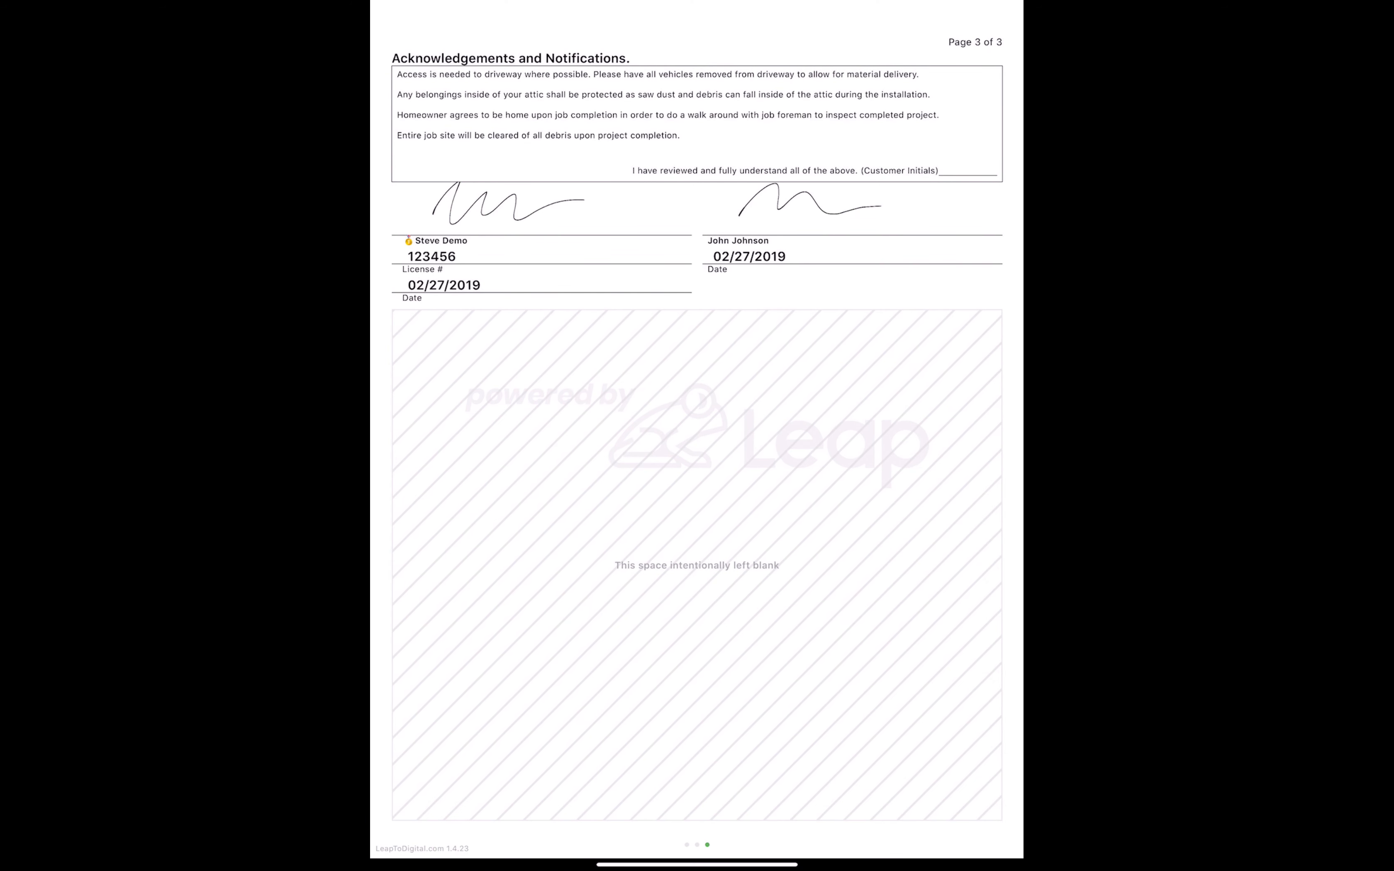
Add the customer's initials to the Unforeseen costs line.
left_click(958, 176)
left_click(645, 478)
mouse_move(699, 743)
left_mouse_down()
mouse_move(619, 784)
mouse_move(749, 761)
left_mouse_up()
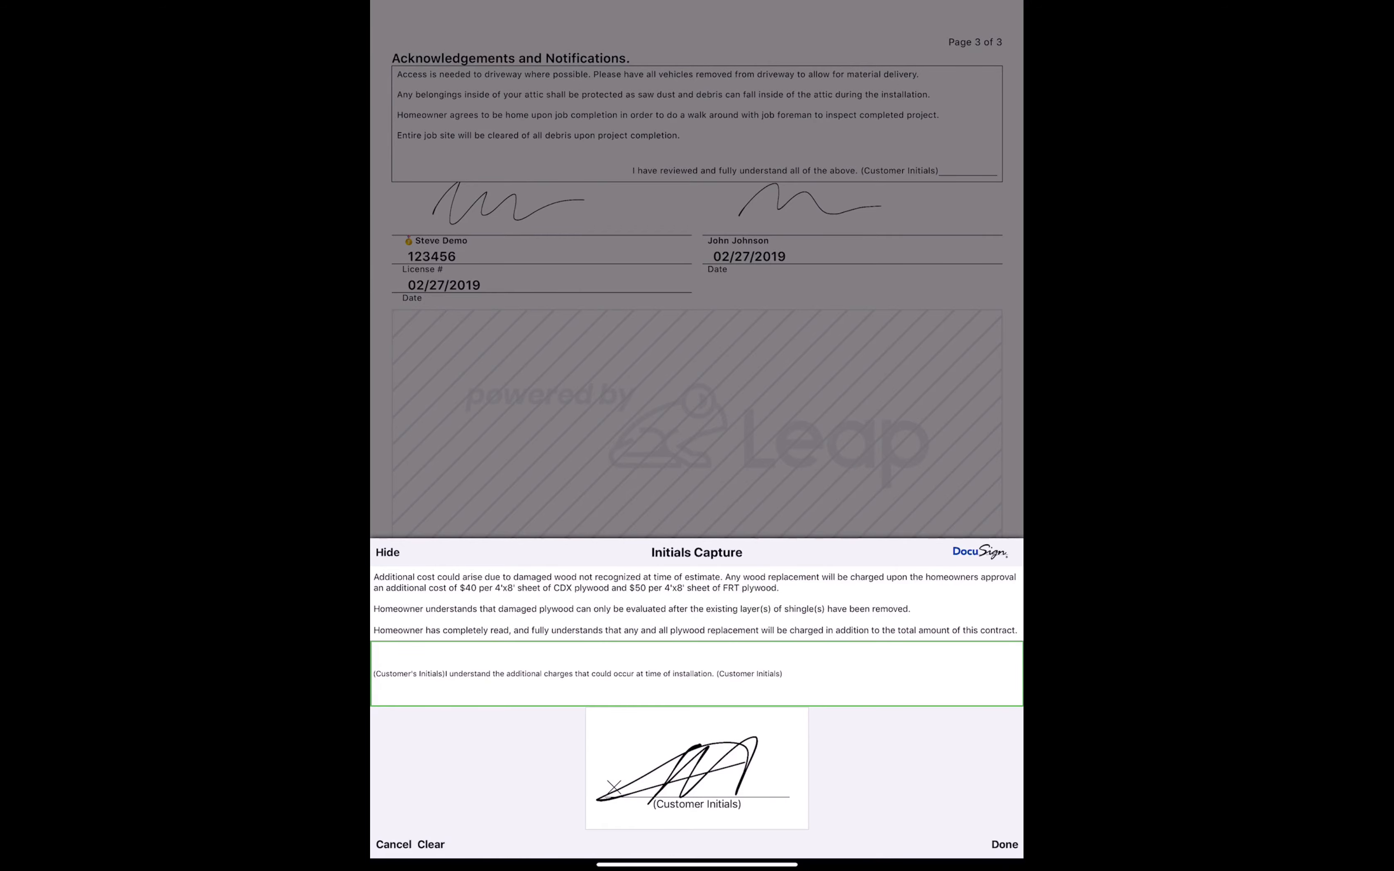
left_click(1004, 844)
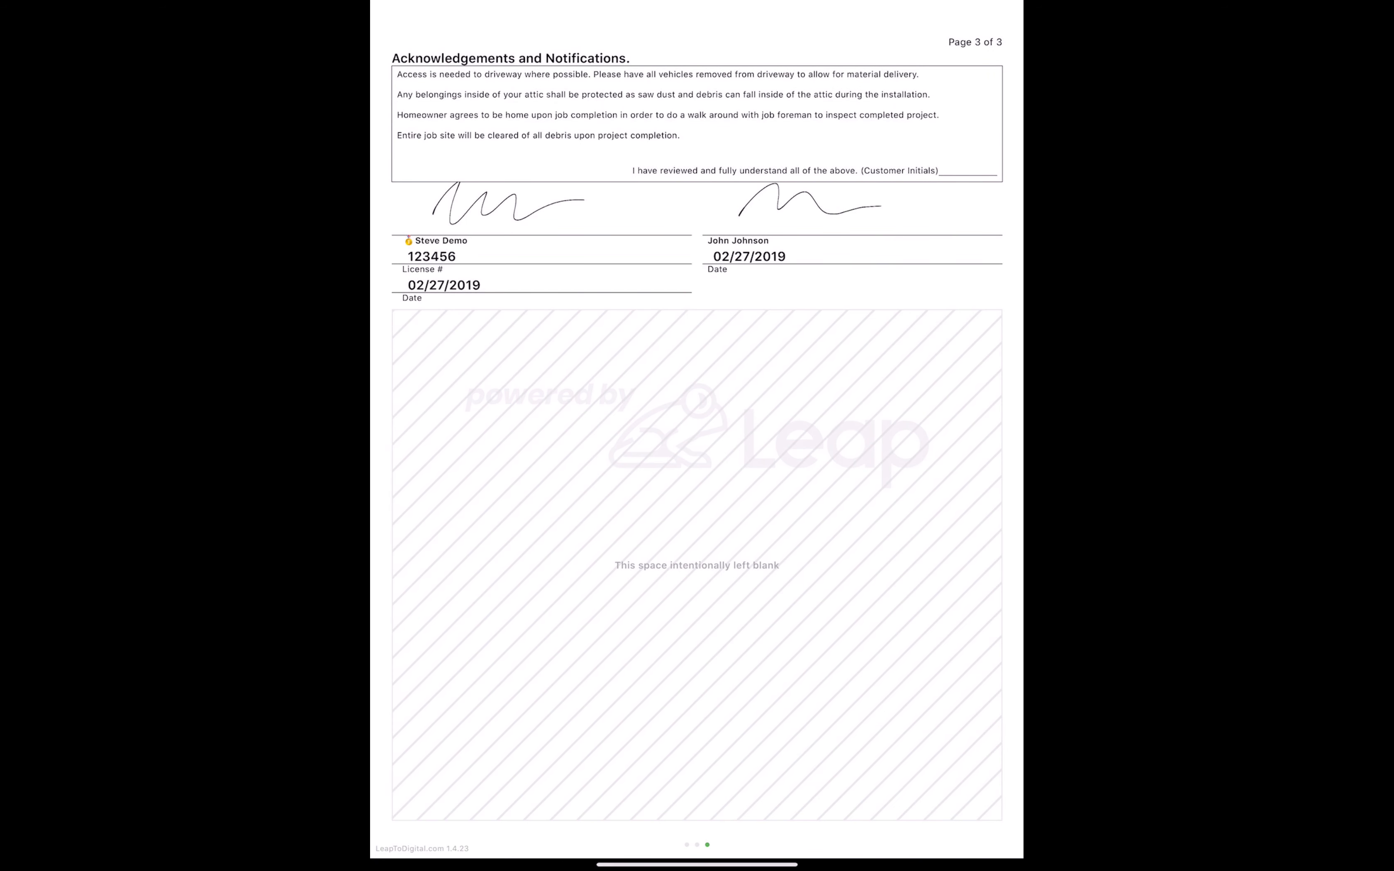
Add the customer's initials to the Acknowledgements line, then return to page 3.
left_click_drag(827, 579, 1002, 579)
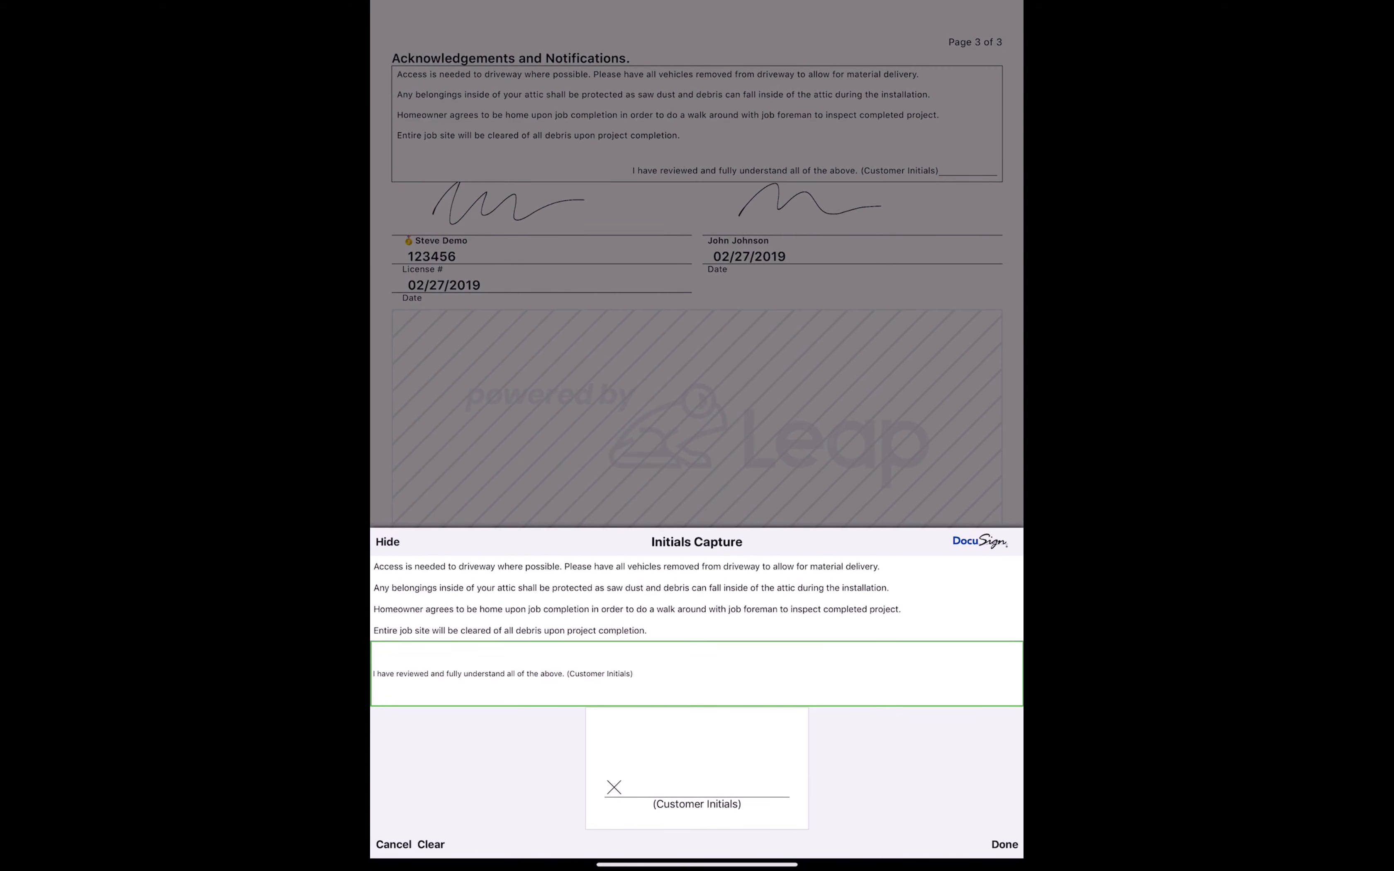
mouse_move(647, 766)
left_mouse_down()
mouse_move(732, 737)
mouse_move(842, 731)
left_mouse_up()
left_click(1004, 844)
left_click_drag(748, 616, 1002, 616)
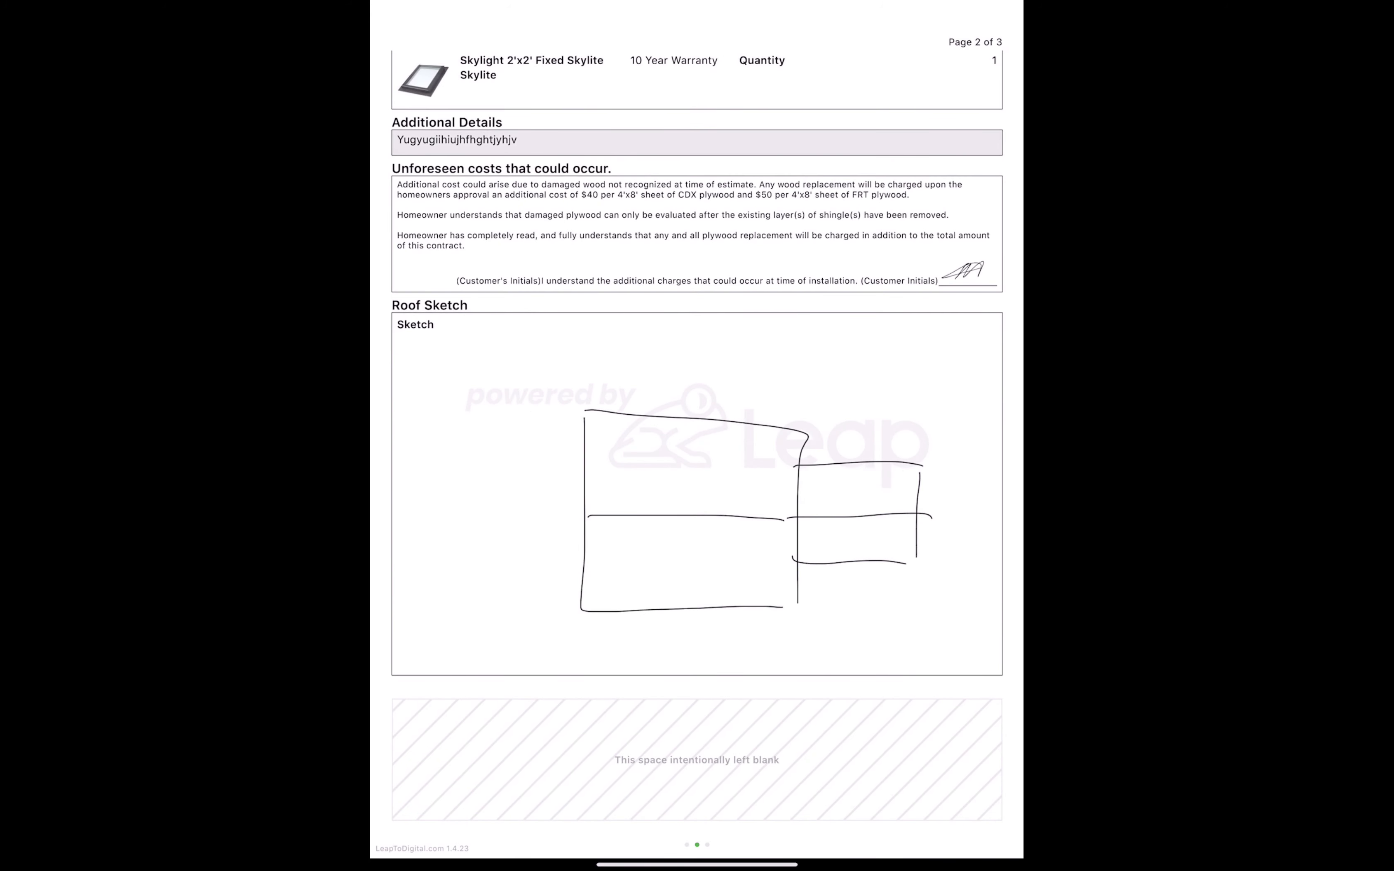
left_click_drag(748, 656, 490, 656)
View the Select Email Links list for sending, then back out without sending.
left_click(768, 567)
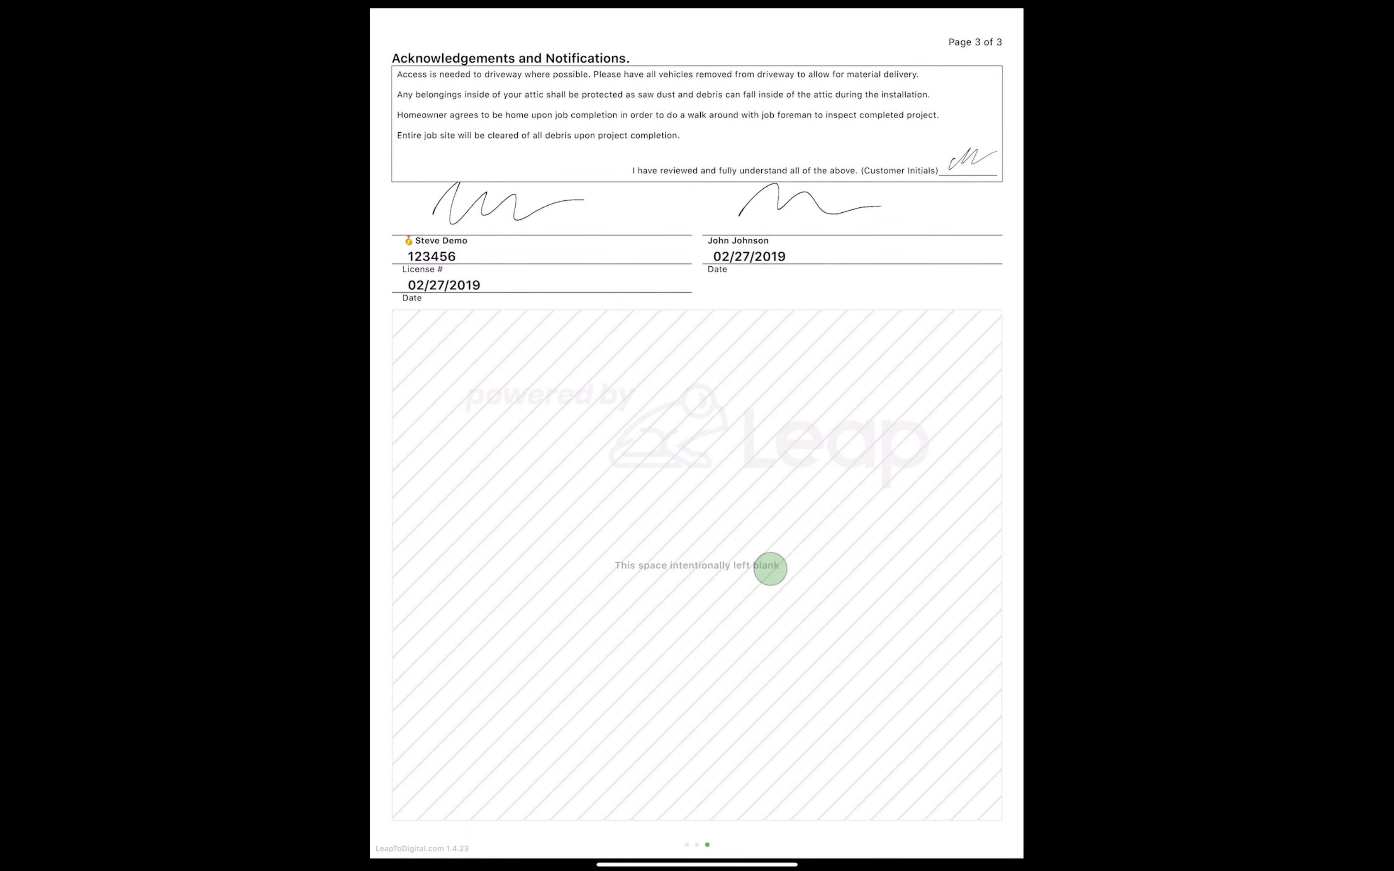
left_click(1002, 18)
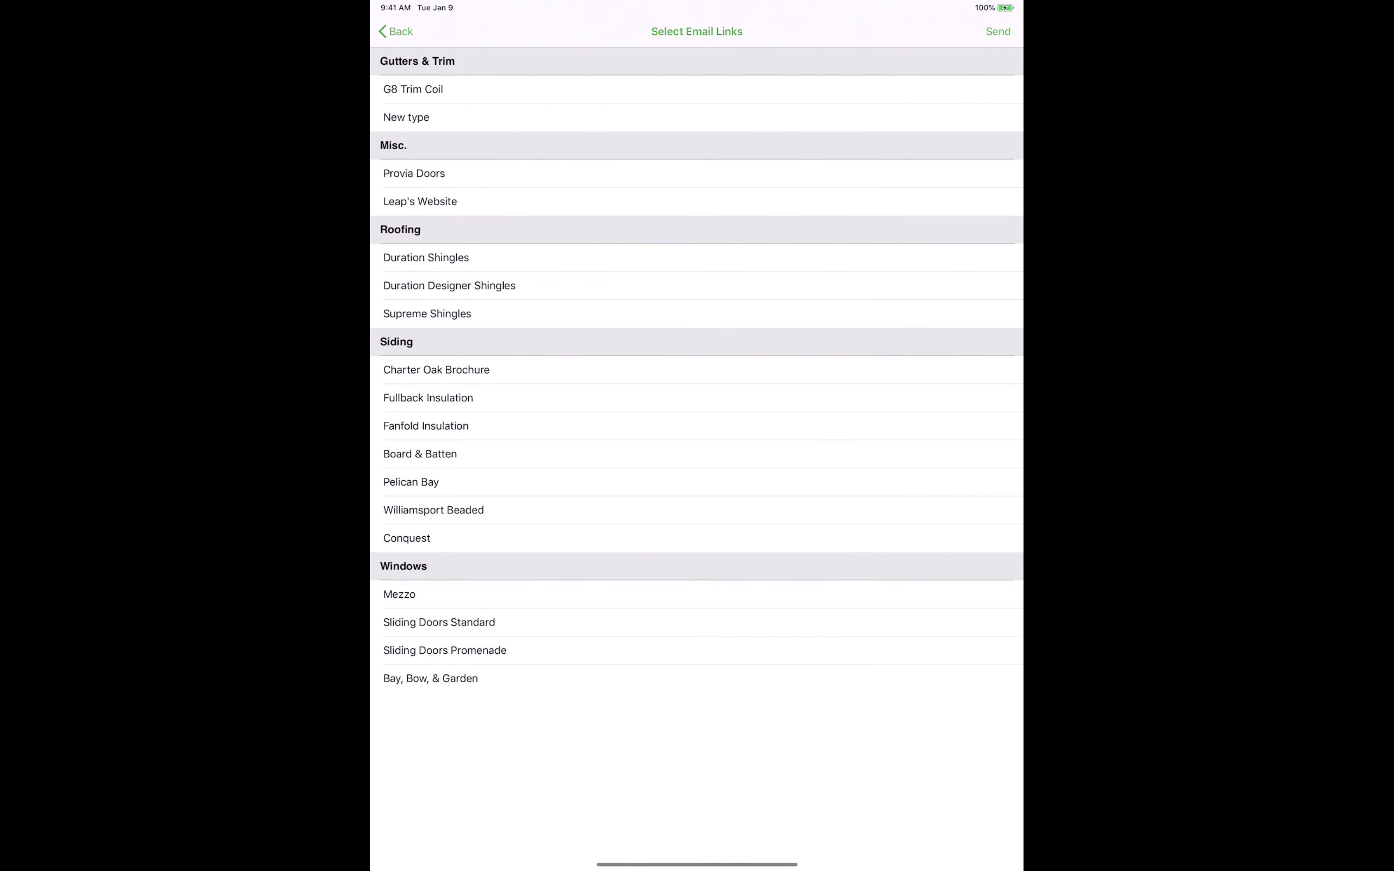
left_click(397, 28)
Return to page 1 of the signed contract and hide the document toolbar.
left_click_drag(691, 544, 946, 538)
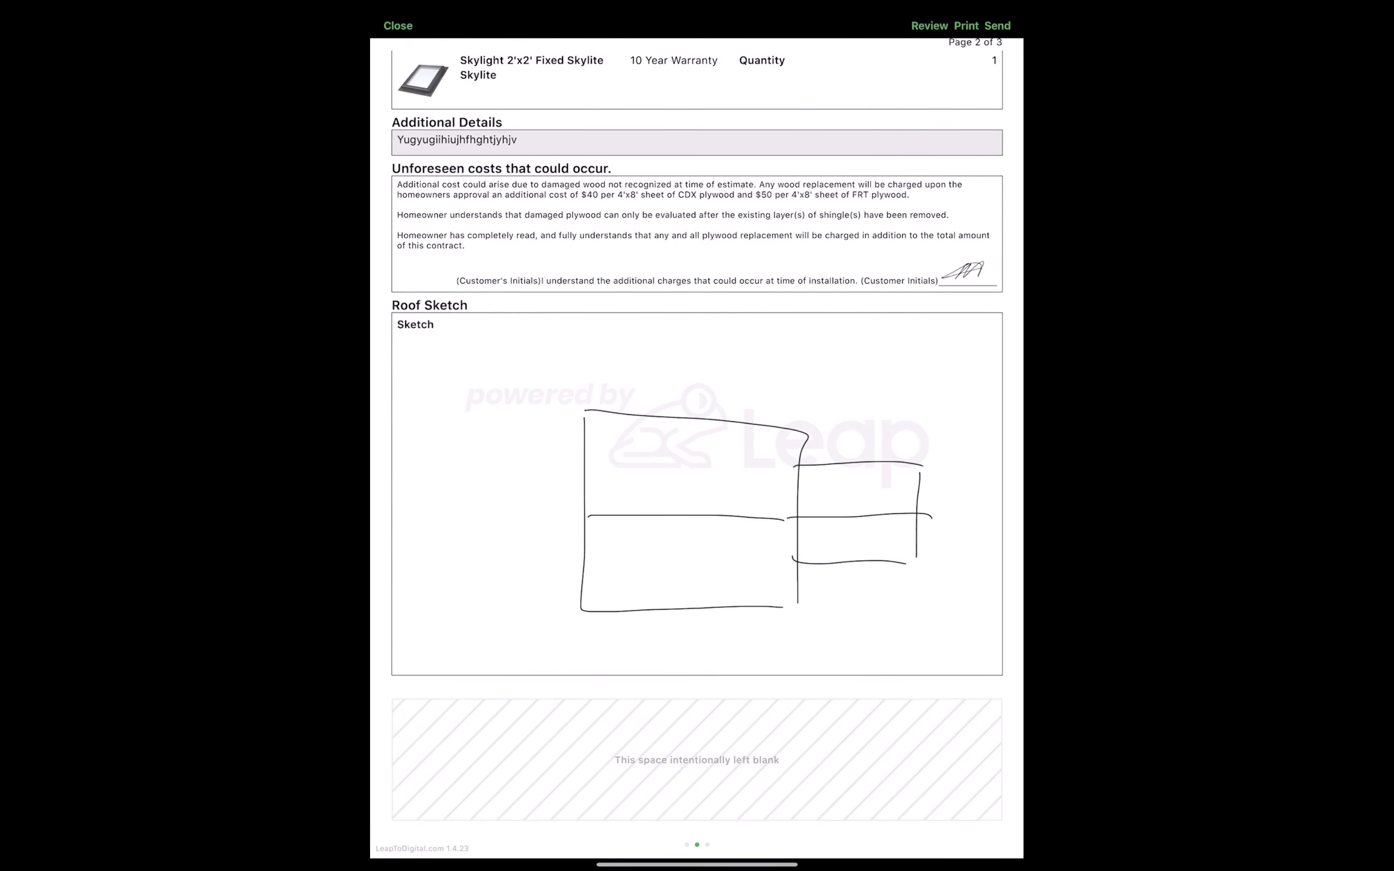
left_click_drag(687, 591, 964, 591)
left_click(837, 652)
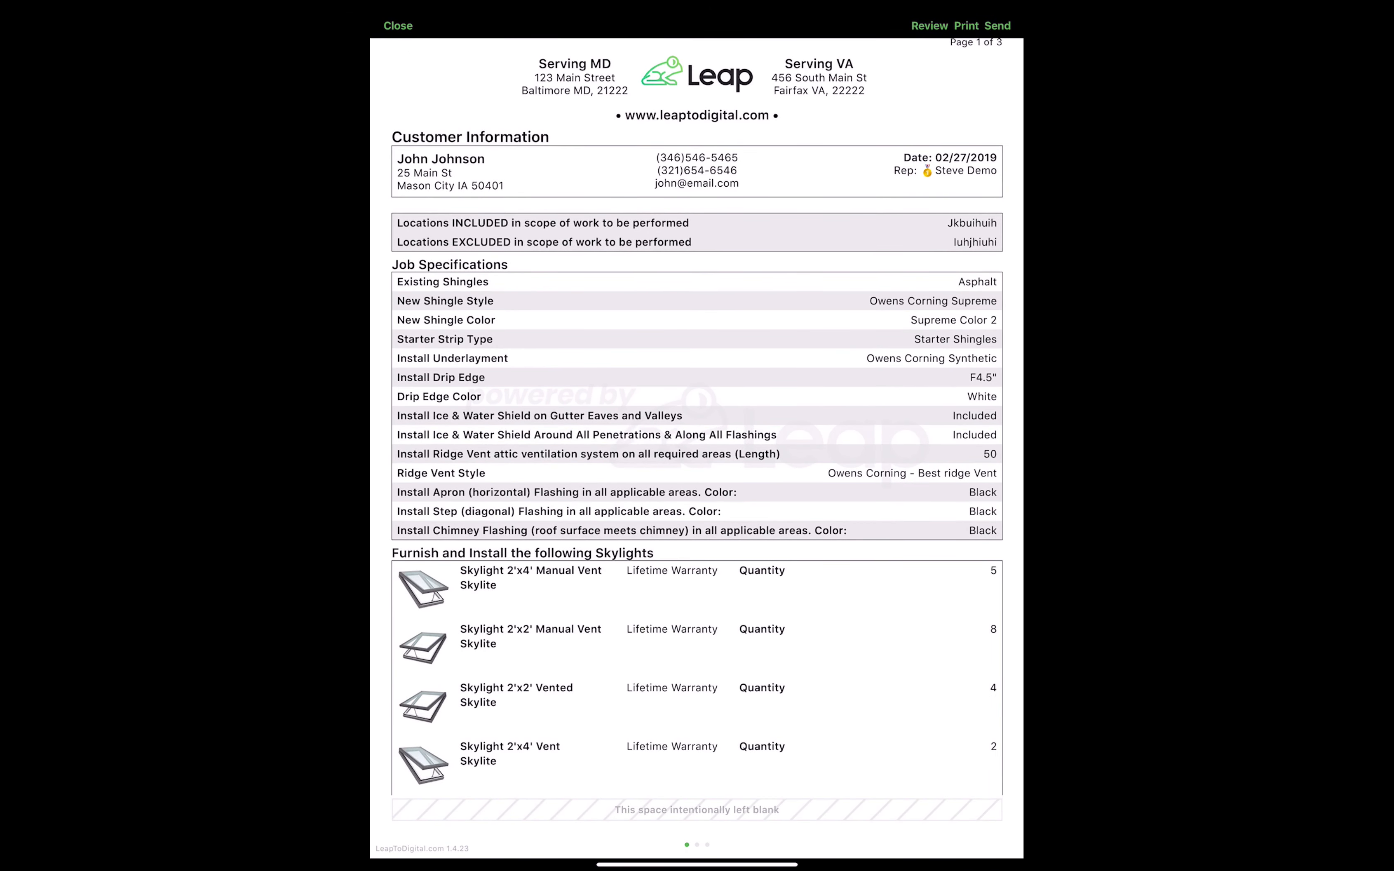
left_click(815, 670)
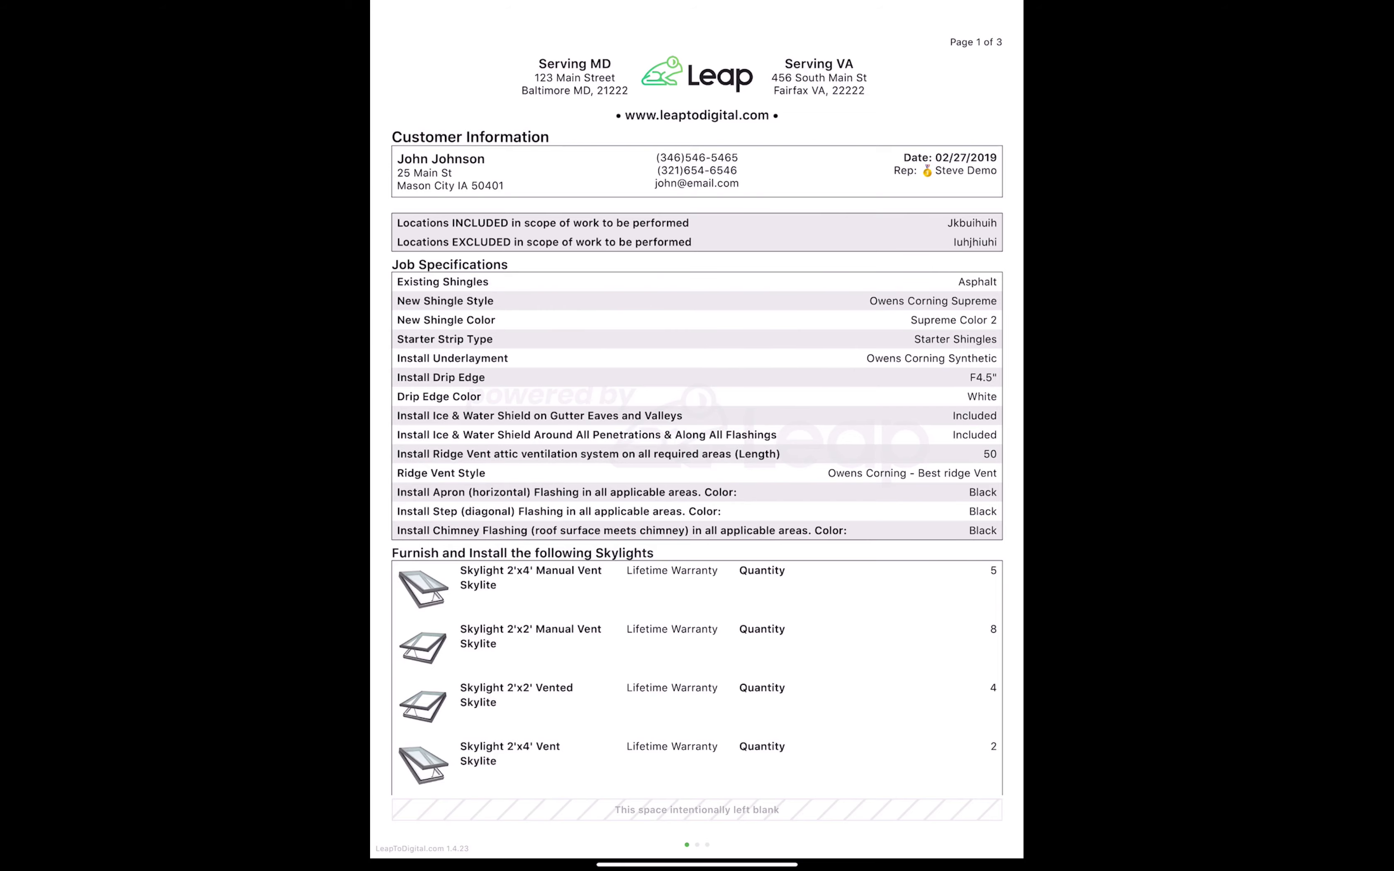
left_click_drag(884, 740, 868, 709)
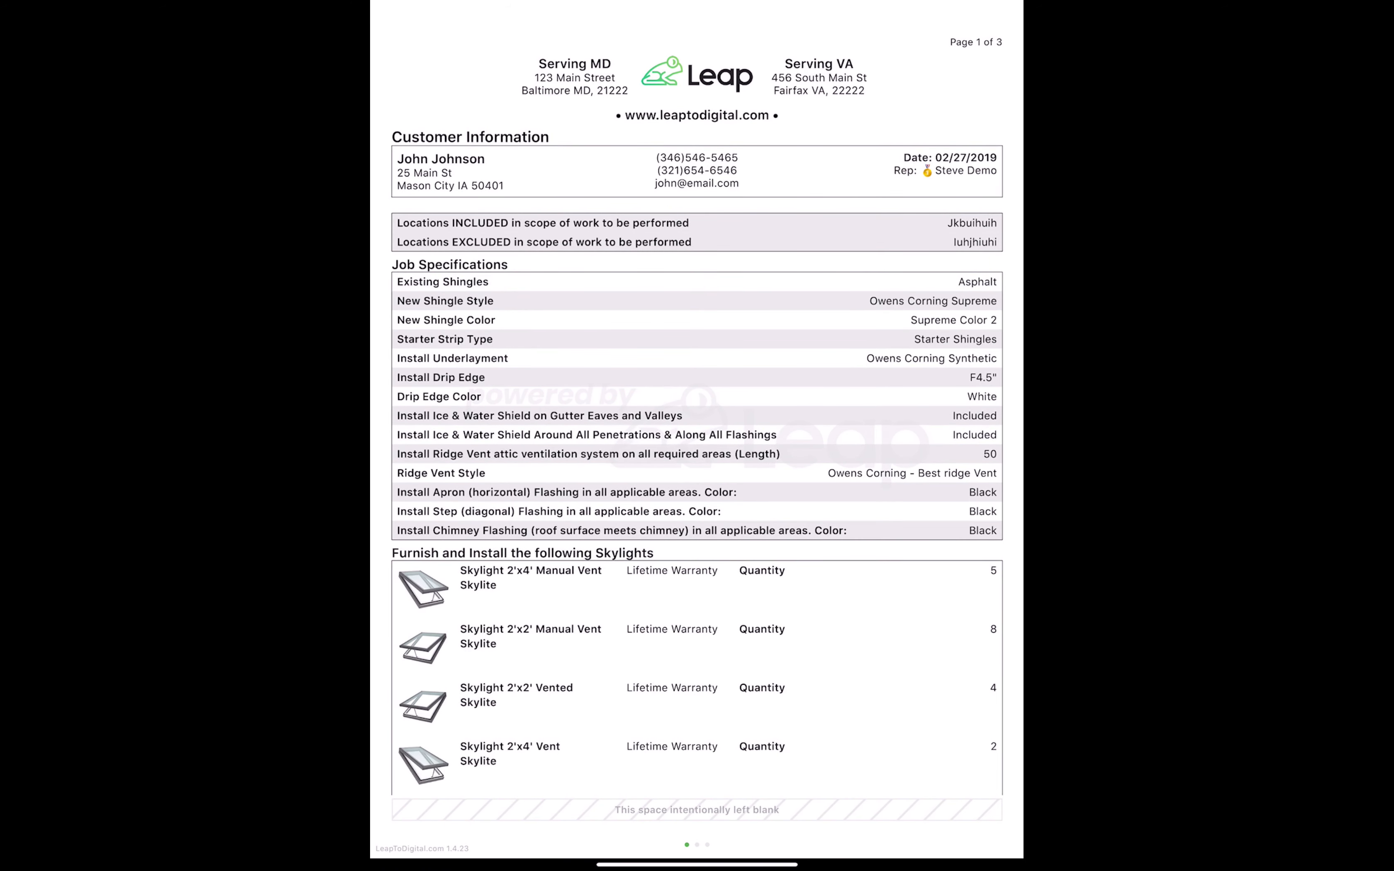